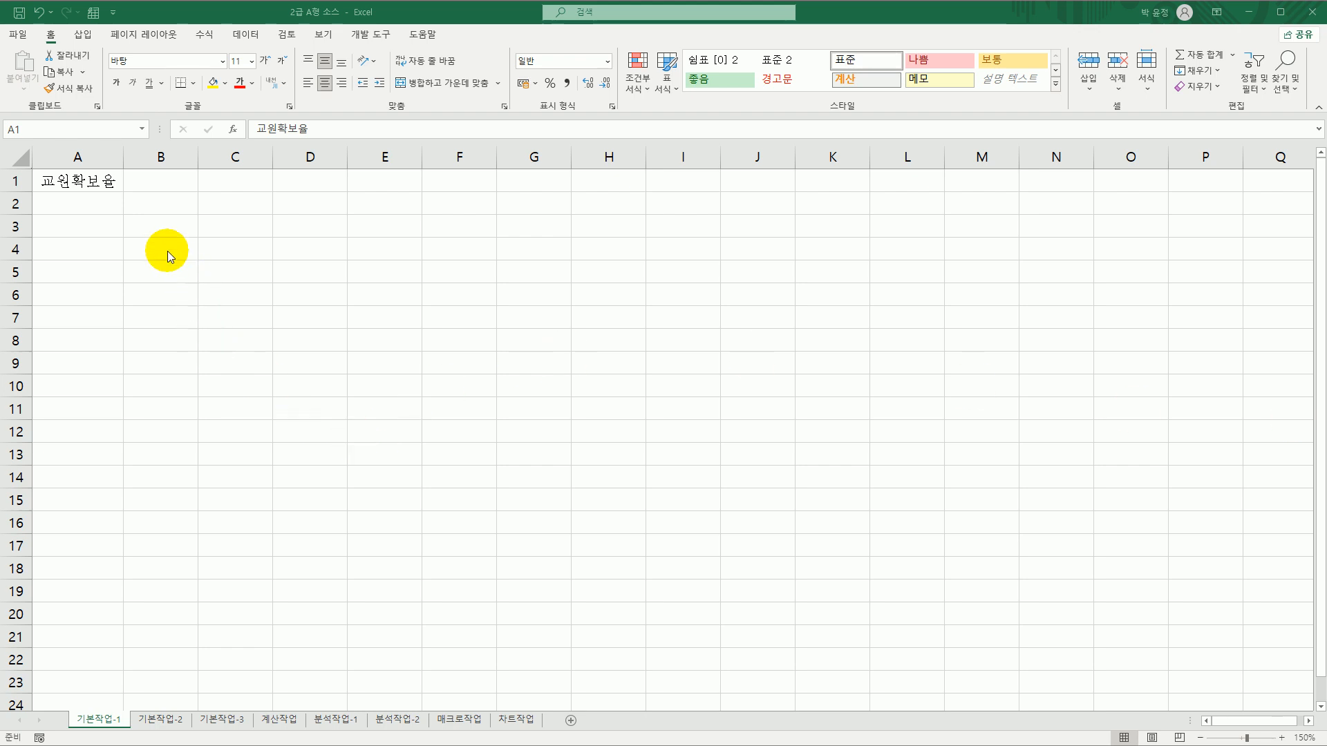
pyautogui.click(97, 225)
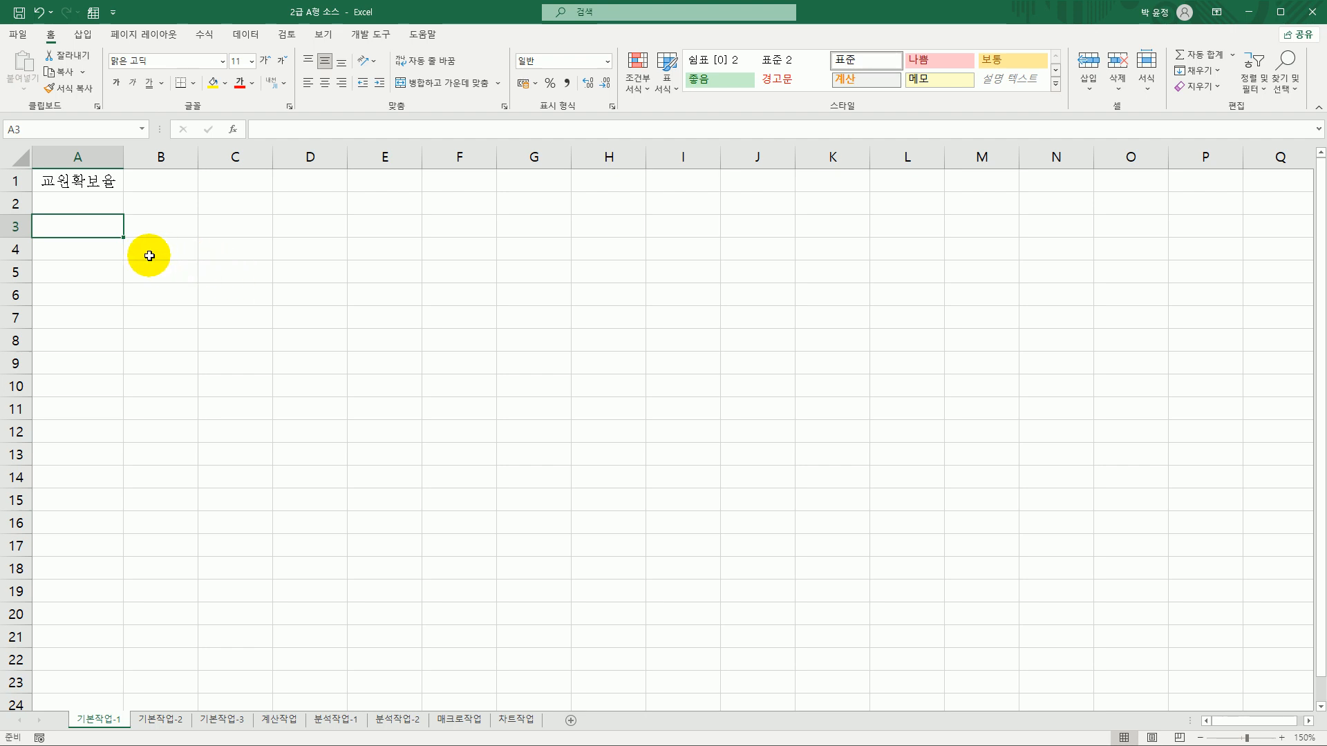
pyautogui.moveTo(94, 226); pyautogui.dragTo(459, 357)
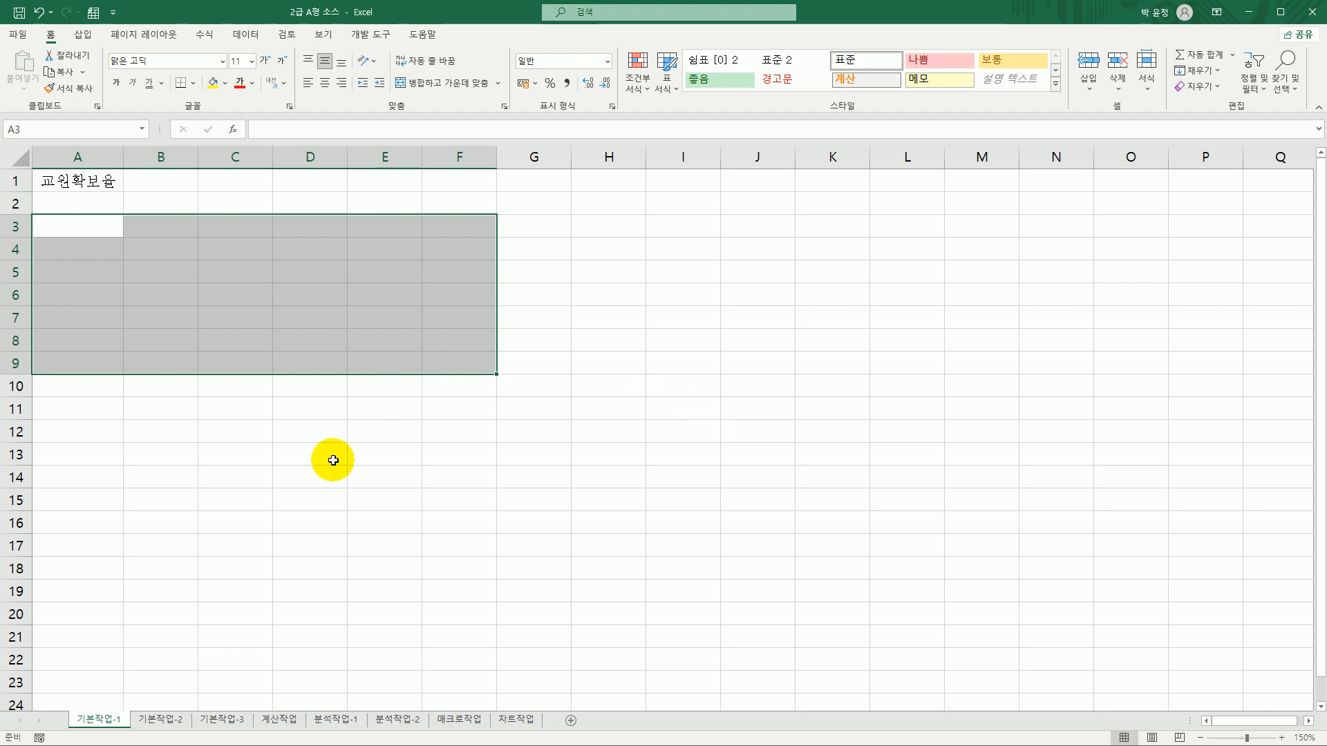
# On the 기본작업-2 sheet, merge and center the title across A1:F1
pyautogui.click(178, 720)
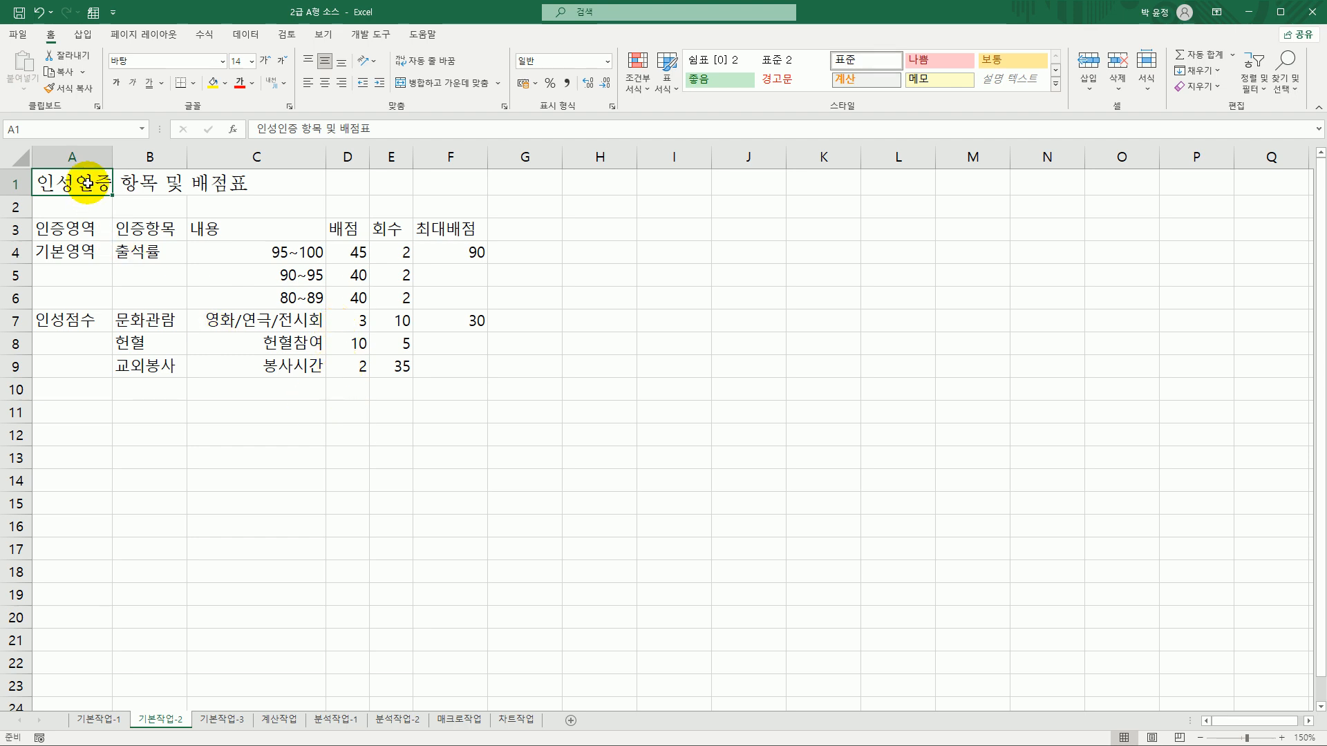
pyautogui.moveTo(88, 183); pyautogui.dragTo(442, 189)
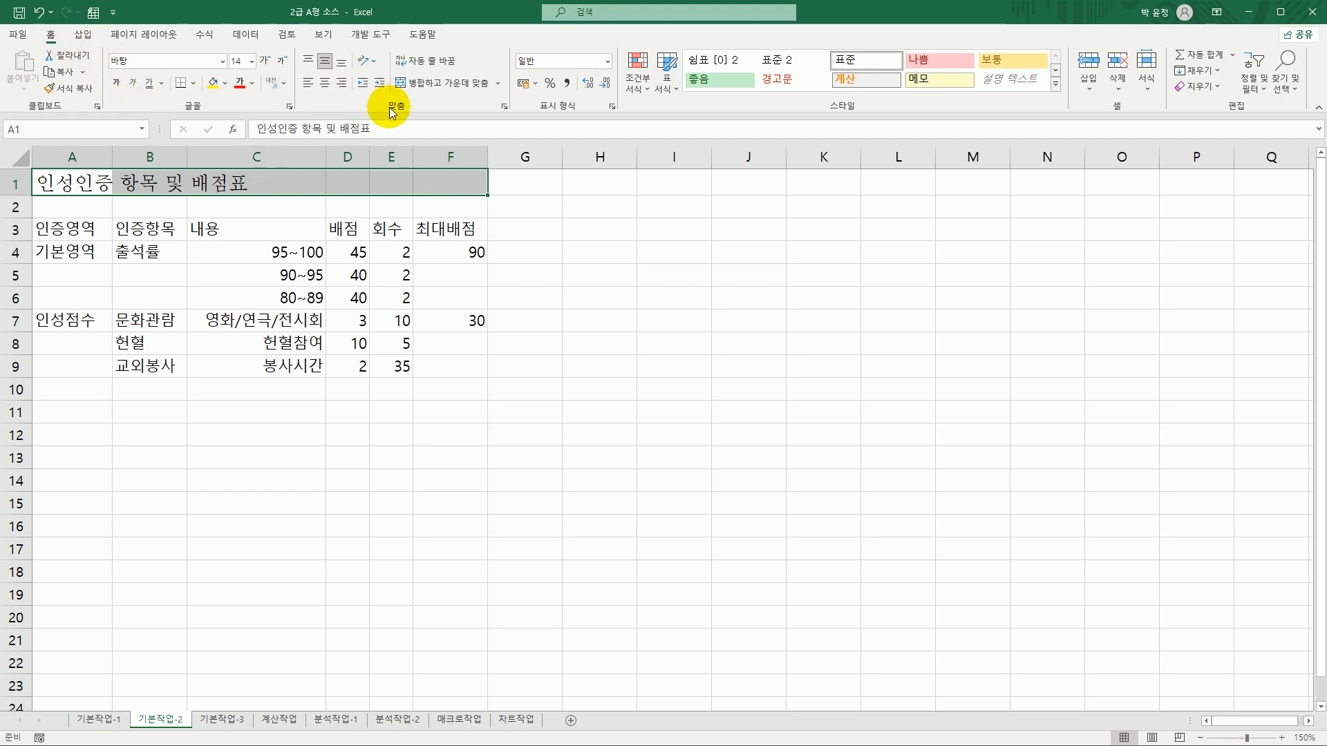
pyautogui.click(428, 83)
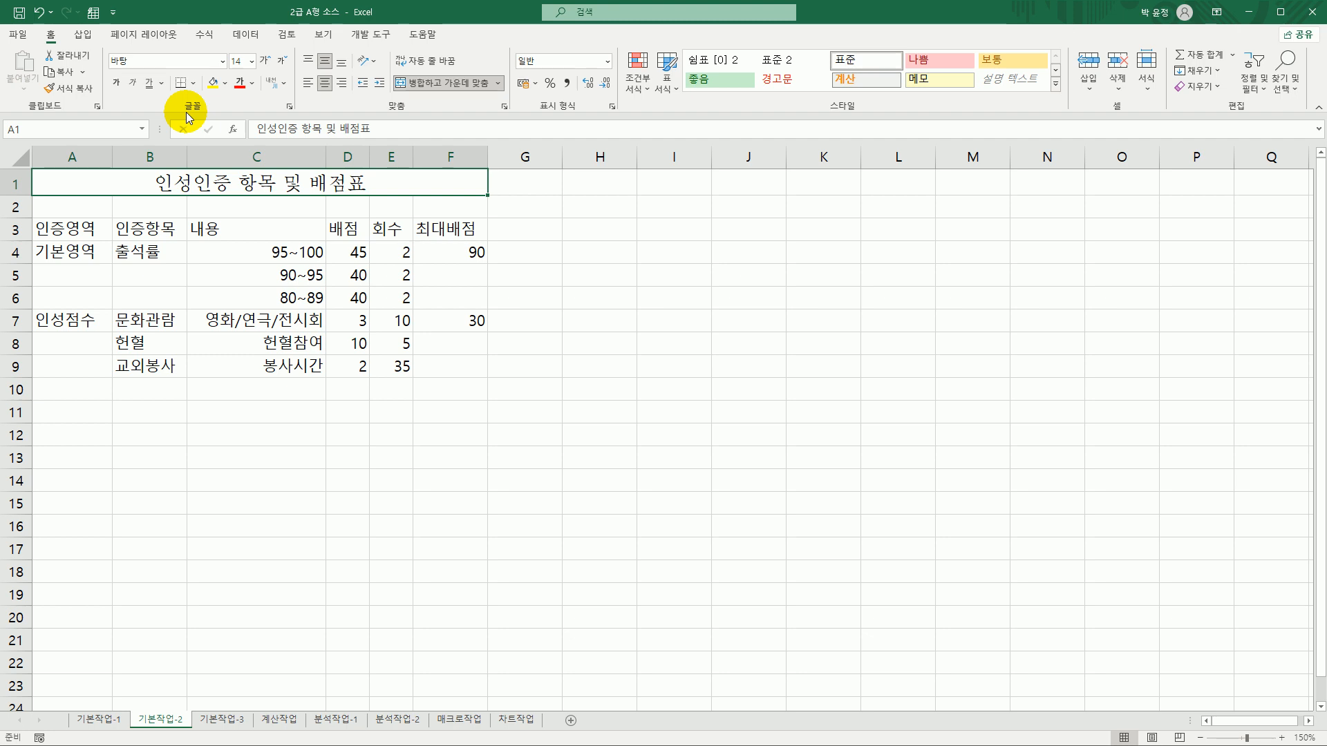
# Set the title in A1 to the 맑은 고딕 font at size 16
pyautogui.click(223, 67)
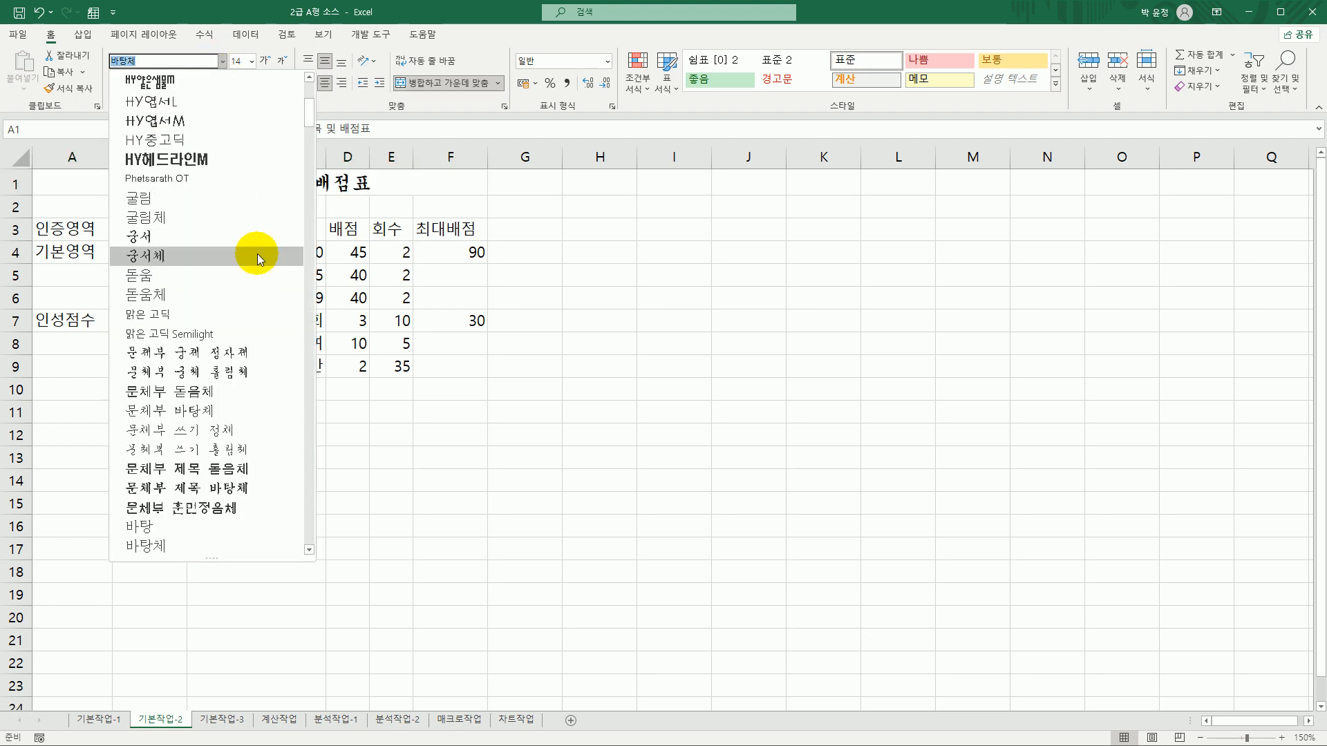
pyautogui.moveTo(309, 118); pyautogui.dragTo(305, 95)
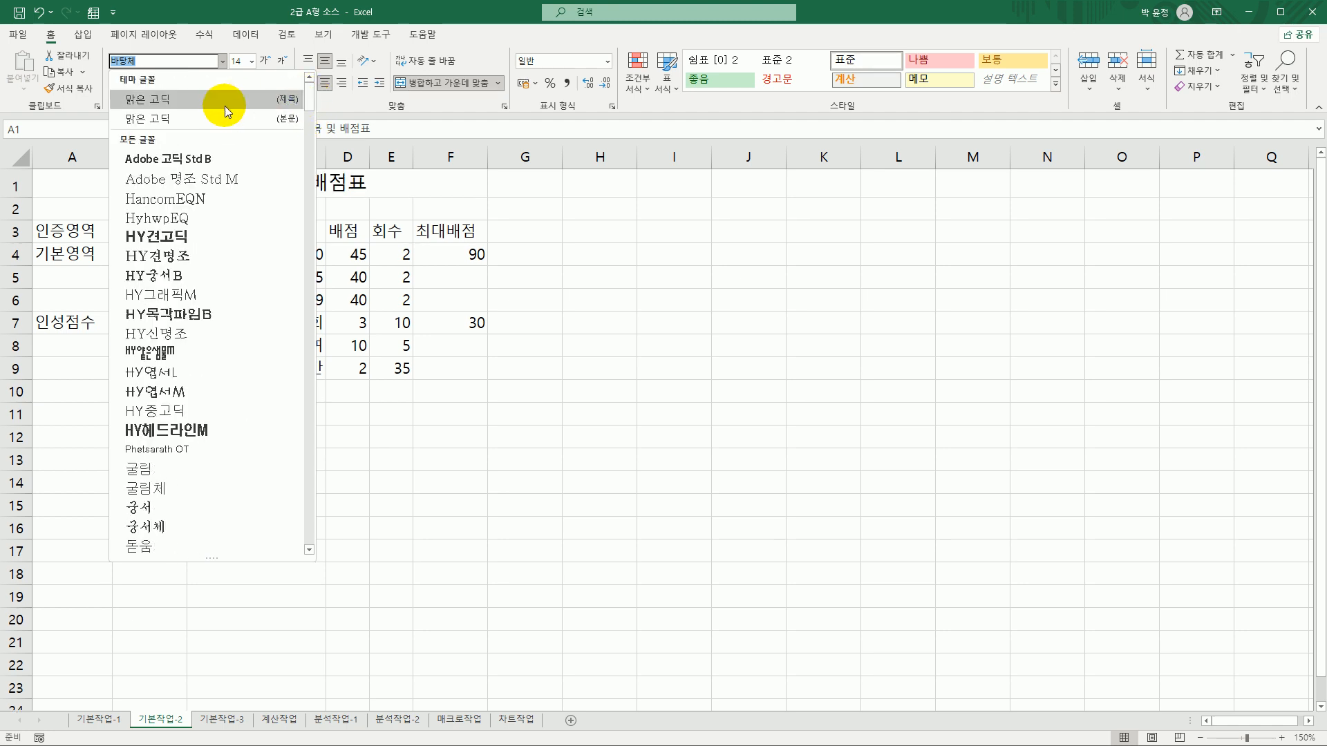
pyautogui.click(219, 105)
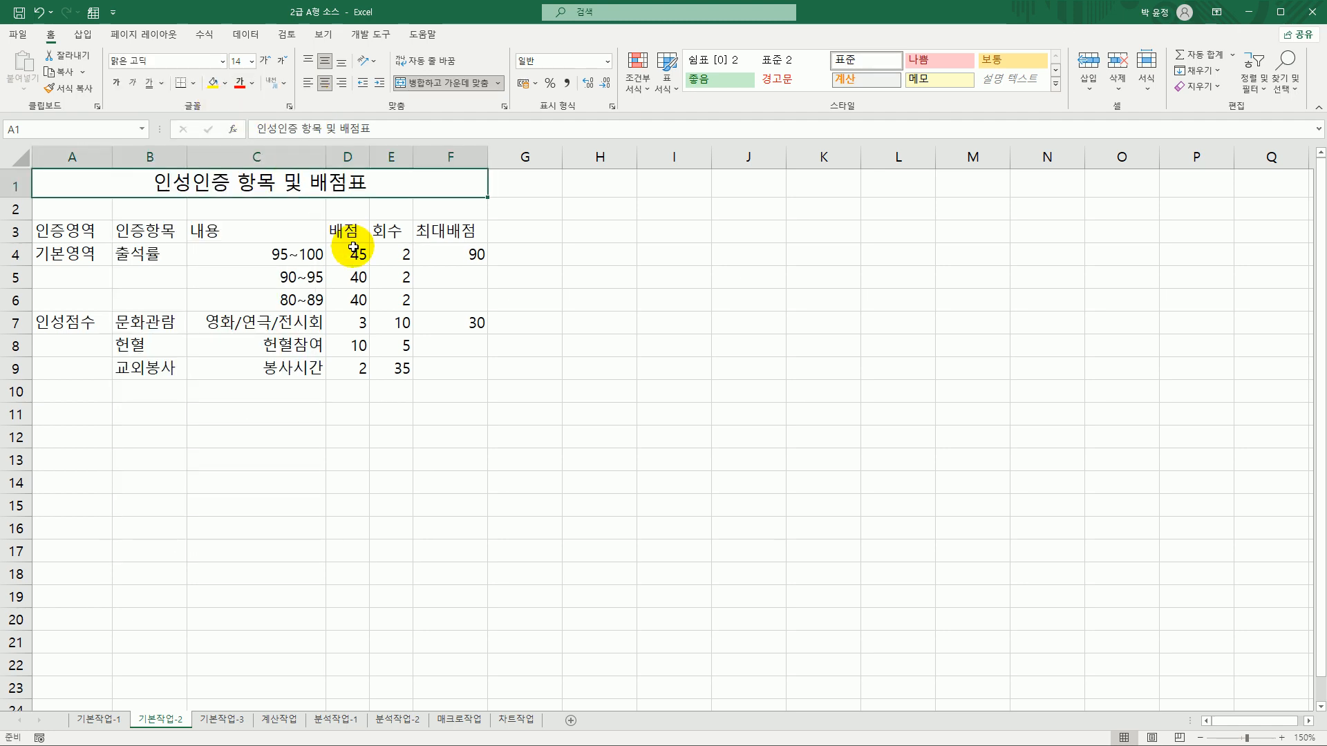
pyautogui.click(265, 64)
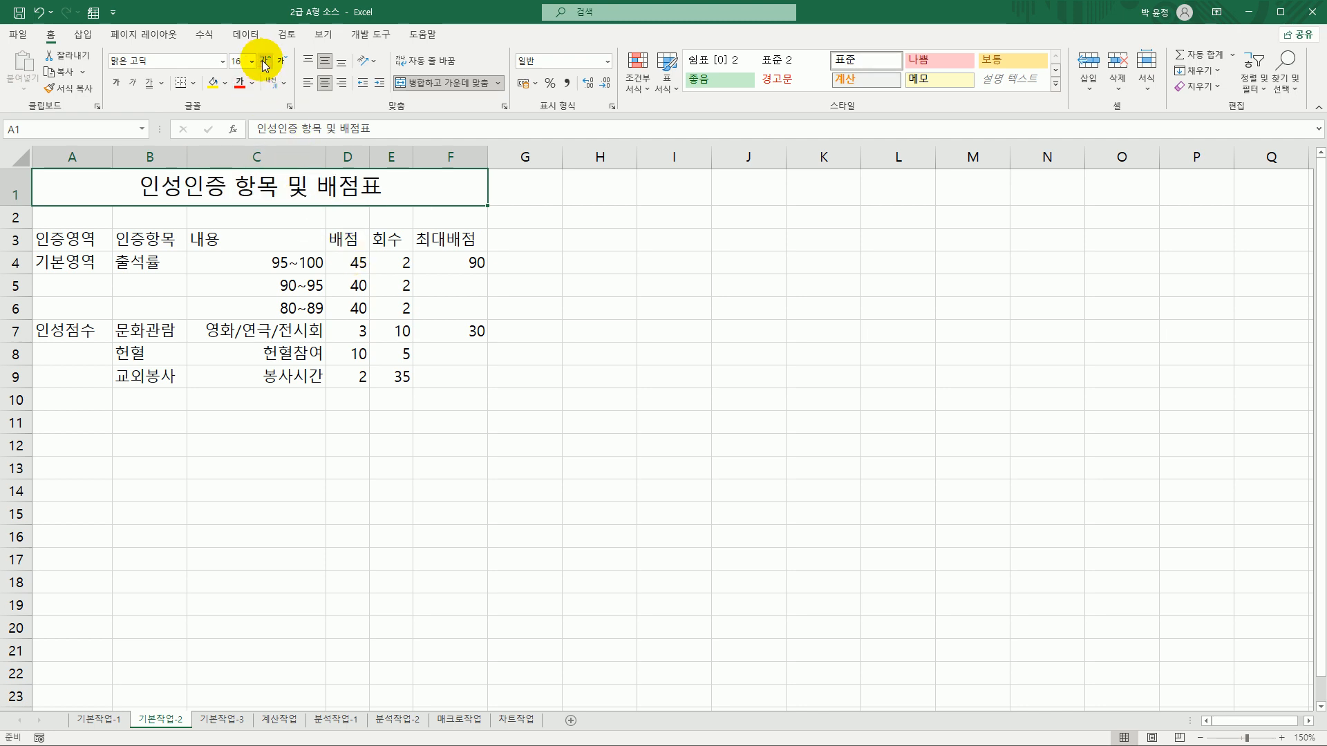
pyautogui.click(253, 62)
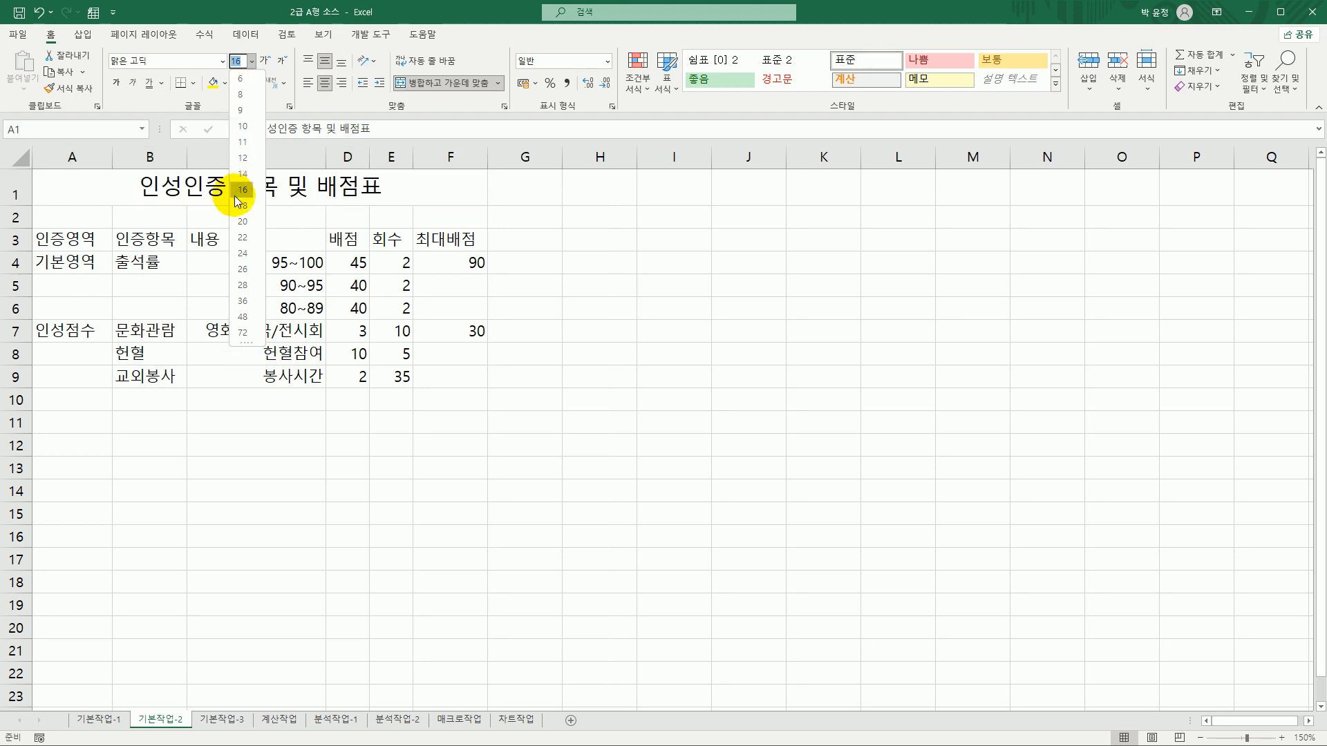
pyautogui.click(243, 190)
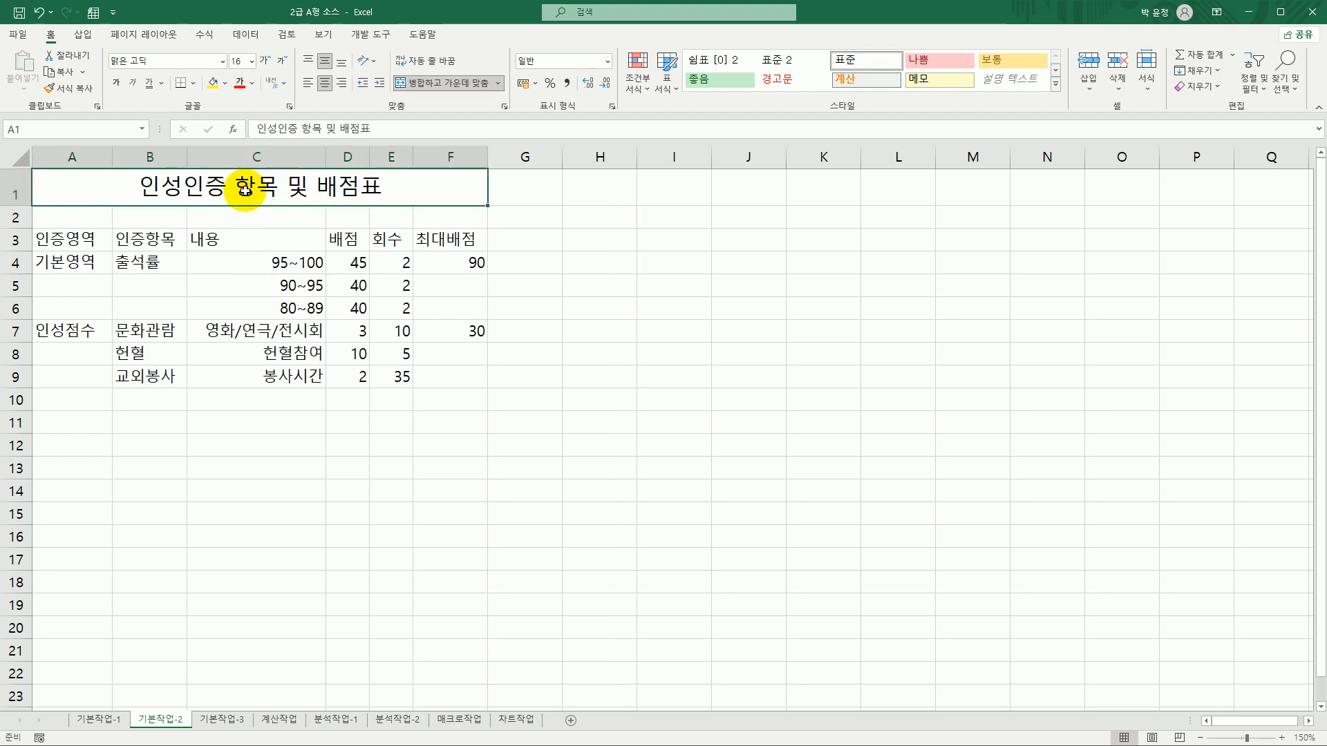
# Make the title in A1 bold with a double underline
pyautogui.click(116, 86)
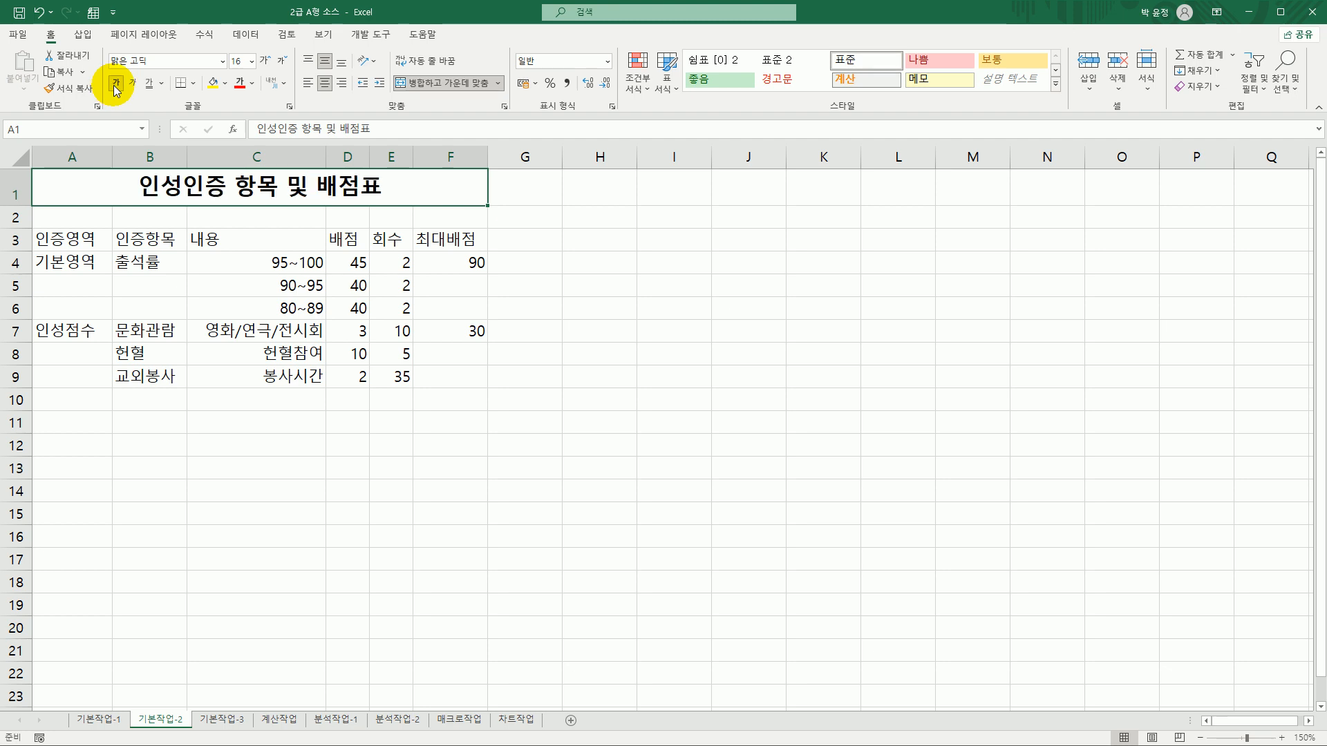
pyautogui.click(160, 87)
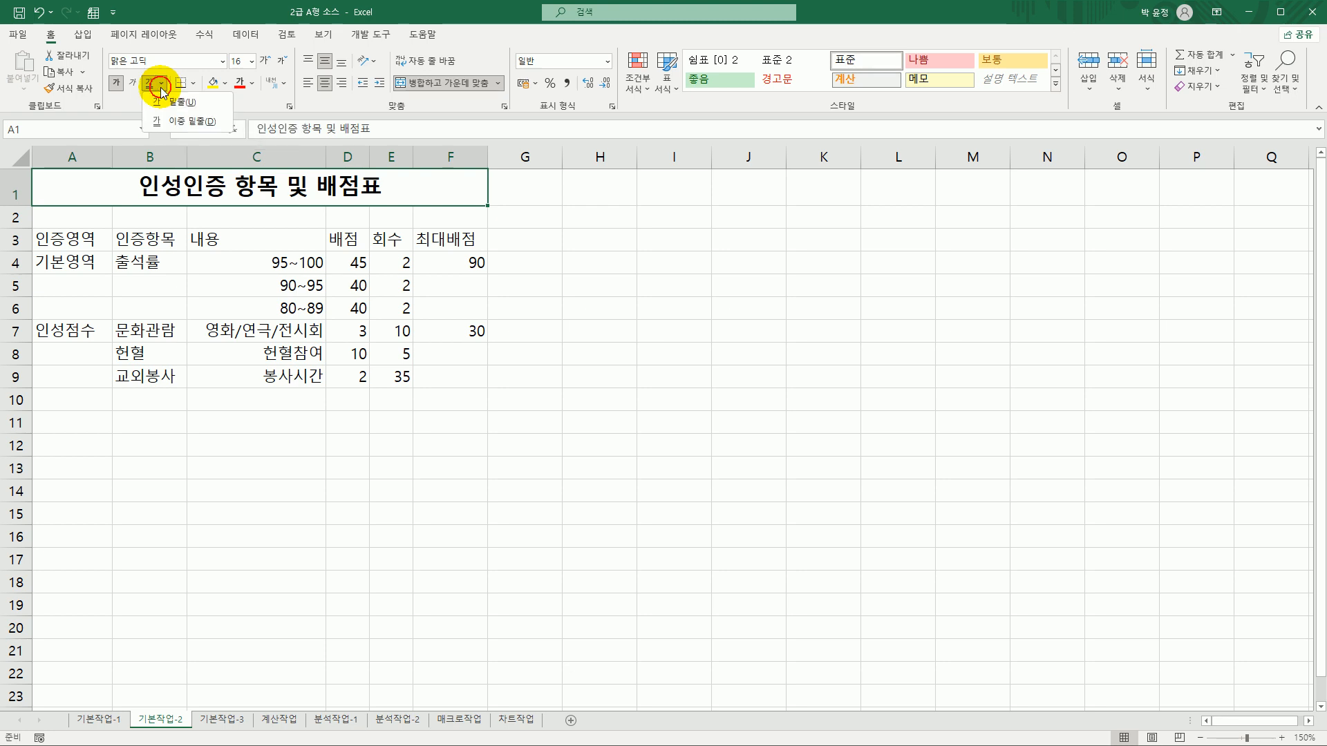
pyautogui.click(170, 122)
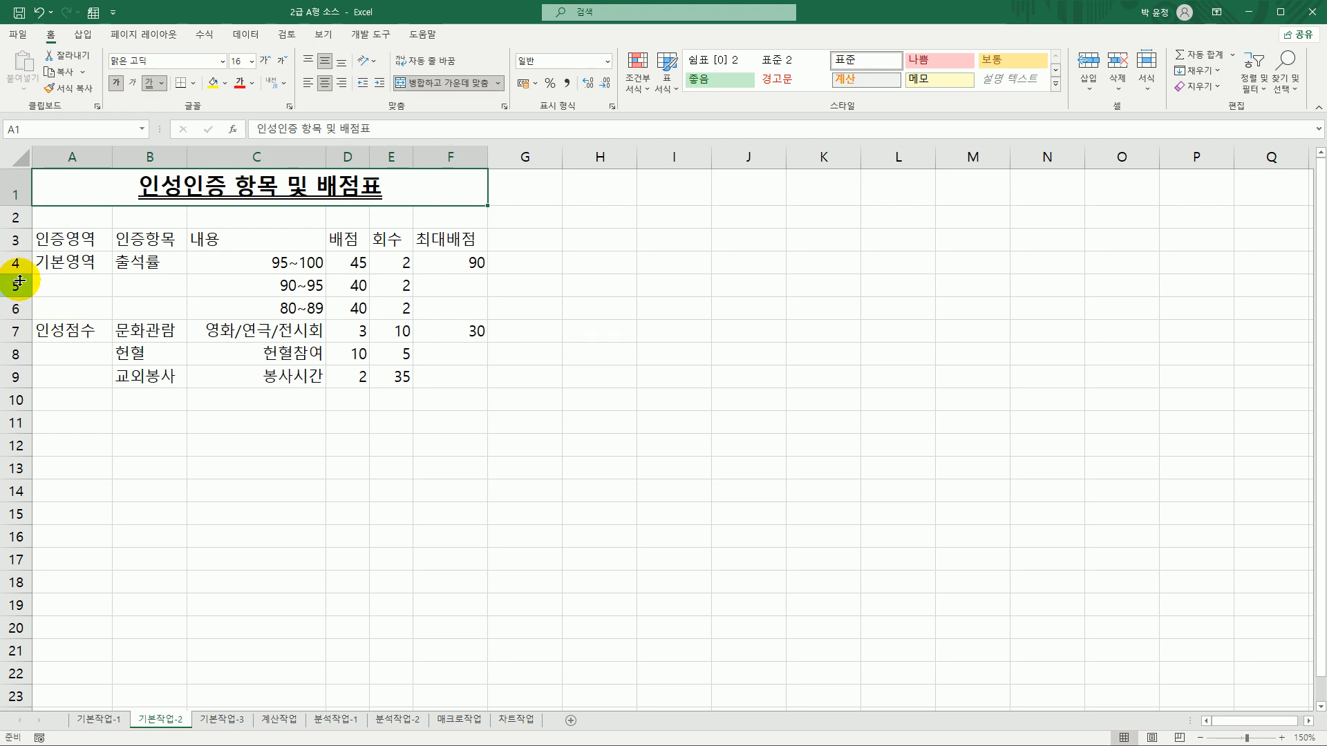
# Merge and center each of the ranges A4:A6, A7:A9, B4:B6, F4:F6 and F7:F9
pyautogui.moveTo(50, 263); pyautogui.dragTo(59, 307)
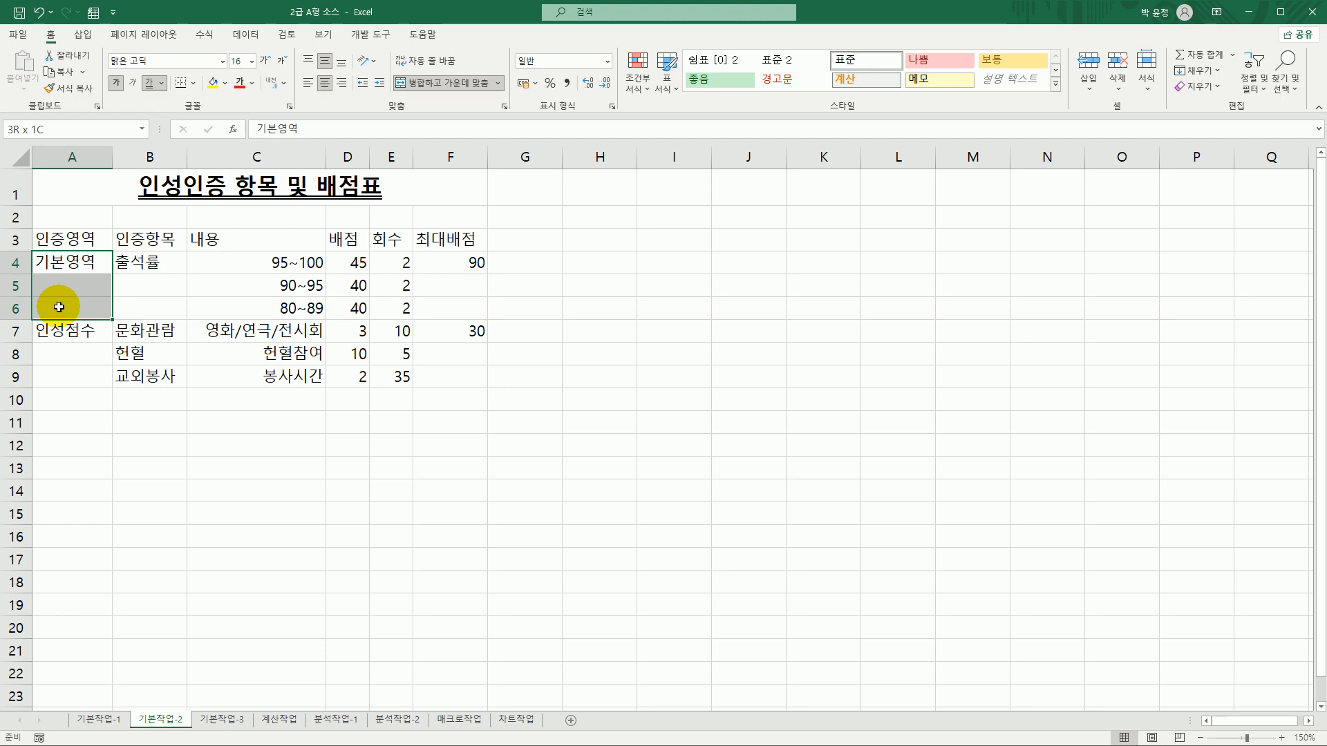
pyautogui.moveTo(59, 307); pyautogui.dragTo(59, 307)
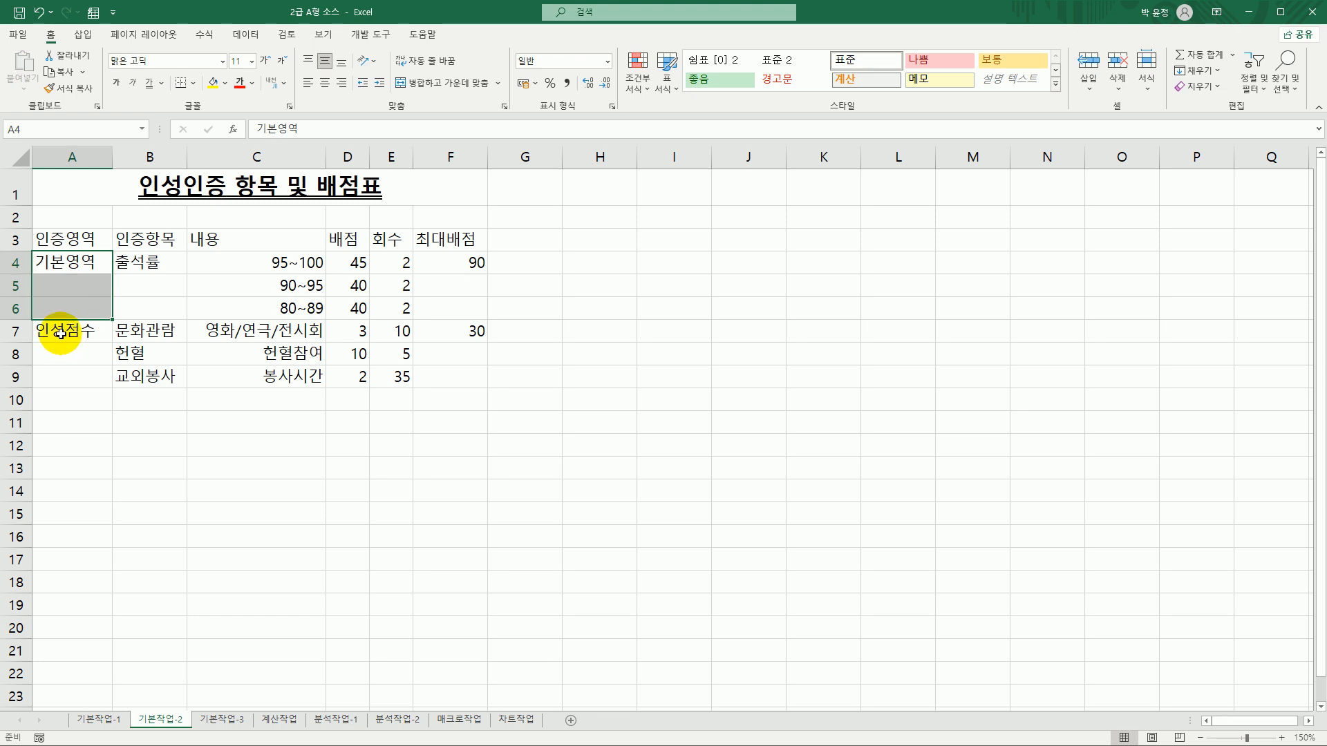
pyautogui.keyDown('ctrl'); pyautogui.moveTo(61, 336); pyautogui.dragTo(56, 380); pyautogui.keyUp('ctrl')
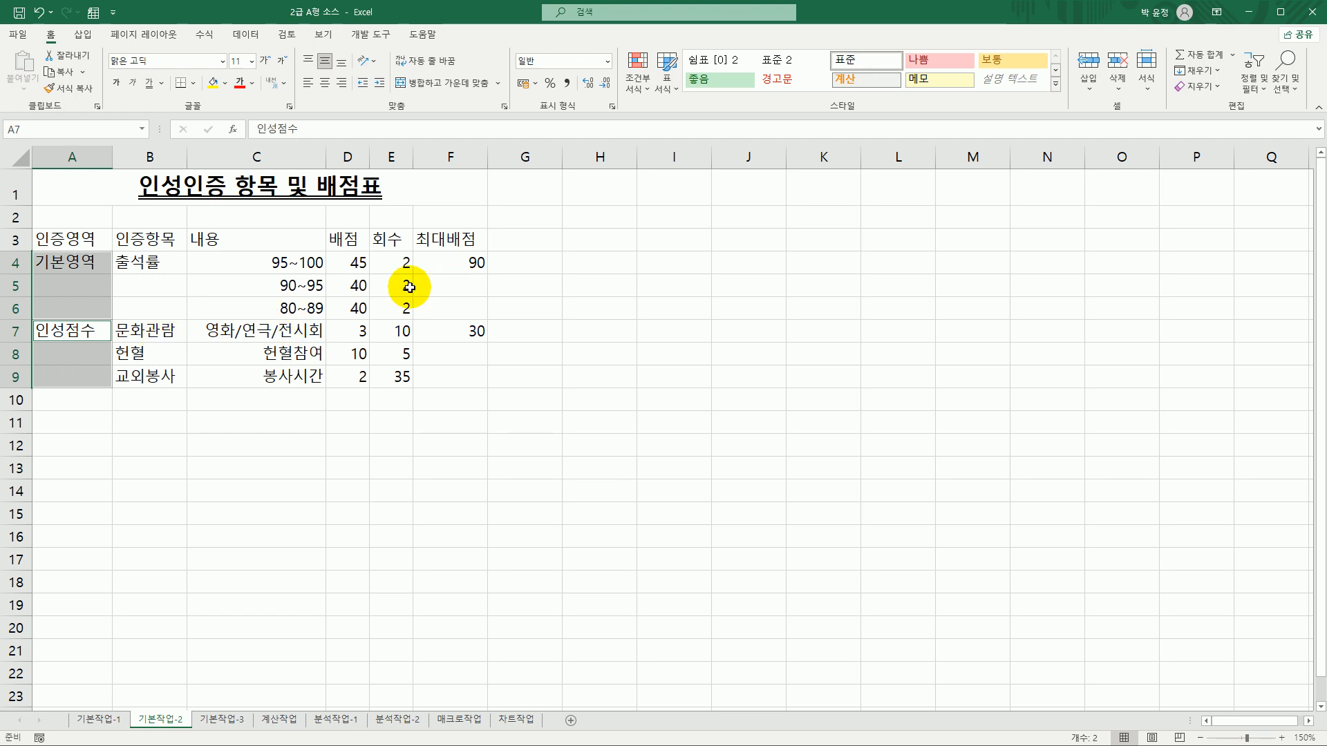
pyautogui.keyDown('ctrl'); pyautogui.moveTo(172, 261); pyautogui.dragTo(161, 306); pyautogui.keyUp('ctrl')
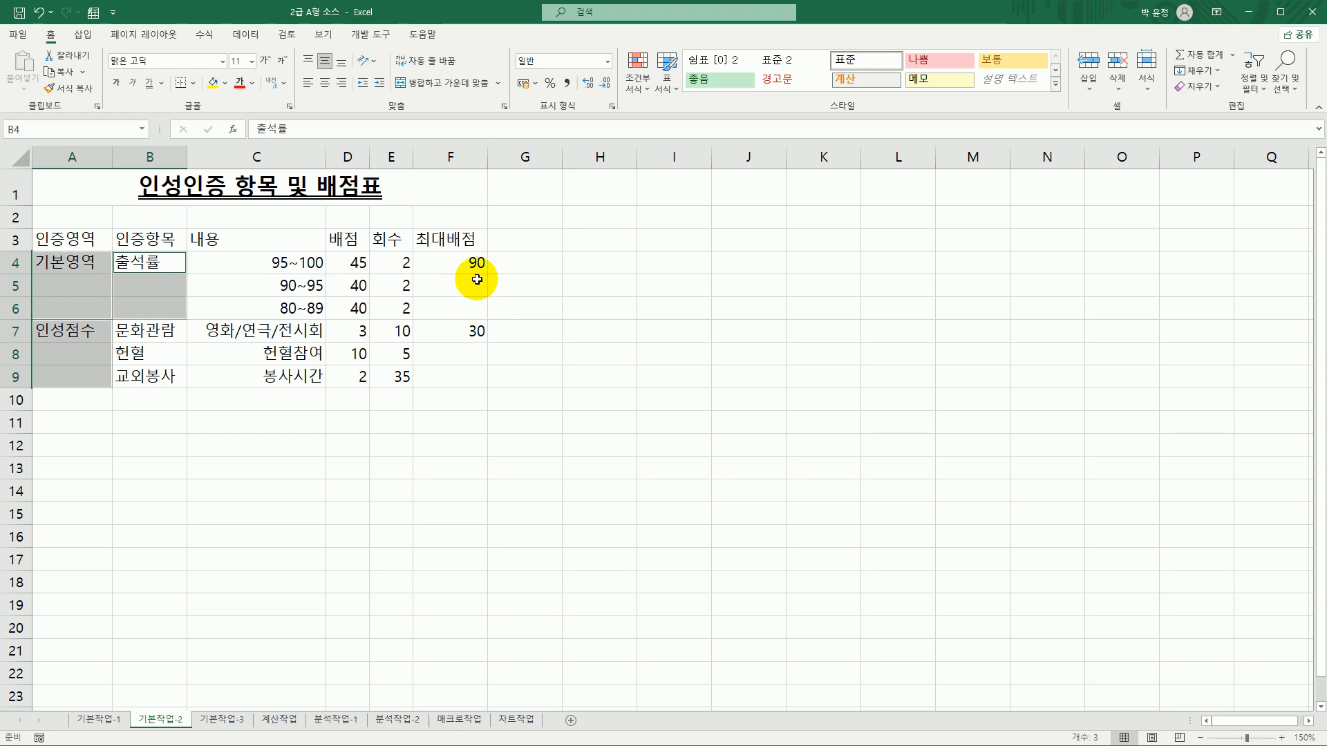
pyautogui.keyDown('ctrl'); pyautogui.moveTo(475, 261); pyautogui.dragTo(459, 375); pyautogui.keyUp('ctrl')
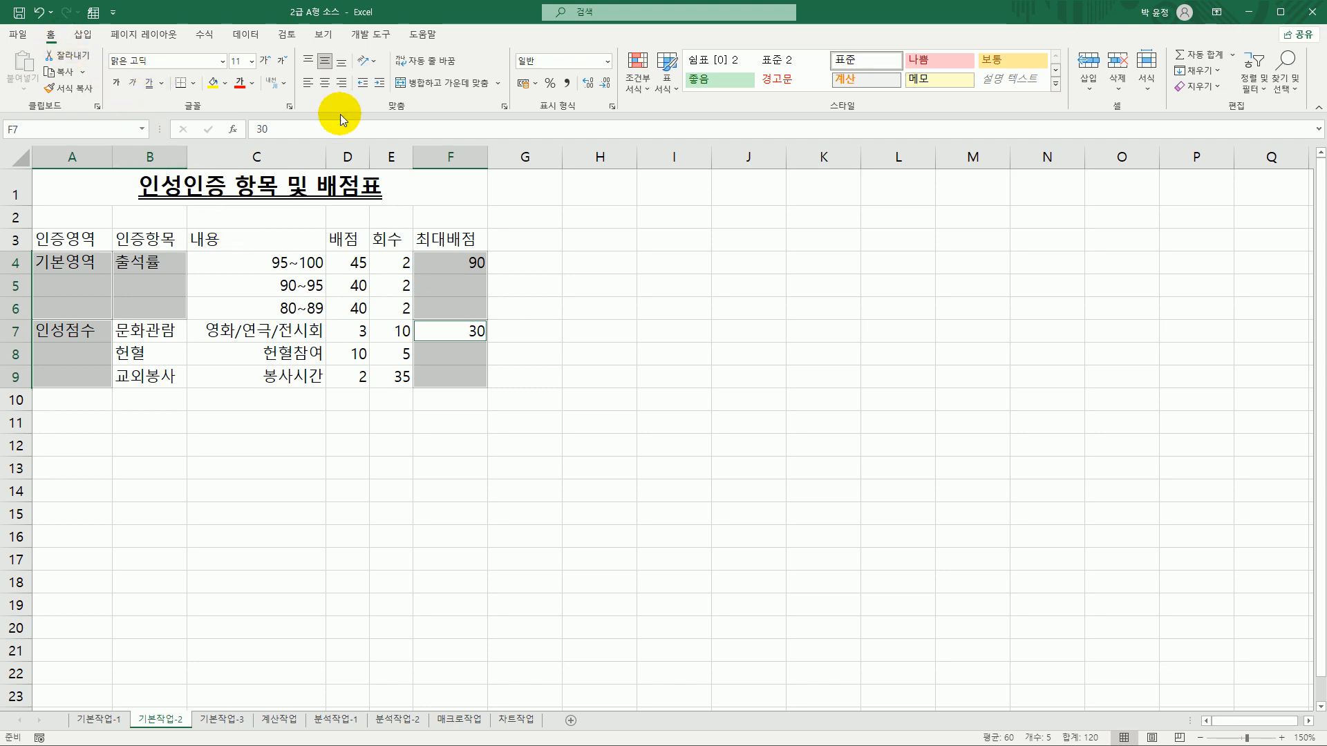
pyautogui.click(424, 88)
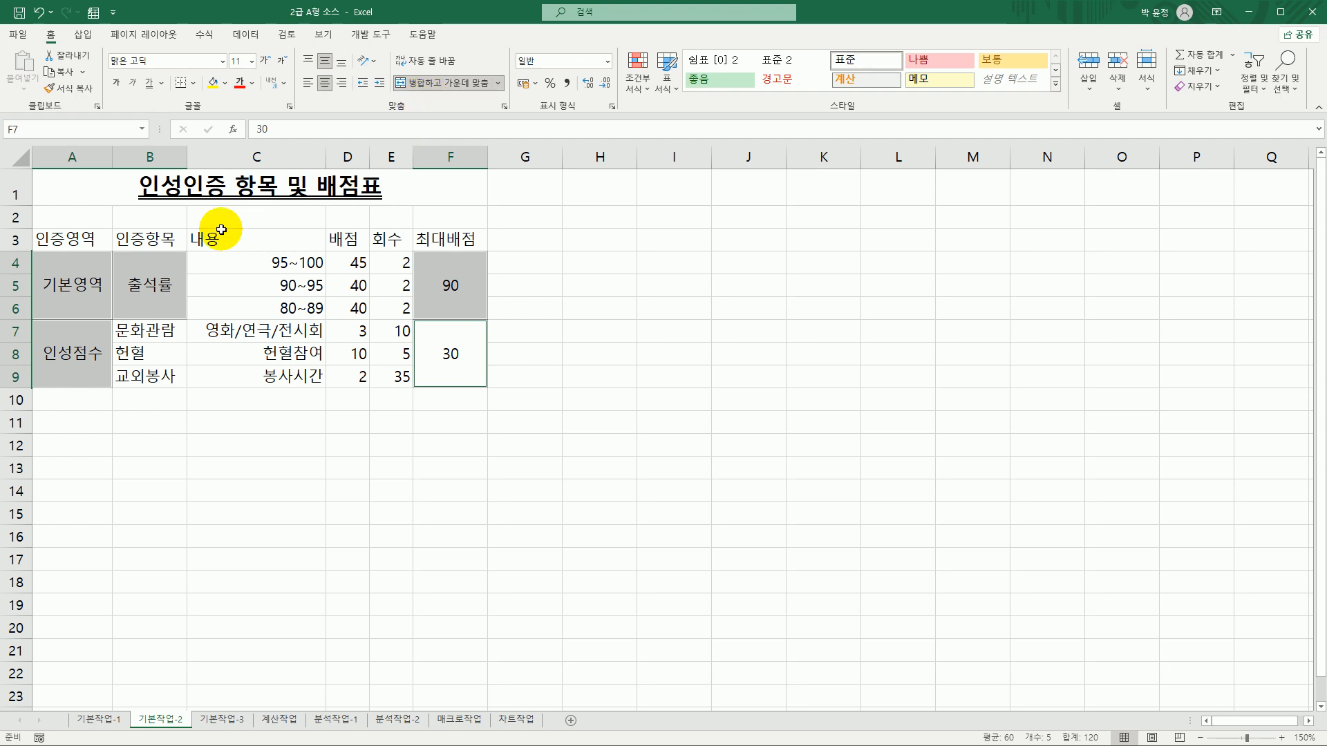
# Apply the 강조색5 cell style to the header row A3:F3
pyautogui.moveTo(92, 238); pyautogui.dragTo(426, 240)
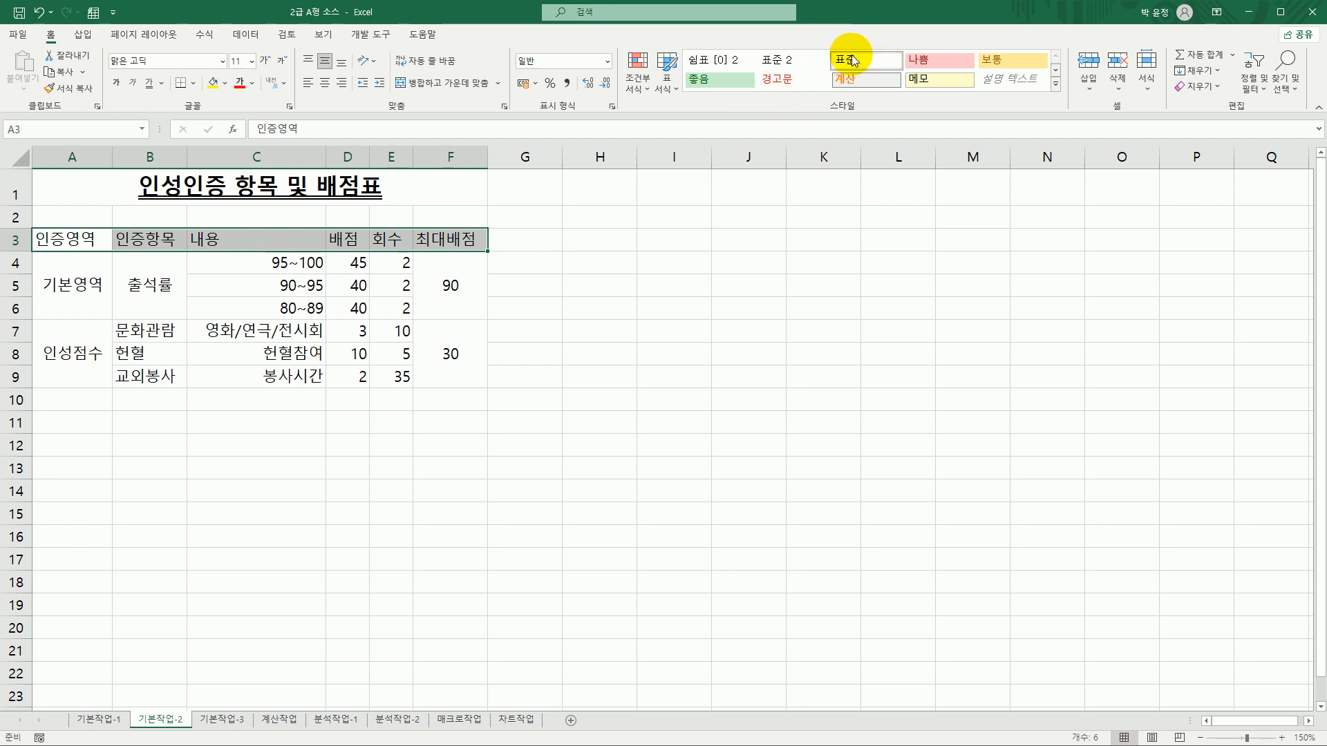
pyautogui.click(1056, 87)
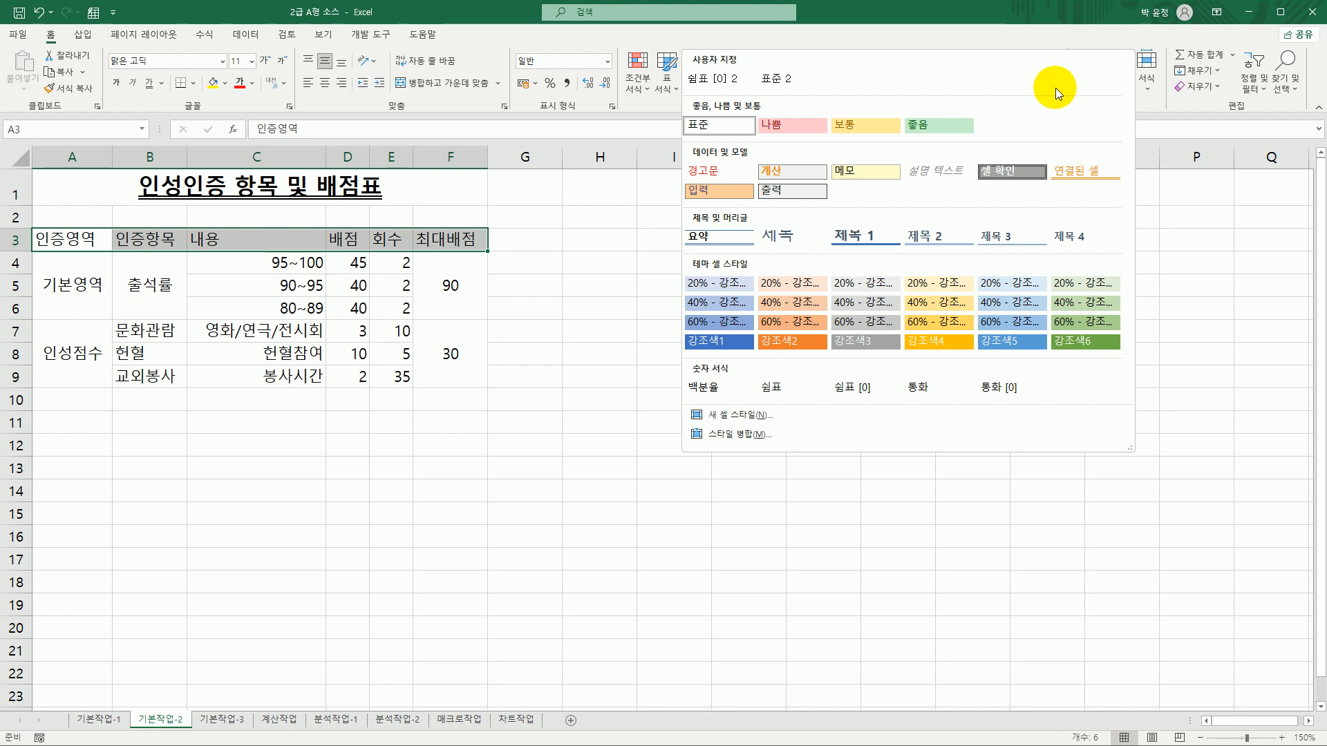
pyautogui.click(993, 343)
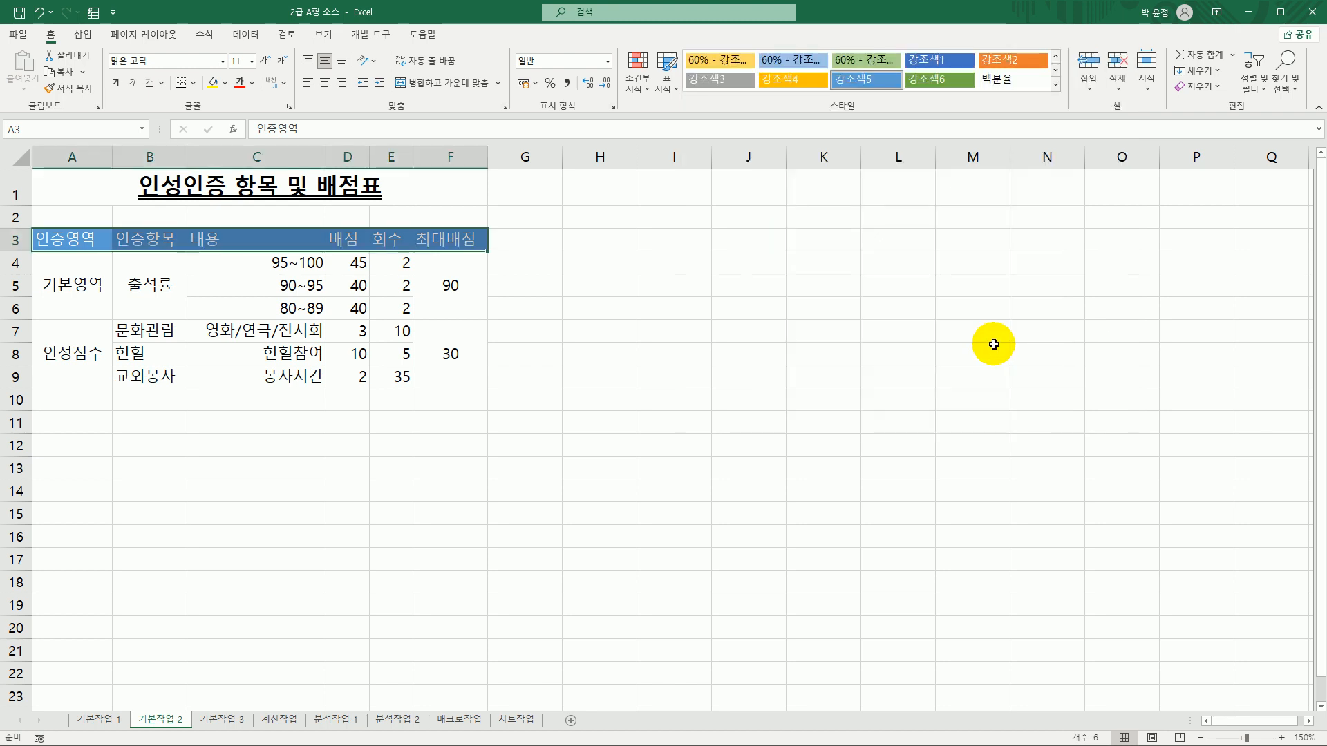
pyautogui.click(462, 242)
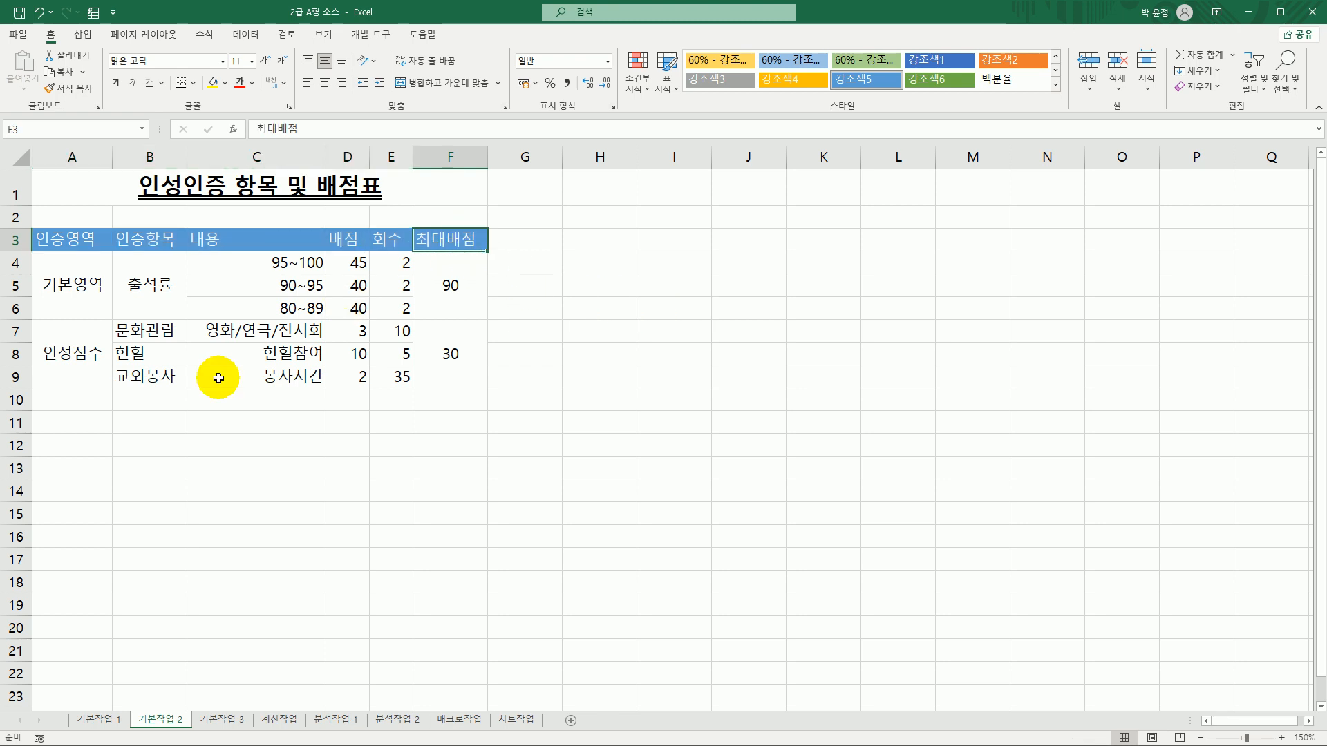
# Apply the custom number format @"%" to the attendance ranges in C4:C6
pyautogui.moveTo(249, 262); pyautogui.dragTo(250, 315)
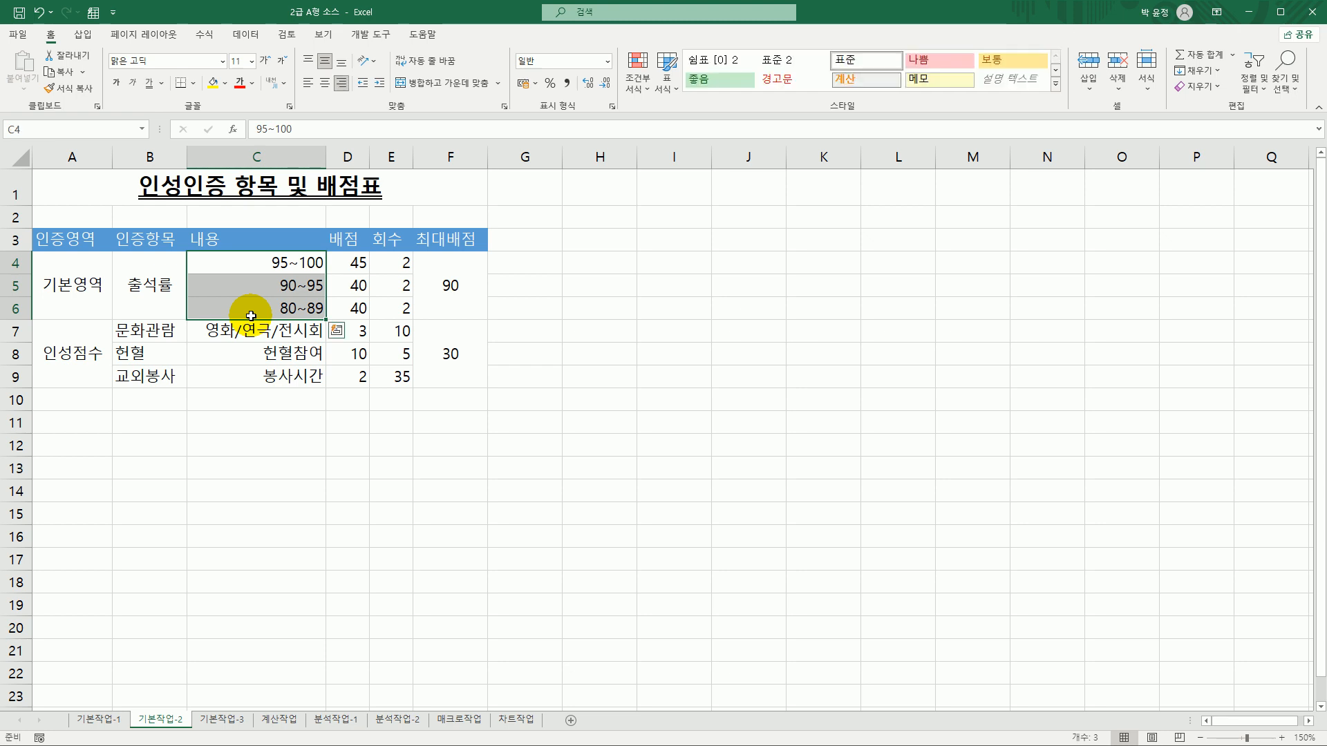
pyautogui.rightClick(277, 267)
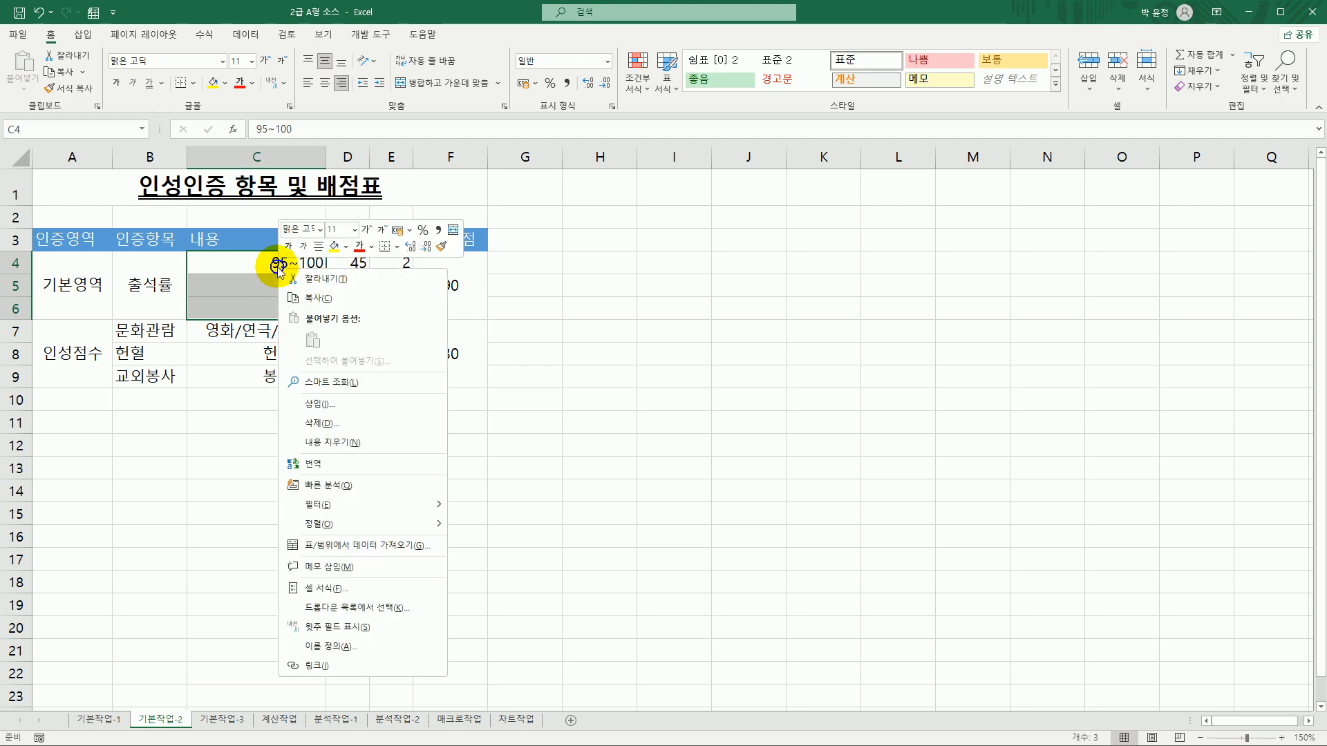
pyautogui.click(412, 589)
pyautogui.moveTo(414, 377); pyautogui.dragTo(719, 166)
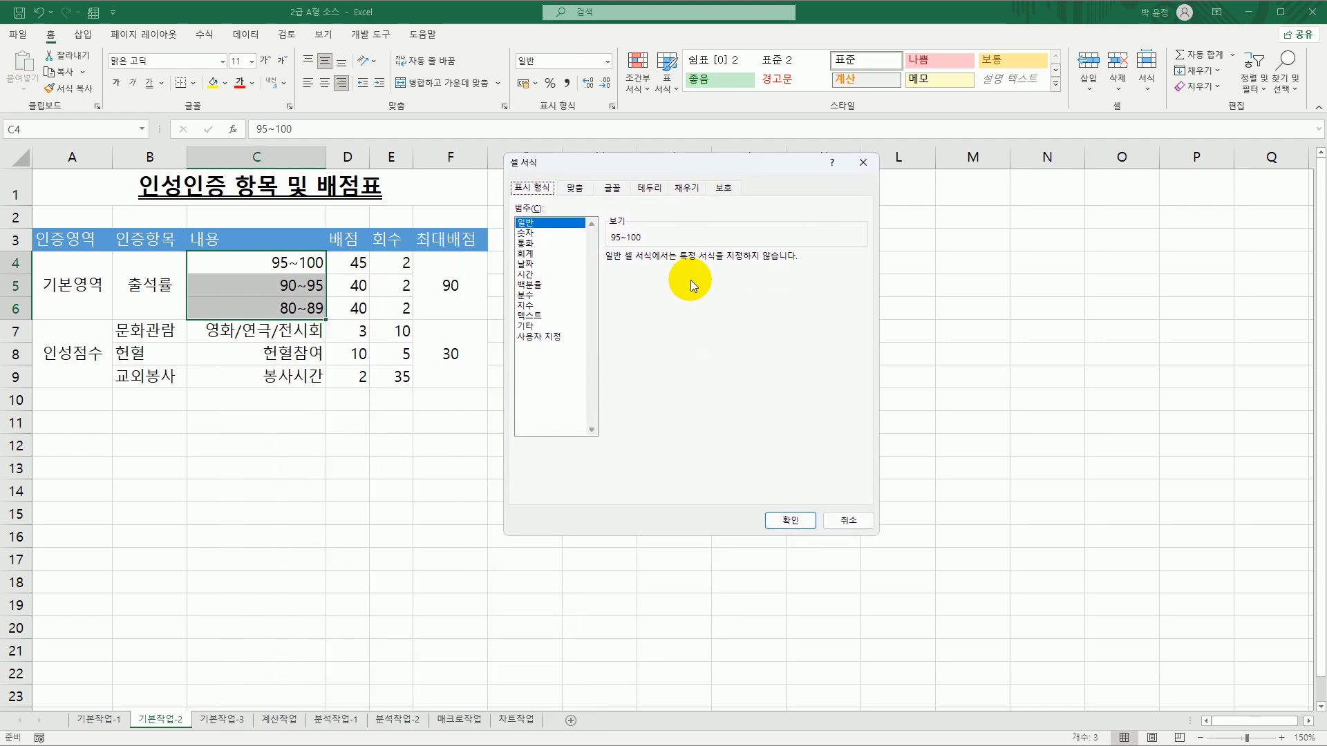
pyautogui.click(548, 336)
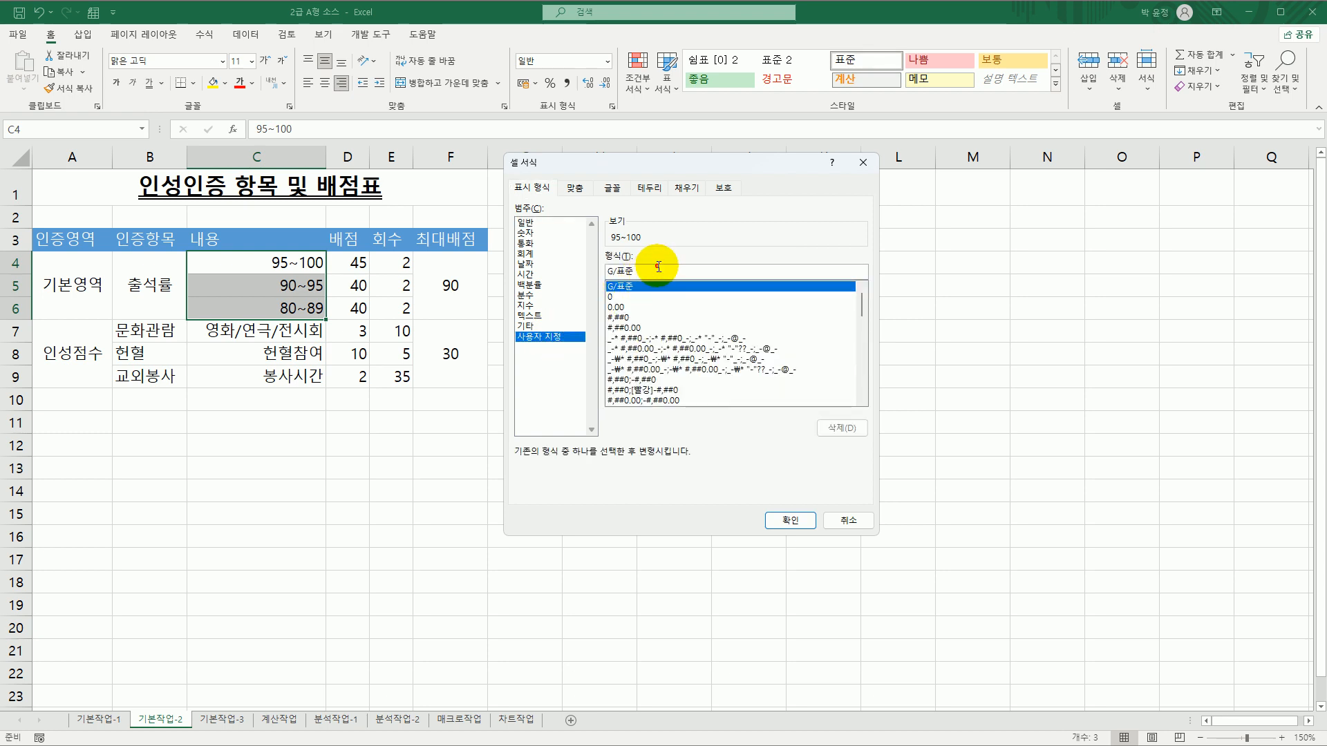
pyautogui.moveTo(658, 267); pyautogui.dragTo(592, 267)
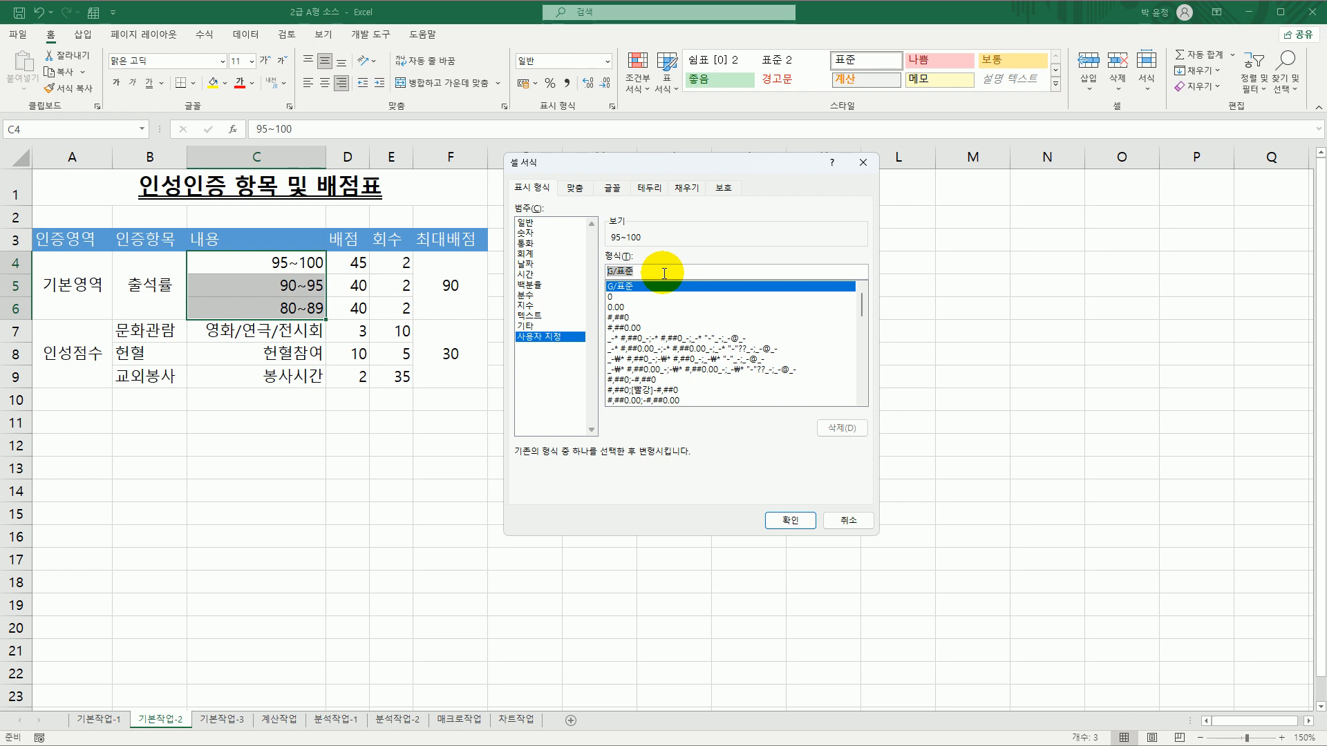
pyautogui.write('@')
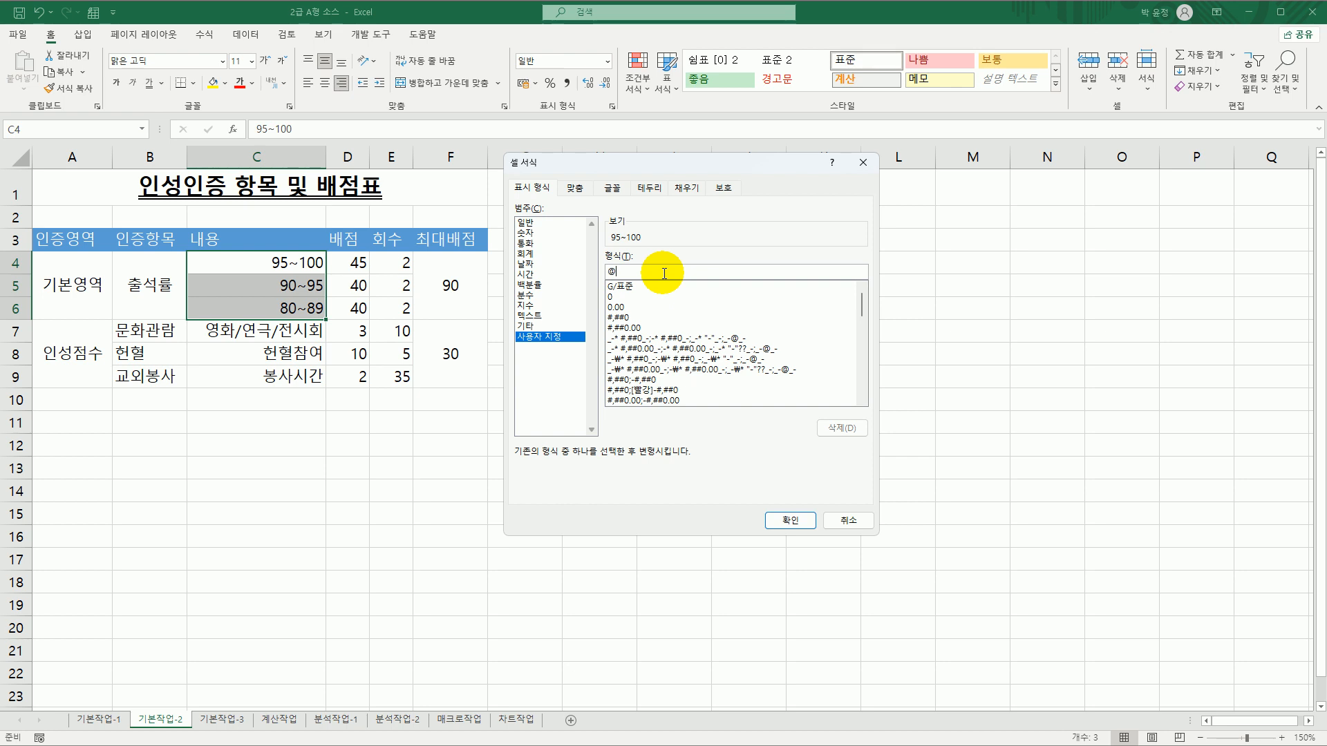
pyautogui.write('"%"')
pyautogui.click(788, 520)
pyautogui.click(273, 311)
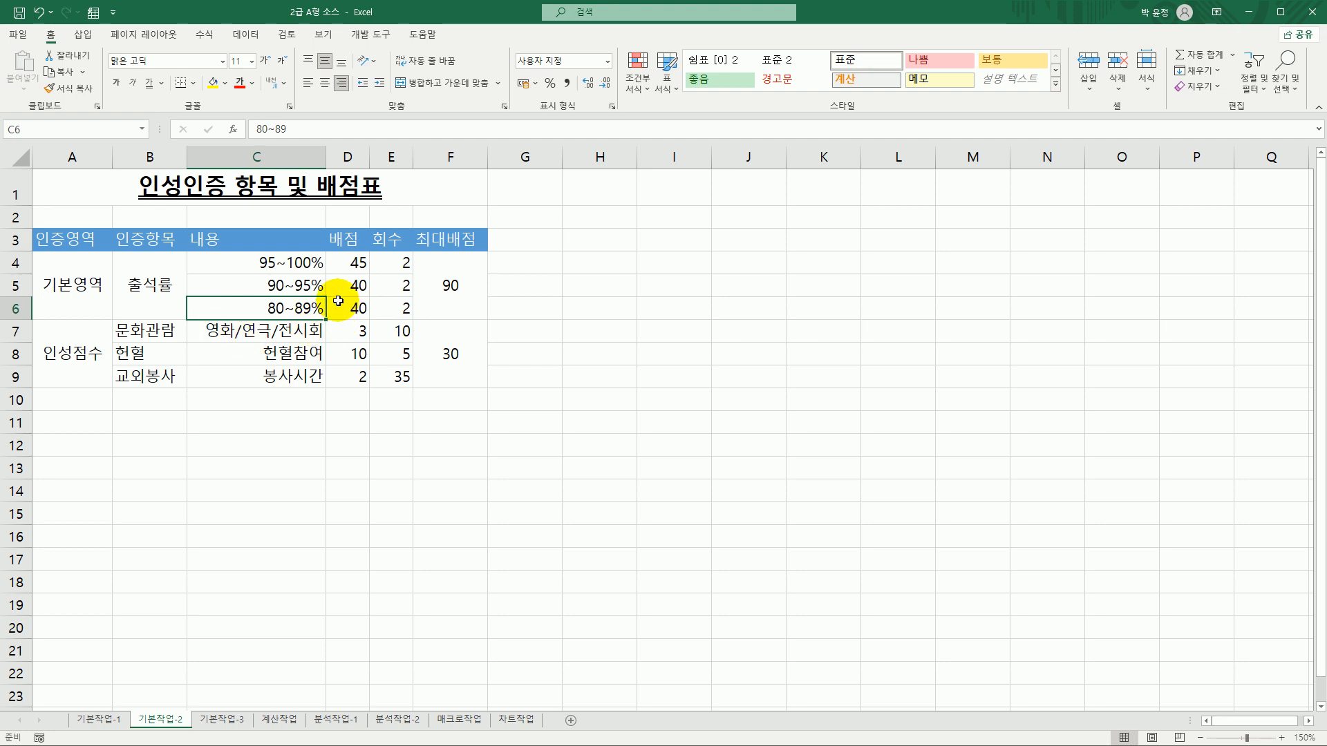
# Define the name 배점 for the range D4:D9
pyautogui.moveTo(349, 262); pyautogui.dragTo(352, 368)
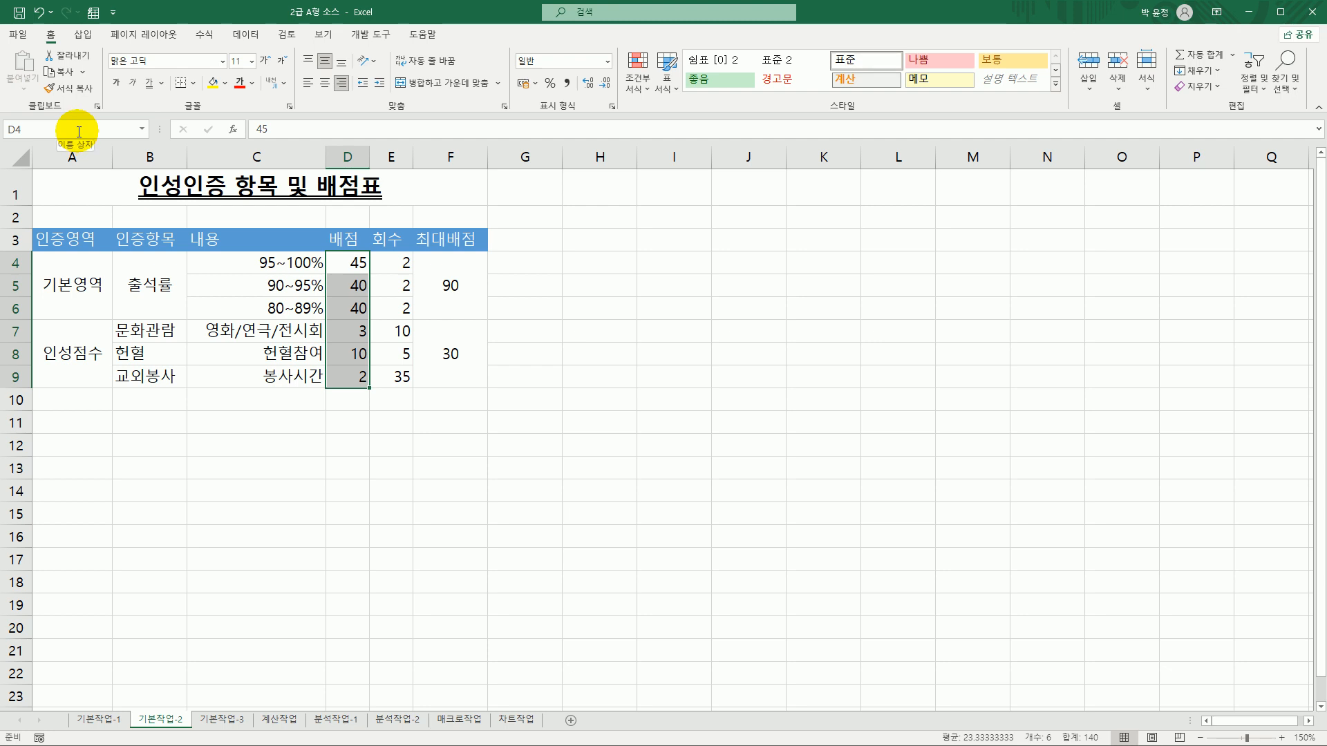
pyautogui.click(79, 131)
pyautogui.write('qow')
pyautogui.press('BackSpace')
pyautogui.press('BackSpace')
pyautogui.press('BackSpace')
pyautogui.press('Hangul')
pyautogui.write('배점')
pyautogui.press('Return')
pyautogui.press('Return')
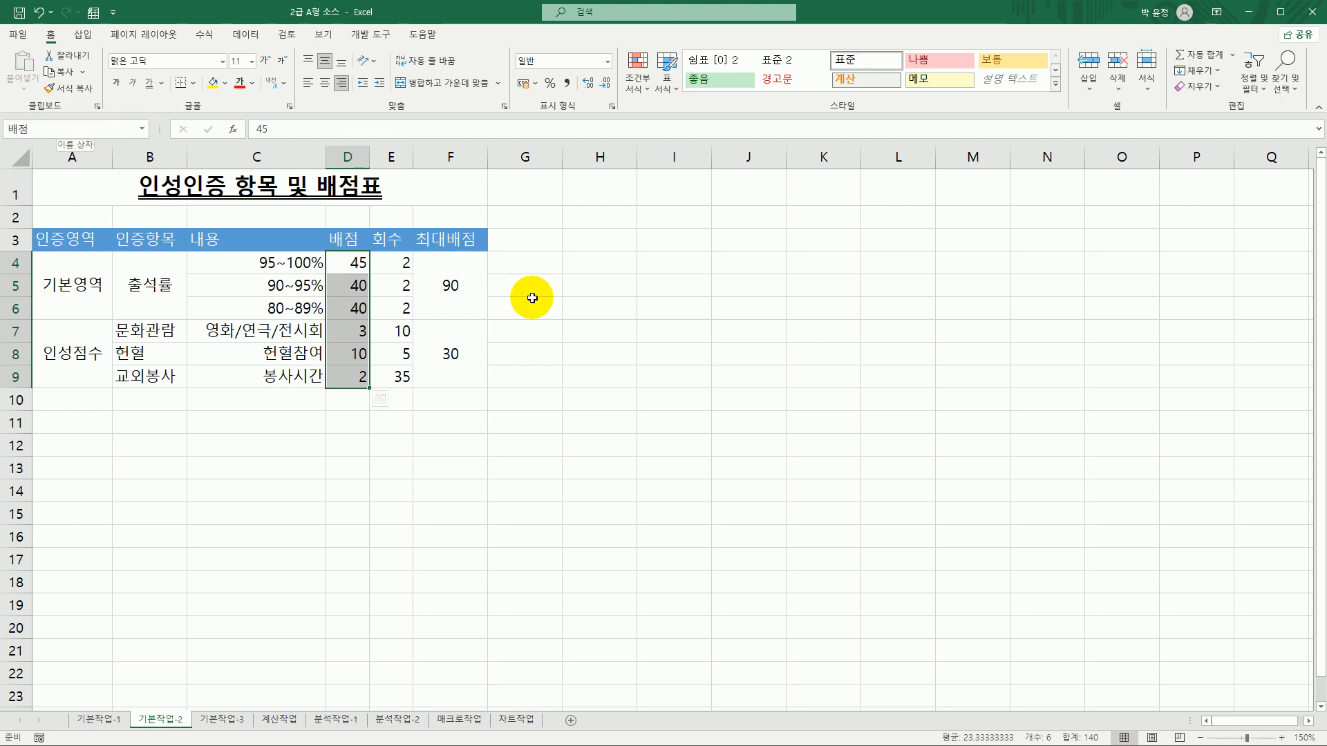
pyautogui.click(764, 442)
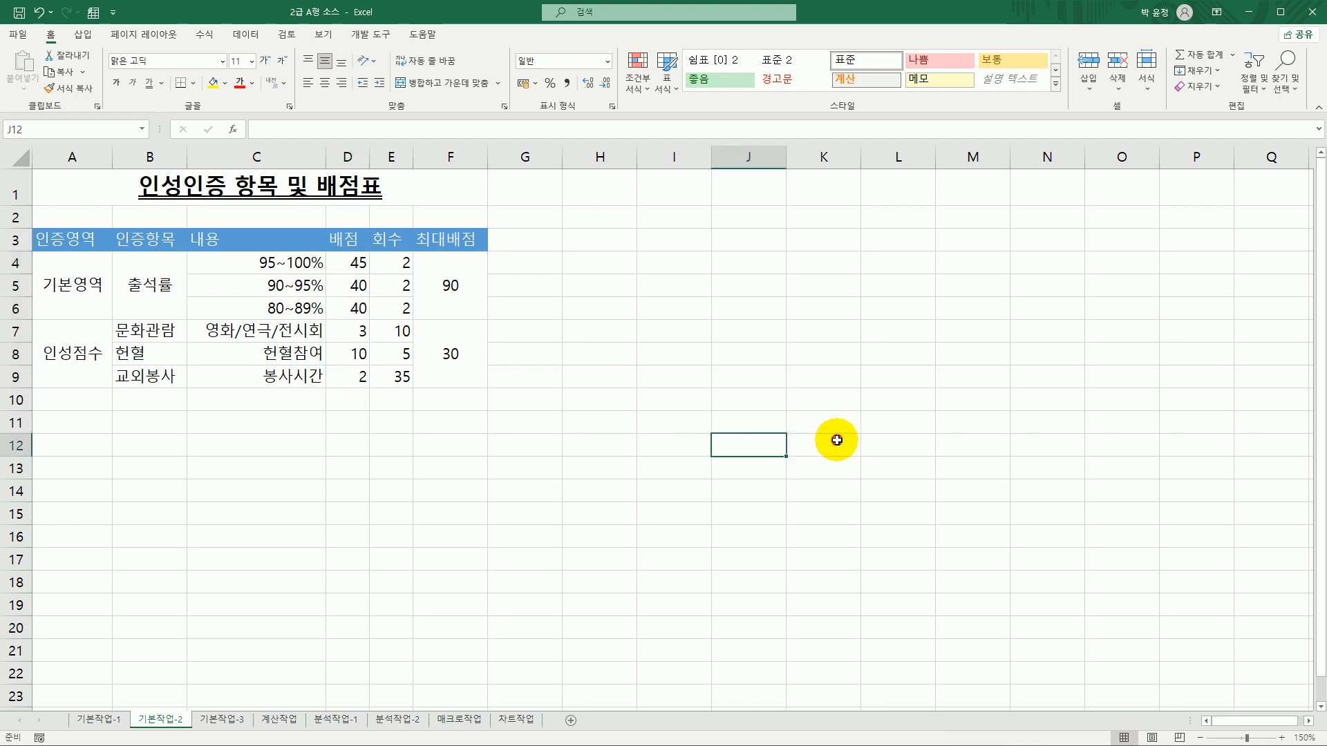
pyautogui.click(889, 442)
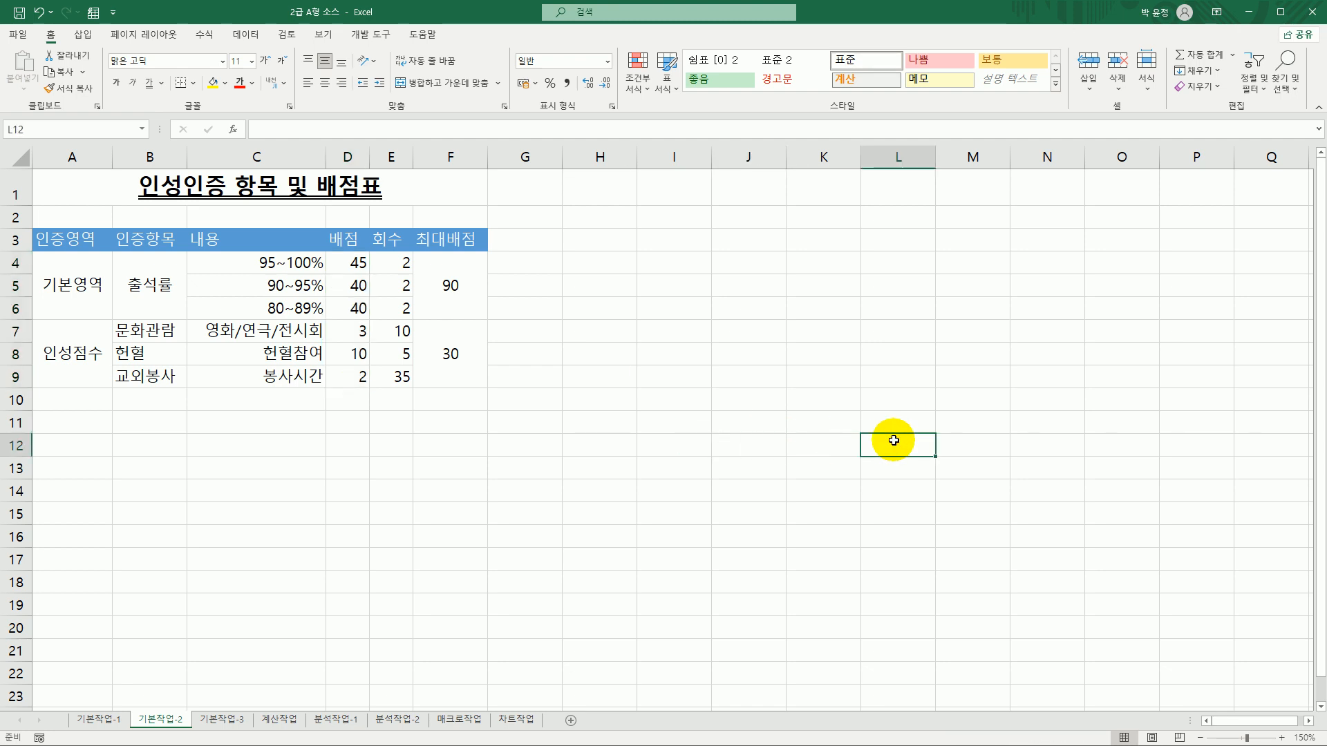
# Check the range that the defined name 배점 refers to by selecting it and viewing its entry in the Name Manager
pyautogui.click(143, 131)
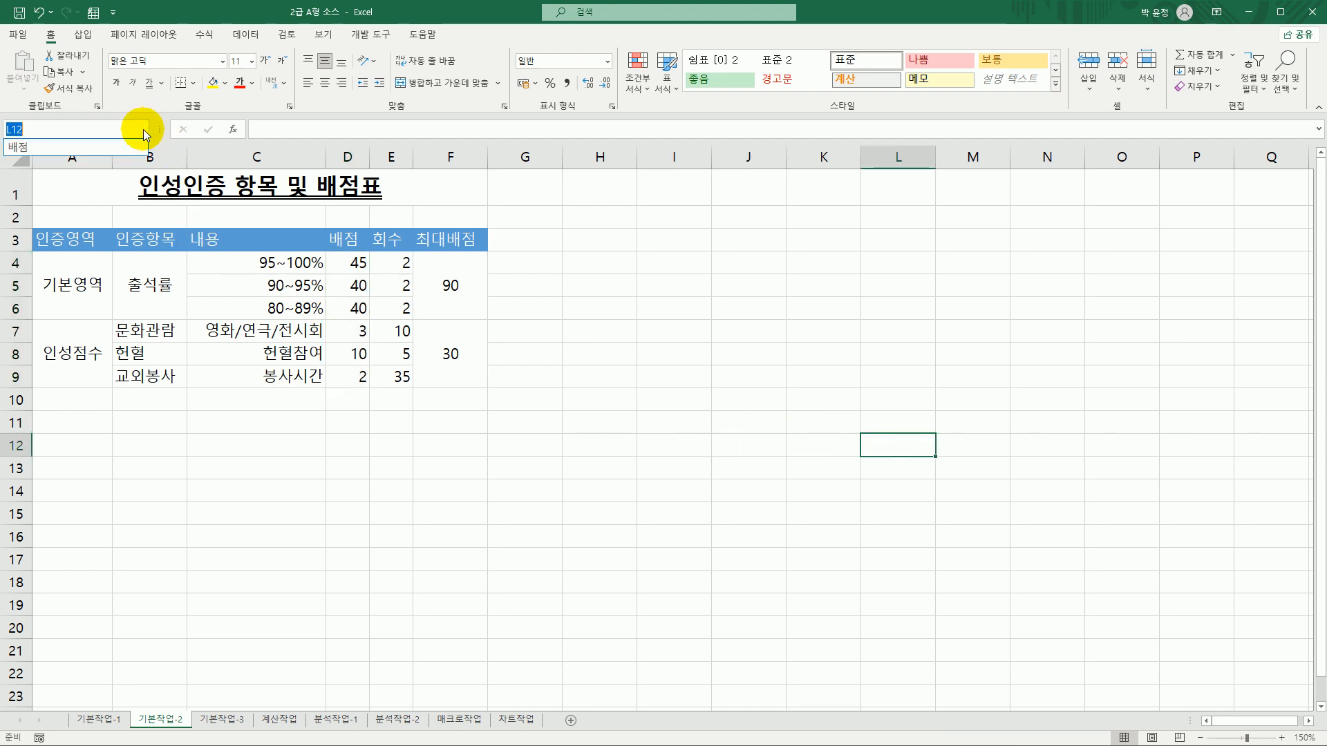
pyautogui.click(99, 147)
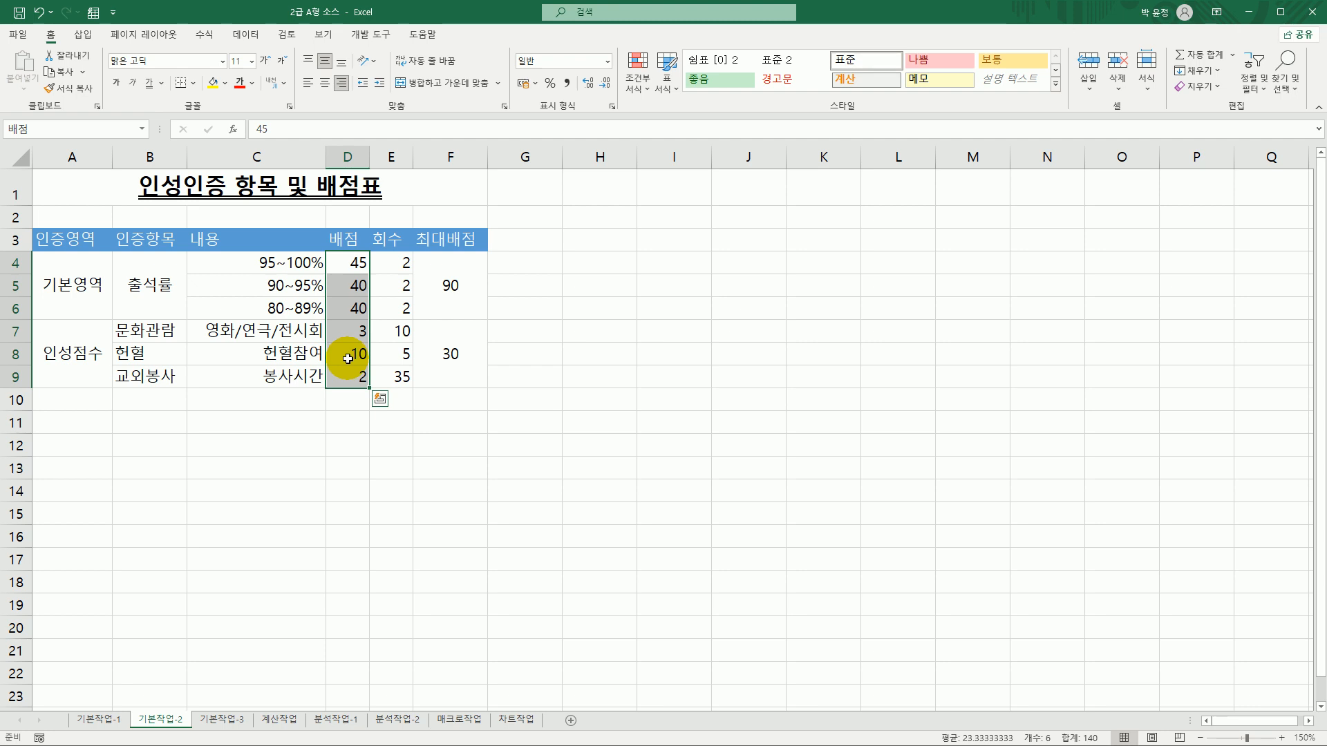
pyautogui.click(207, 38)
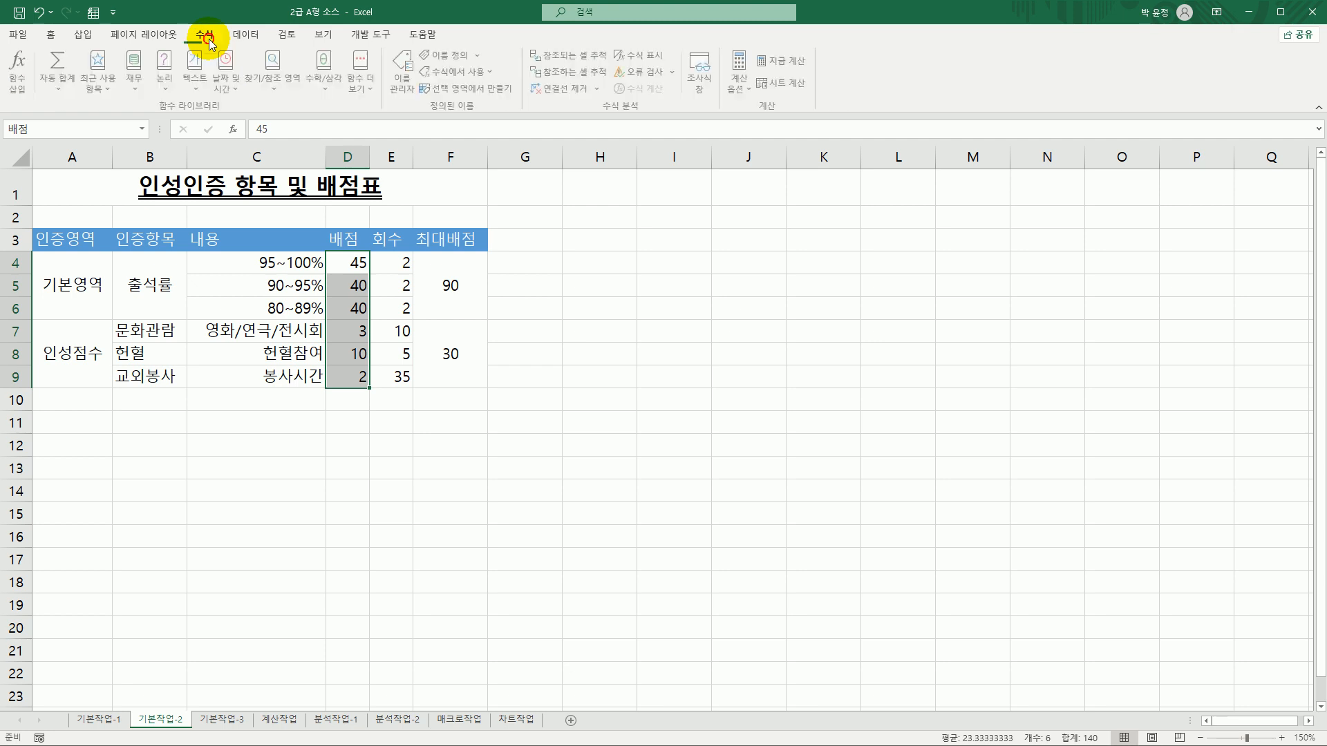
pyautogui.click(404, 73)
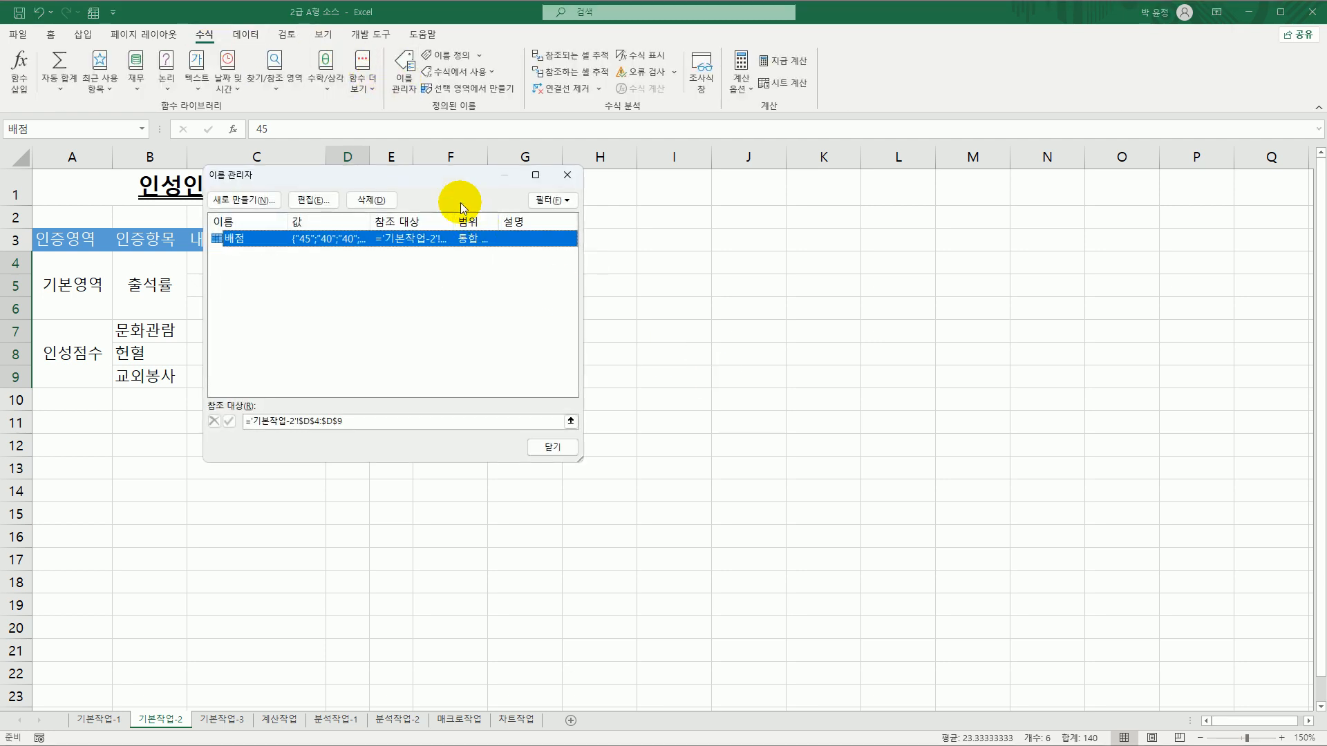
pyautogui.moveTo(451, 183); pyautogui.dragTo(776, 185)
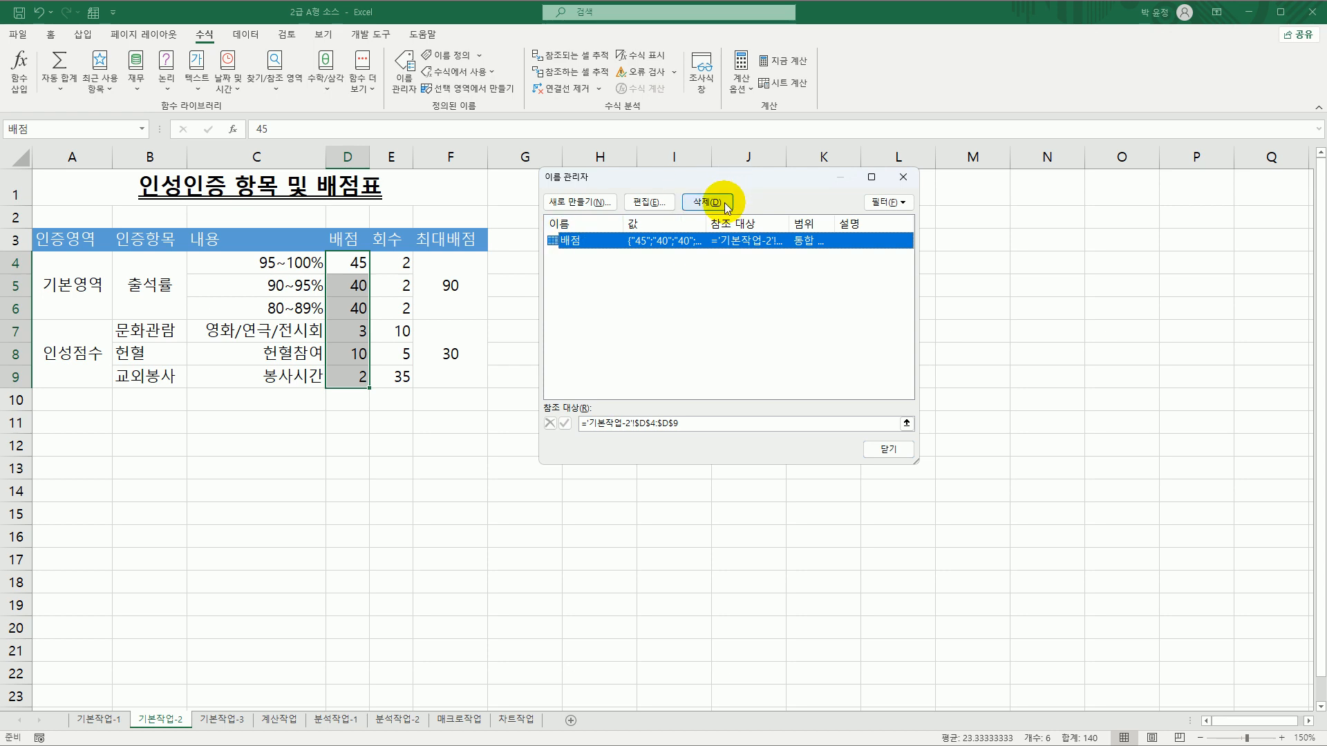
pyautogui.click(903, 178)
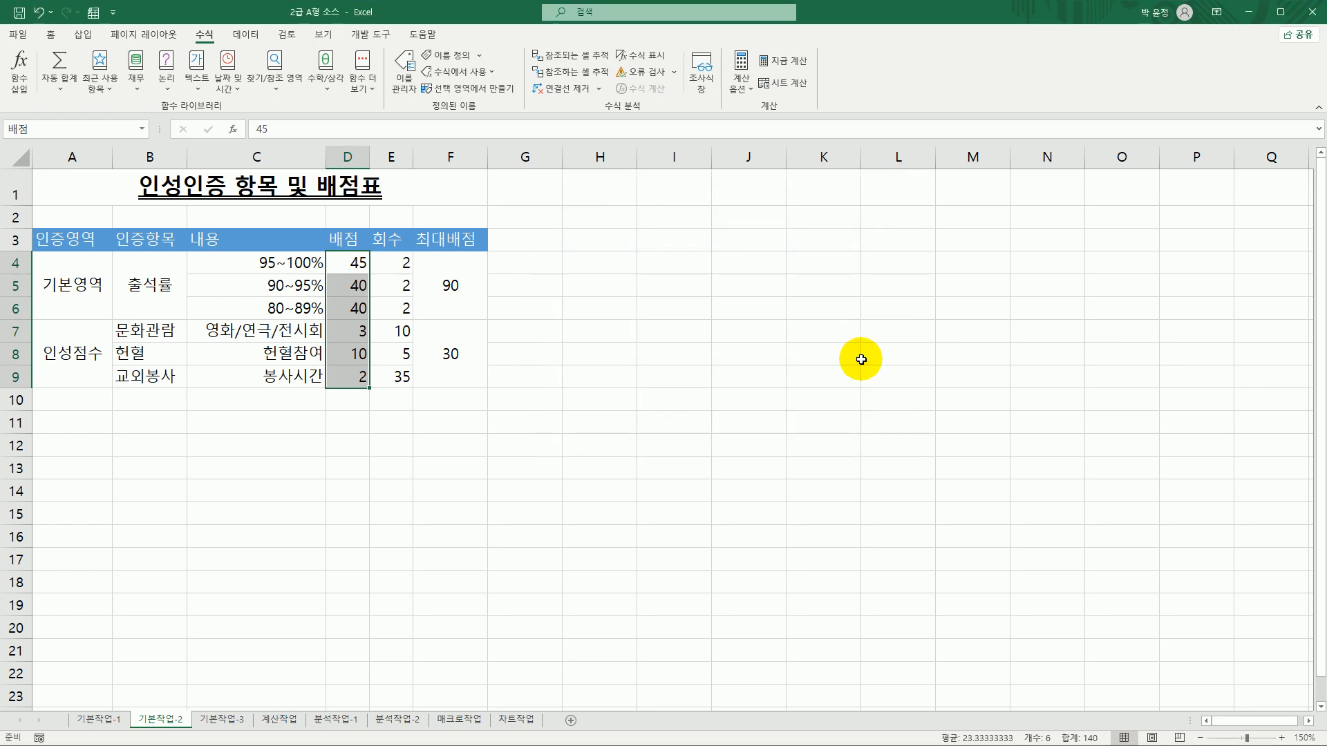
pyautogui.click(861, 358)
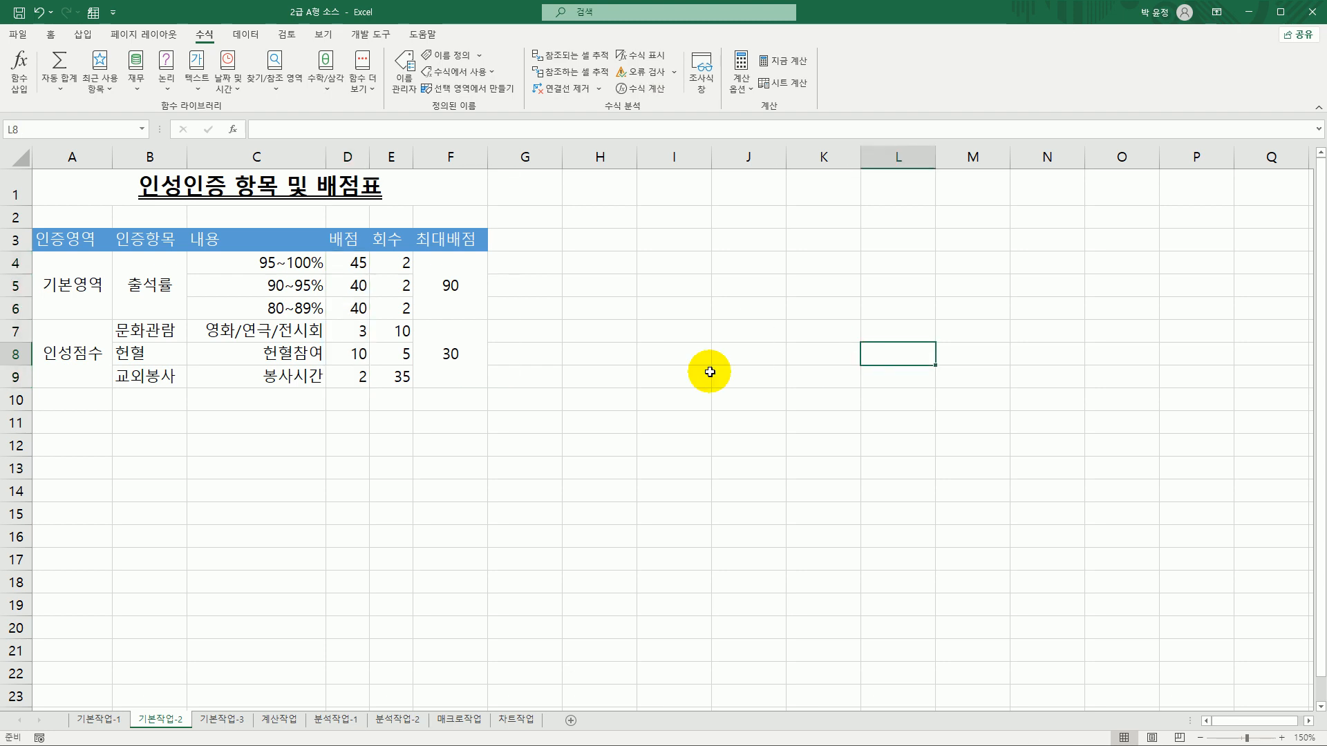
# Apply all borders (모든 테두리) and a thick outside border (굵은 바깥쪽 테두리) to the table range A3:F9
pyautogui.moveTo(81, 238); pyautogui.dragTo(453, 356)
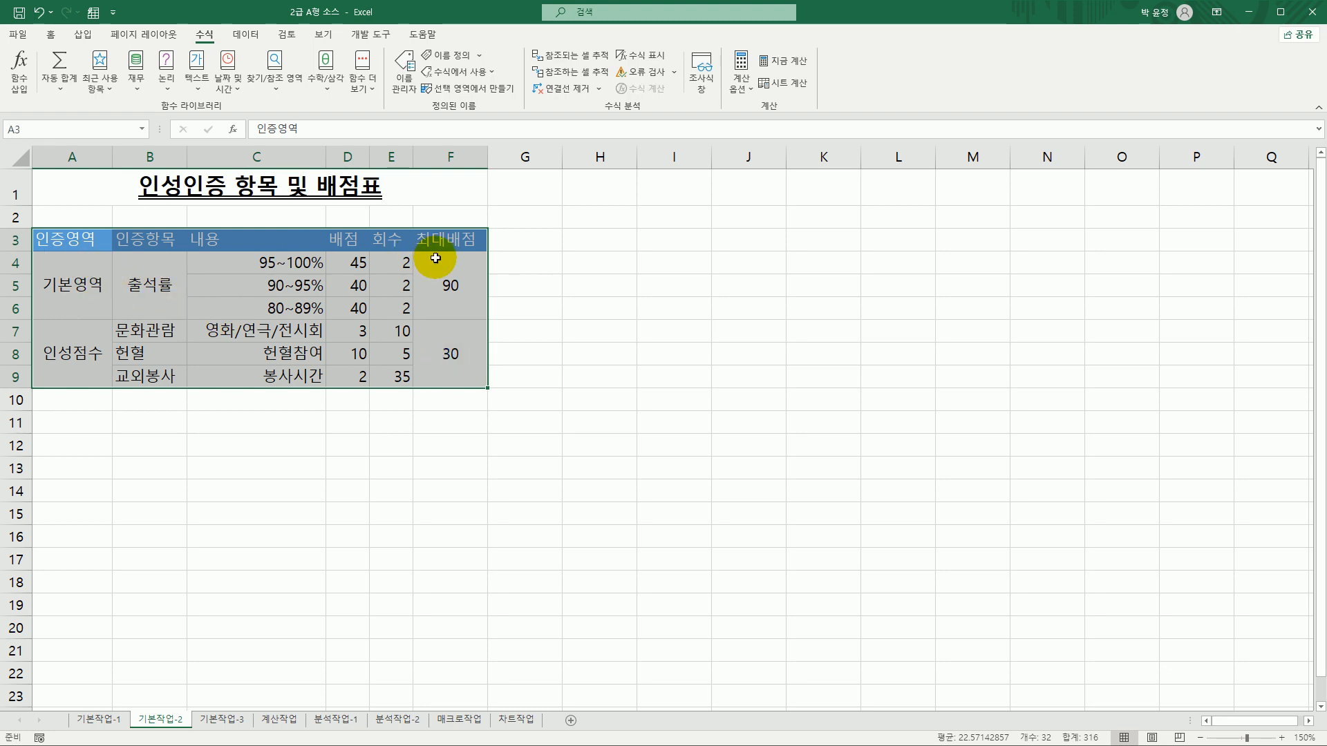
pyautogui.click(51, 35)
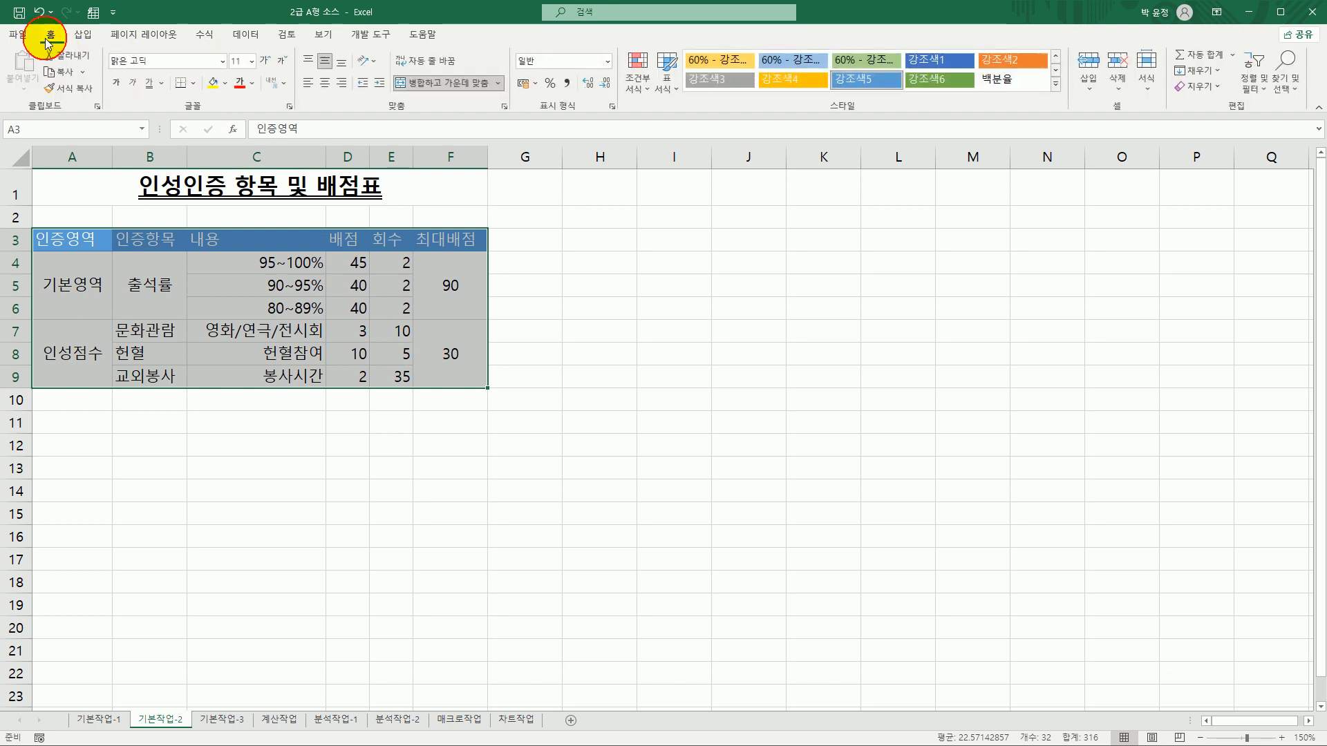
pyautogui.click(193, 83)
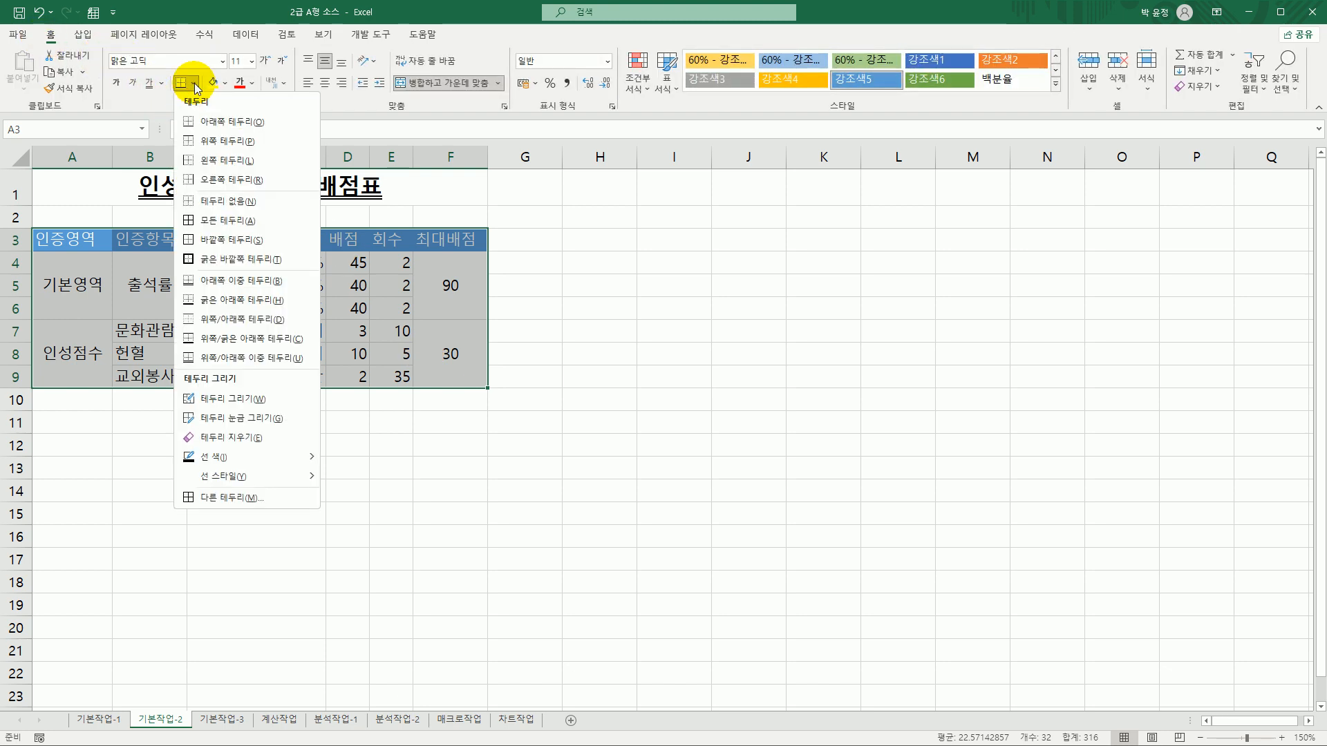
pyautogui.click(252, 220)
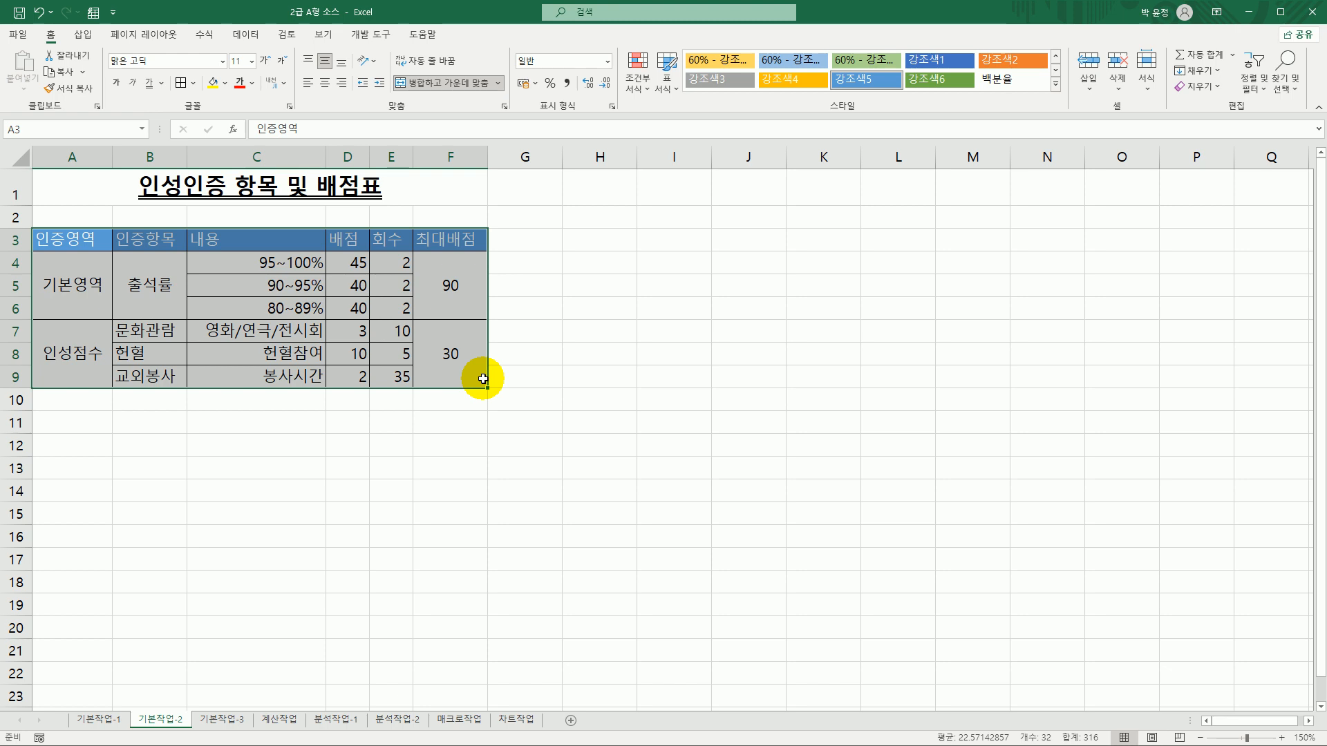
pyautogui.click(193, 83)
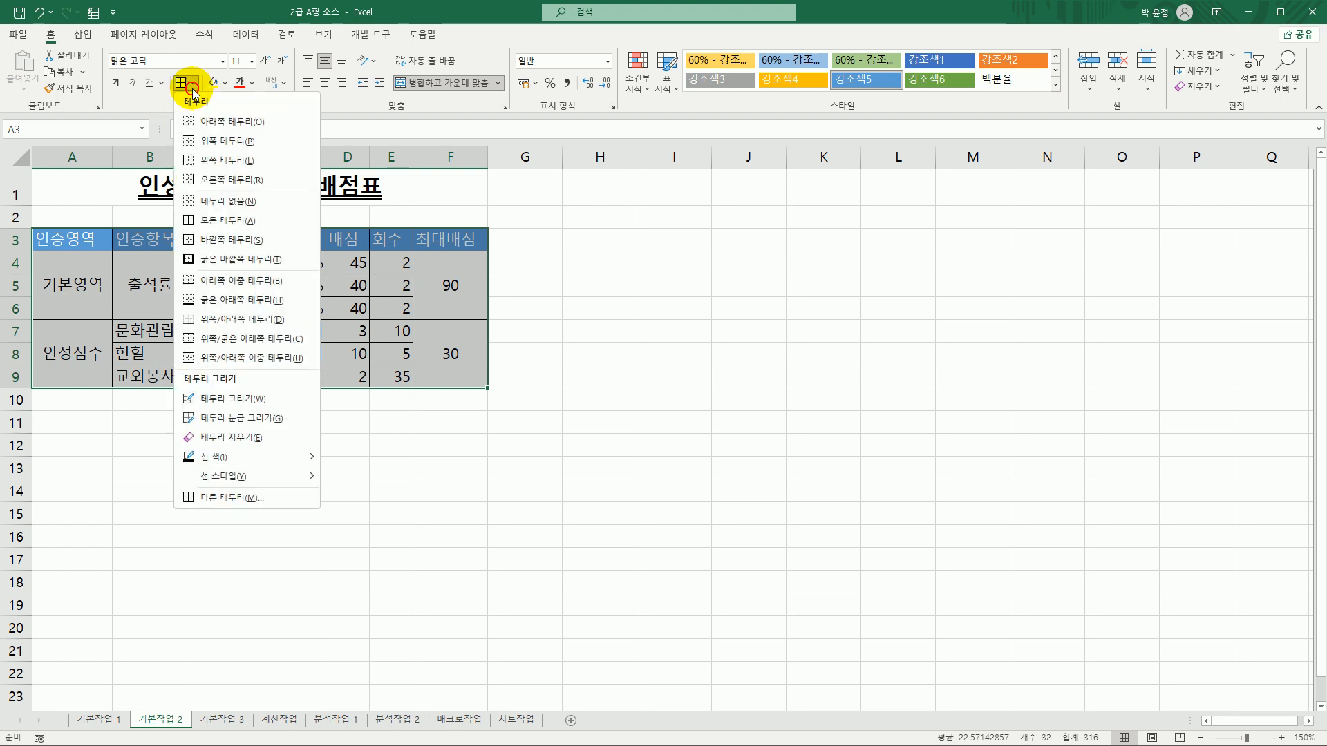
pyautogui.click(260, 264)
pyautogui.click(602, 417)
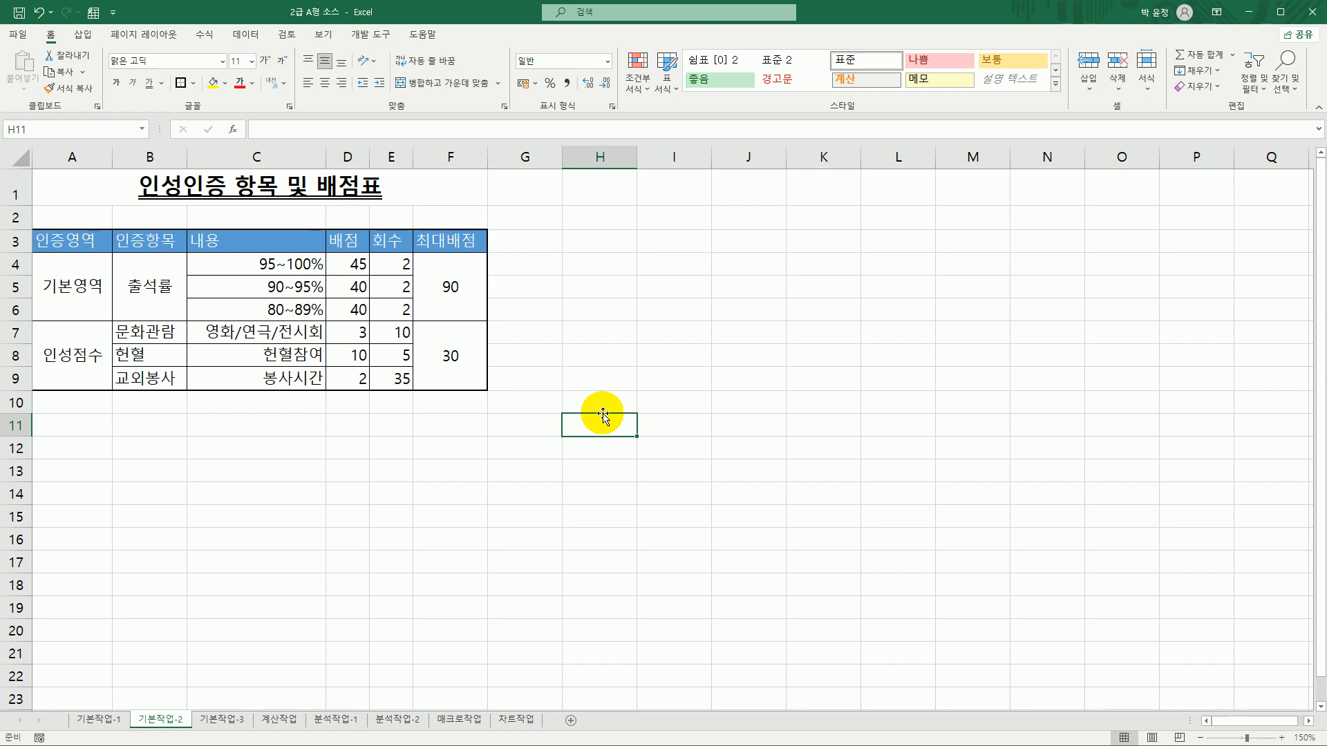
# On the 기본작업-3 sheet, start a new formula-based conditional formatting rule for the data range A4:H18
pyautogui.click(222, 719)
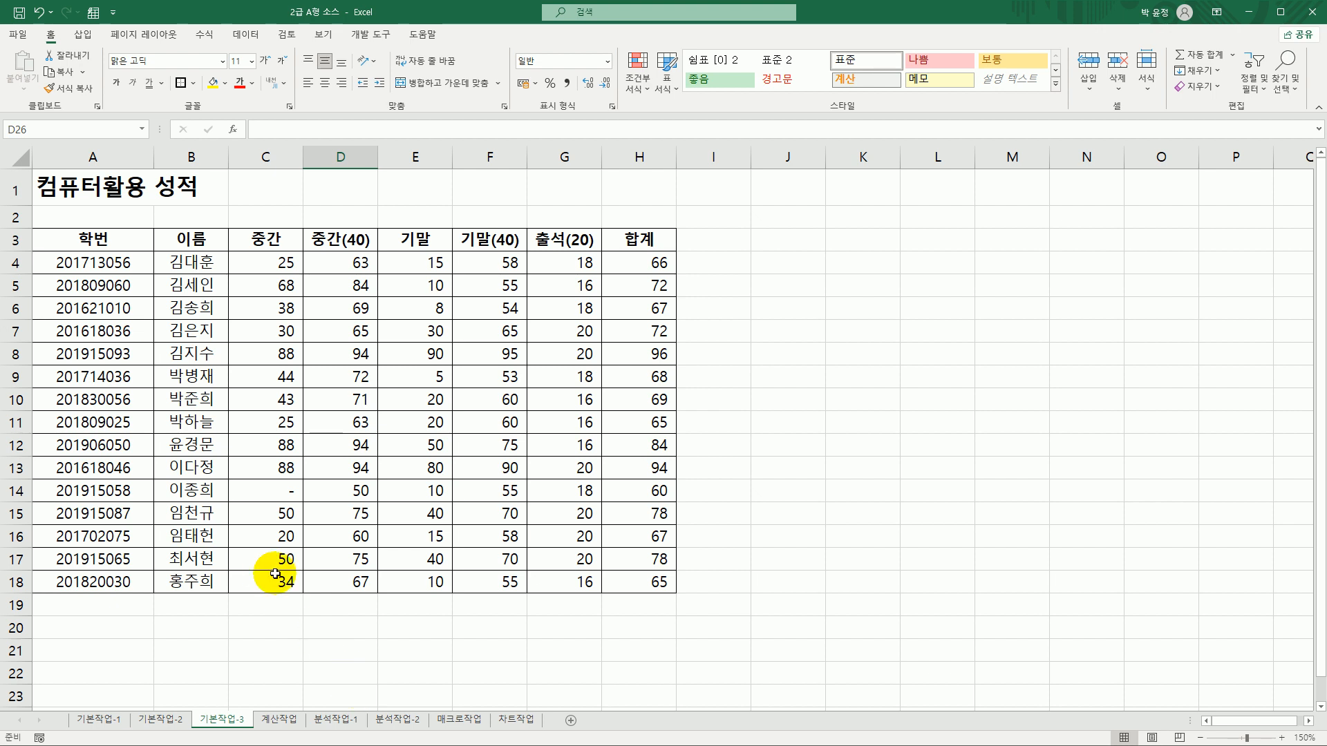
pyautogui.click(99, 239)
pyautogui.moveTo(99, 239); pyautogui.dragTo(619, 246)
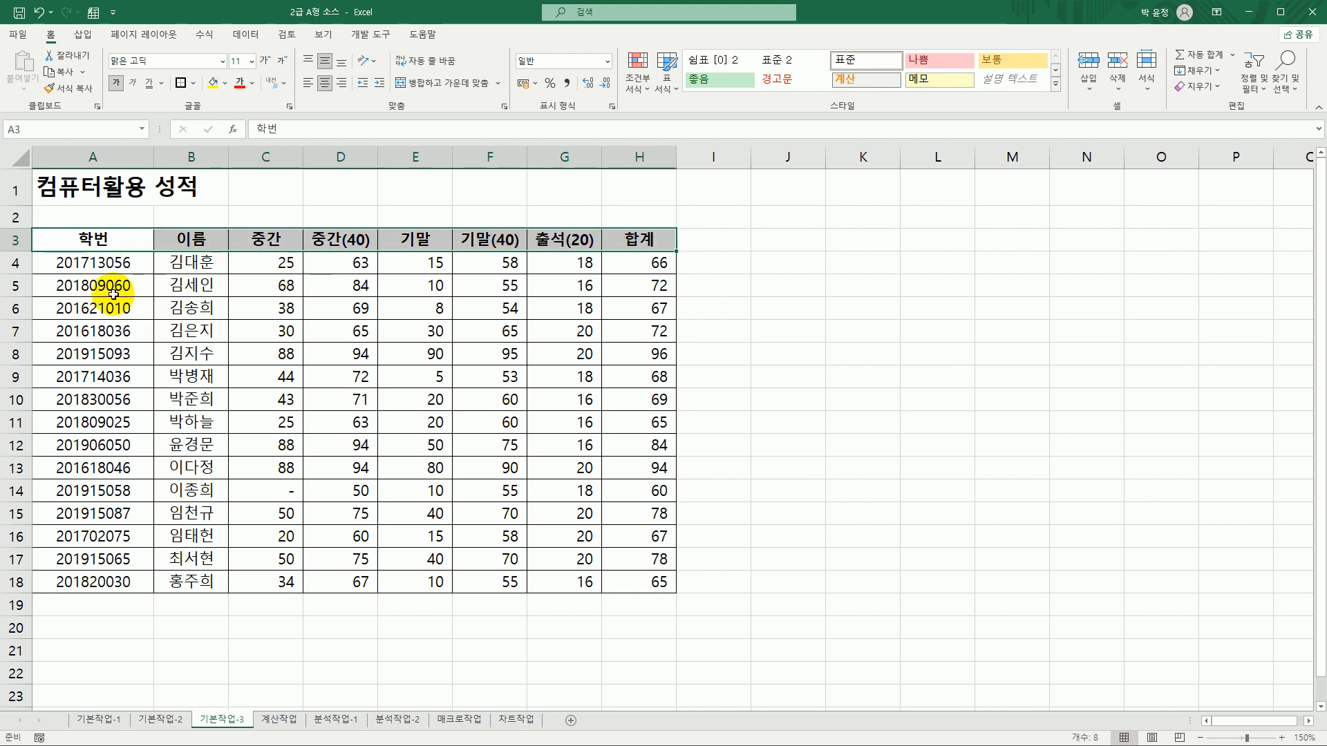
pyautogui.click(92, 263)
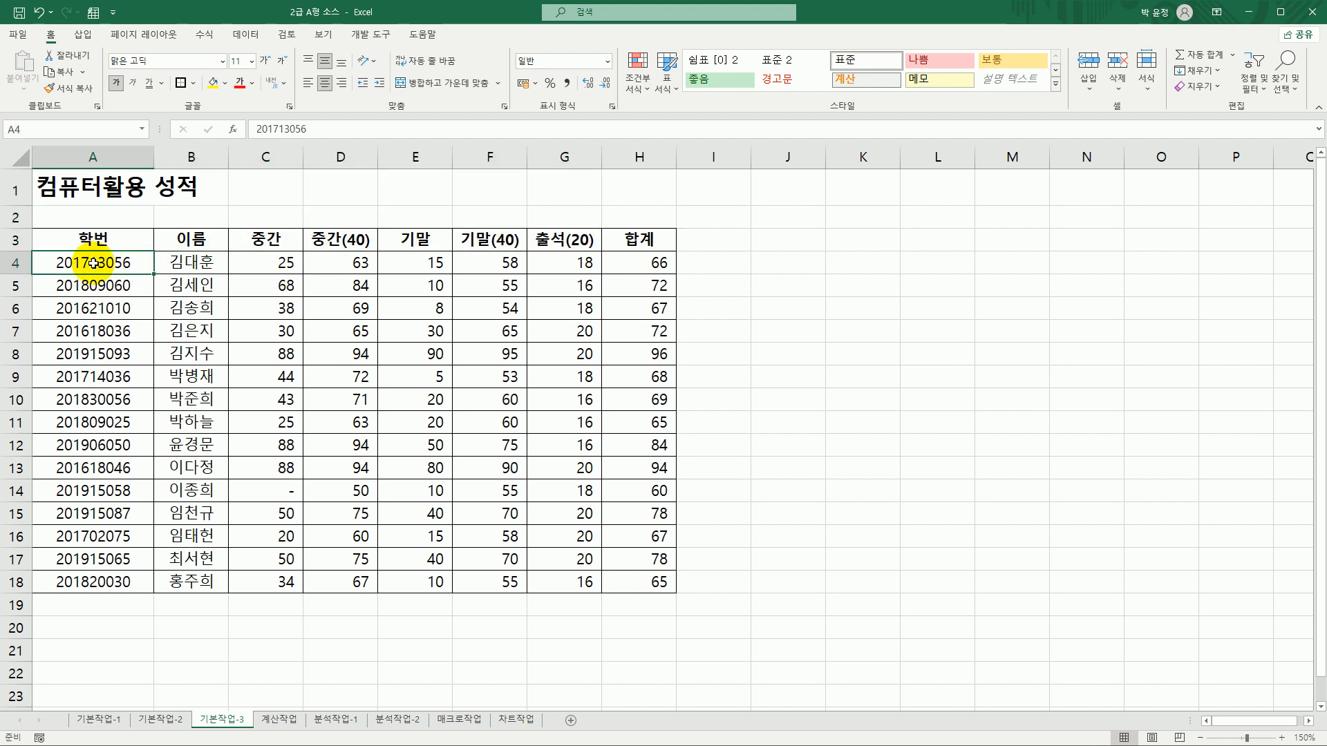
pyautogui.moveTo(93, 263); pyautogui.dragTo(624, 577)
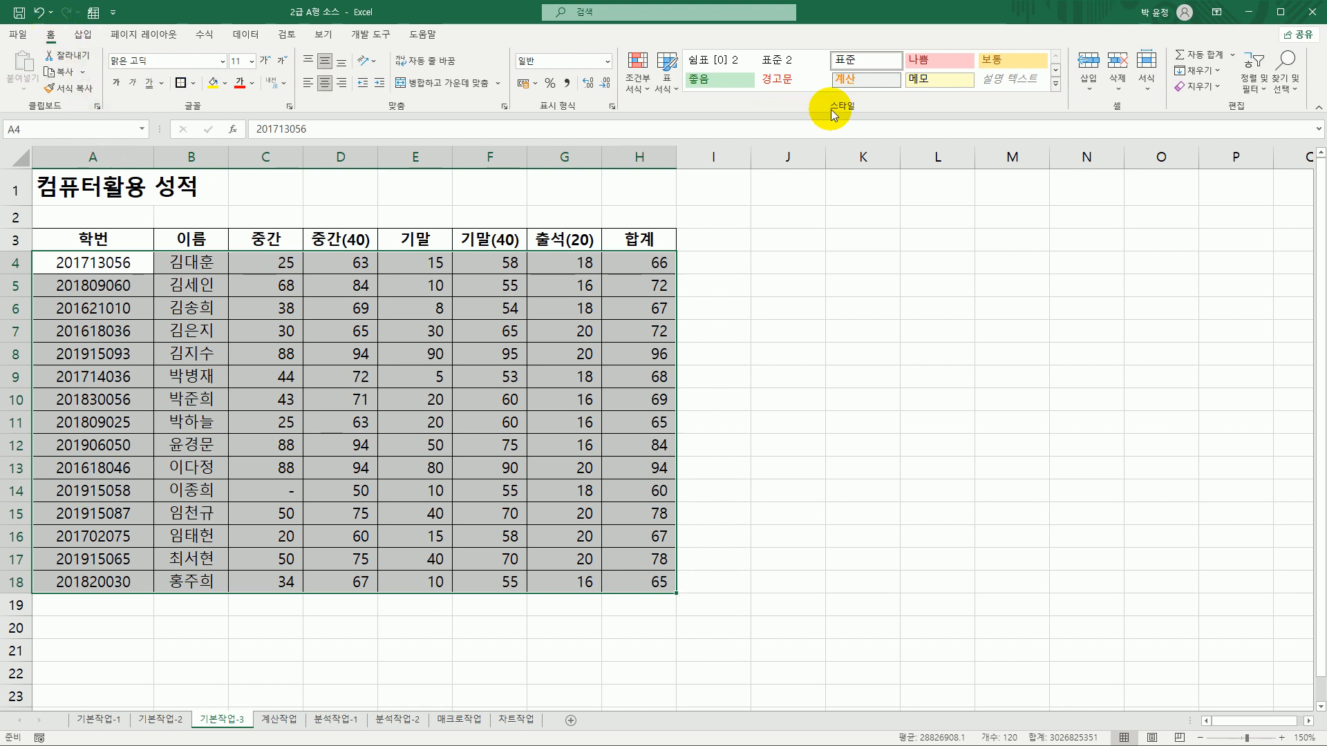
pyautogui.click(636, 87)
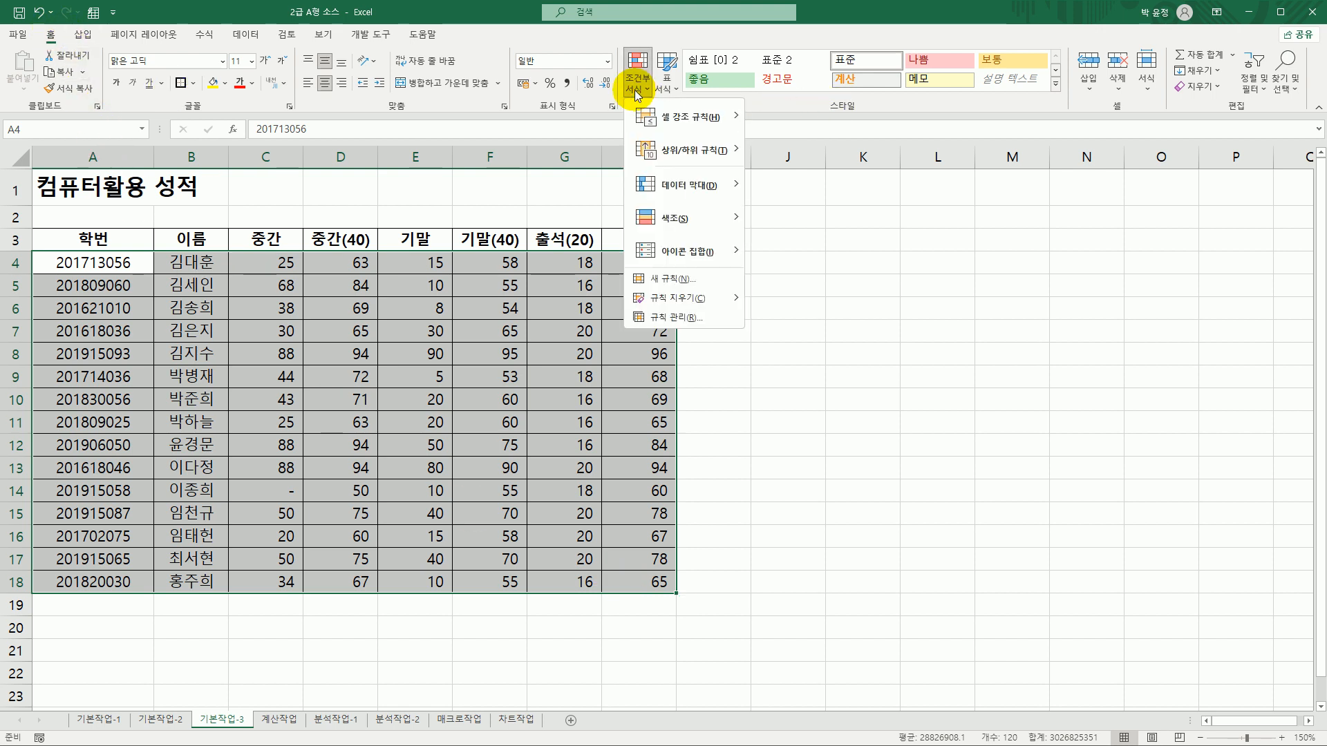
pyautogui.click(693, 285)
pyautogui.moveTo(712, 204); pyautogui.dragTo(888, 173)
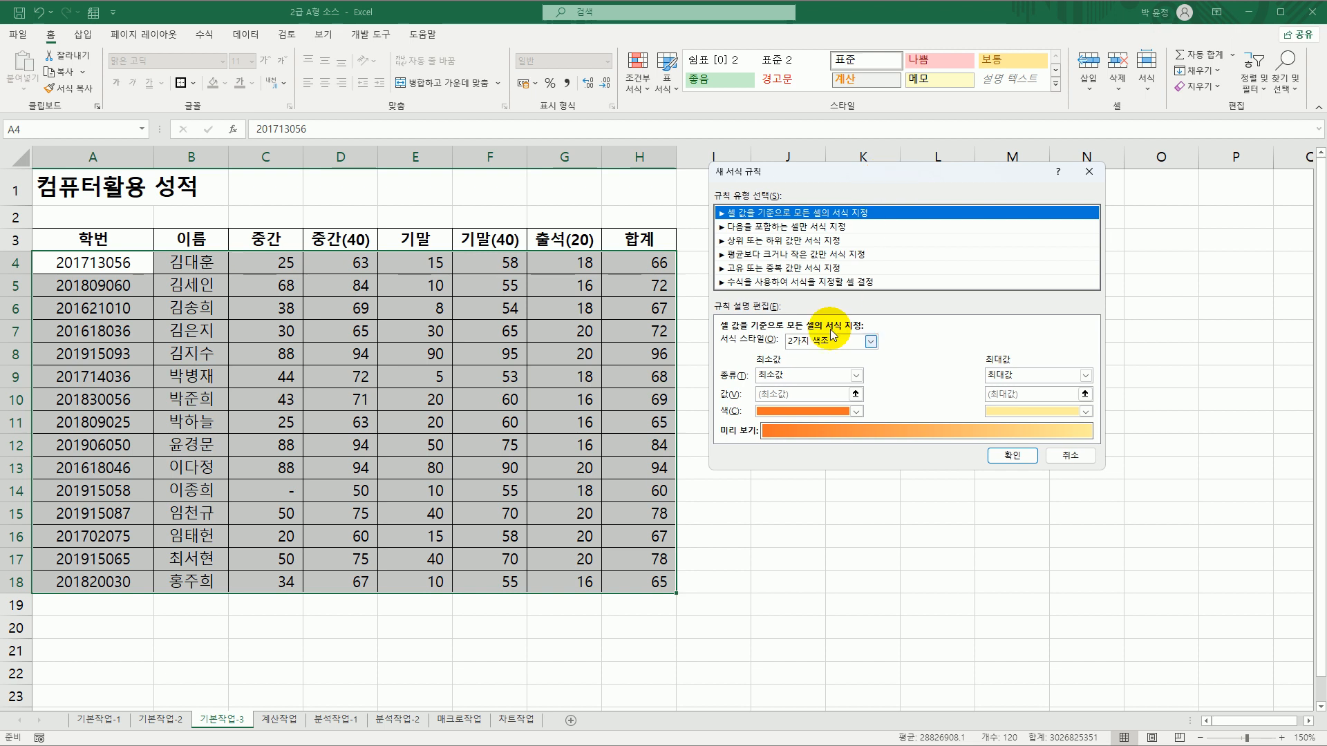
pyautogui.click(800, 284)
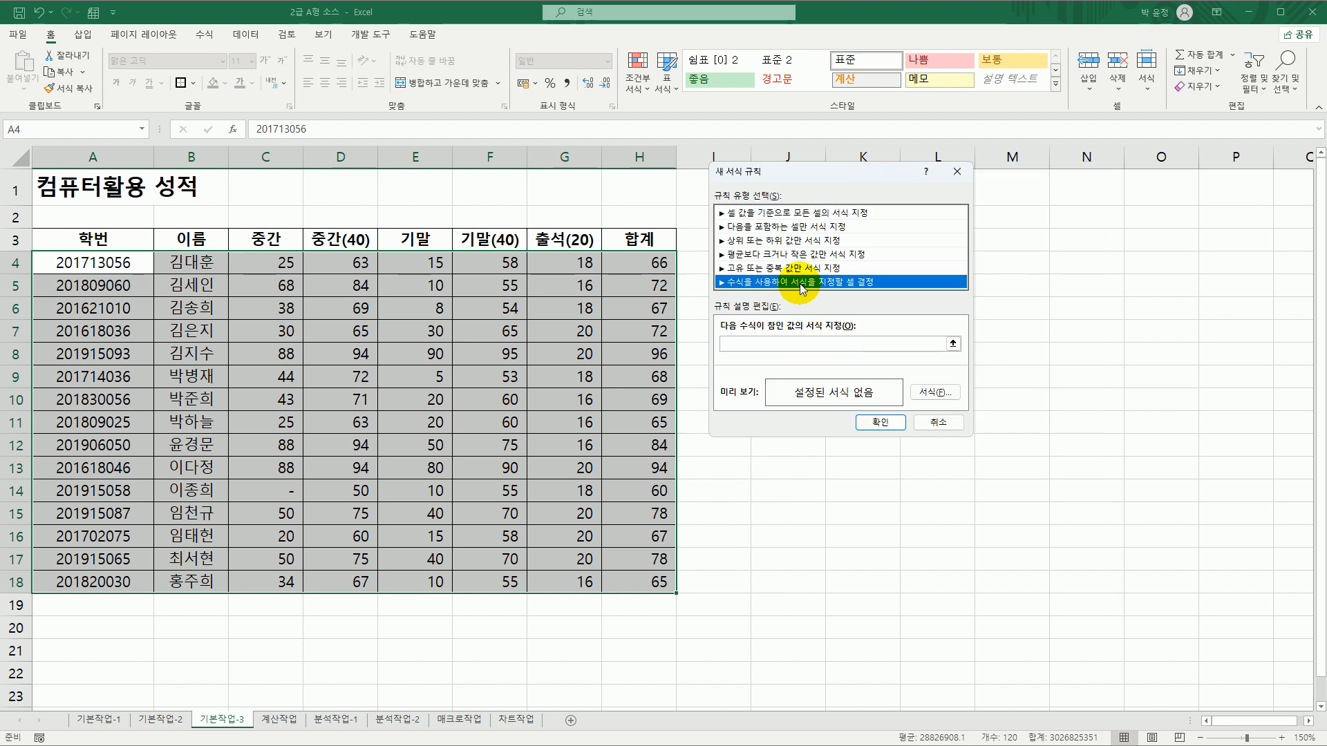
# Enter =left($A4,4)="2019" as the rule's formula, with only the column of the cell reference fixed
pyautogui.click(792, 346)
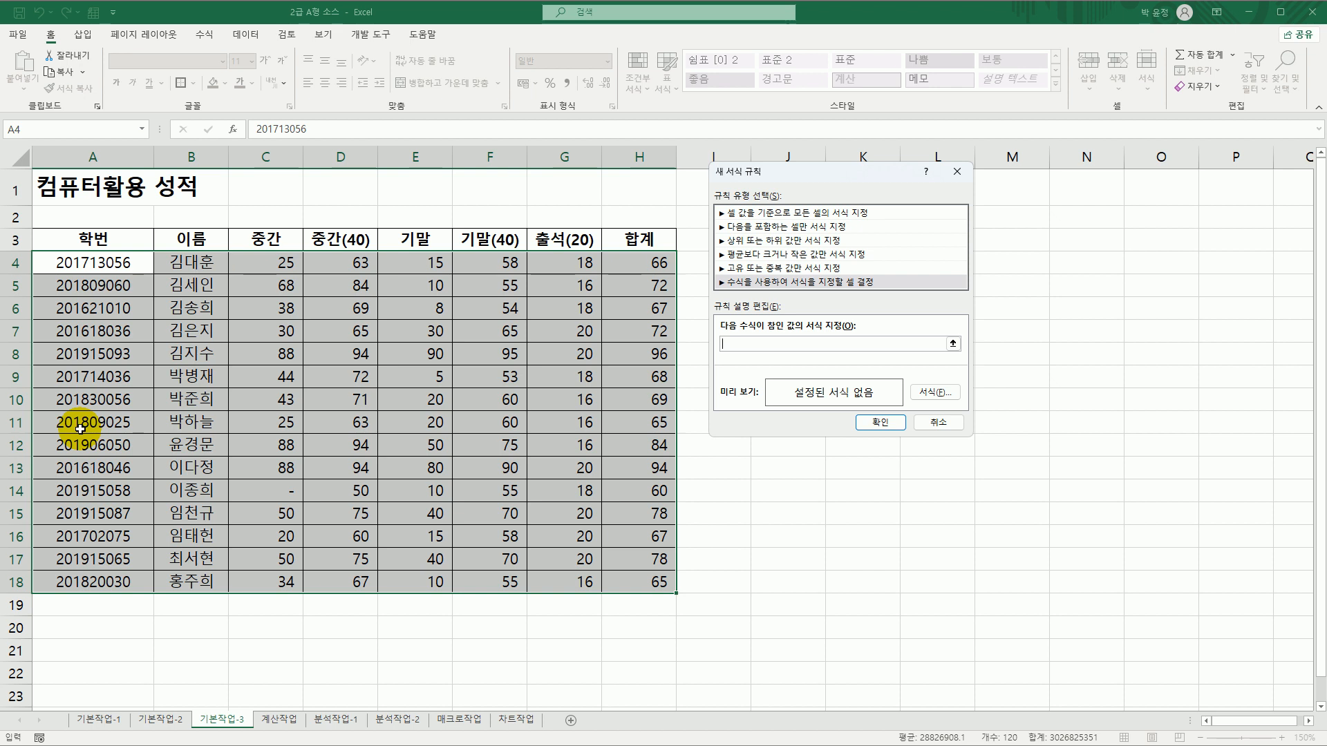
pyautogui.click(759, 342)
pyautogui.write('=')
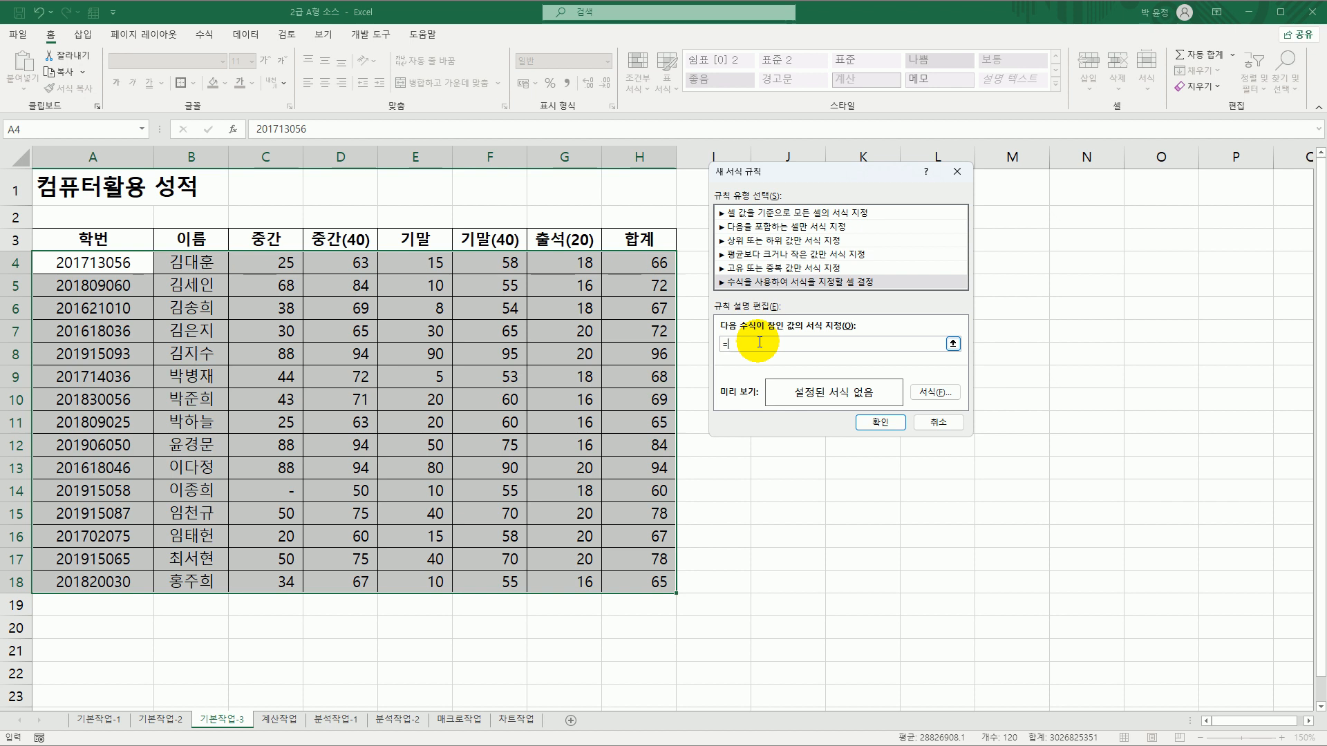
pyautogui.write('left(')
pyautogui.click(92, 264)
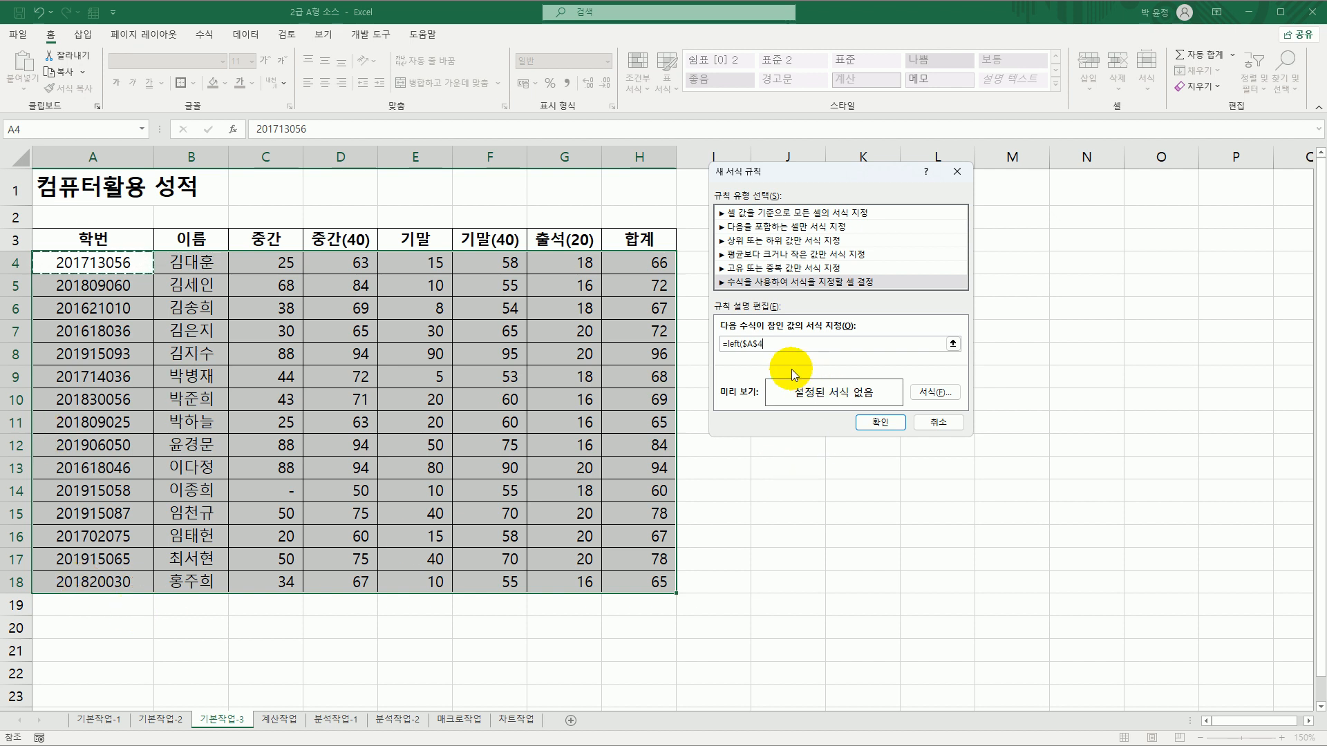
pyautogui.click(754, 344)
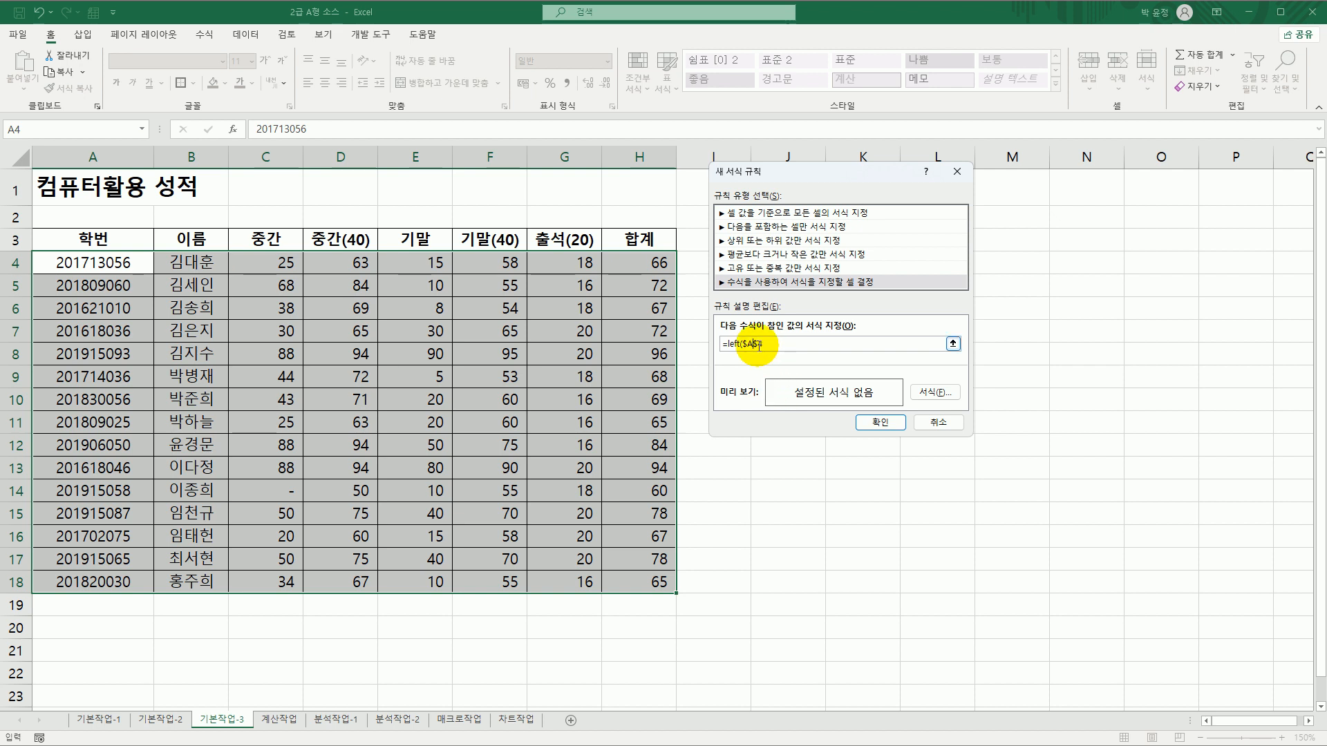
pyautogui.press('Delete')
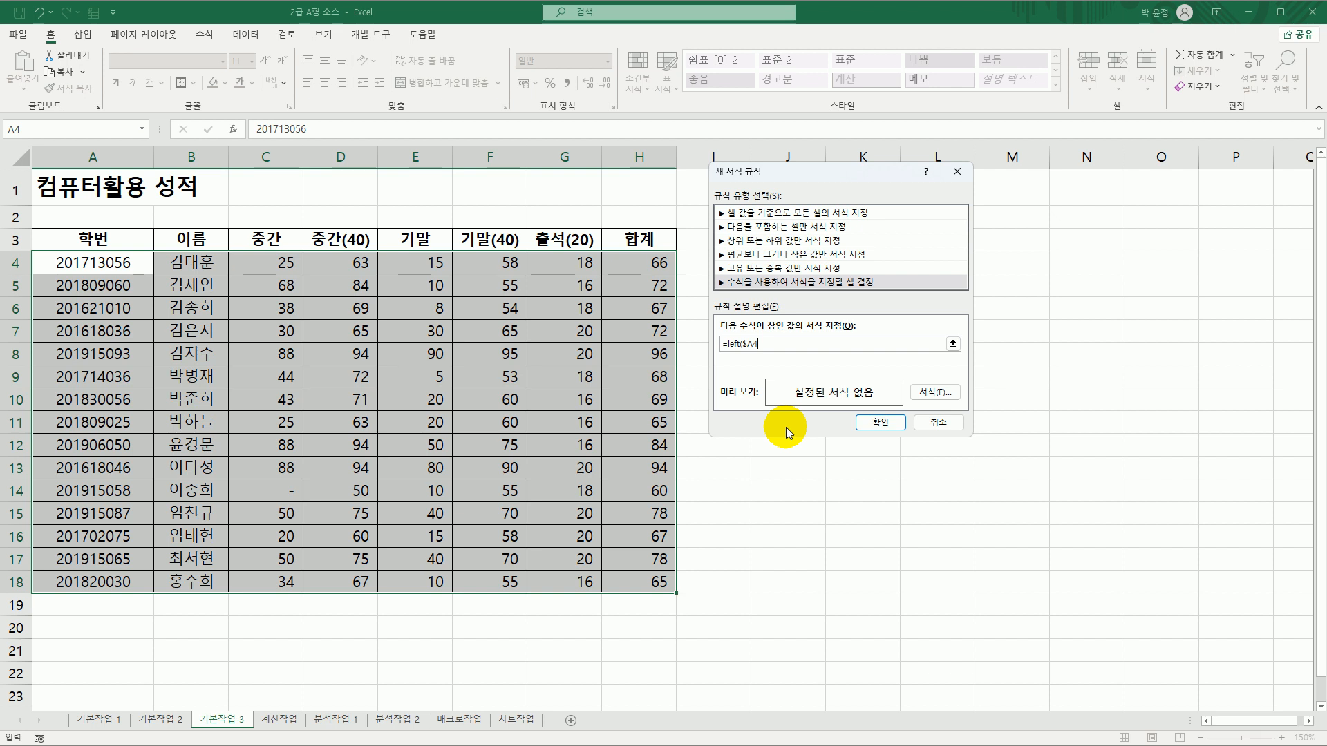
pyautogui.write(',4)="2019"')
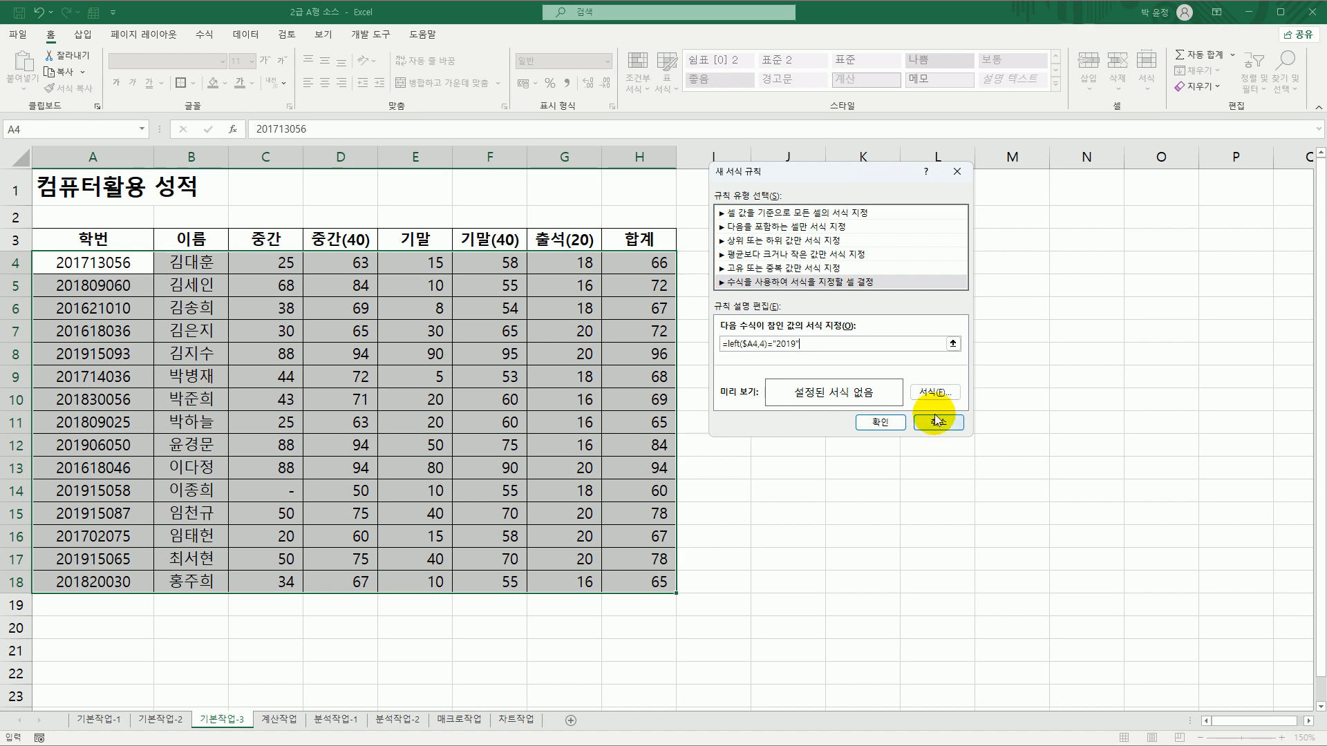
# Set the rule's font color to standard red and apply the conditional formatting rule
pyautogui.click(934, 392)
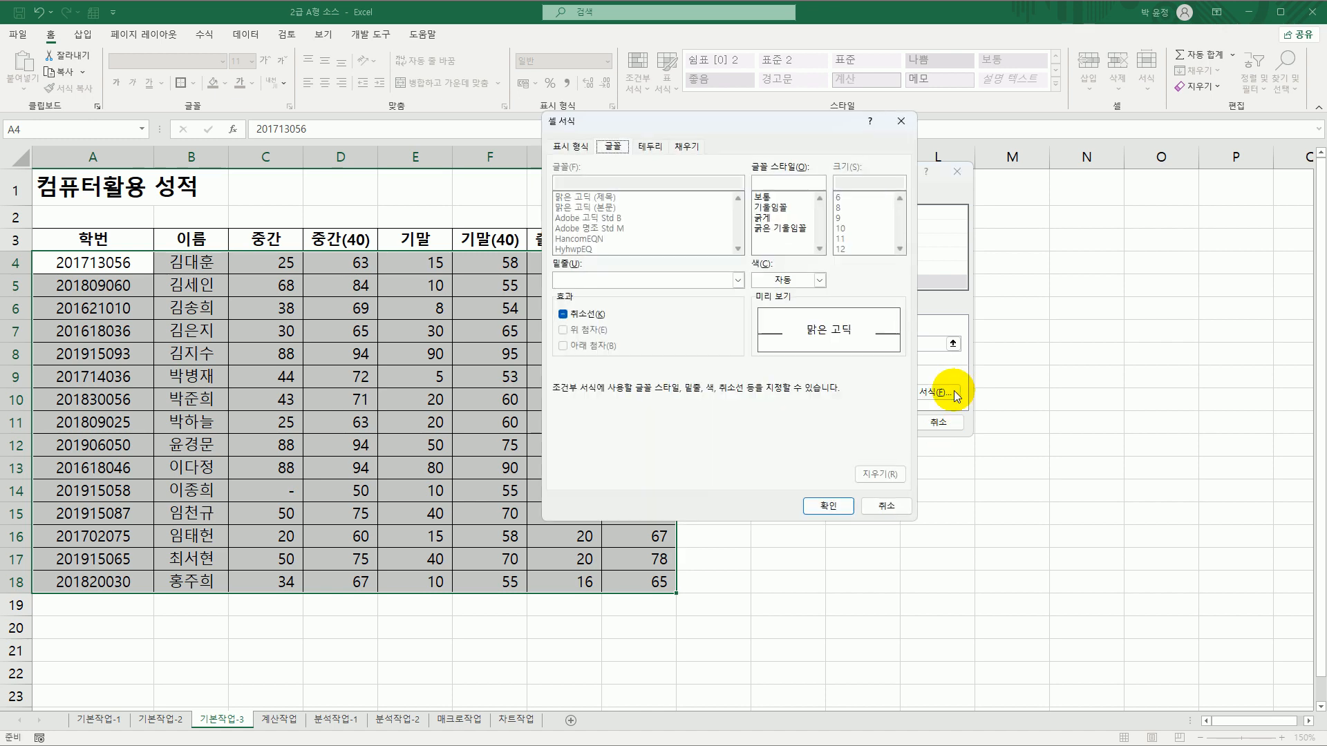
pyautogui.moveTo(765, 121); pyautogui.dragTo(1084, 148)
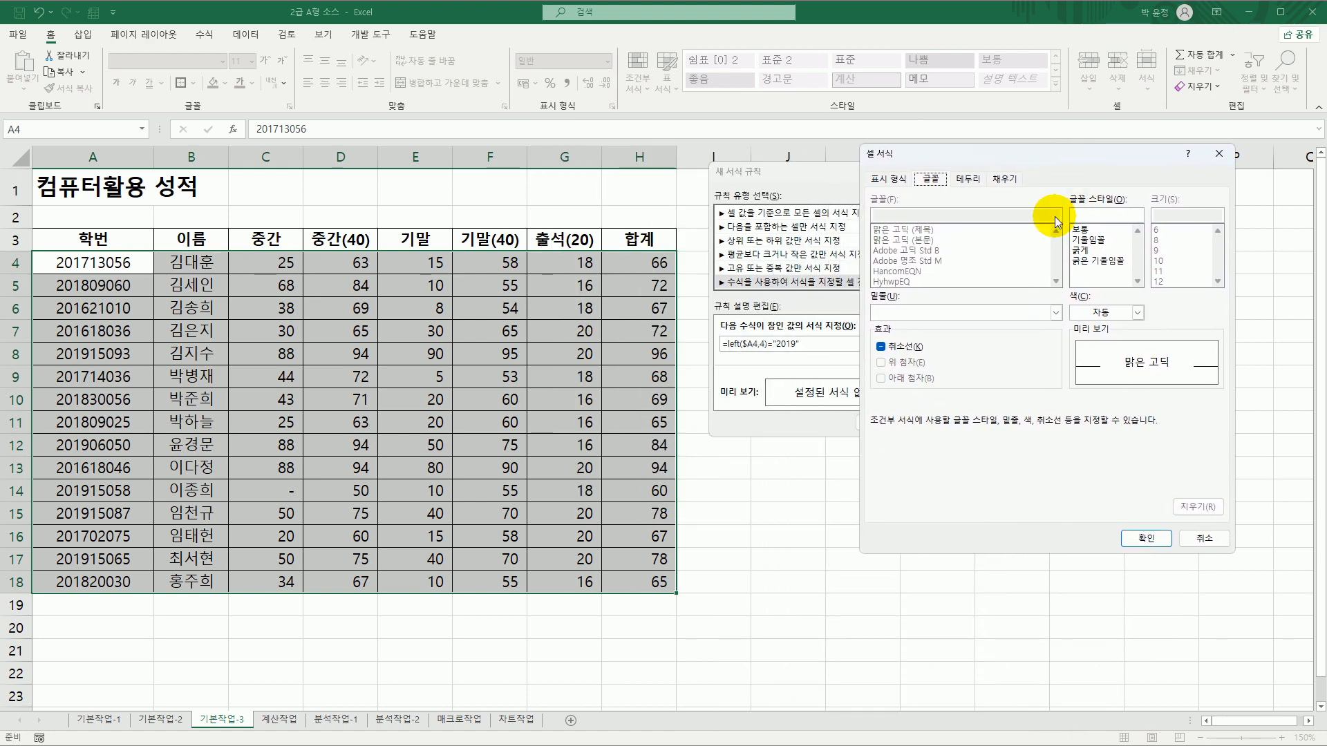
pyautogui.click(1140, 313)
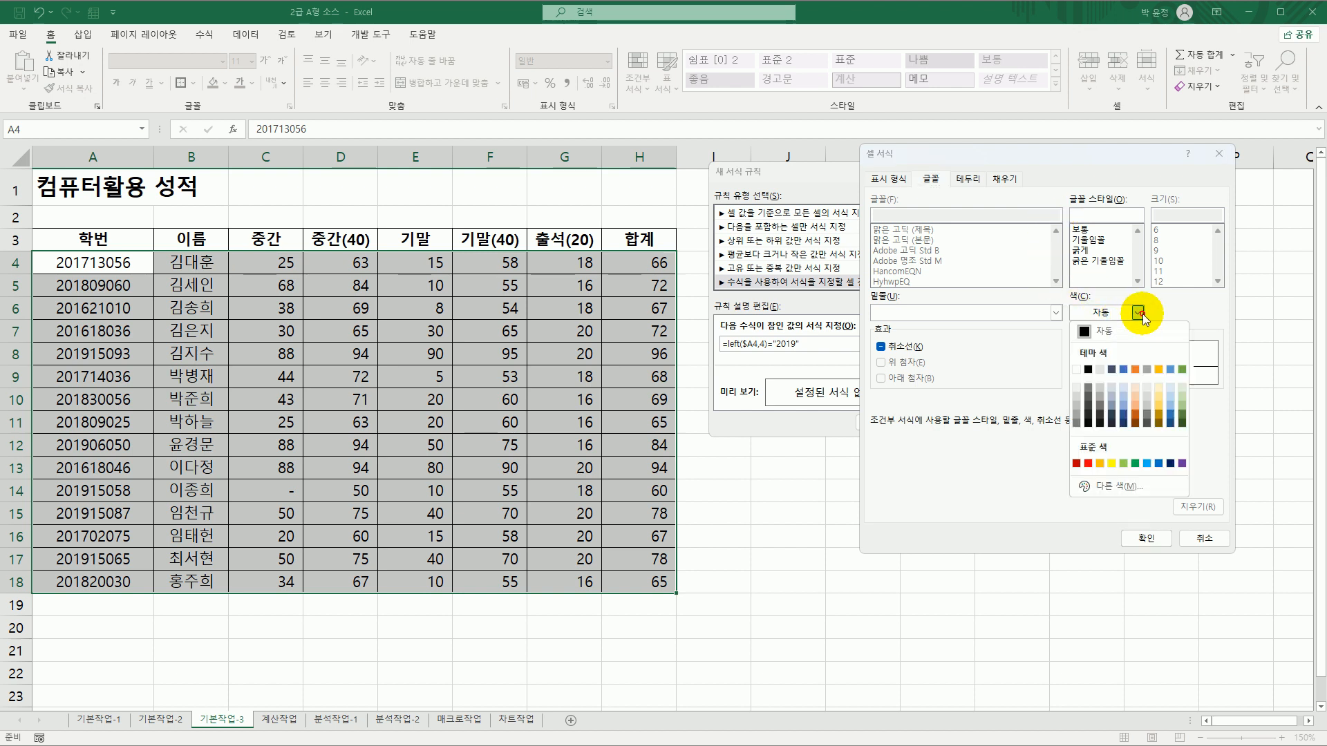
pyautogui.click(1088, 463)
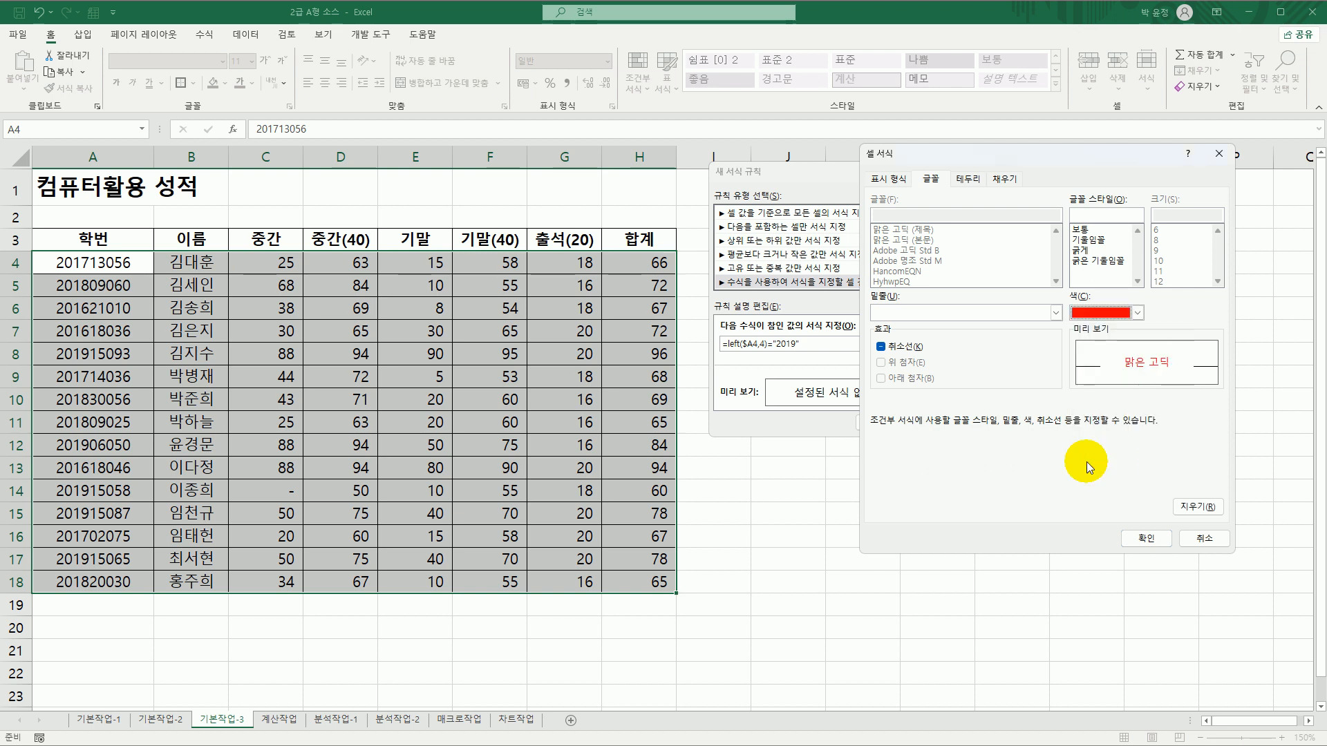
pyautogui.click(1142, 536)
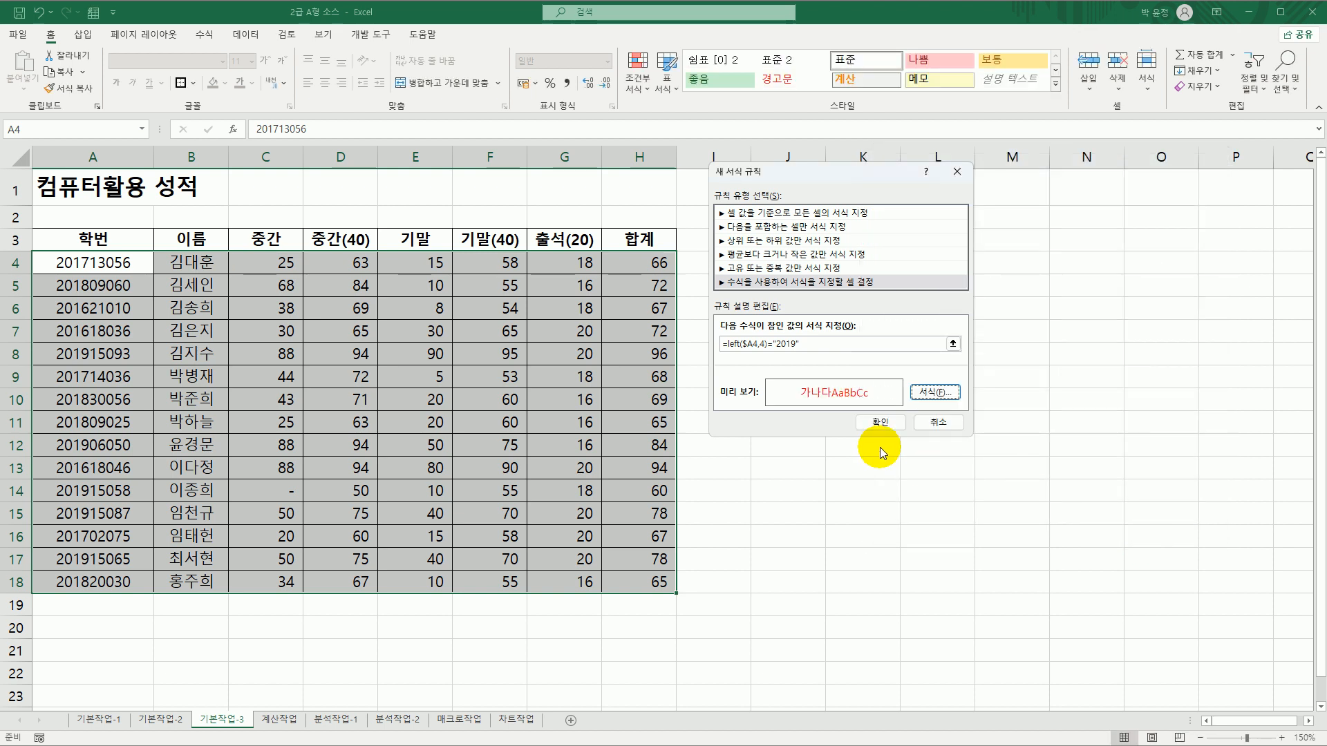
pyautogui.click(880, 423)
pyautogui.click(863, 476)
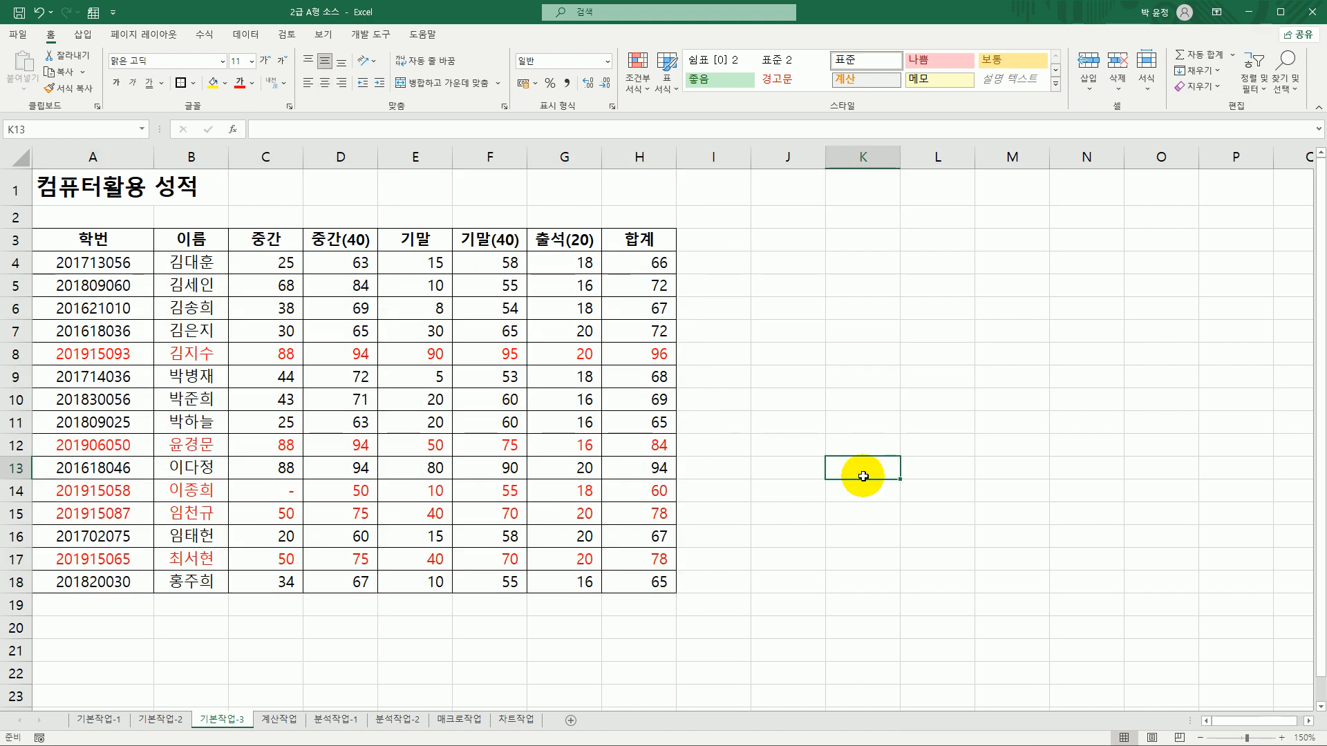
# Check the student numbers of the conditionally formatted rows and open the 계산작업 sheet
pyautogui.click(98, 344)
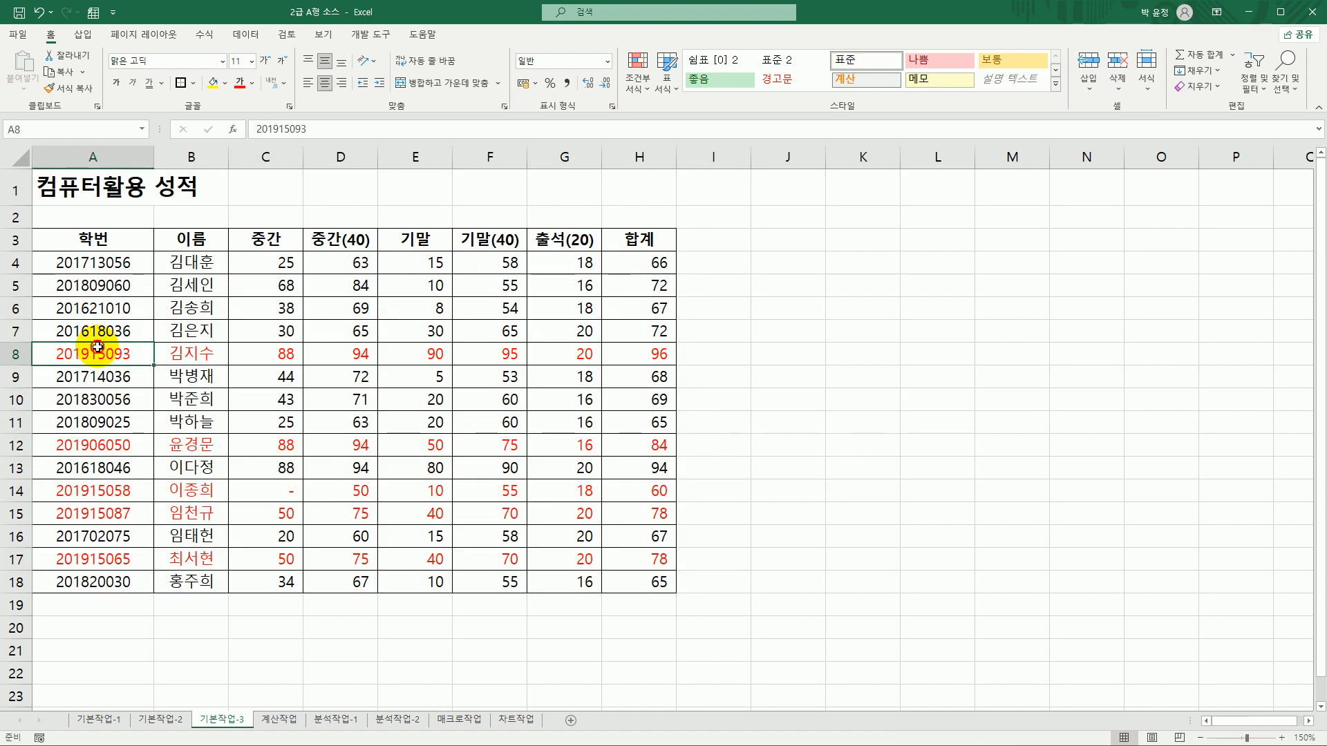
pyautogui.click(107, 451)
pyautogui.click(105, 491)
pyautogui.click(110, 509)
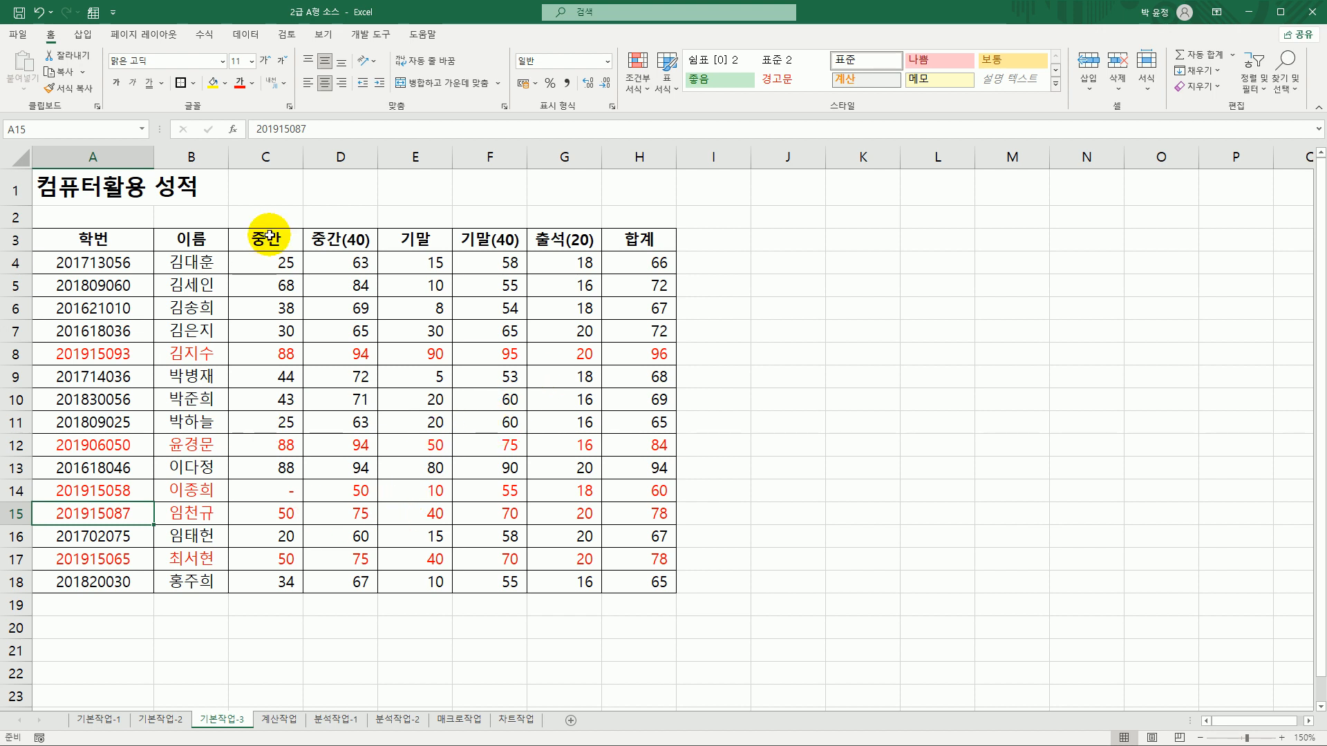
pyautogui.click(280, 720)
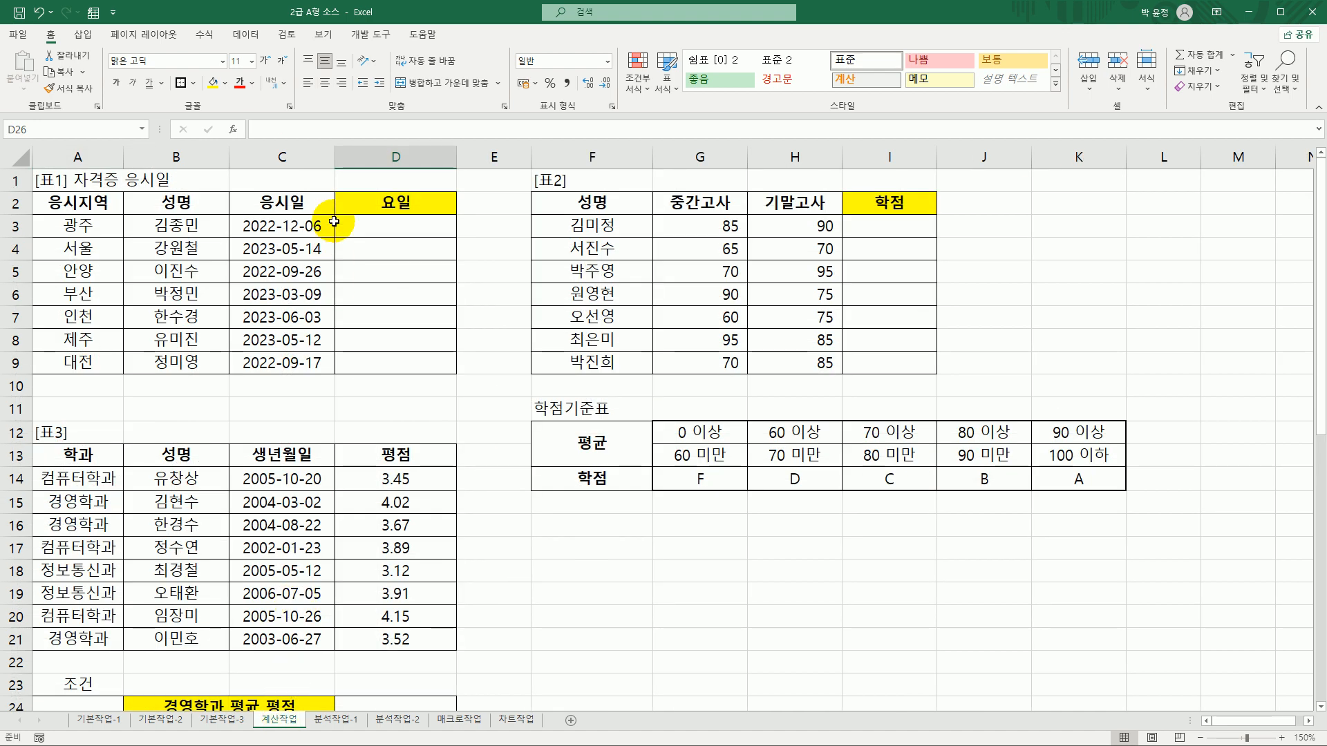
pyautogui.click(366, 220)
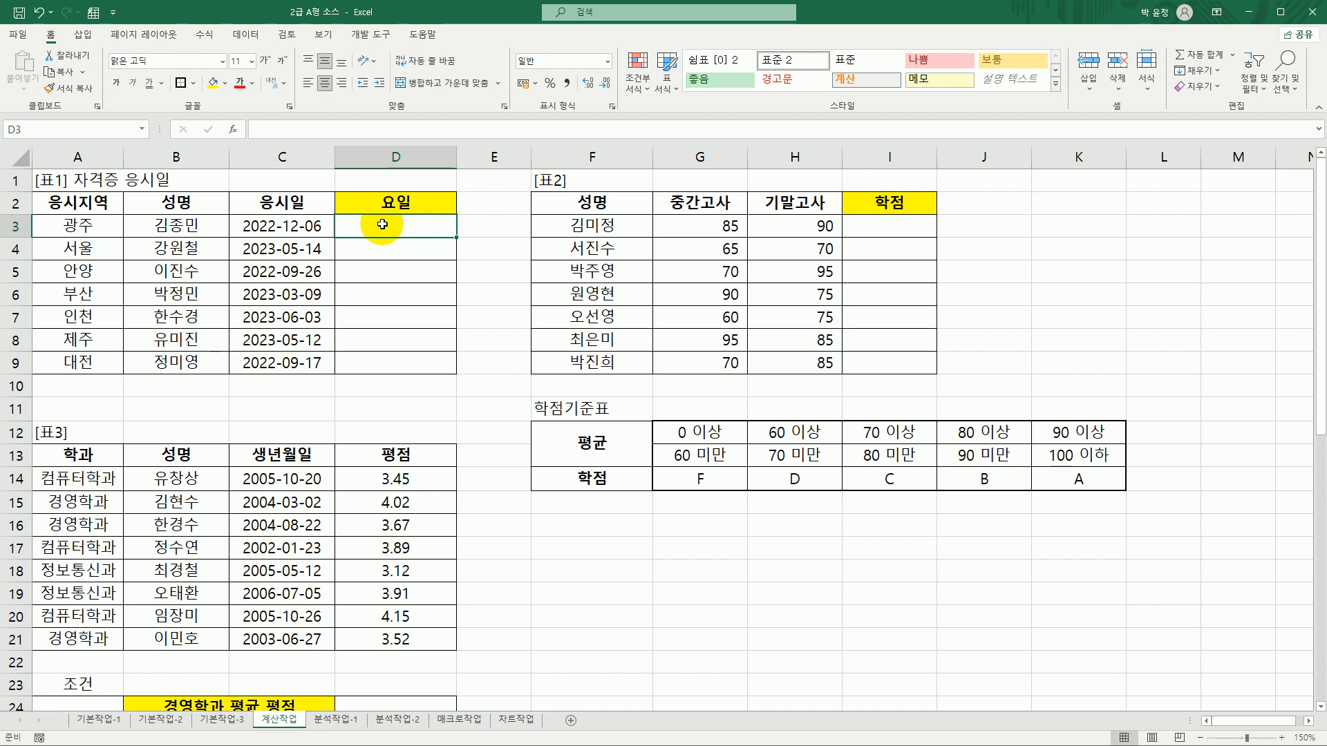
pyautogui.moveTo(311, 225); pyautogui.dragTo(306, 362)
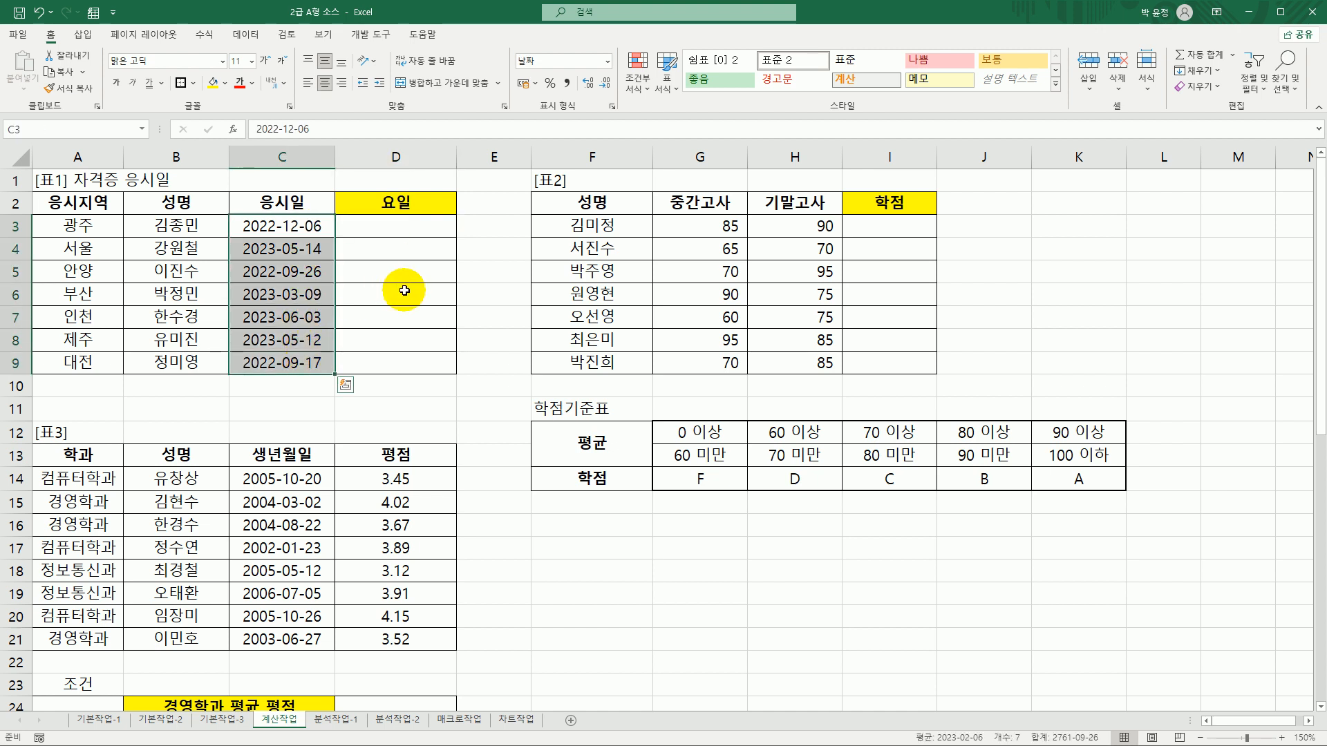
pyautogui.click(403, 228)
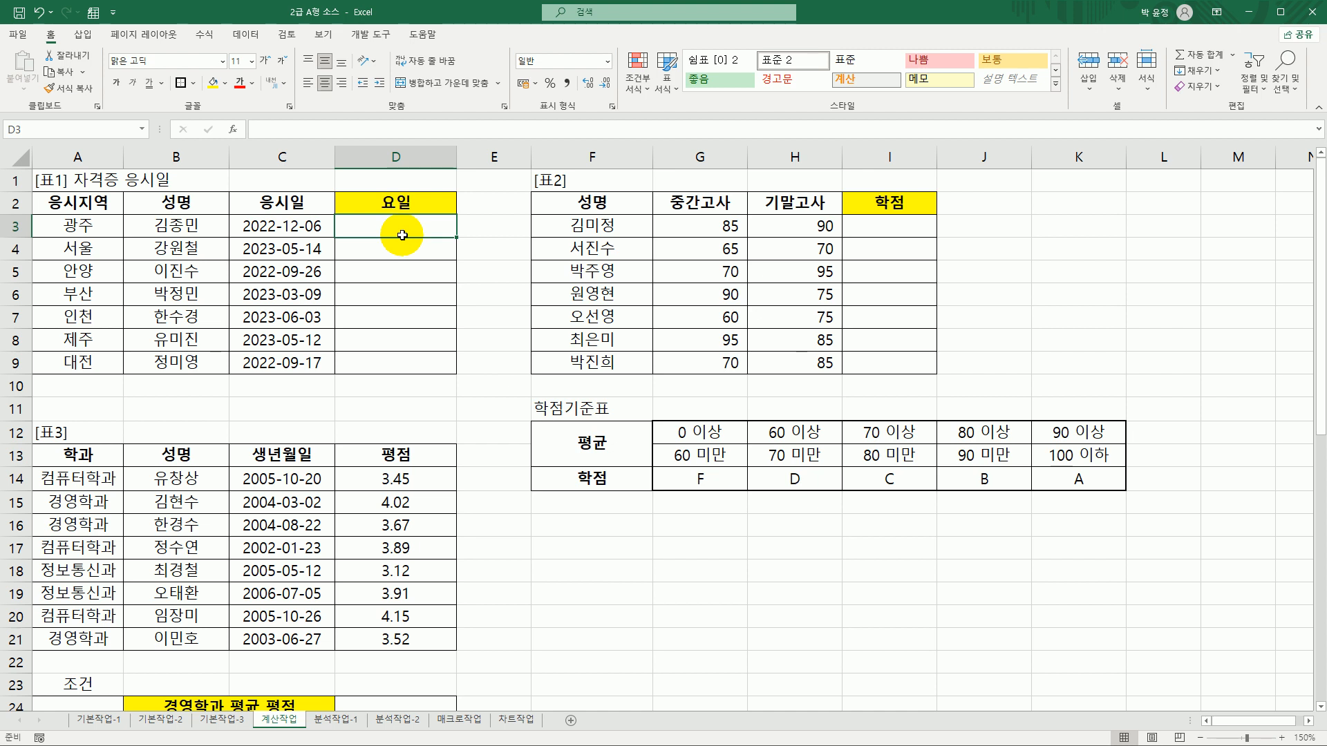
pyautogui.moveTo(320, 226); pyautogui.dragTo(298, 372)
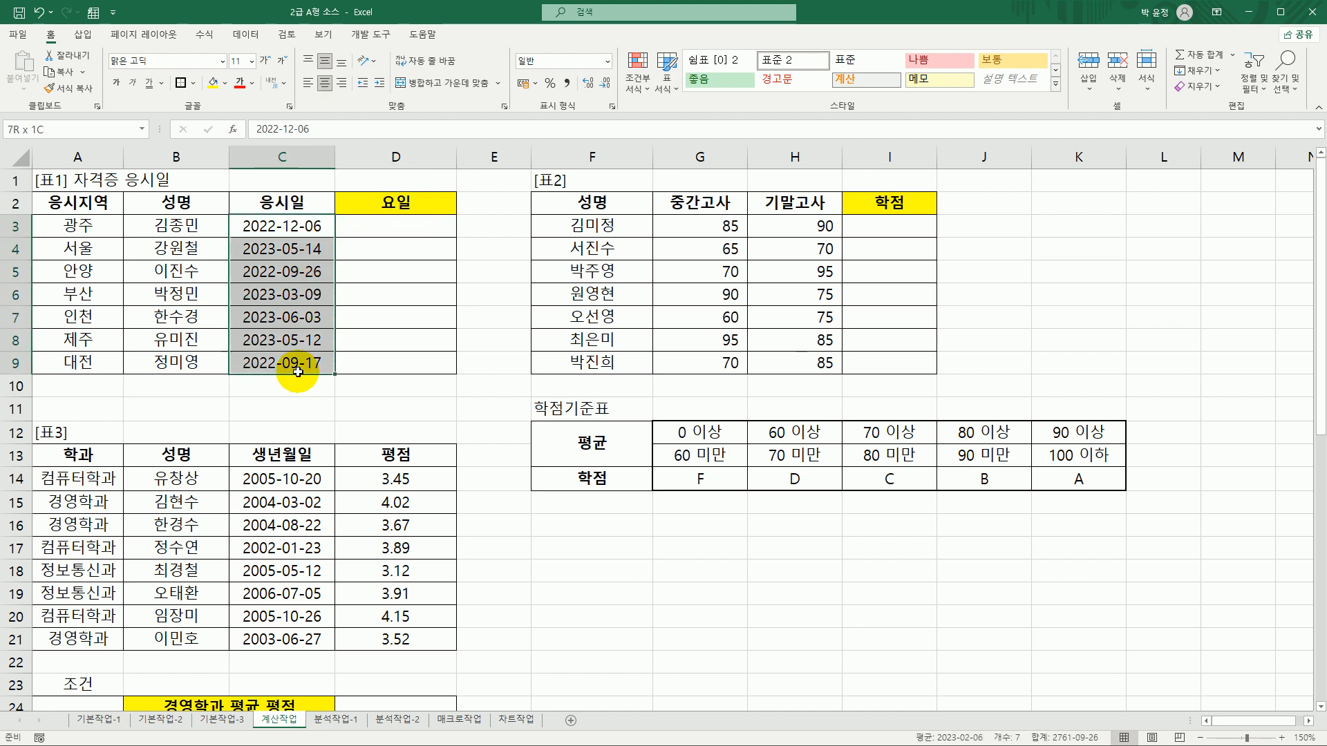
# Enter =WEEKDAY(C3,2) in D3, using the return type that numbers Monday to Sunday as 1 to 7
pyautogui.click(387, 227)
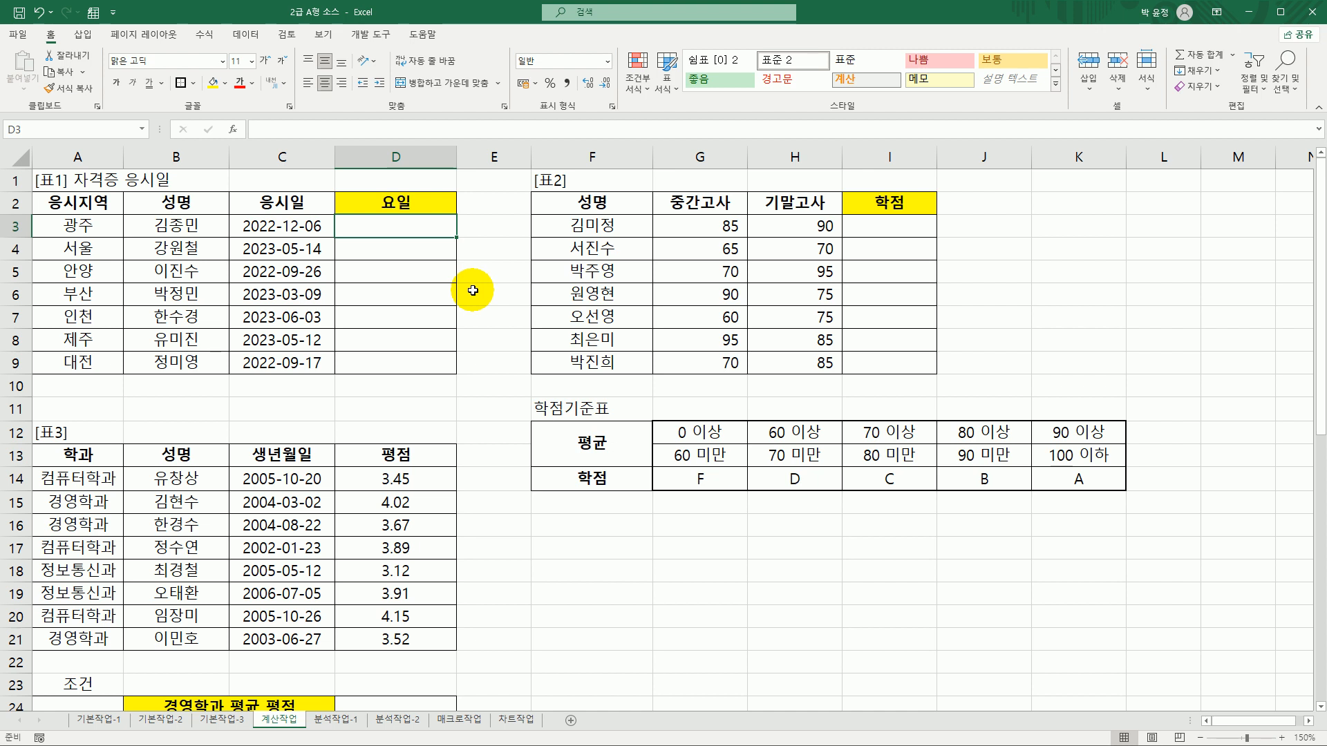
pyautogui.write('=')
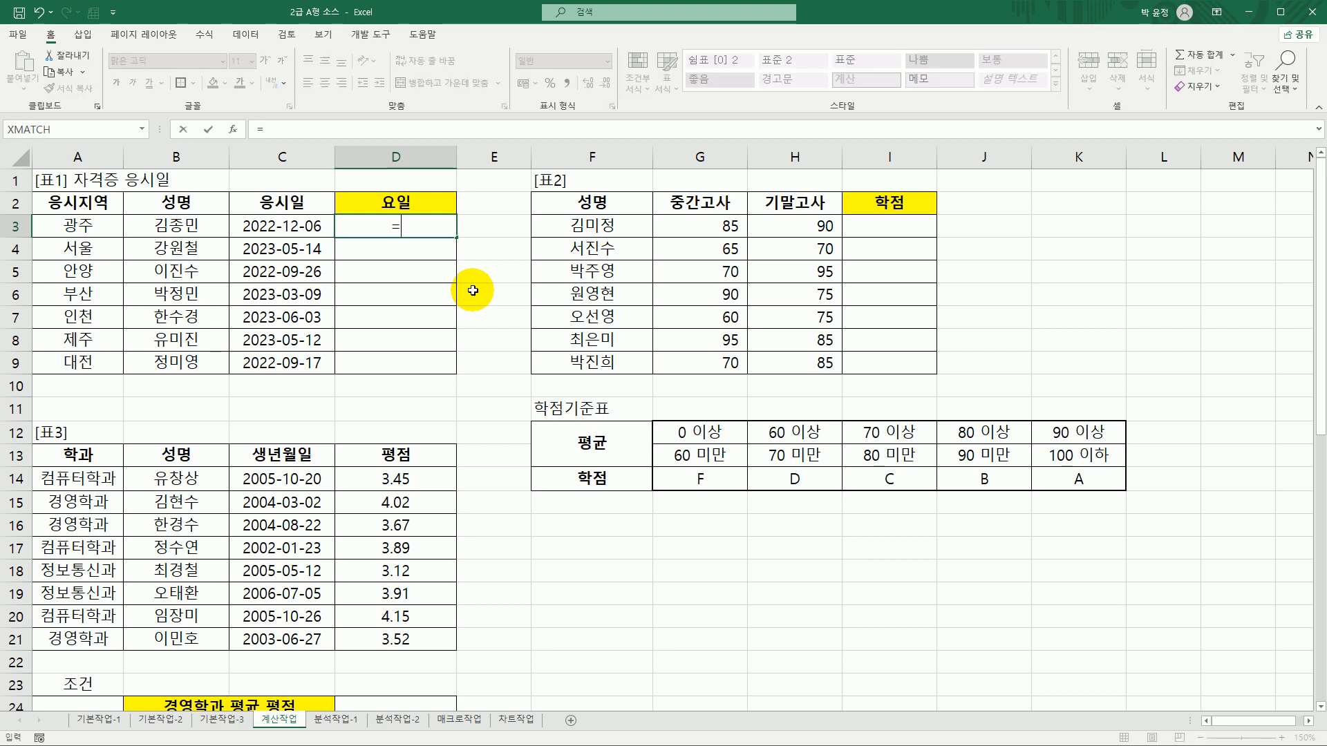
pyautogui.write('we')
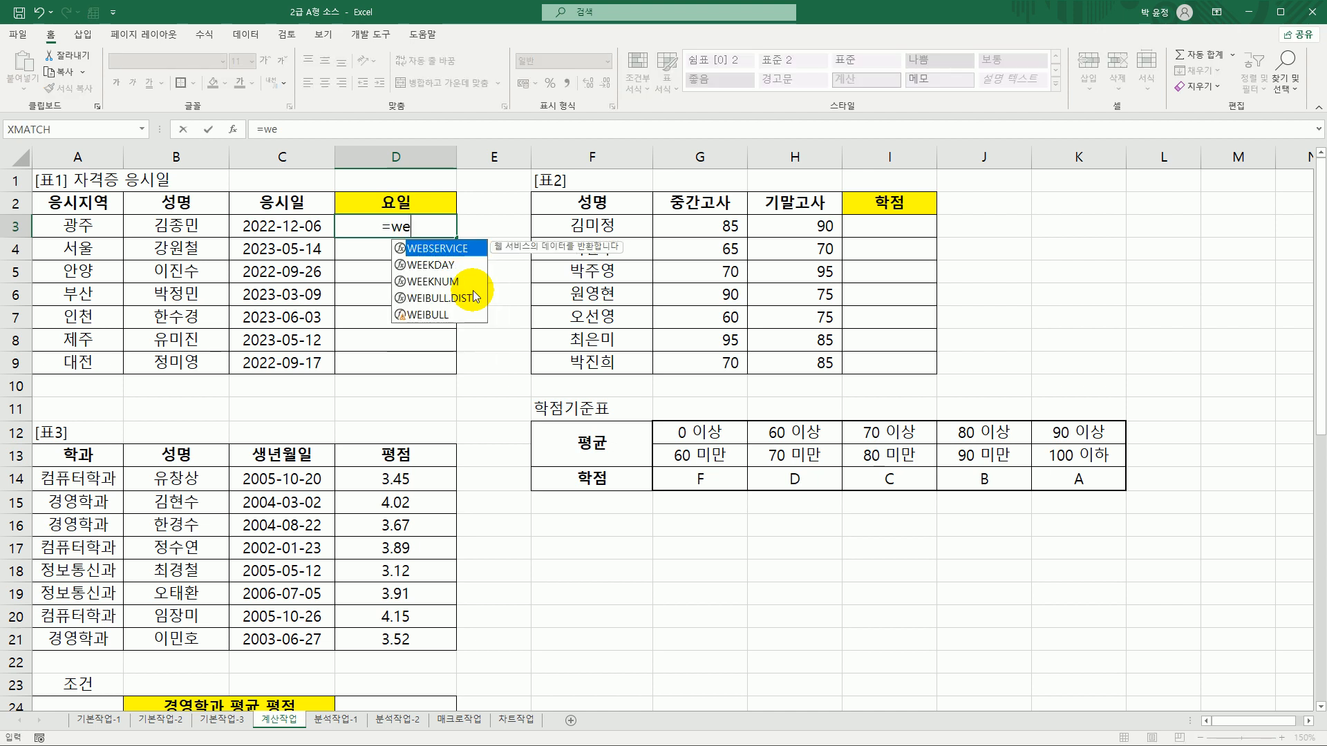
pyautogui.doubleClick(442, 265)
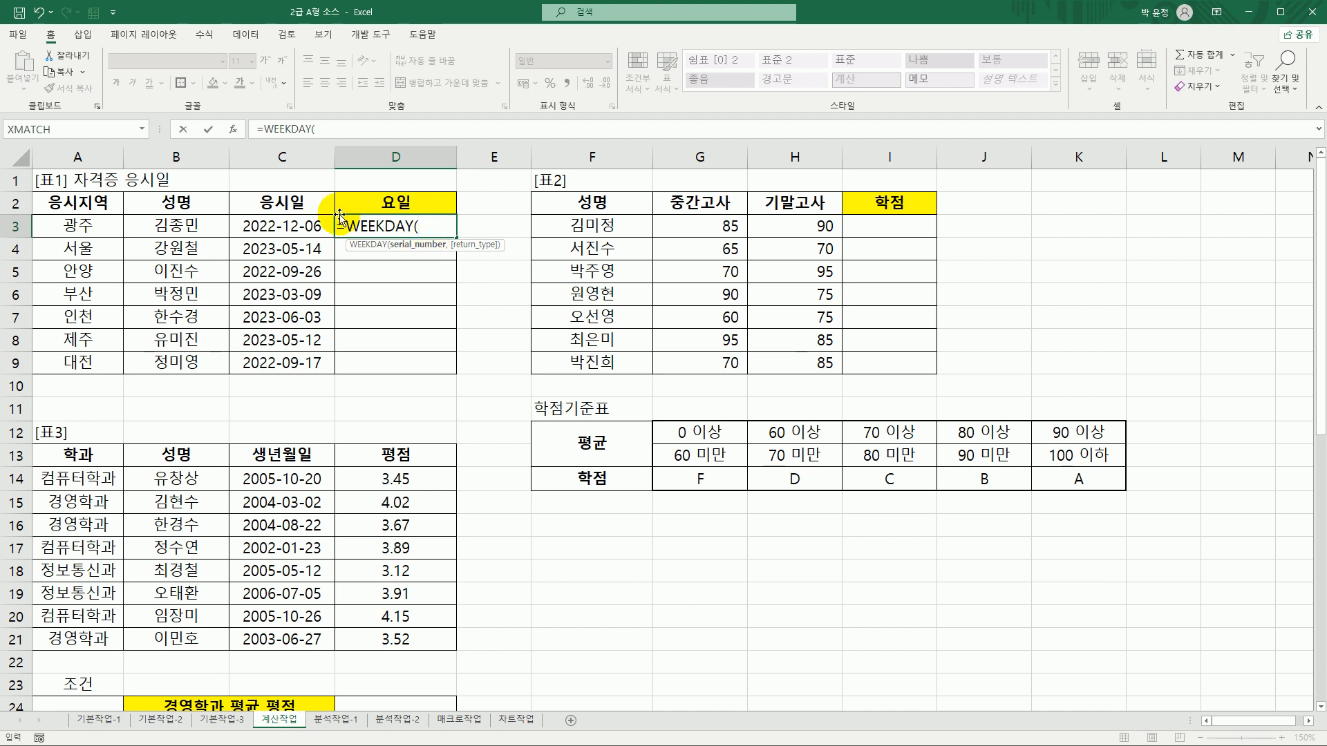
pyautogui.click(313, 230)
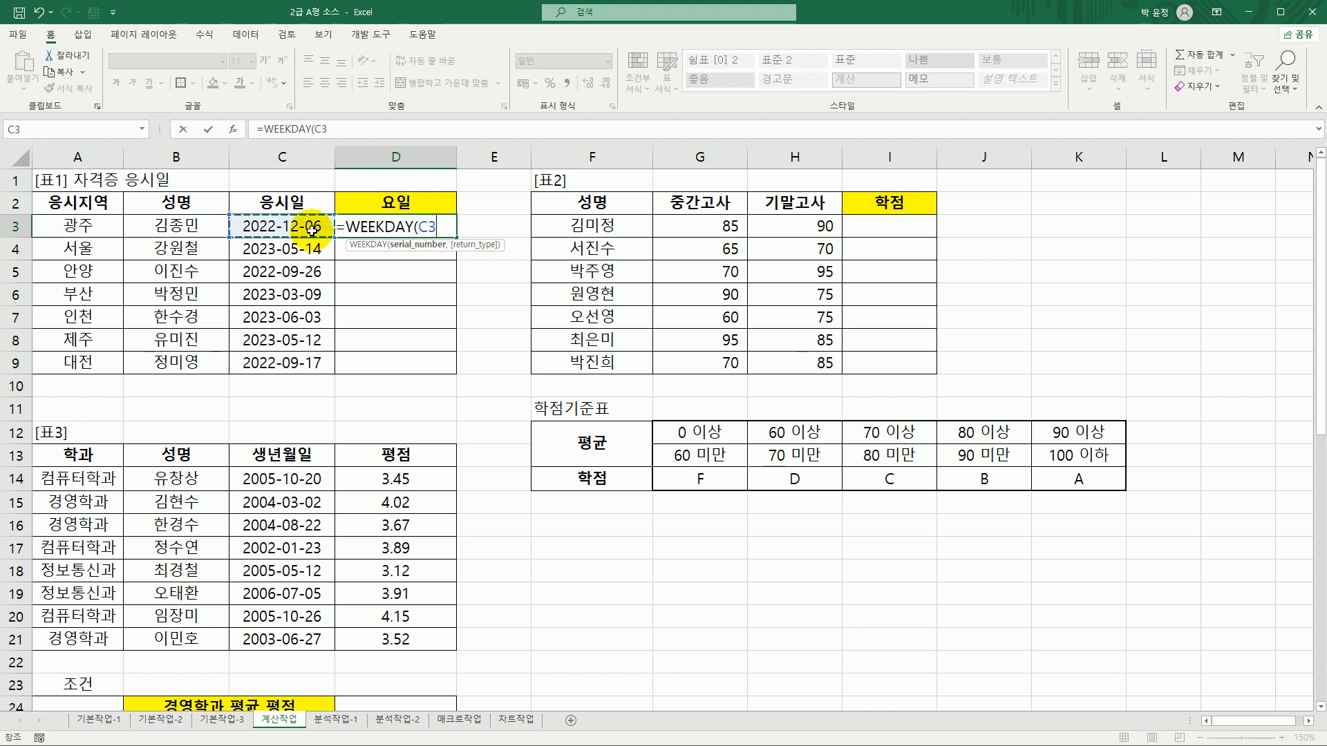
pyautogui.write(',')
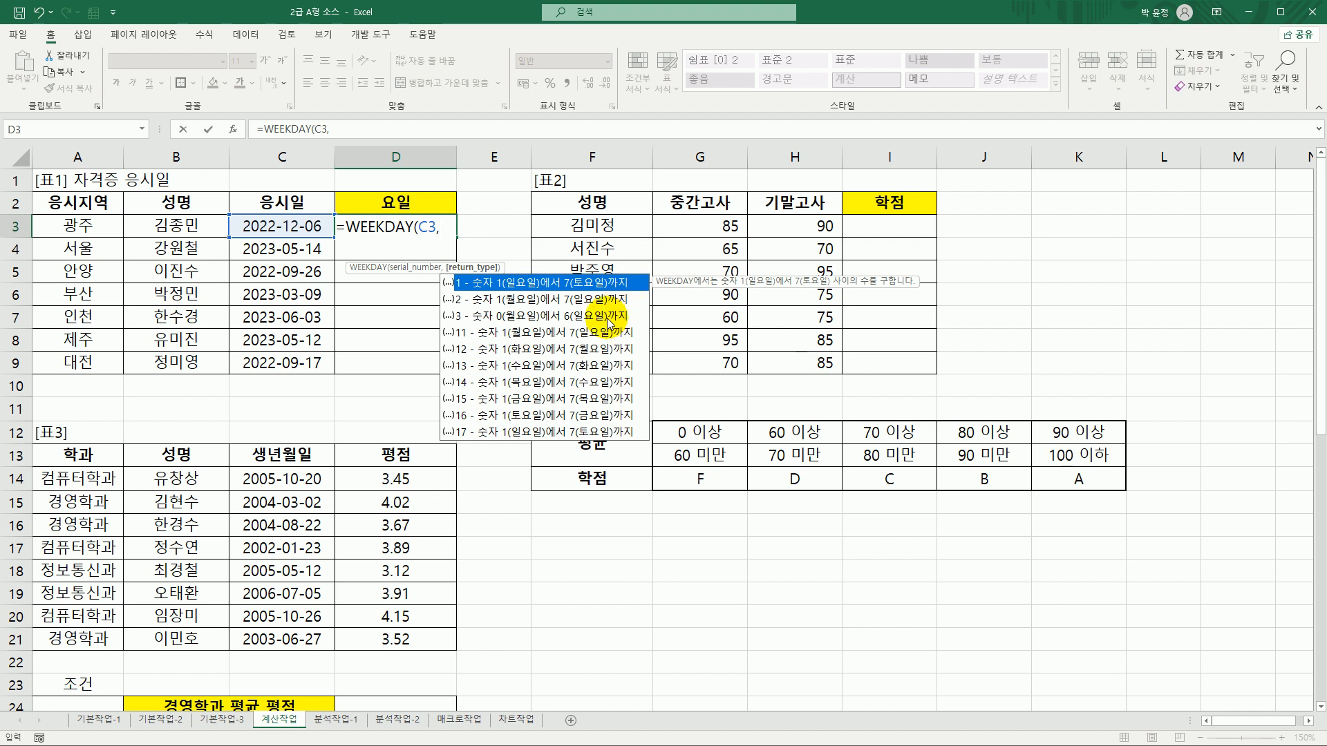
pyautogui.click(503, 304)
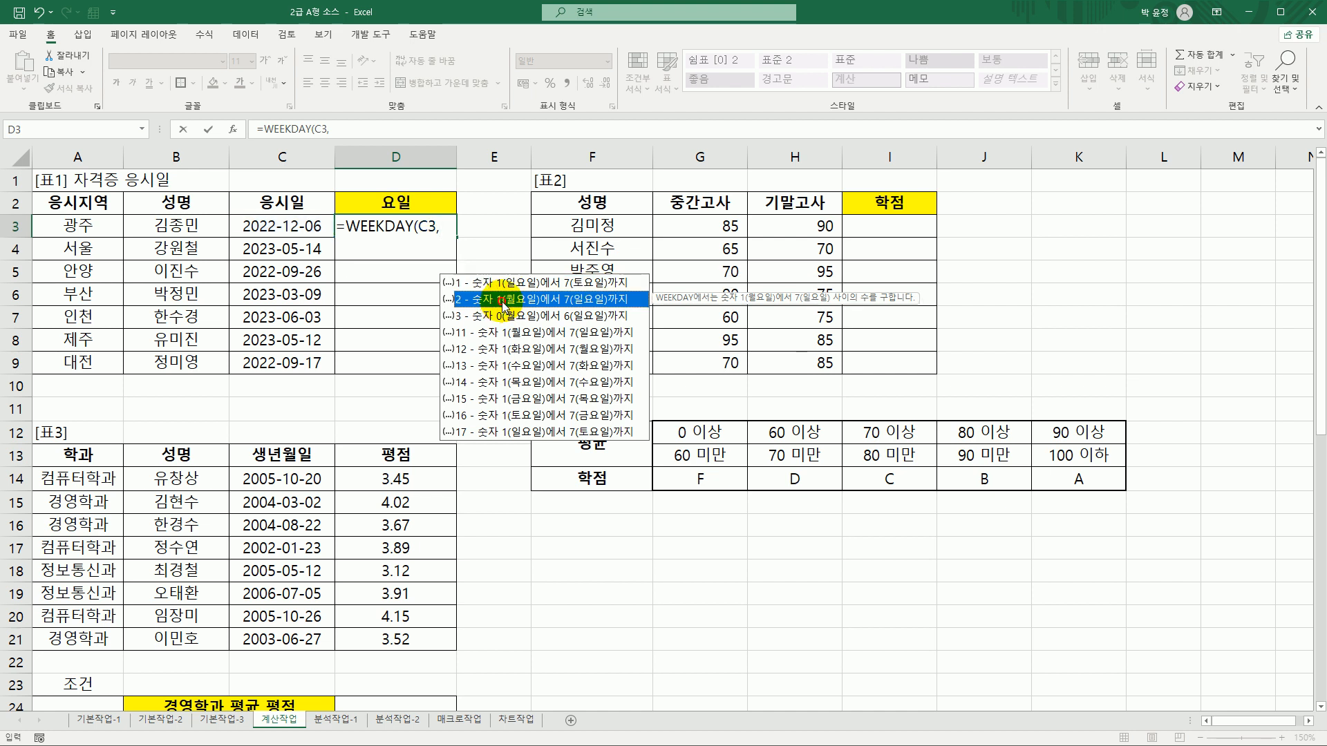
pyautogui.doubleClick(503, 304)
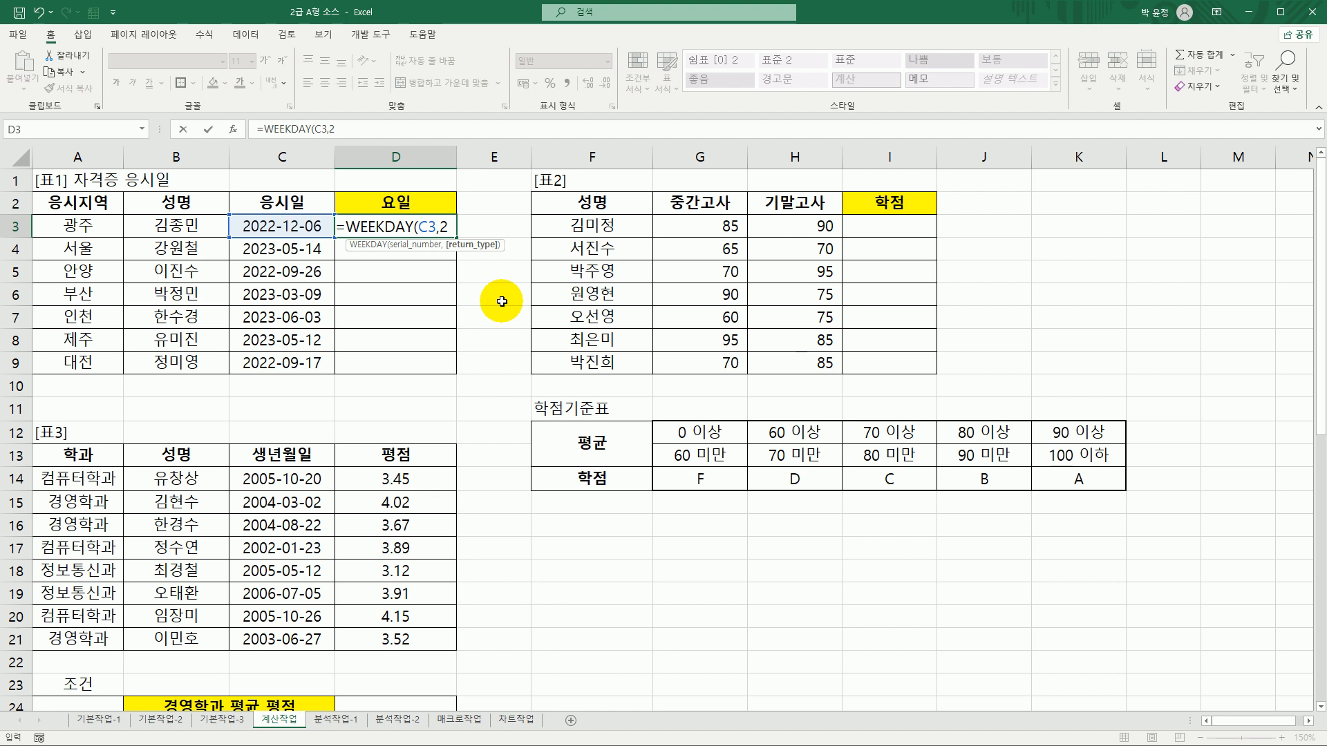
pyautogui.write(')')
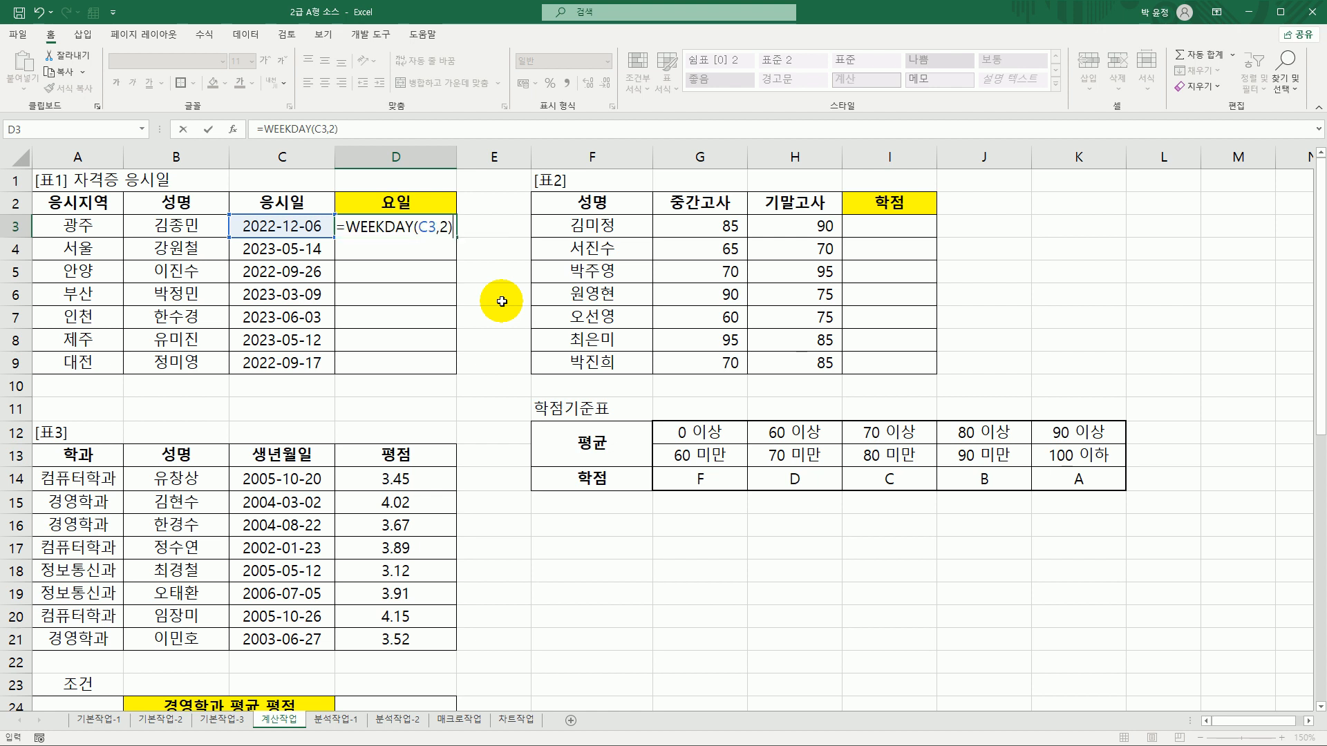
pyautogui.press('Return')
# Fill the WEEKDAY formula from D3 down to D9 in the 요일 column
pyautogui.click(438, 230)
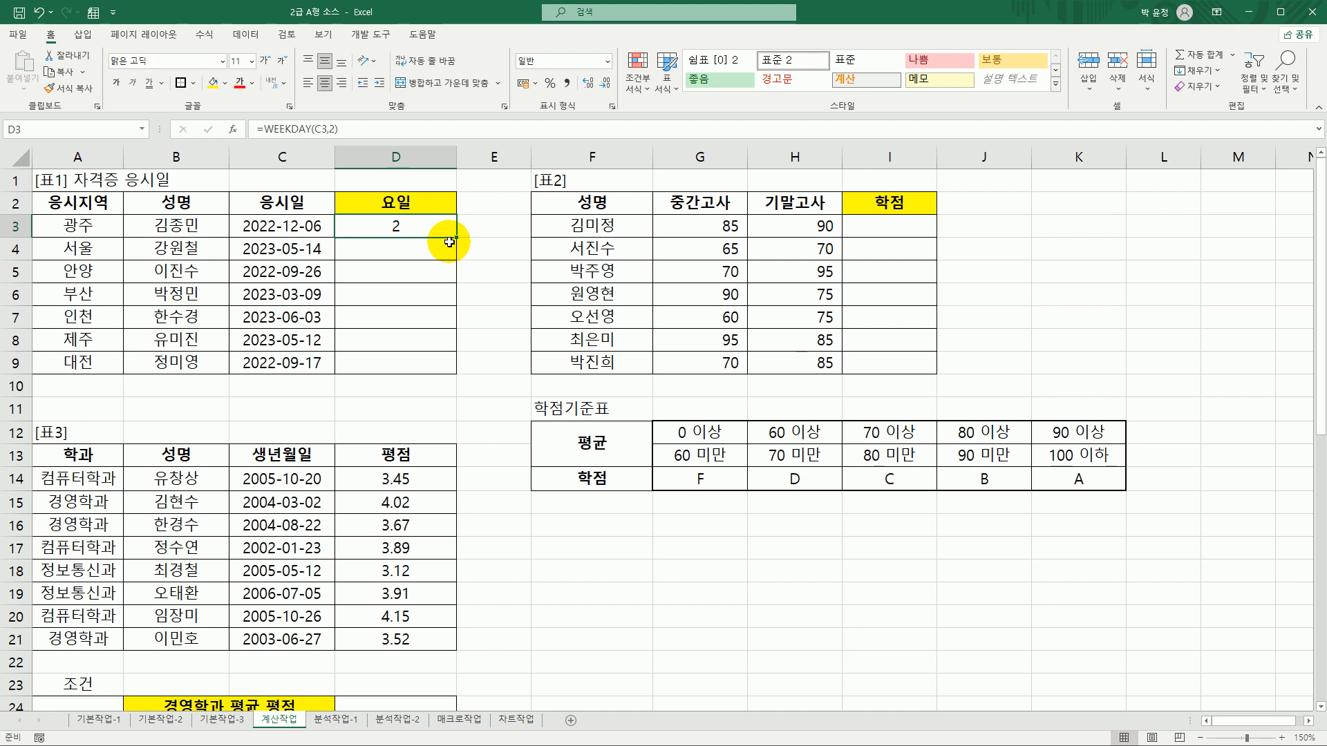
pyautogui.moveTo(450, 242); pyautogui.dragTo(439, 364)
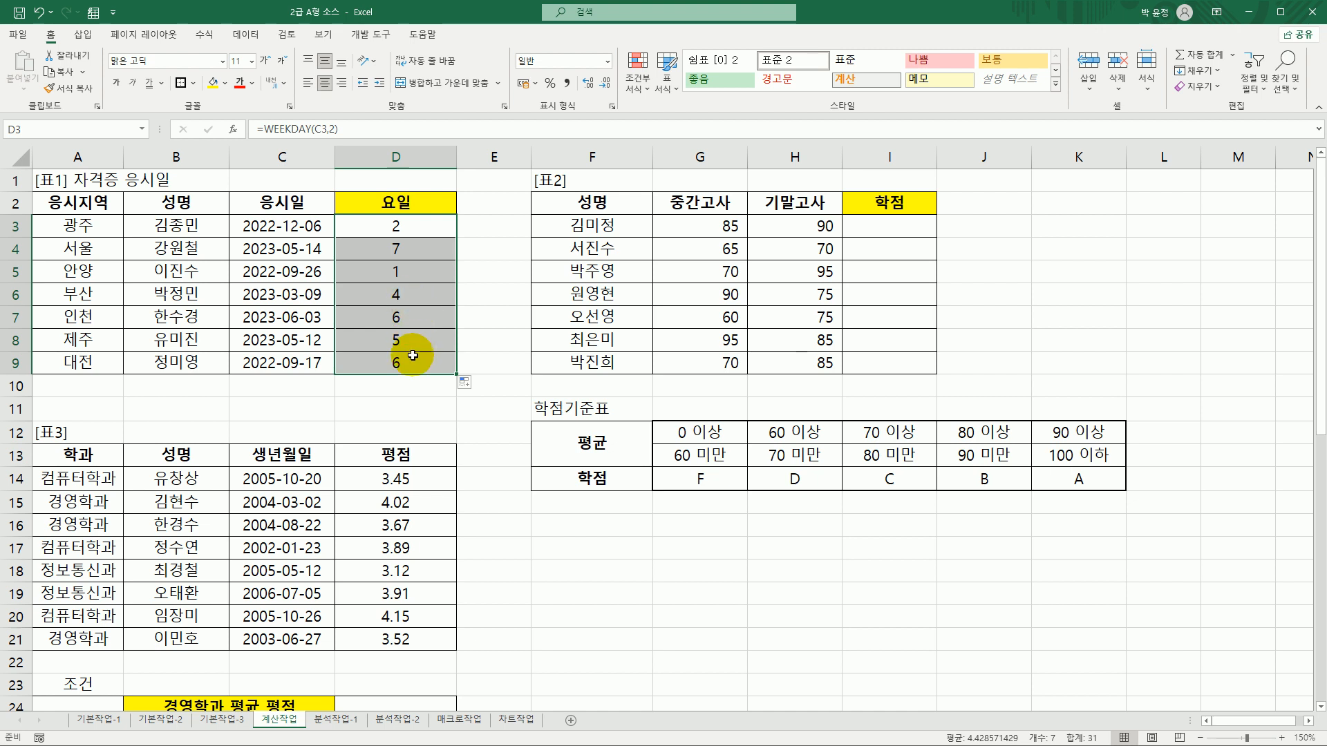
pyautogui.click(413, 228)
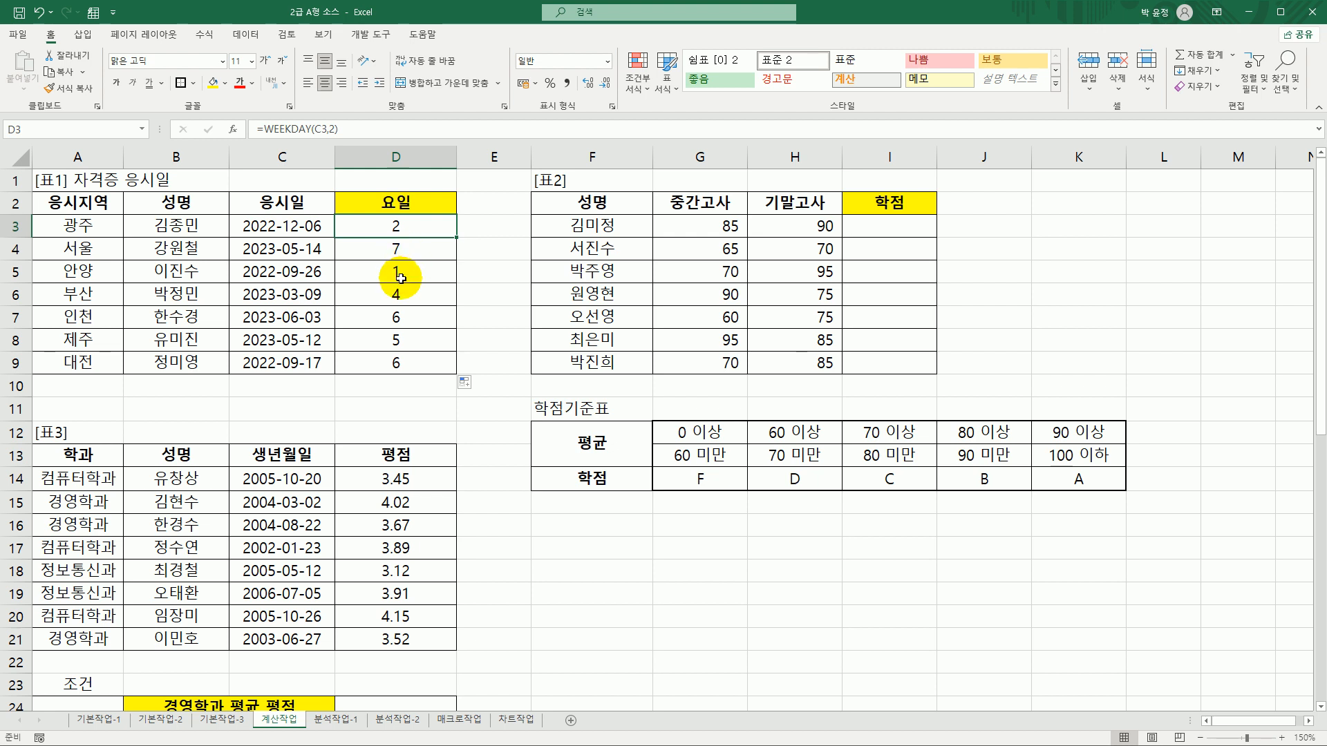
# Wrap the WEEKDAY formula in D3 in an IF function with the logical test WEEKDAY(C3,2)<=5
pyautogui.doubleClick(406, 227)
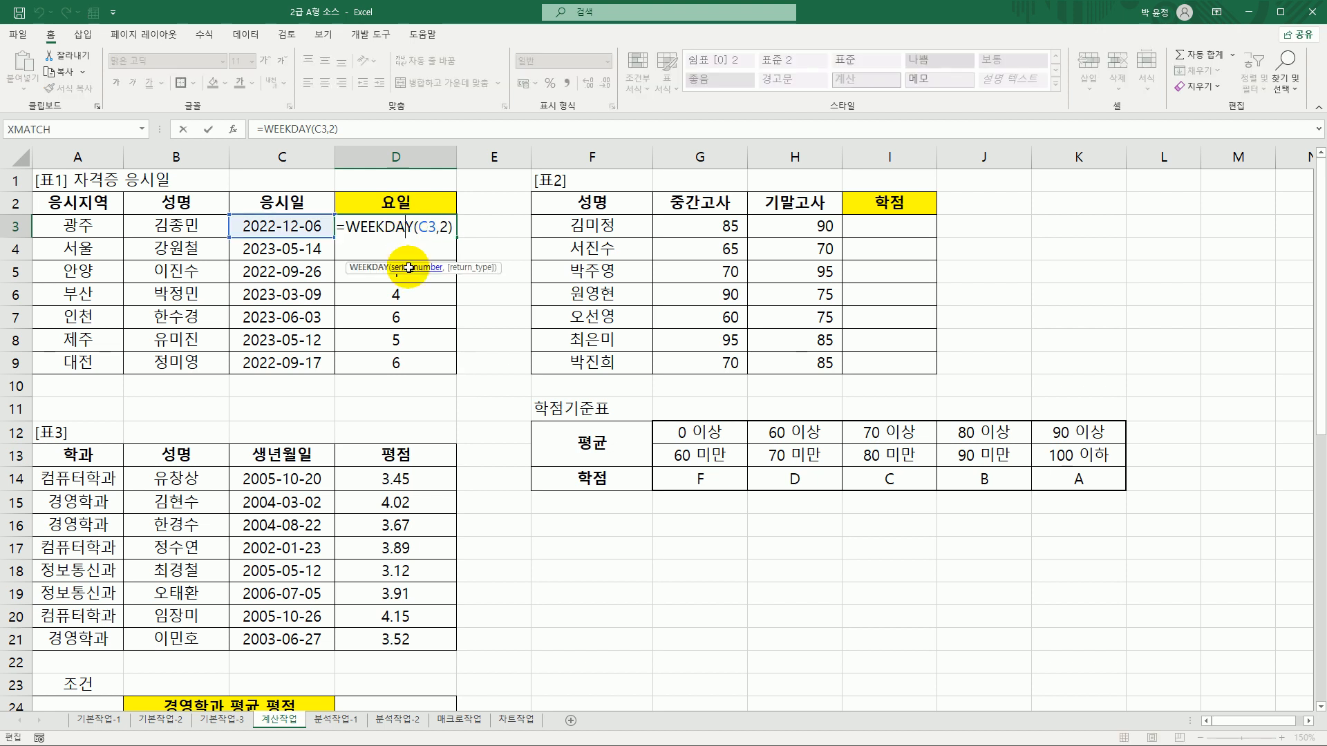
pyautogui.click(345, 227)
pyautogui.write('IF(')
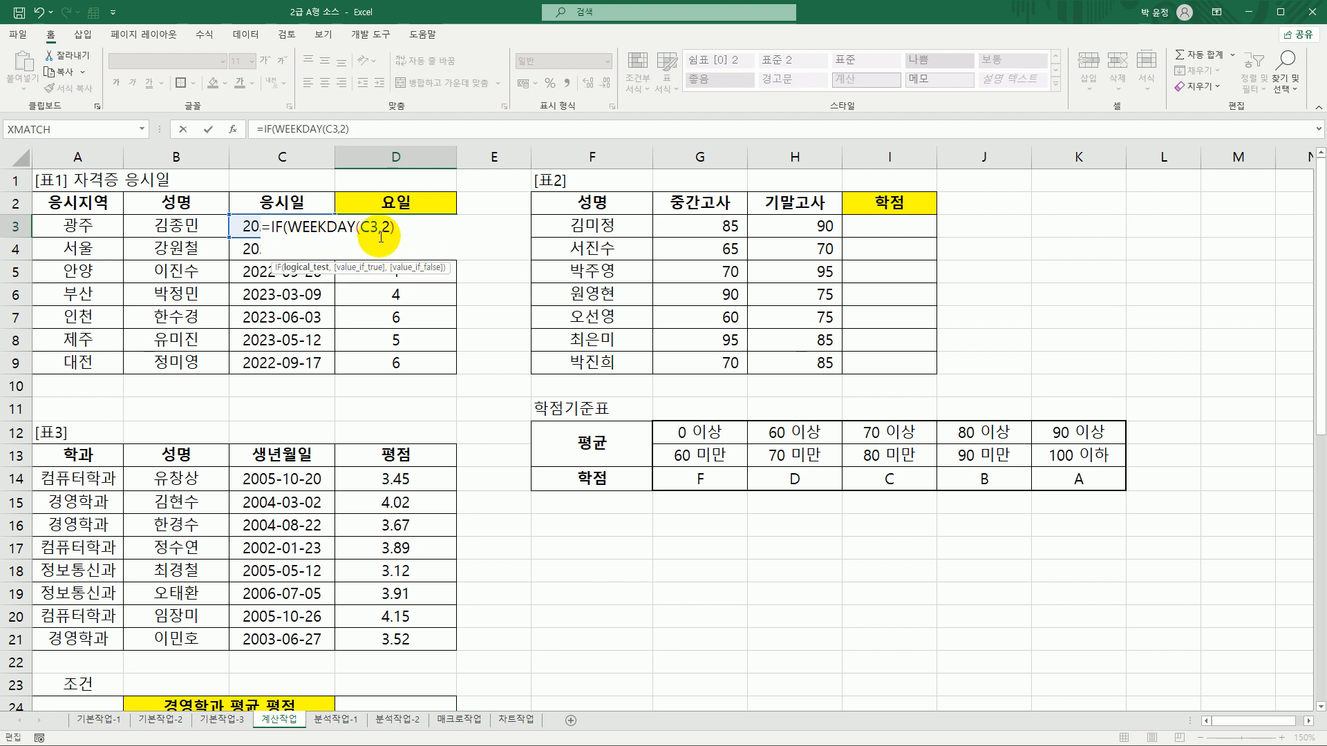
pyautogui.click(413, 236)
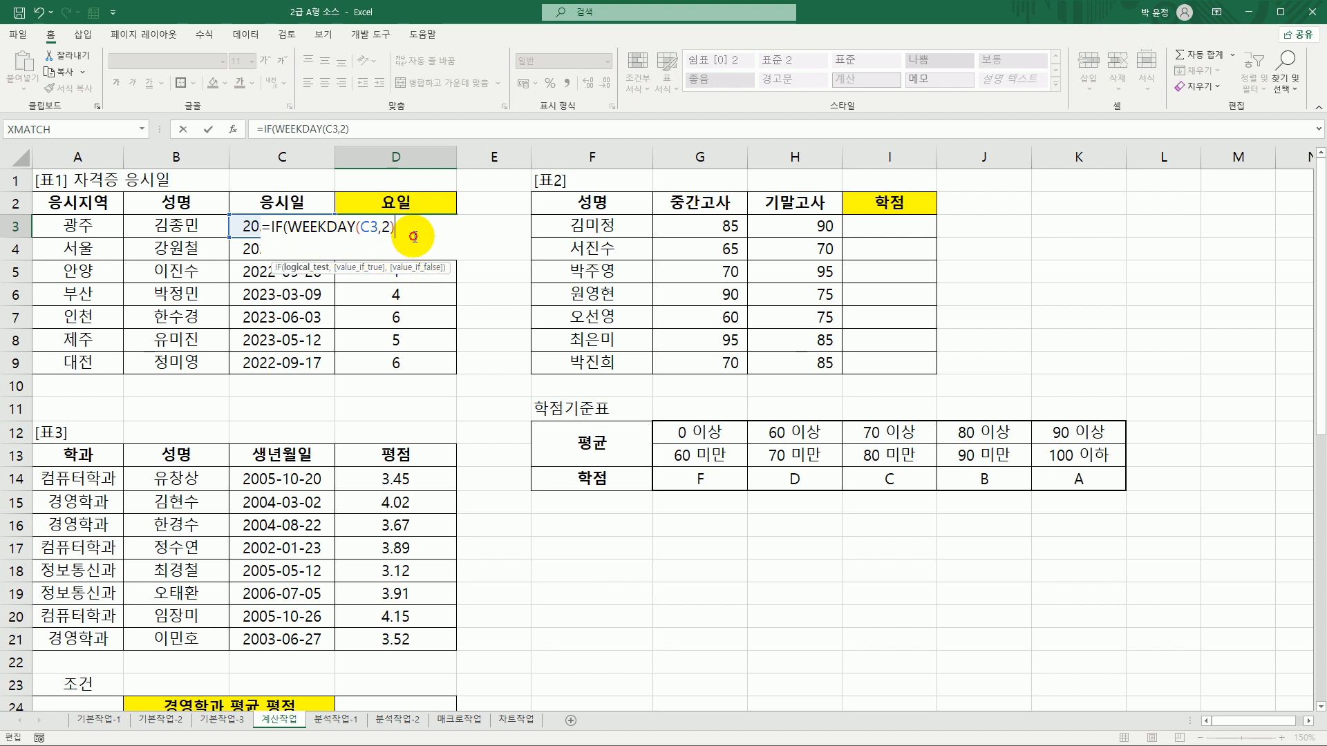
pyautogui.click(274, 227)
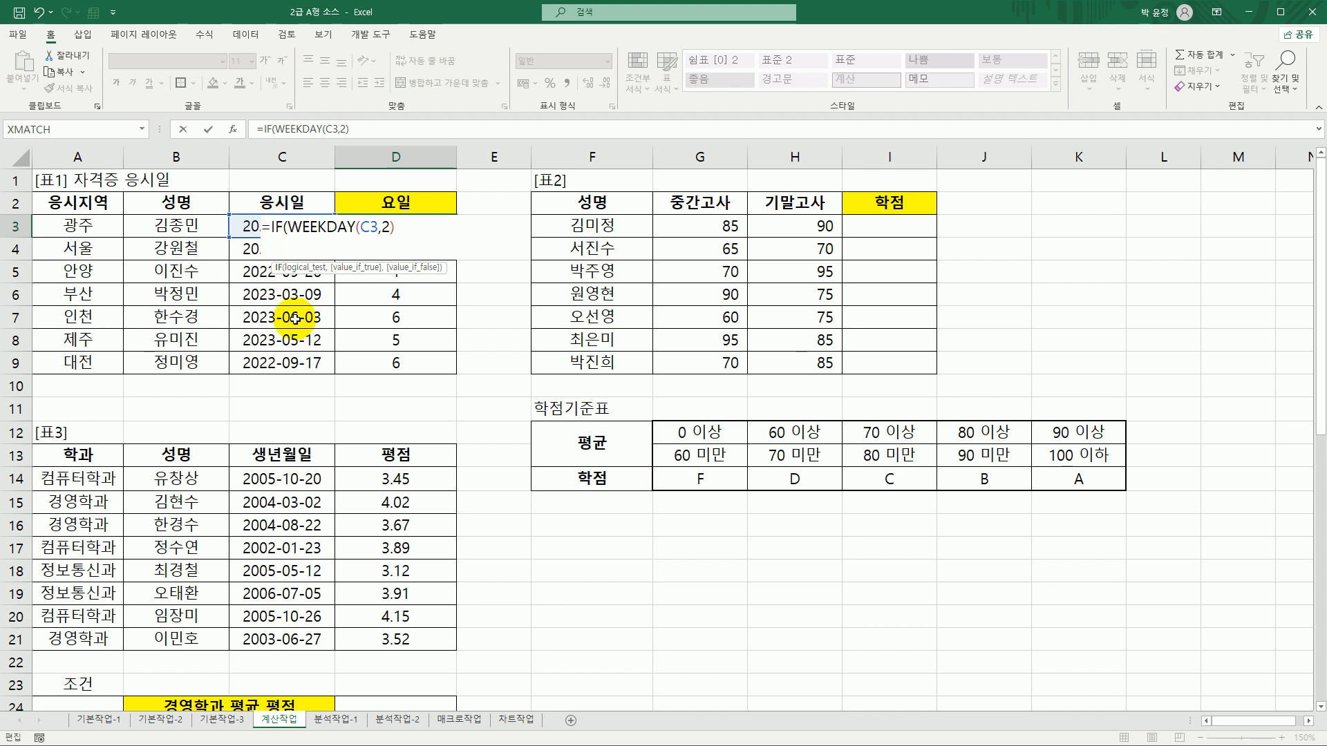
pyautogui.click(233, 131)
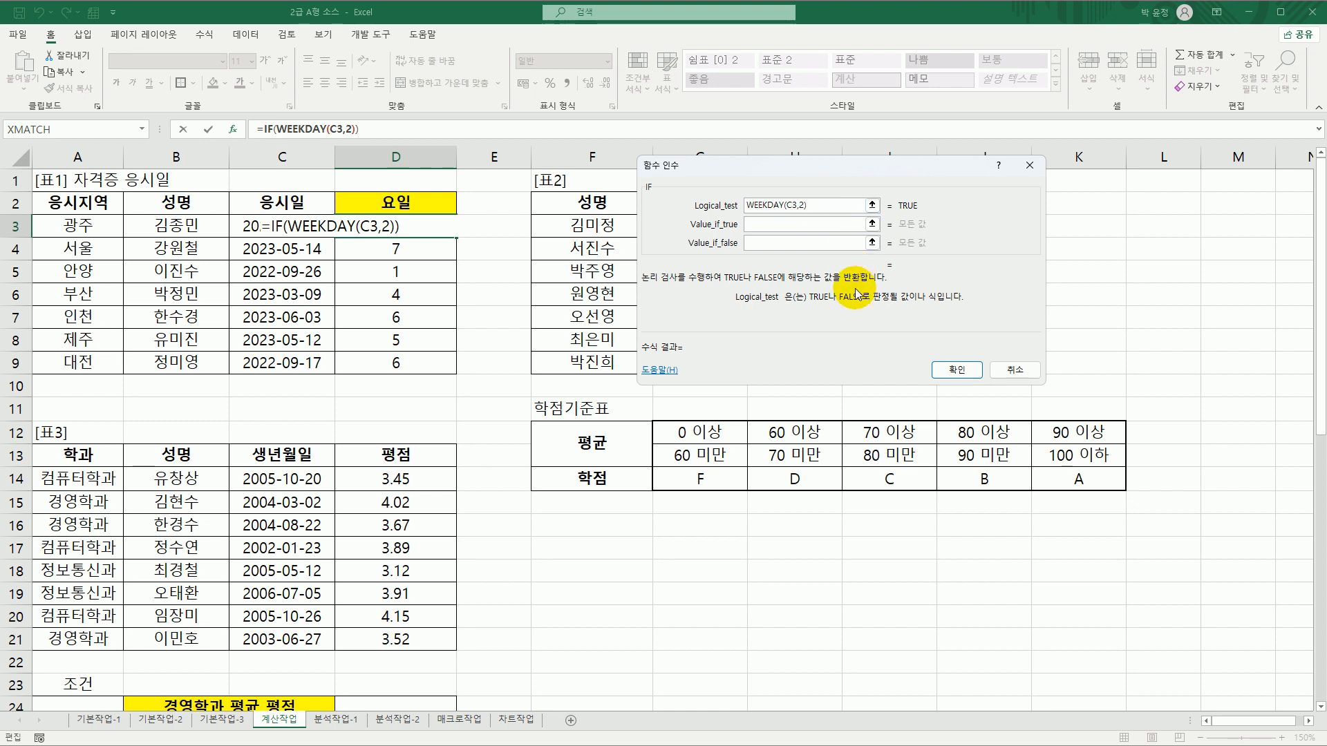
pyautogui.write('<=5')
# Make the IF function return "평일" when true and "주말" when false, and fill the formula from D3 down to D9
pyautogui.click(785, 223)
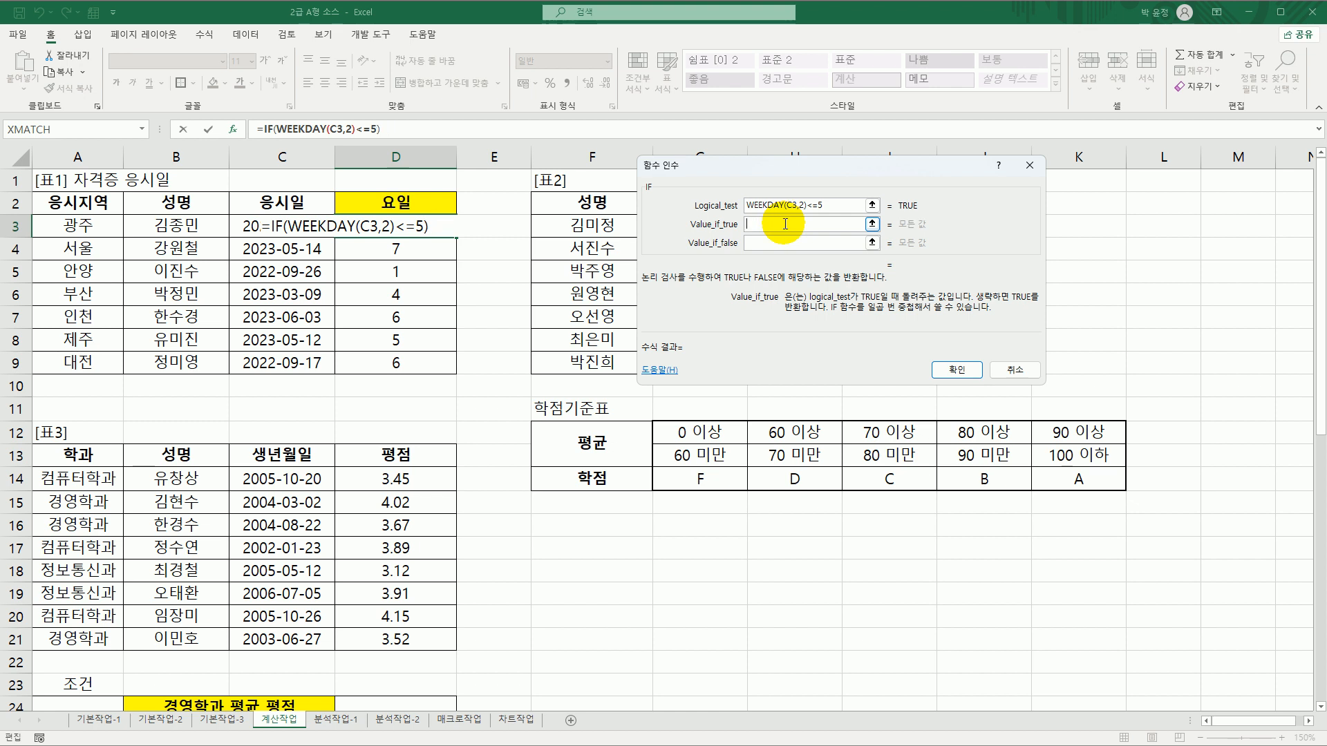
pyautogui.write('"평일"')
pyautogui.press('Tab')
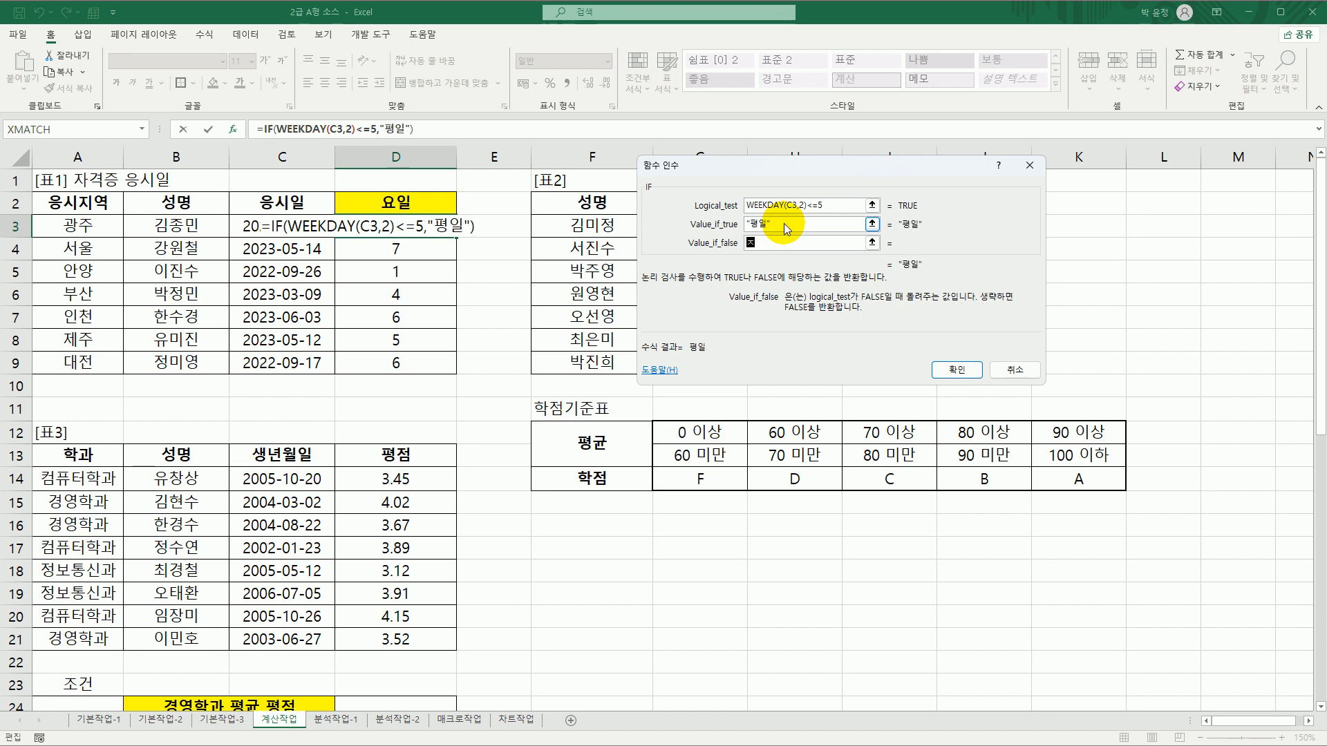
pyautogui.write('주마ㄹ')
pyautogui.press('Tab')
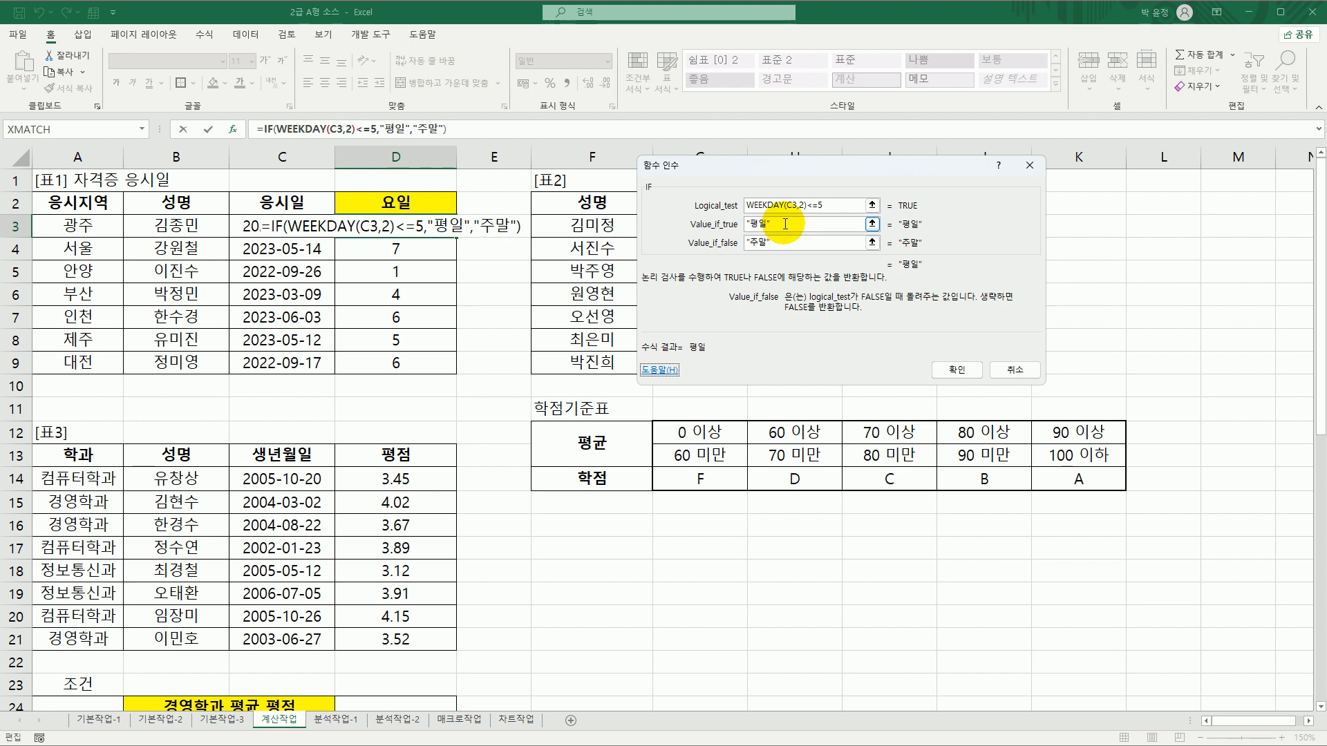
pyautogui.click(784, 225)
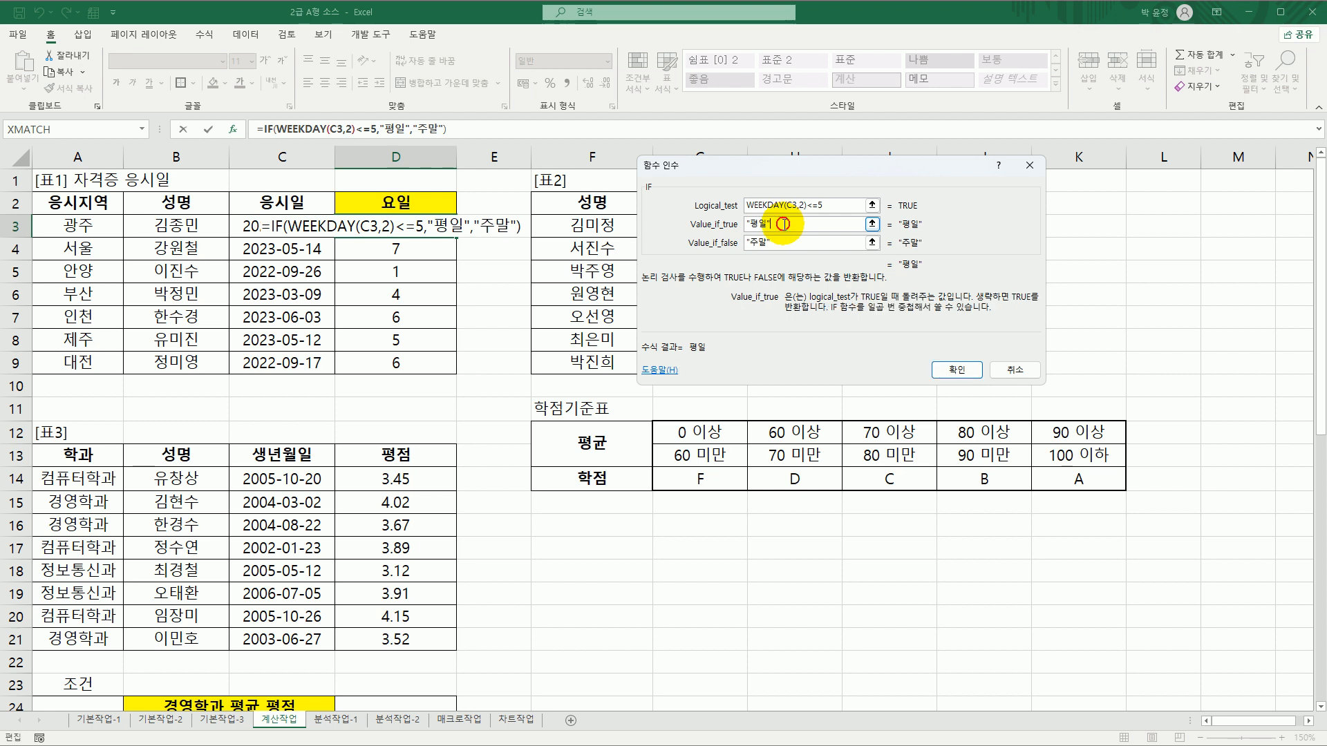
pyautogui.click(779, 244)
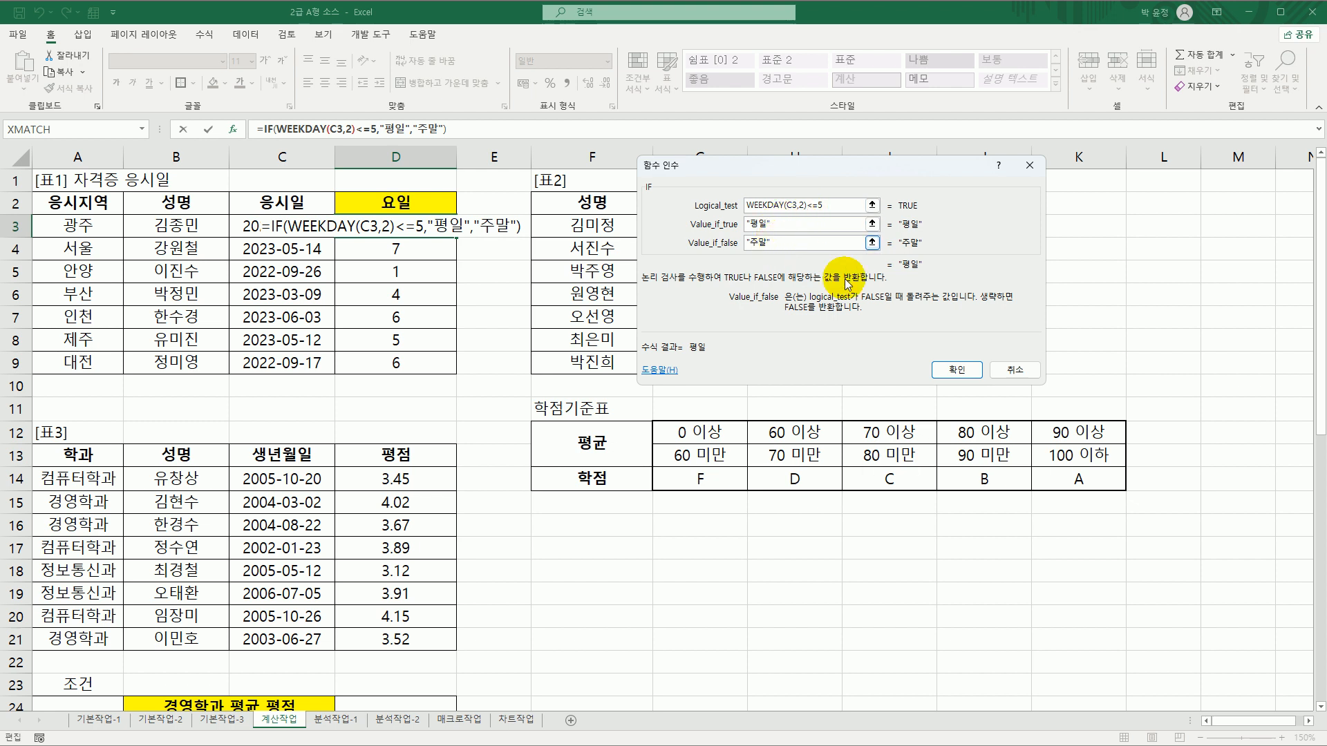
pyautogui.click(950, 371)
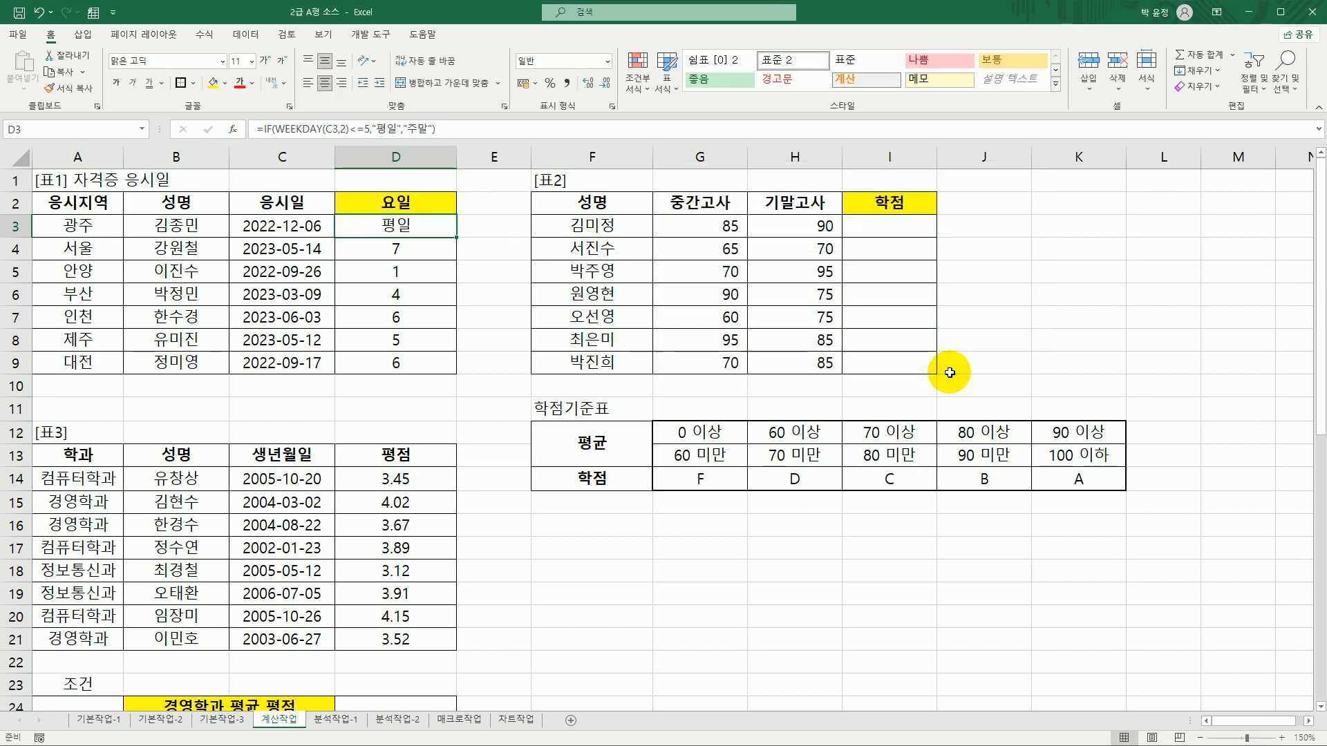
pyautogui.moveTo(457, 240); pyautogui.dragTo(444, 380)
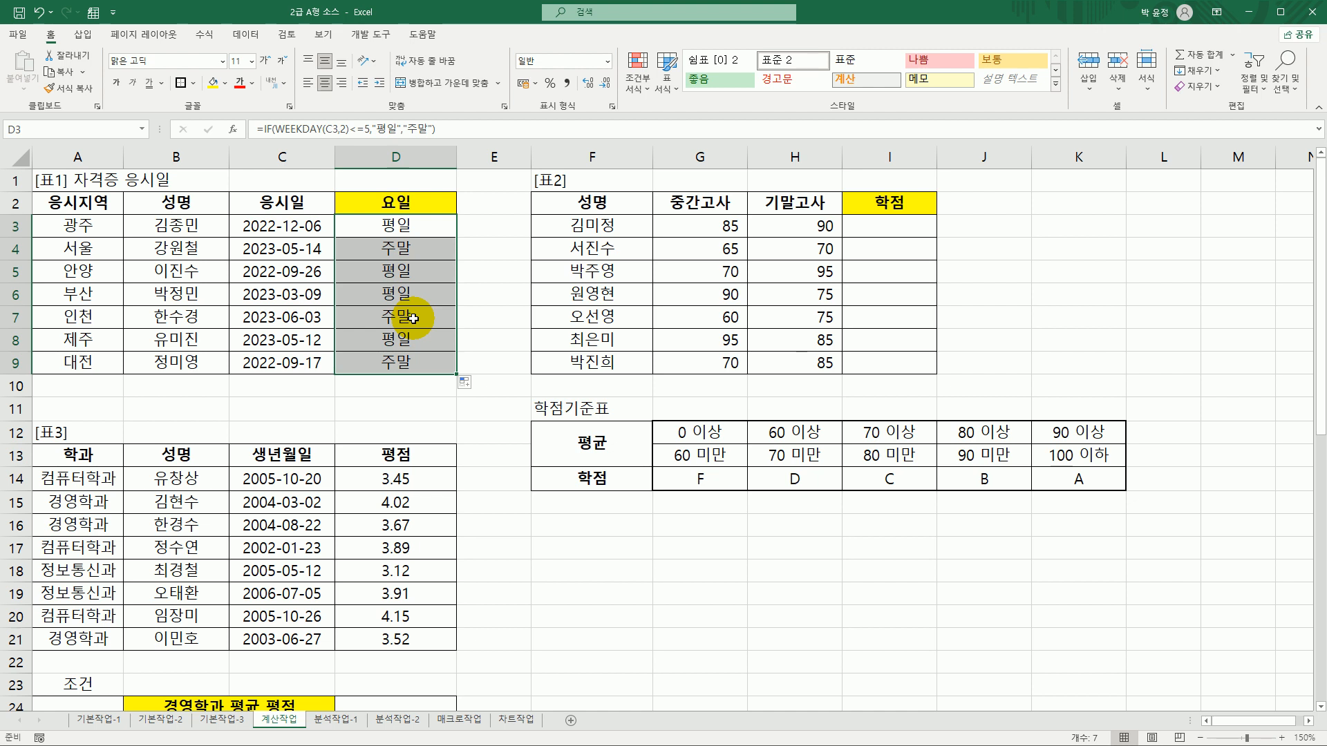
# Examine the average thresholds and grades in the 학점기준표 table and the midterm and final scores in G3:H3
pyautogui.click(904, 229)
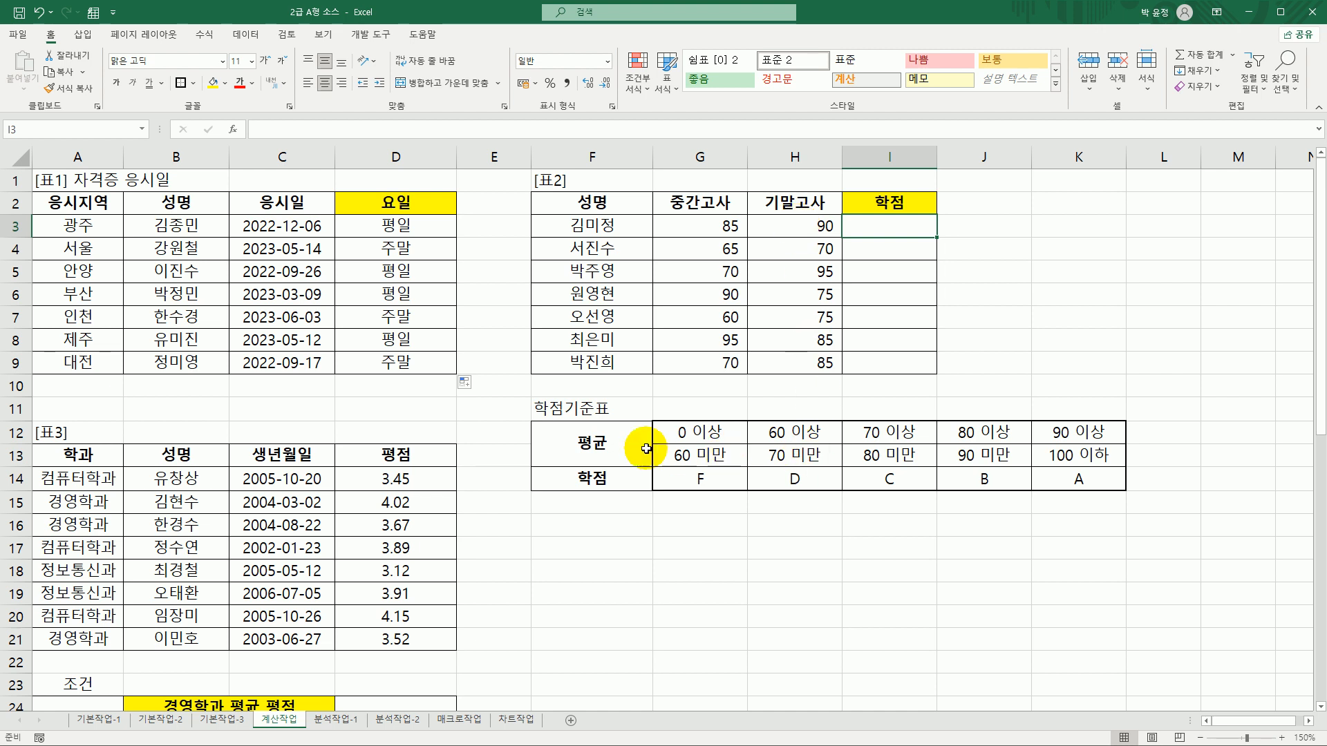
pyautogui.moveTo(688, 431); pyautogui.dragTo(1075, 434)
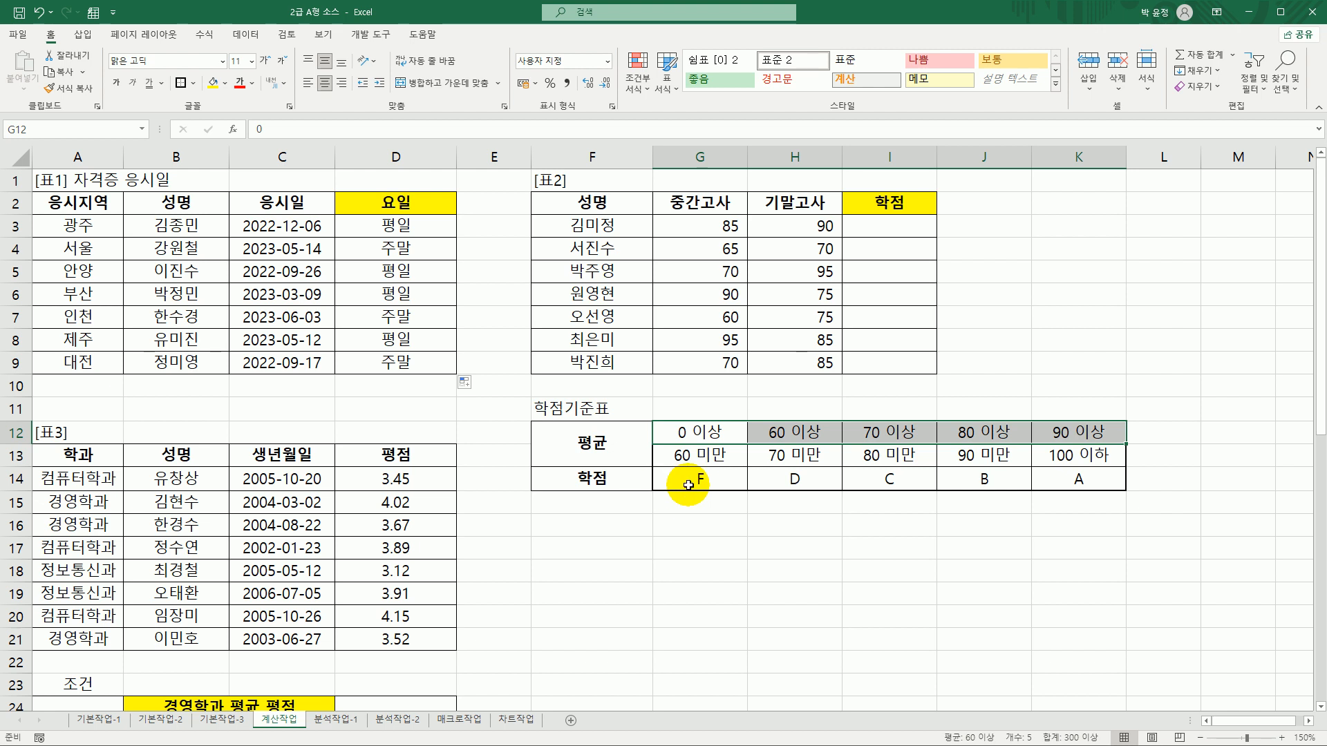
pyautogui.click(681, 484)
pyautogui.click(898, 225)
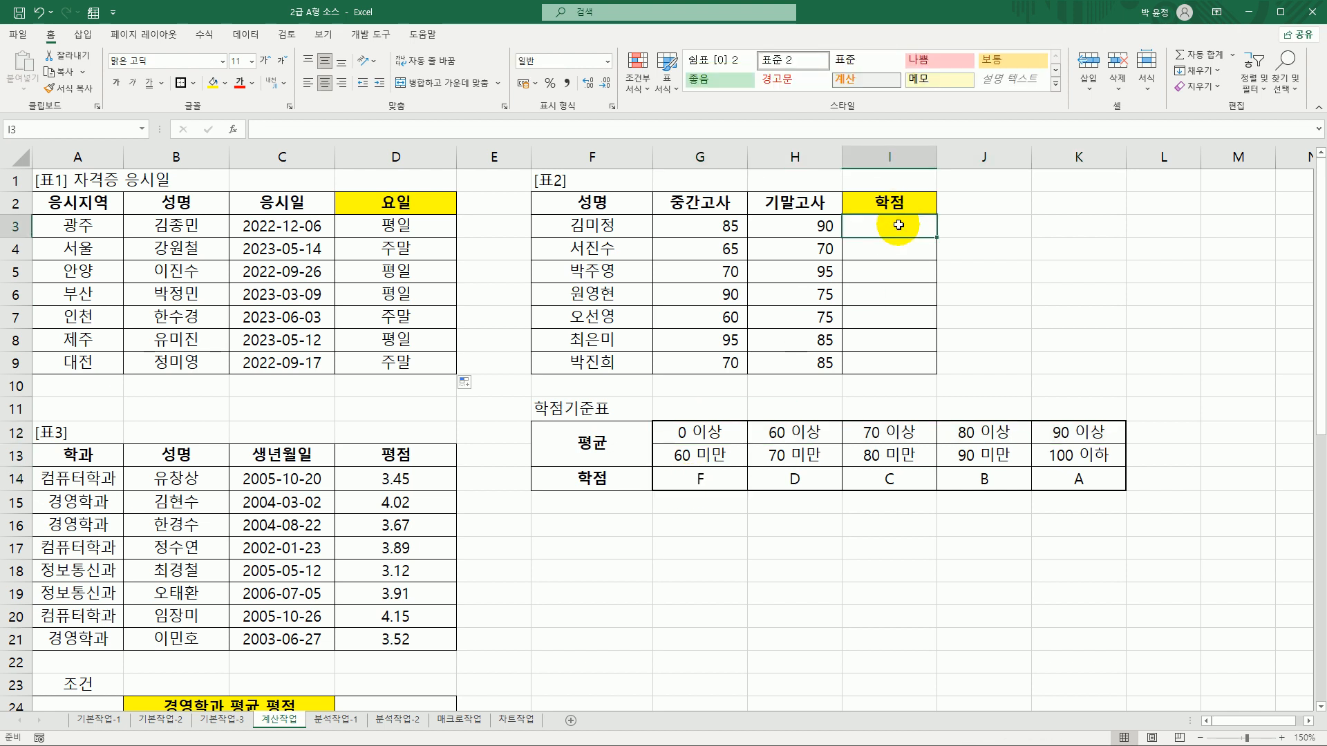
pyautogui.moveTo(725, 226); pyautogui.dragTo(790, 229)
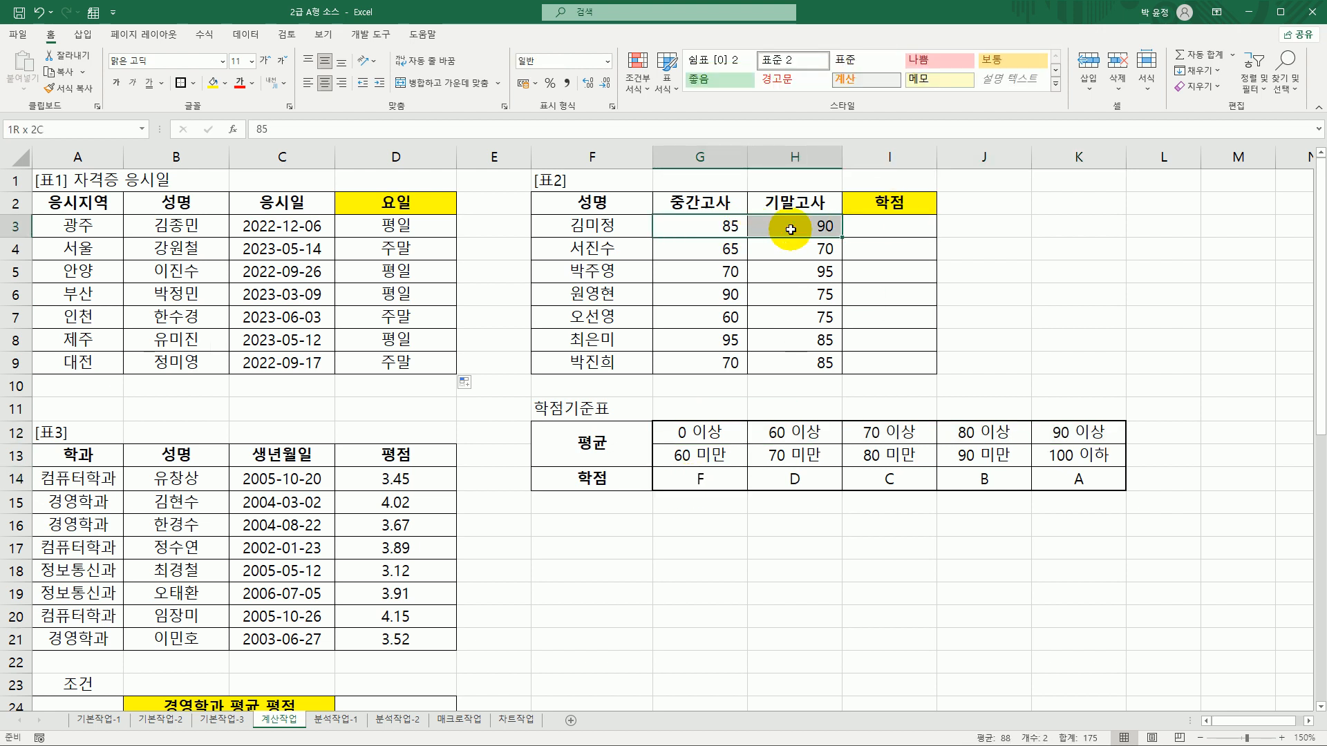
# Enter =AVERAGE(G3:H3) in I3 and fill the formula down to I9 in the 학점 column
pyautogui.click(908, 232)
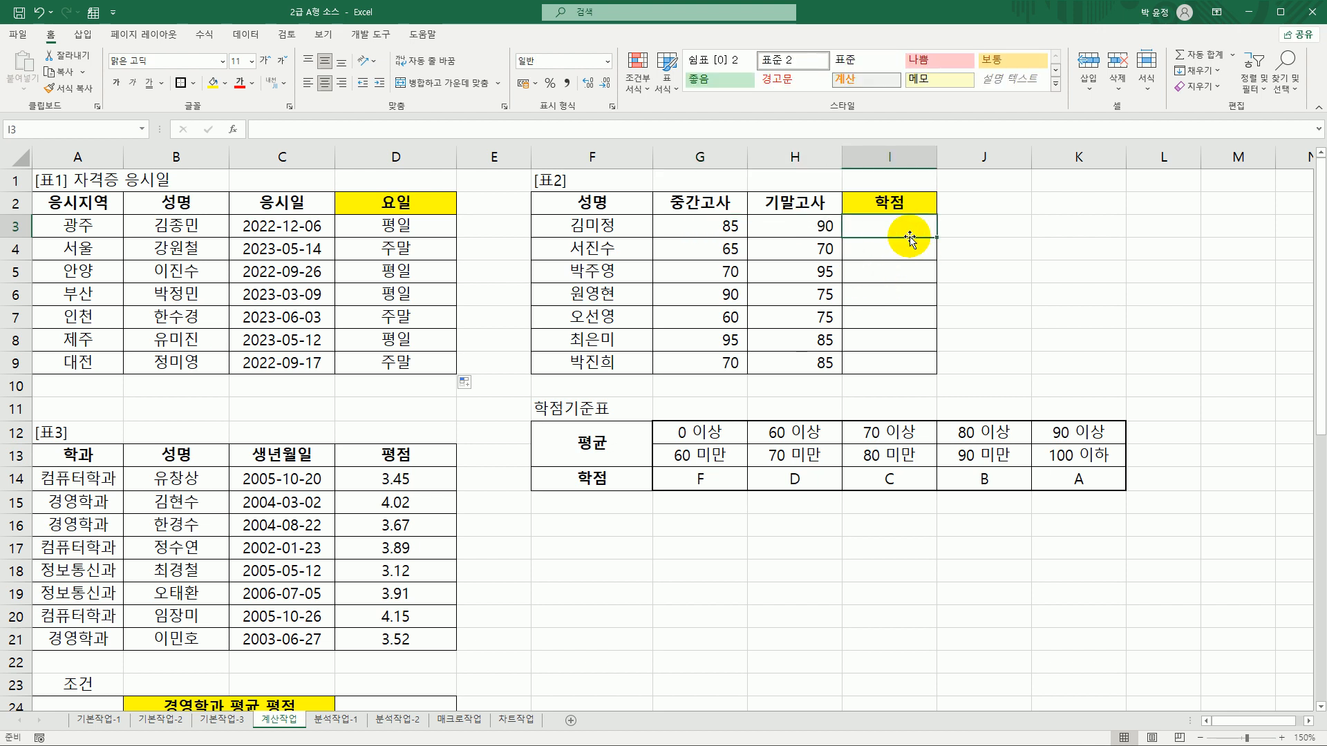
pyautogui.write('=')
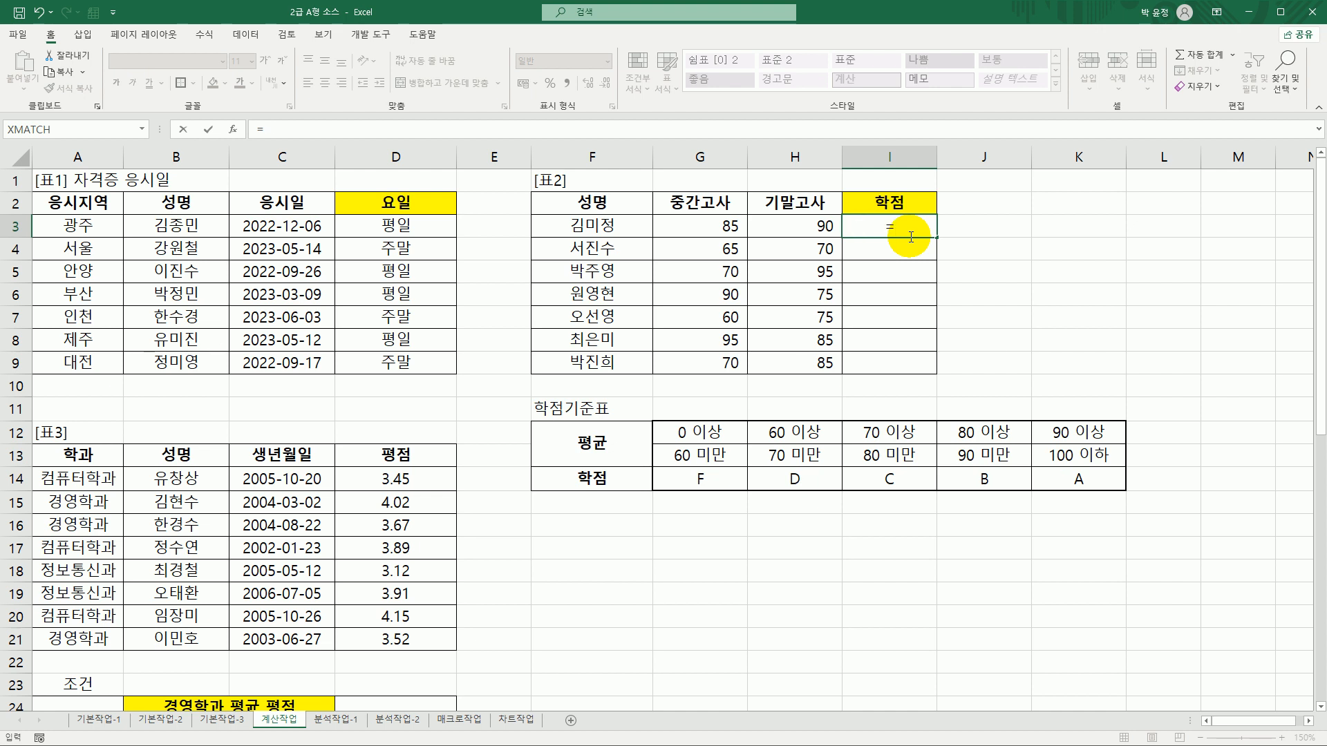
pyautogui.write('av')
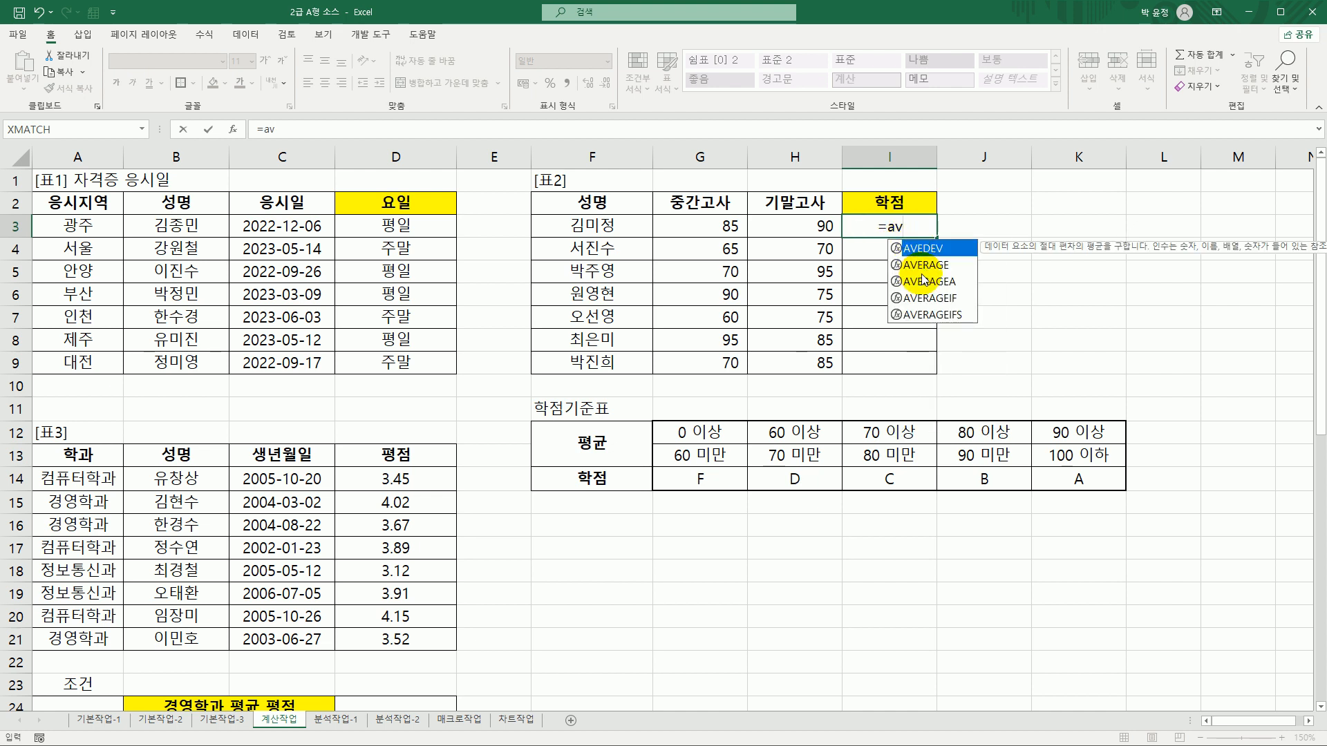
pyautogui.click(923, 265)
pyautogui.doubleClick(959, 264)
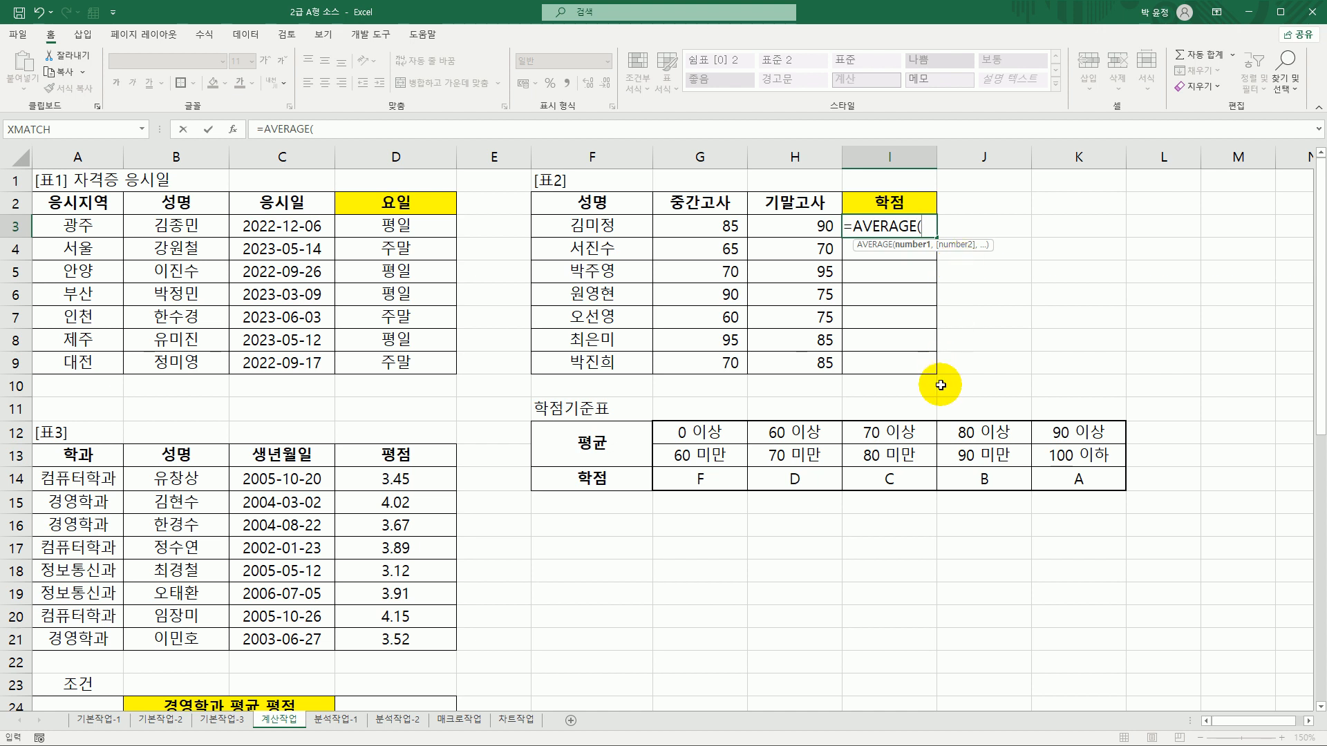
pyautogui.moveTo(717, 224); pyautogui.dragTo(805, 229)
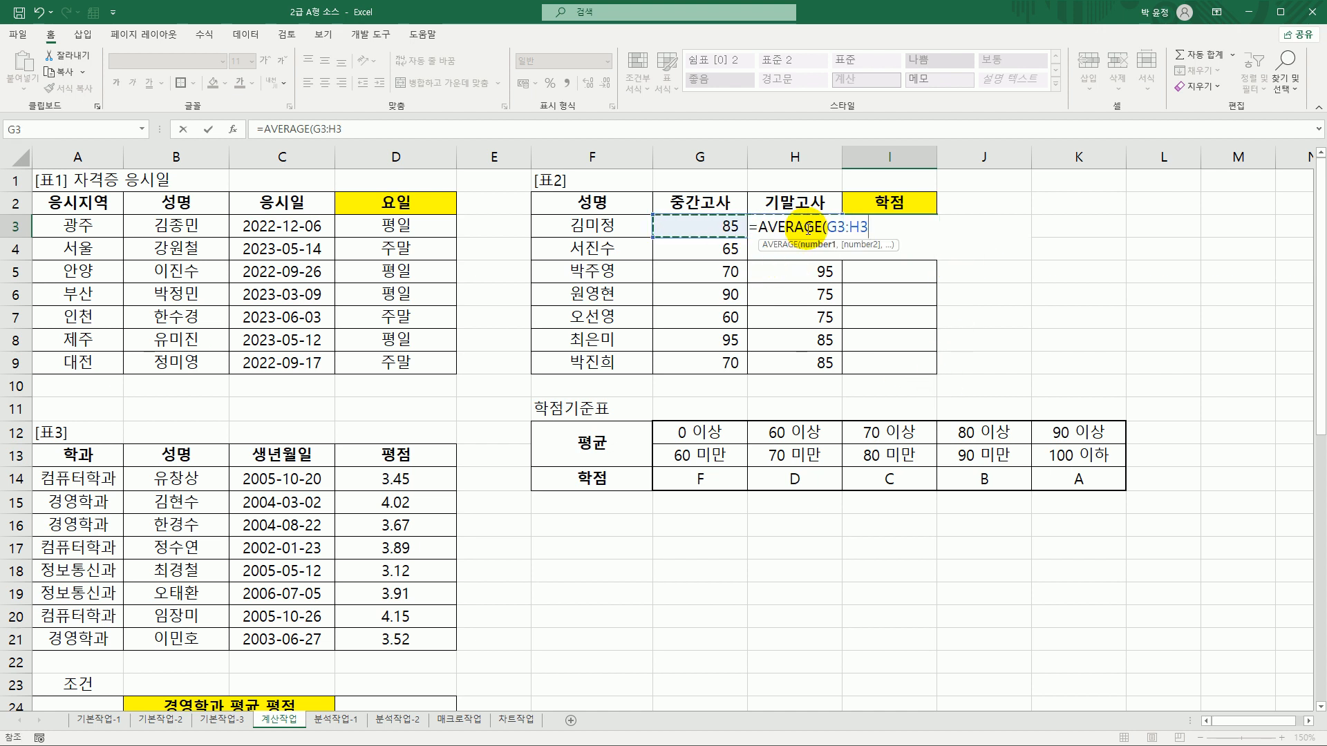
pyautogui.write(')')
pyautogui.press('Return')
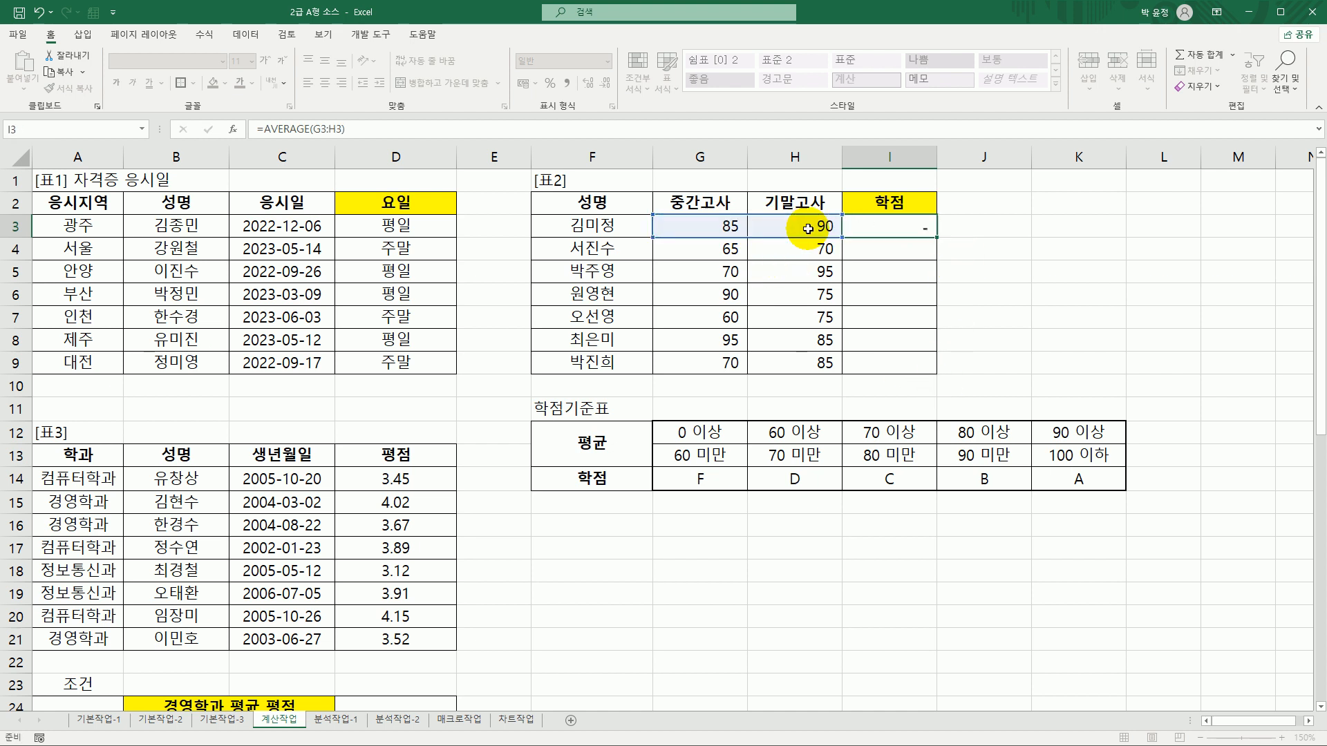
pyautogui.click(926, 226)
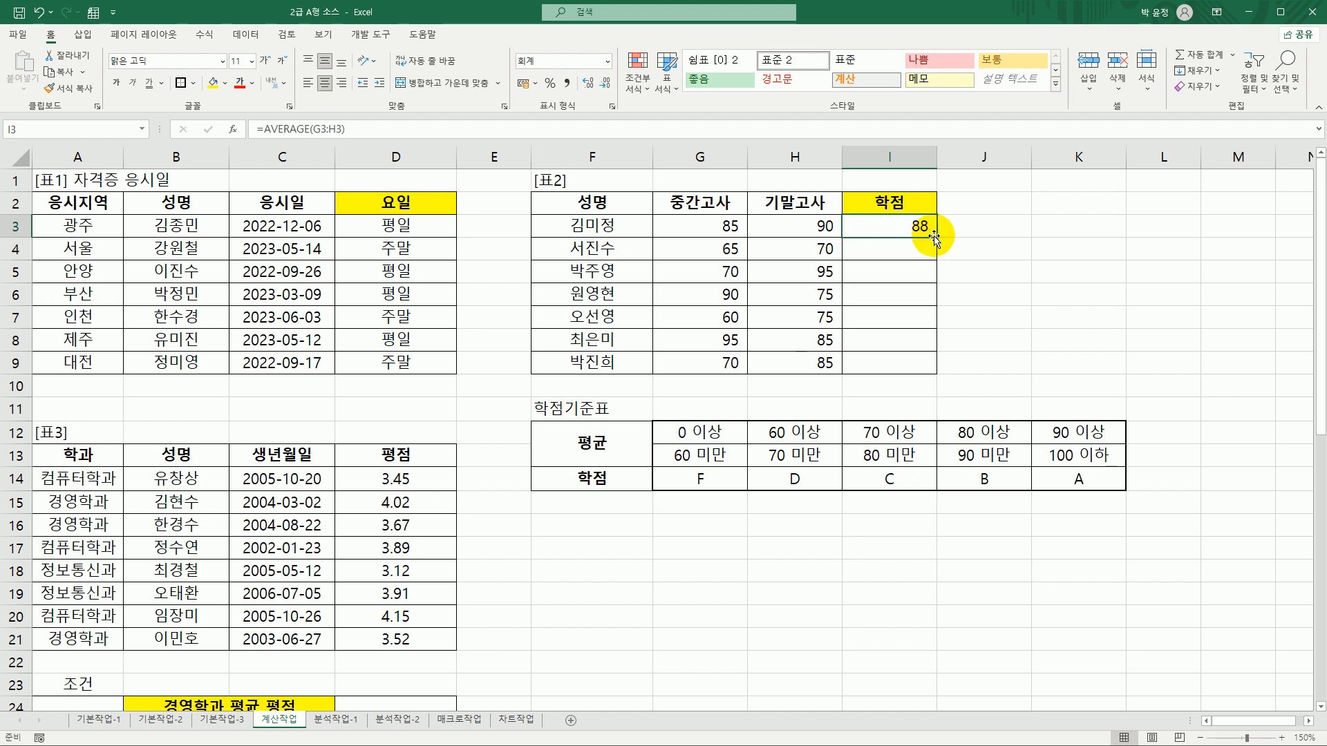
pyautogui.moveTo(937, 238); pyautogui.dragTo(919, 377)
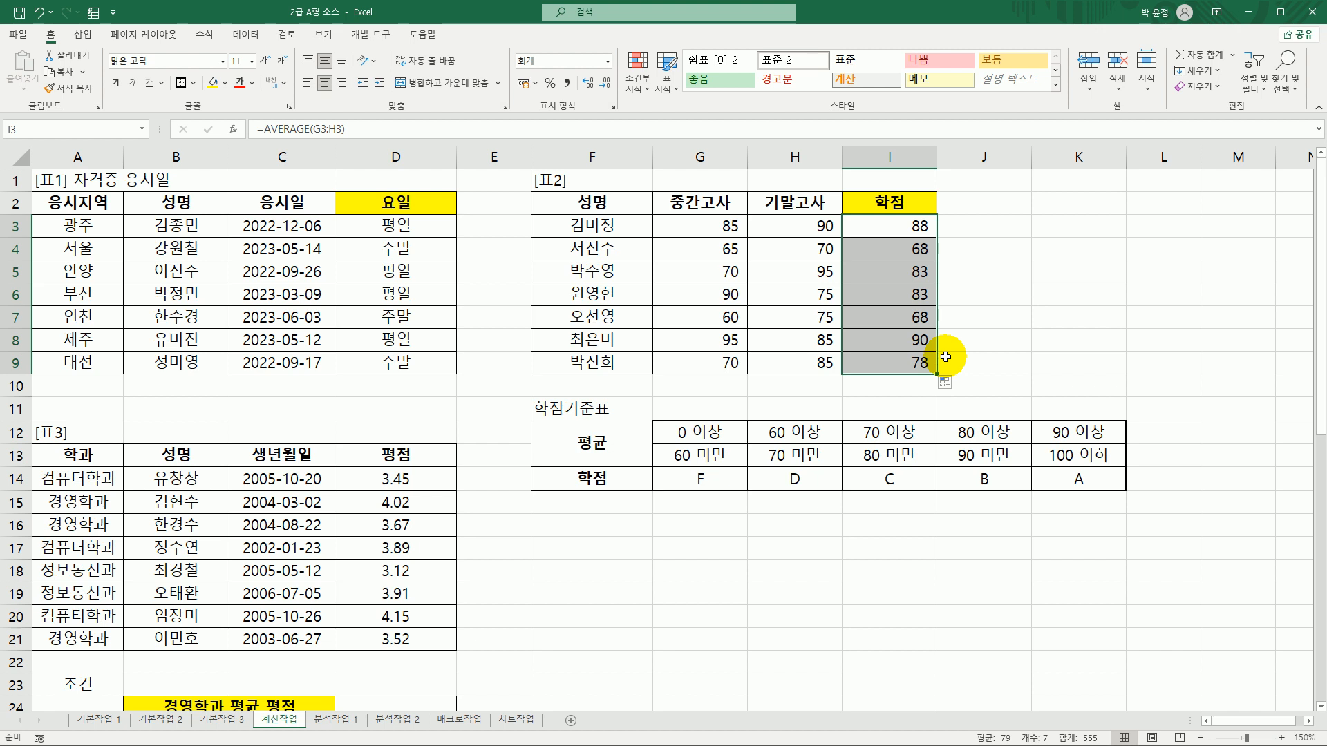
# Compare the averages in I3:I9 with the lower bounds in G12:K12 and the matching grades in G14:K14
pyautogui.click(906, 228)
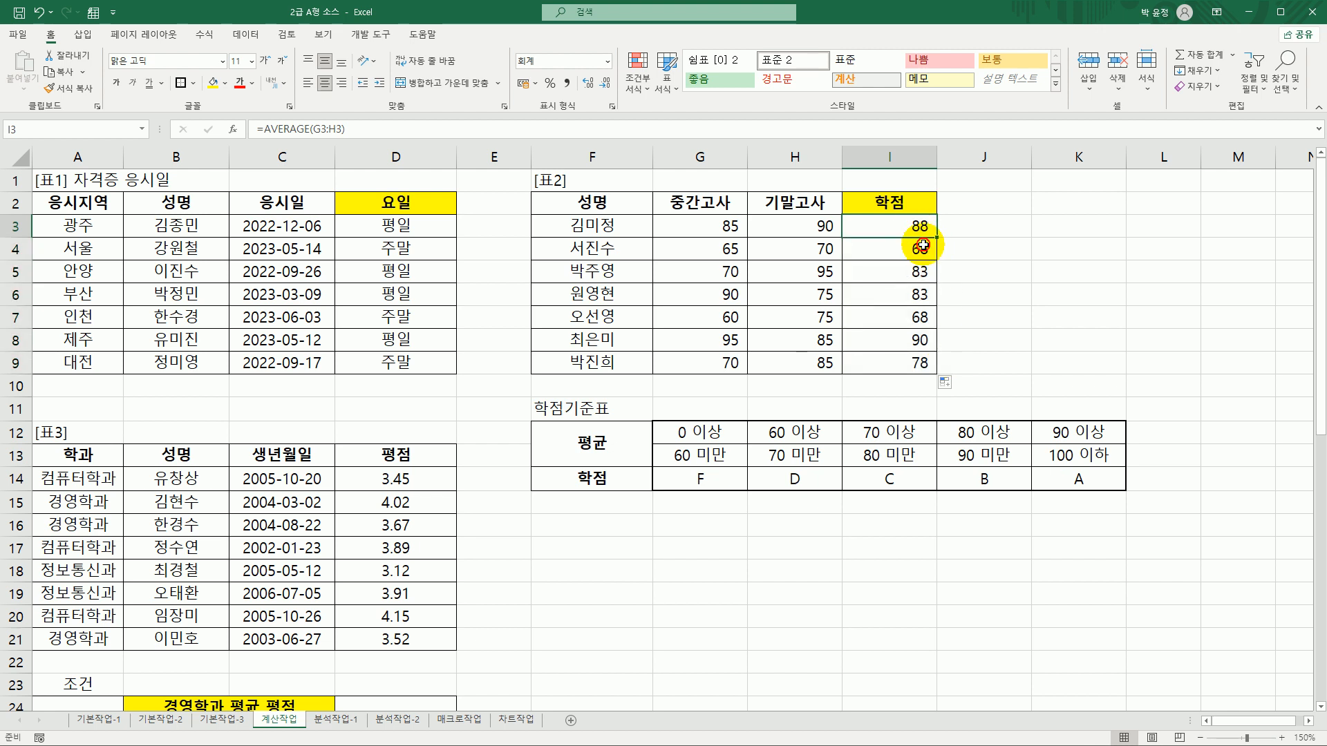
pyautogui.click(980, 476)
pyautogui.click(917, 250)
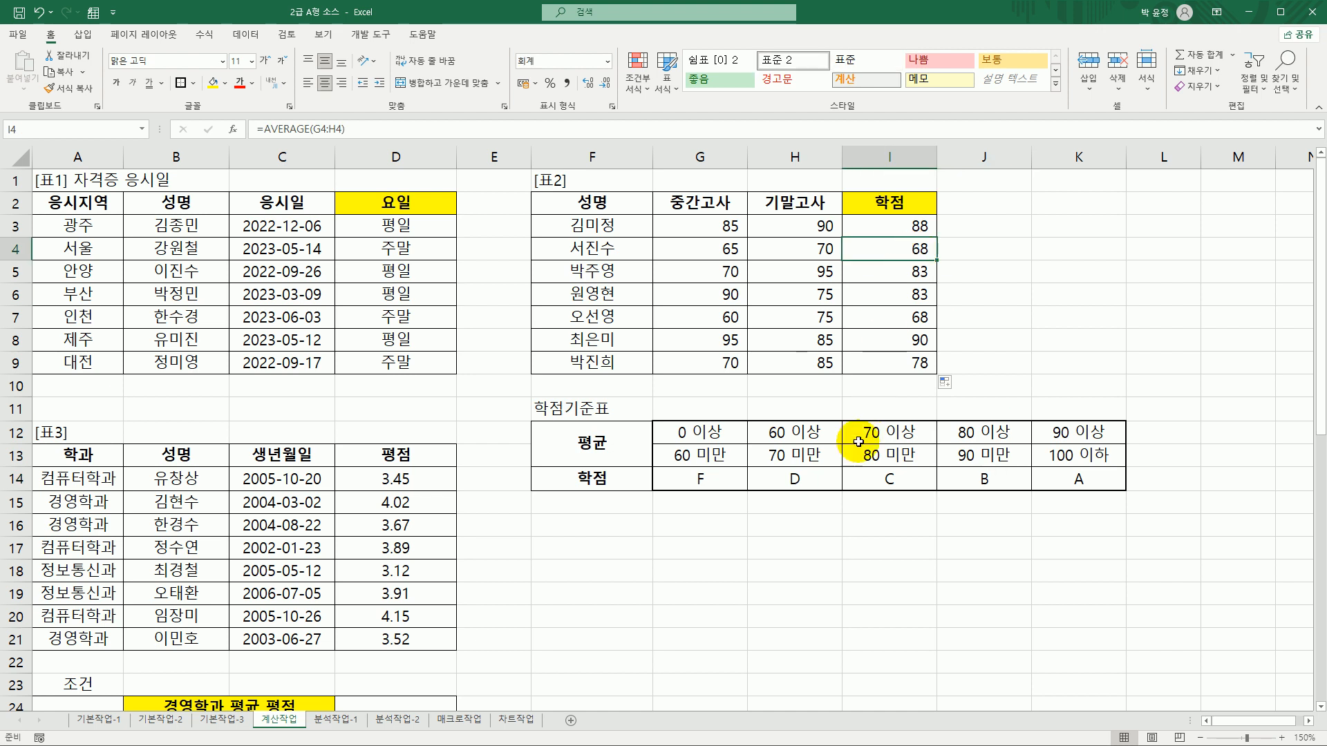
pyautogui.click(797, 480)
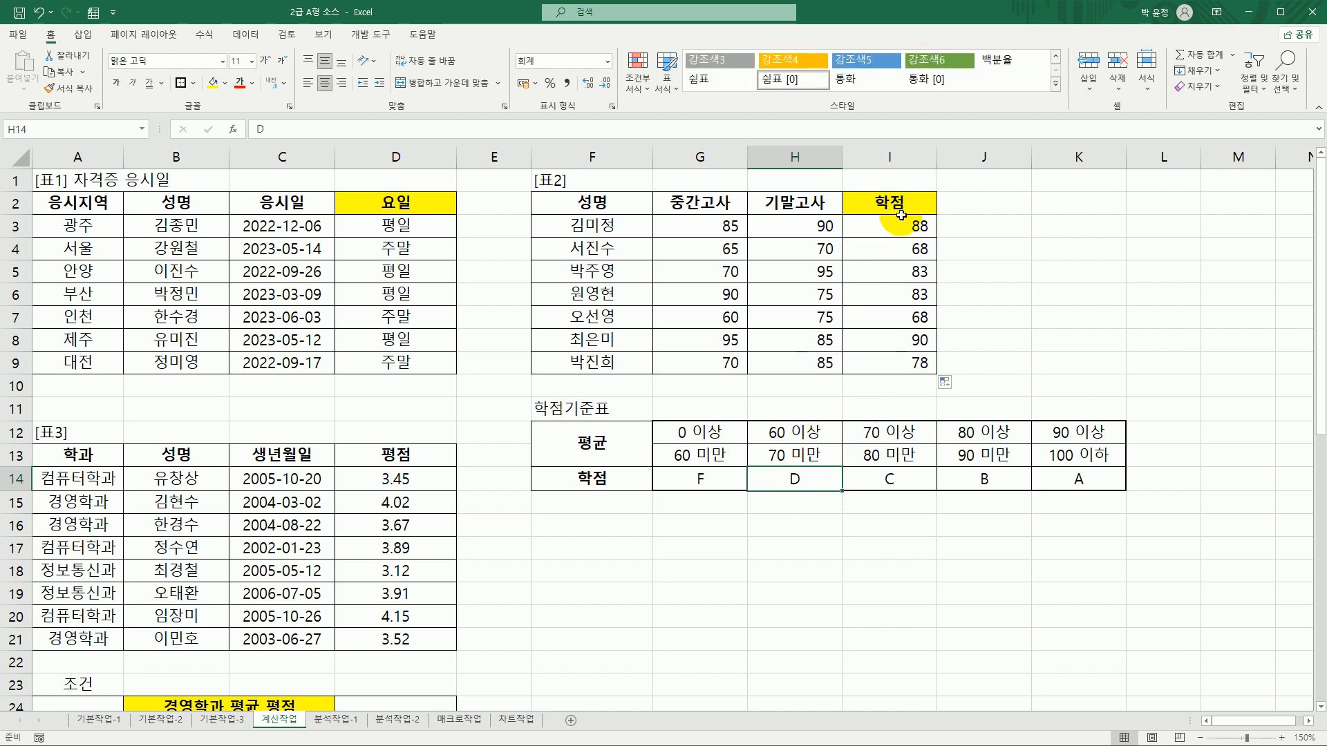
pyautogui.moveTo(901, 219); pyautogui.dragTo(896, 361)
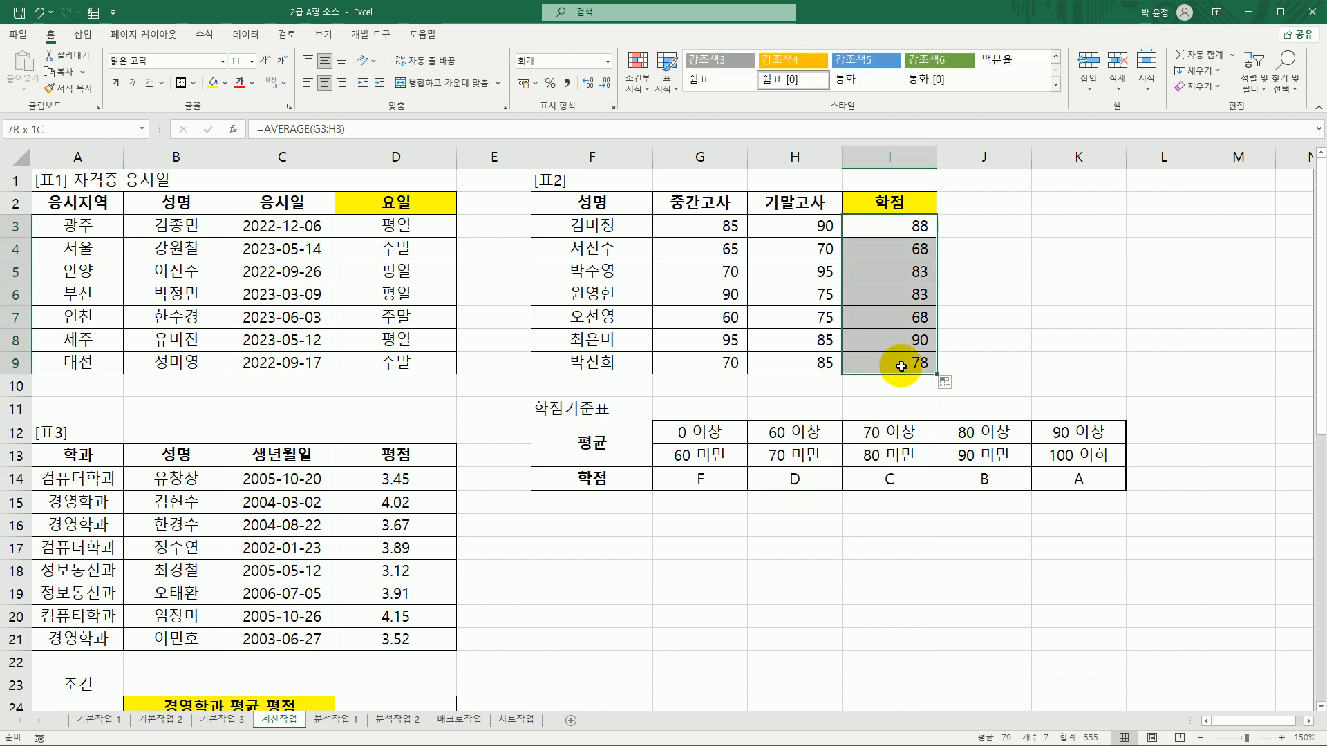
pyautogui.moveTo(691, 432); pyautogui.dragTo(1064, 432)
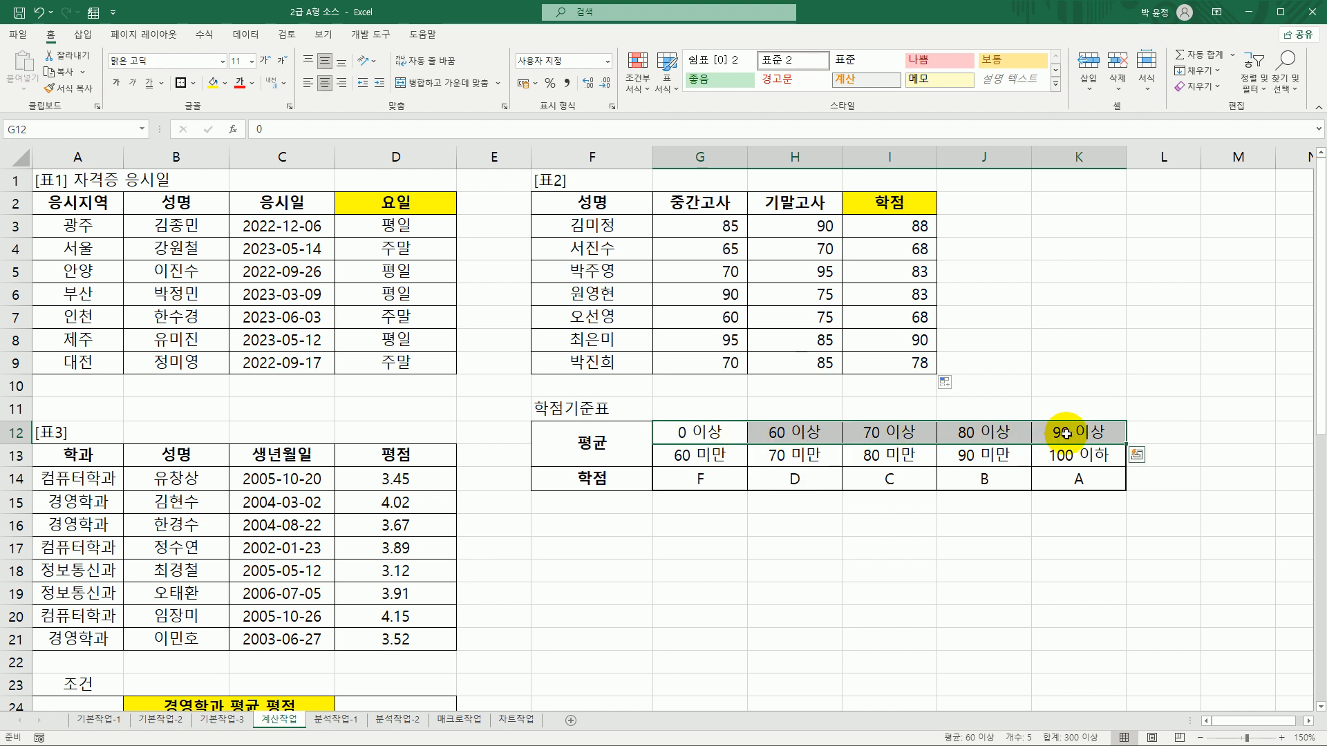
pyautogui.moveTo(711, 480); pyautogui.dragTo(1063, 481)
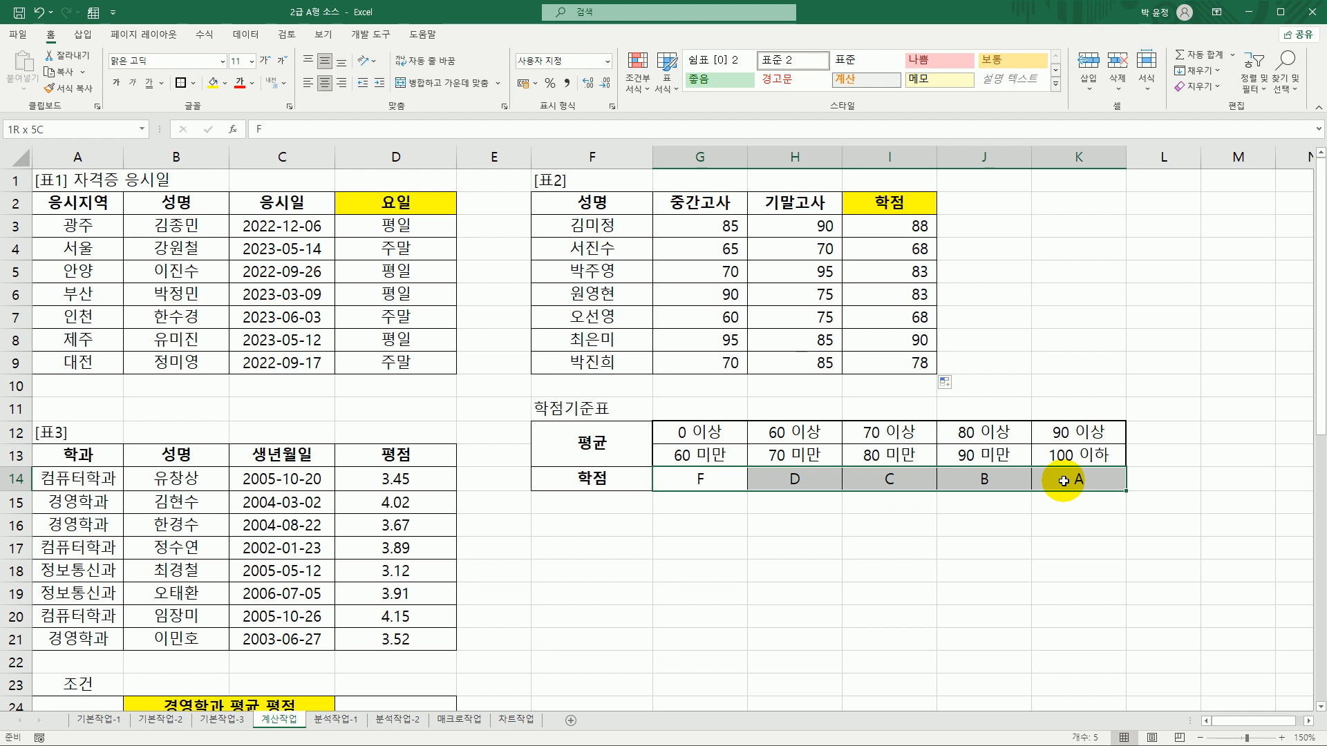
pyautogui.click(874, 225)
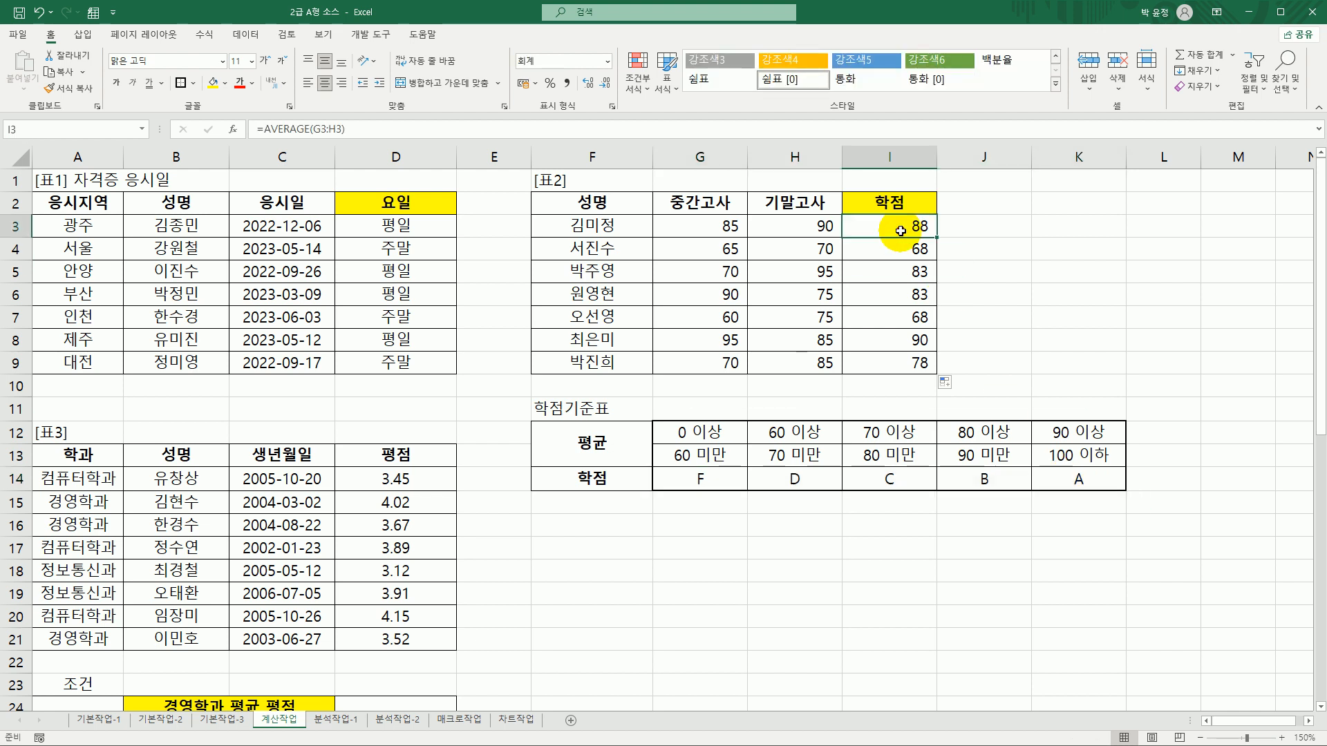
pyautogui.click(999, 437)
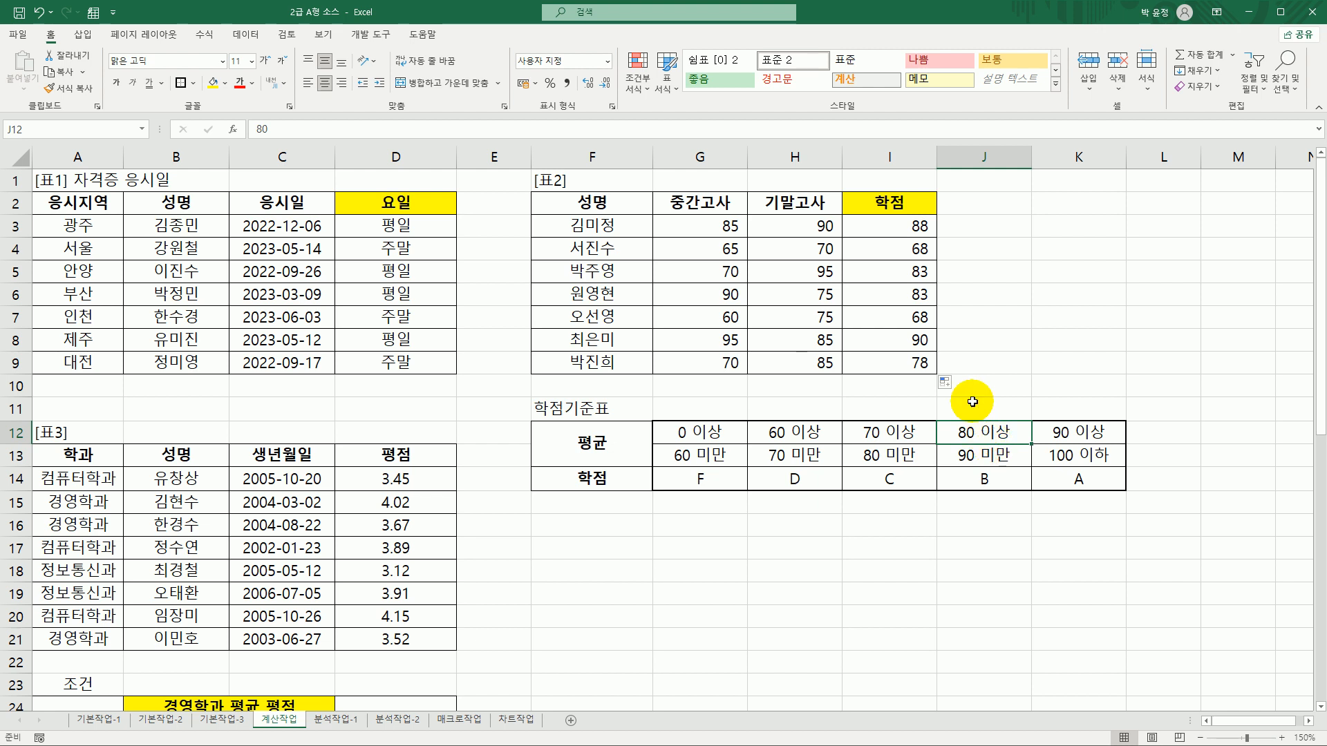
pyautogui.click(899, 233)
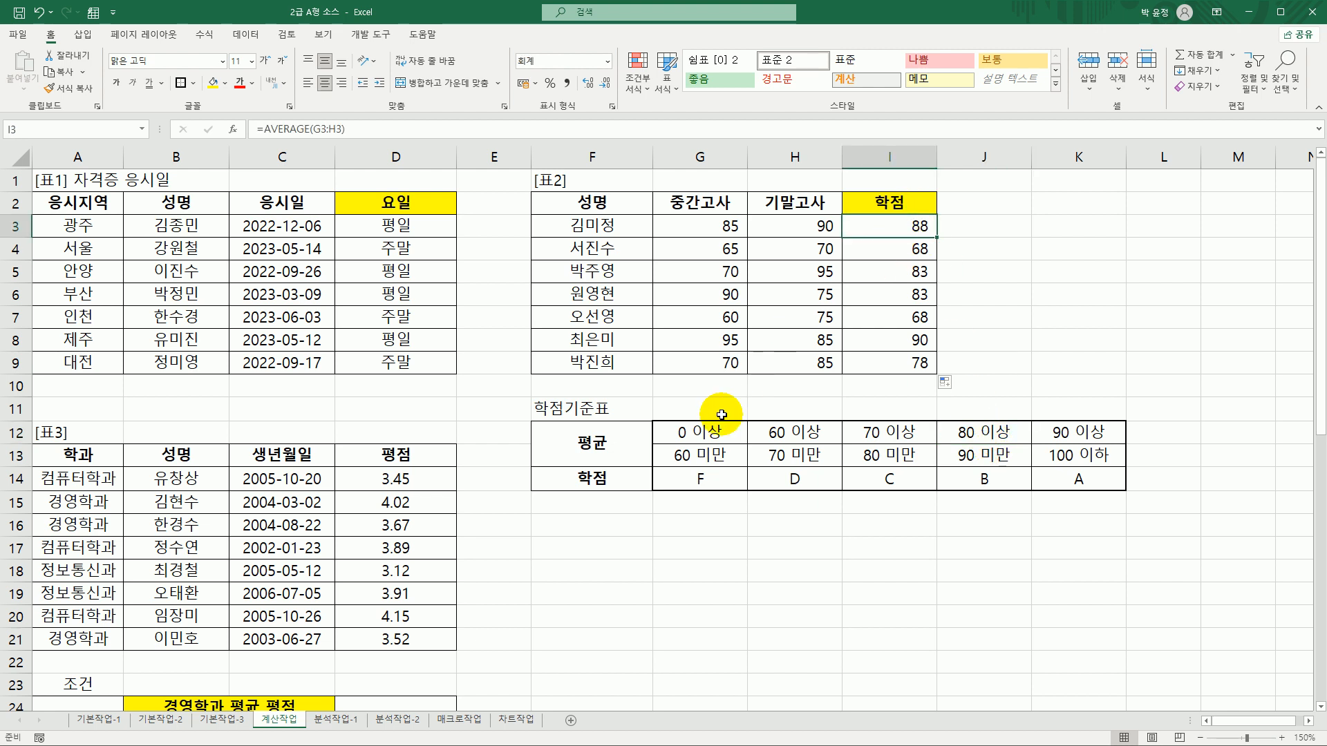
pyautogui.moveTo(716, 433); pyautogui.dragTo(1071, 477)
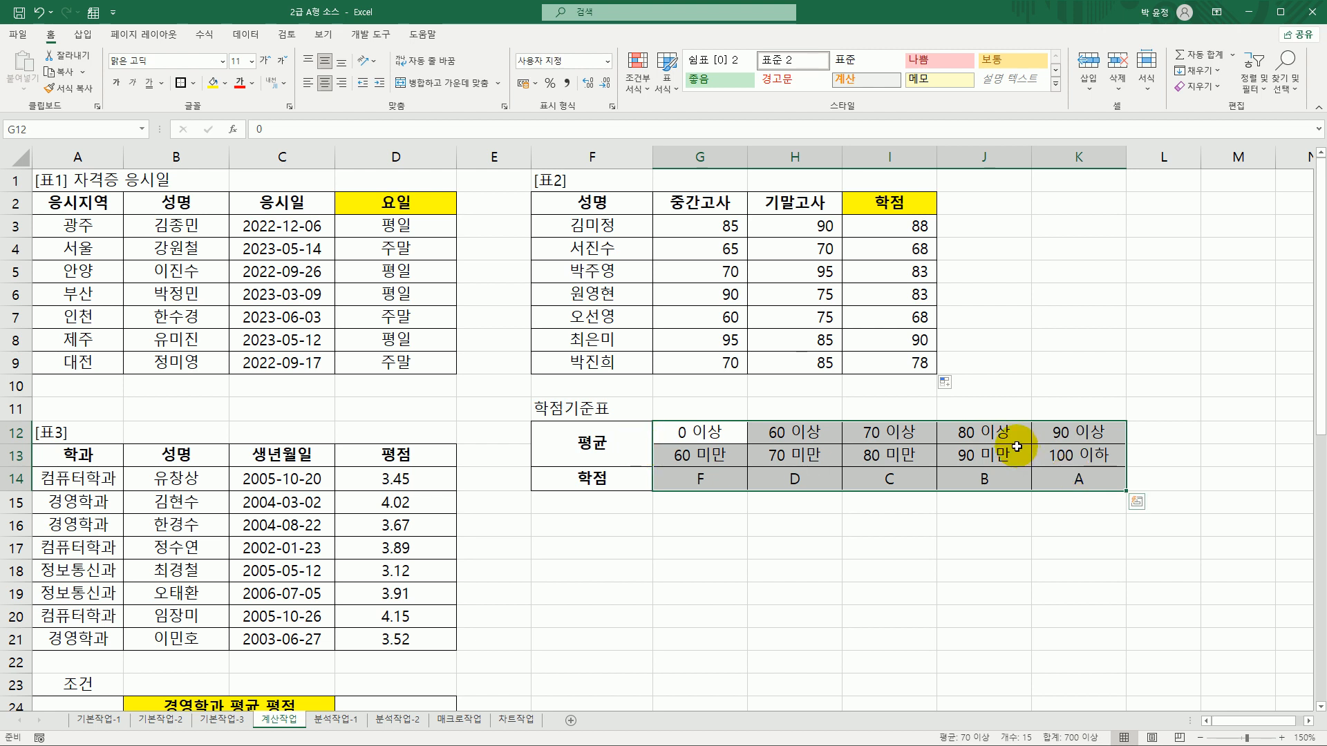
# Wrap the AVERAGE formula in I3 in an HLOOKUP function as its lookup value, and open the function arguments dialog
pyautogui.click(887, 223)
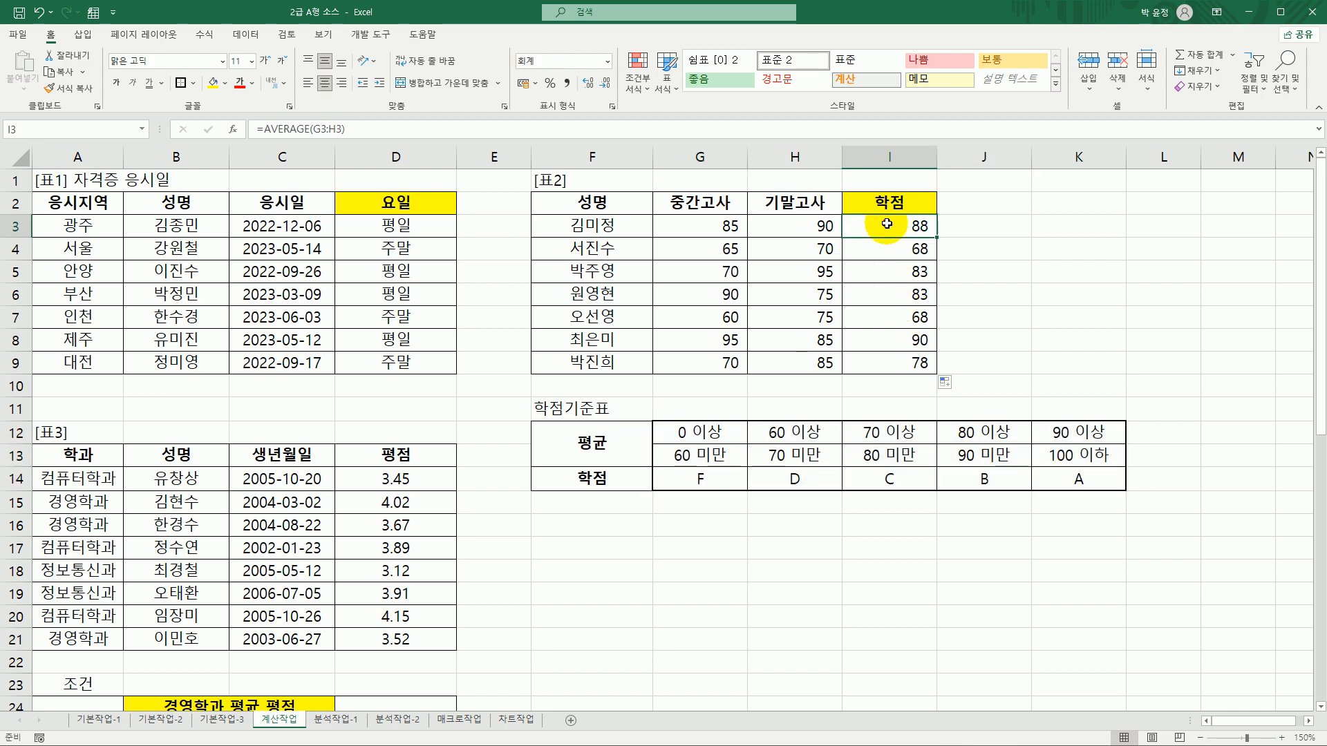
pyautogui.doubleClick(886, 224)
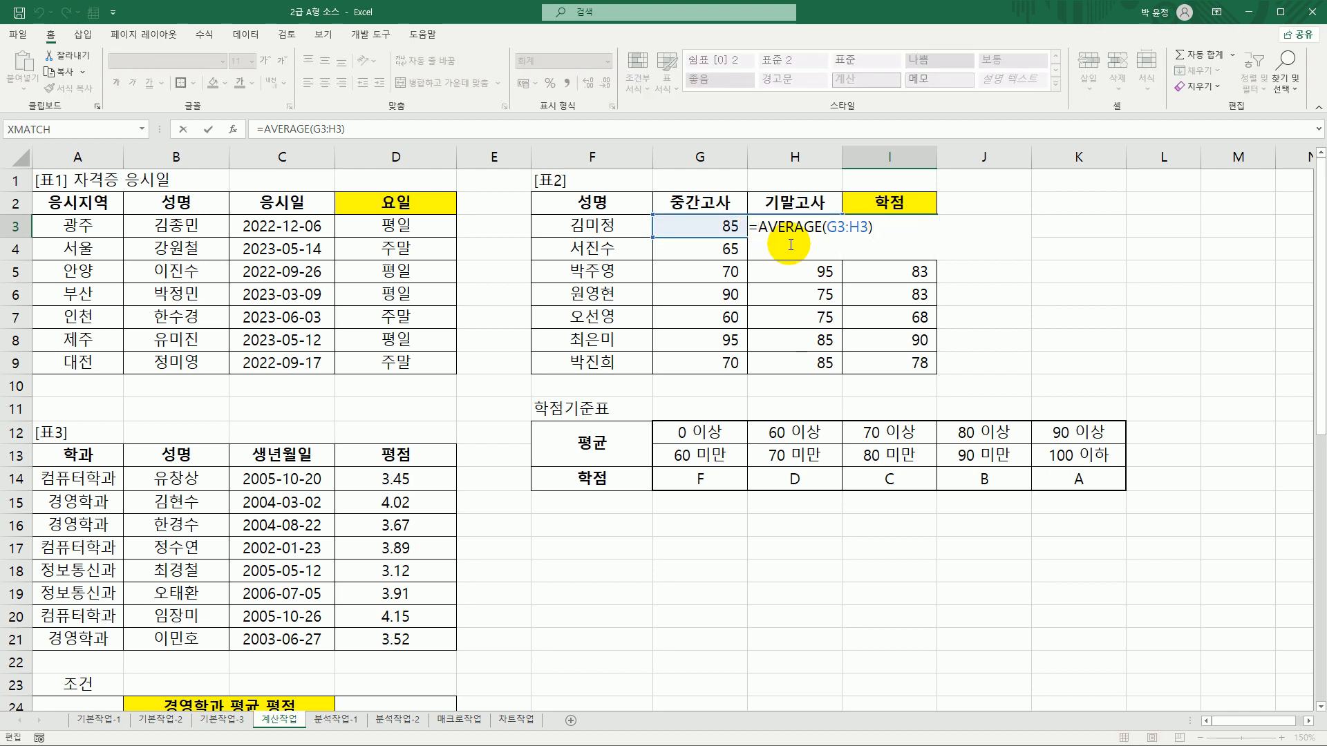
pyautogui.write('hl')
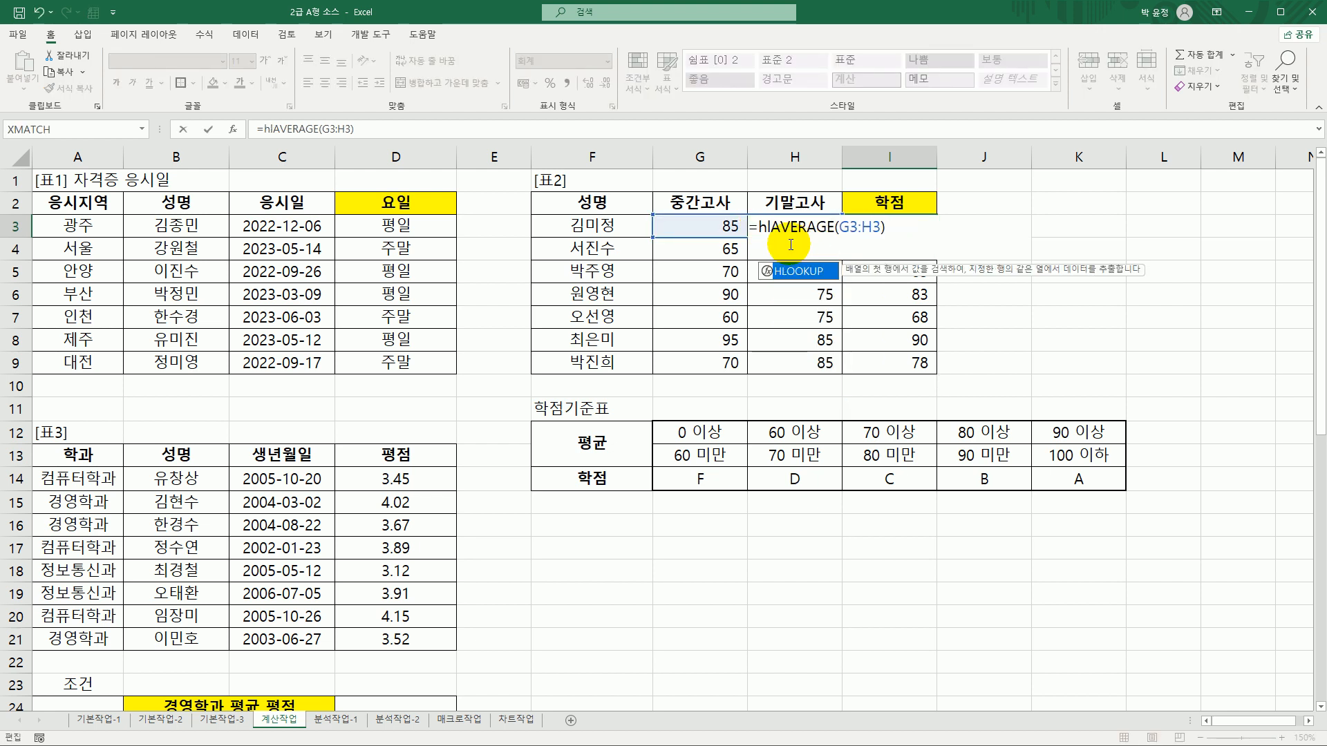
pyautogui.doubleClick(795, 271)
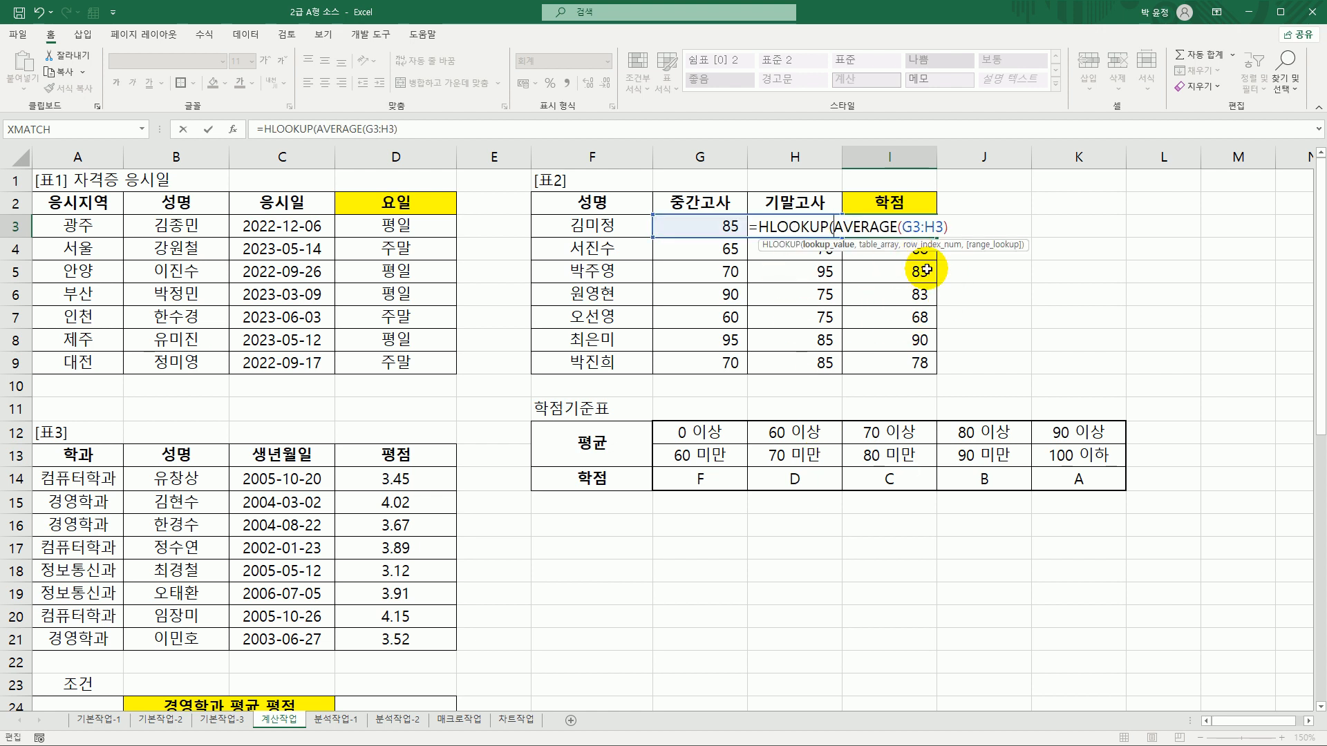
pyautogui.click(789, 227)
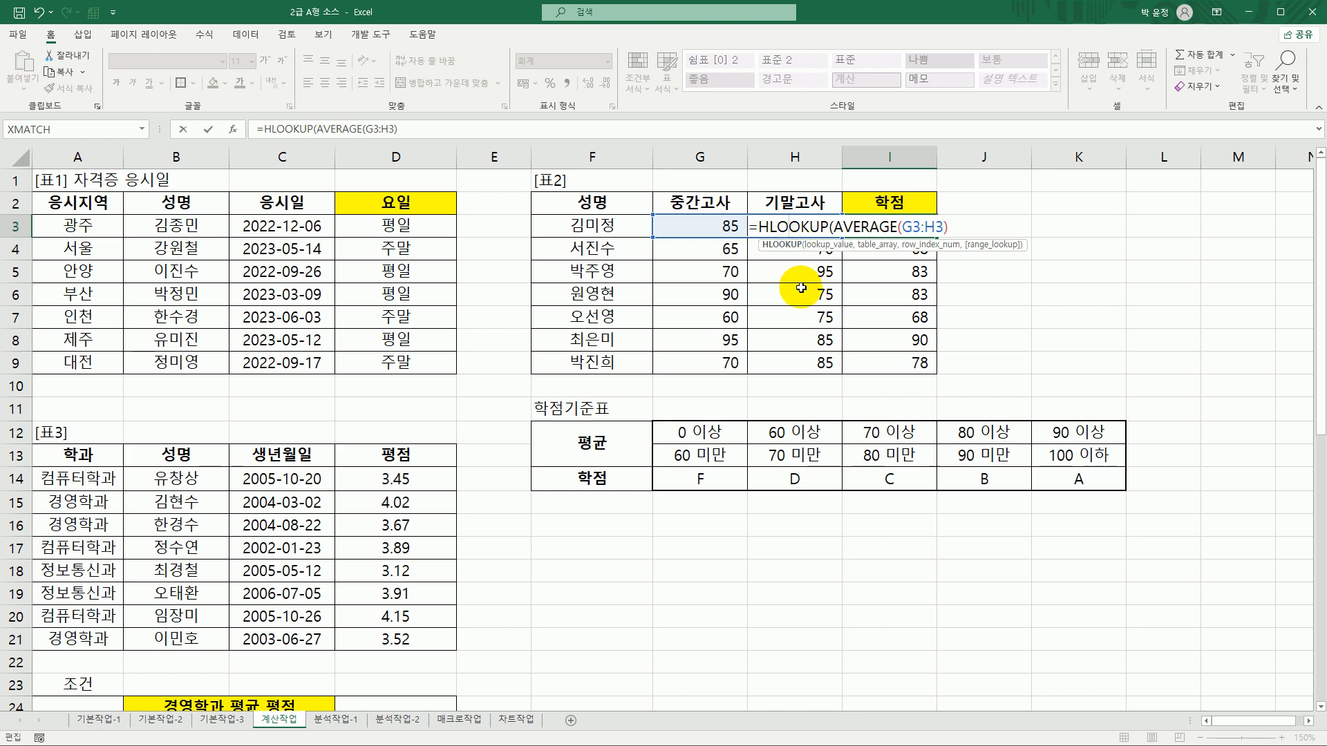
pyautogui.click(225, 129)
pyautogui.moveTo(776, 163); pyautogui.dragTo(257, 191)
pyautogui.click(324, 226)
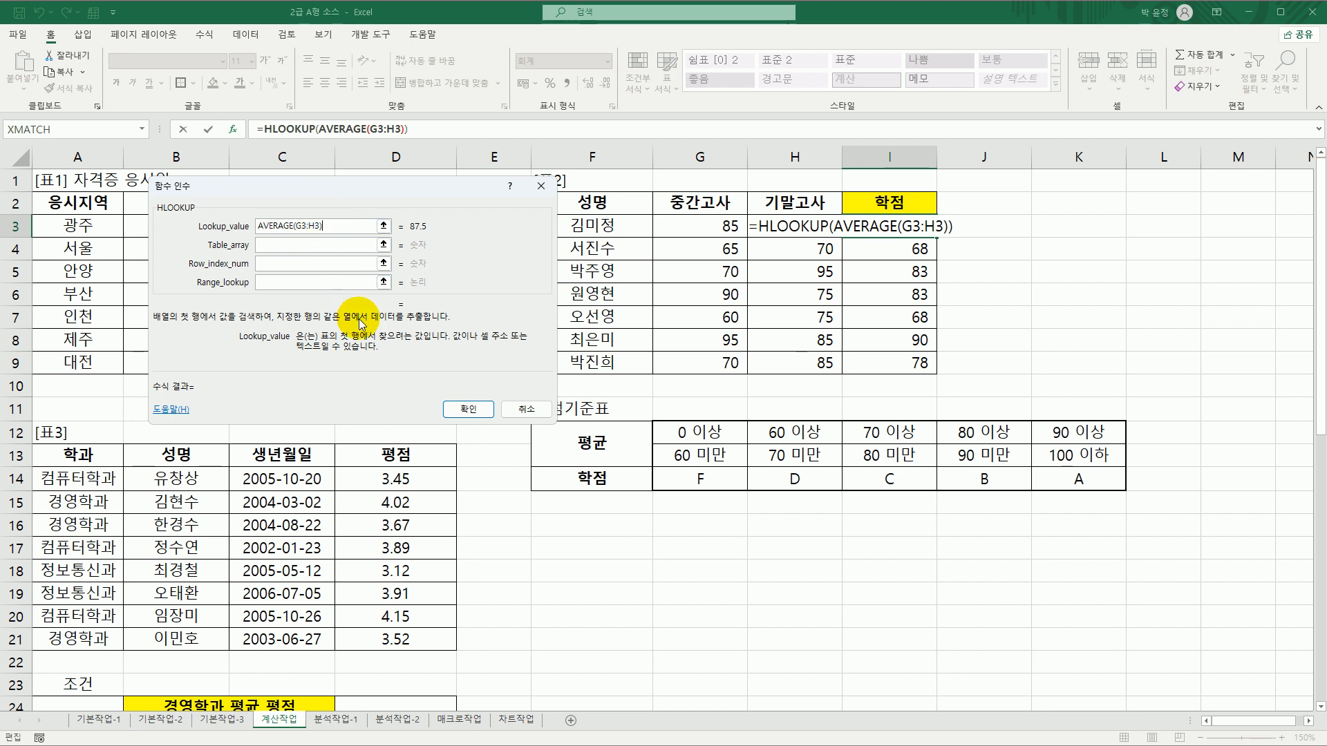
# Set the HLOOKUP table array to the absolute range $G$12:$K$14 of the 학점기준표
pyautogui.click(267, 246)
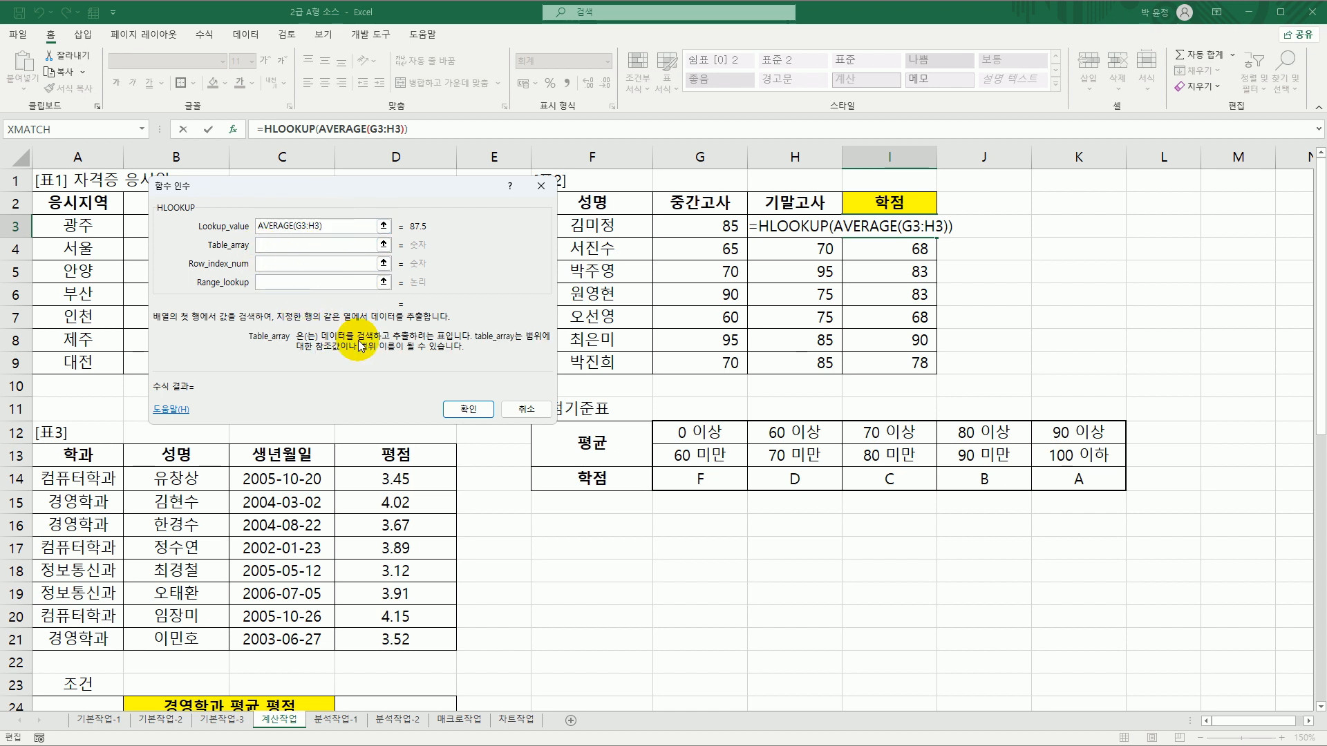
pyautogui.moveTo(693, 434); pyautogui.dragTo(1052, 479)
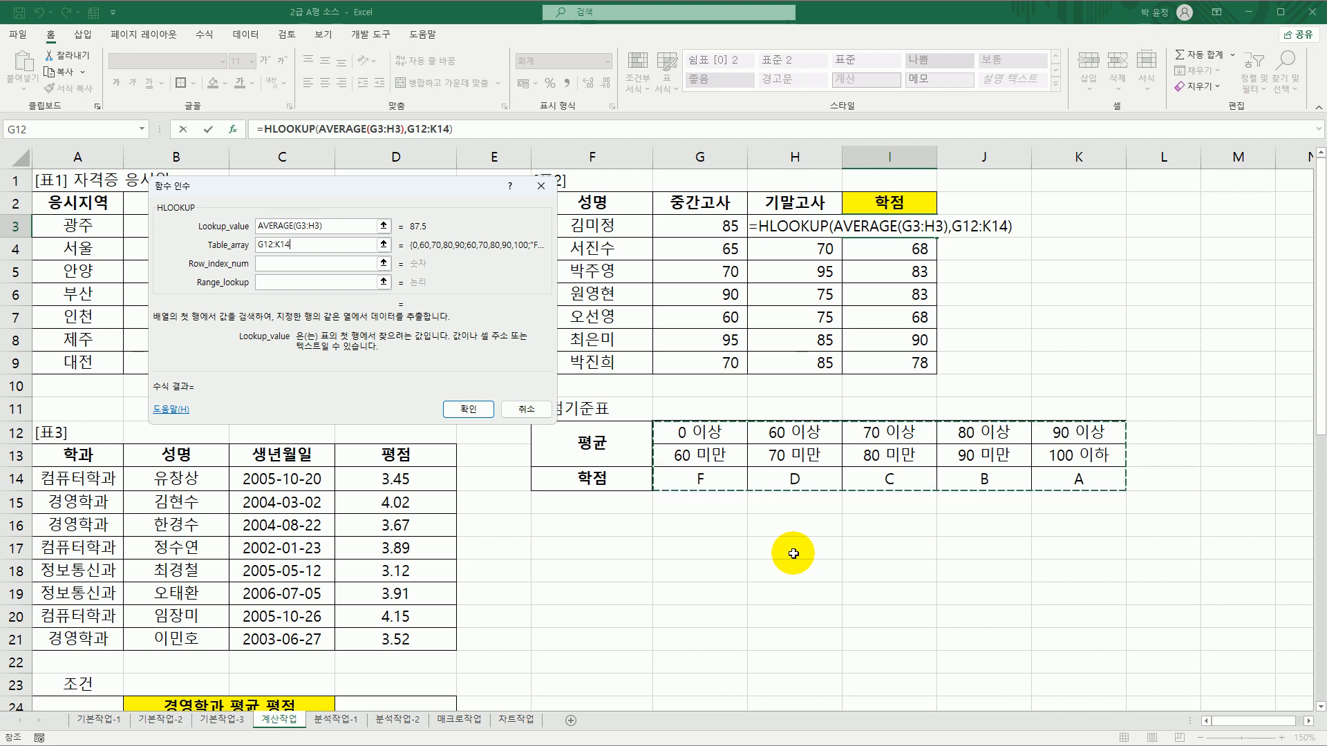
pyautogui.press('F4')
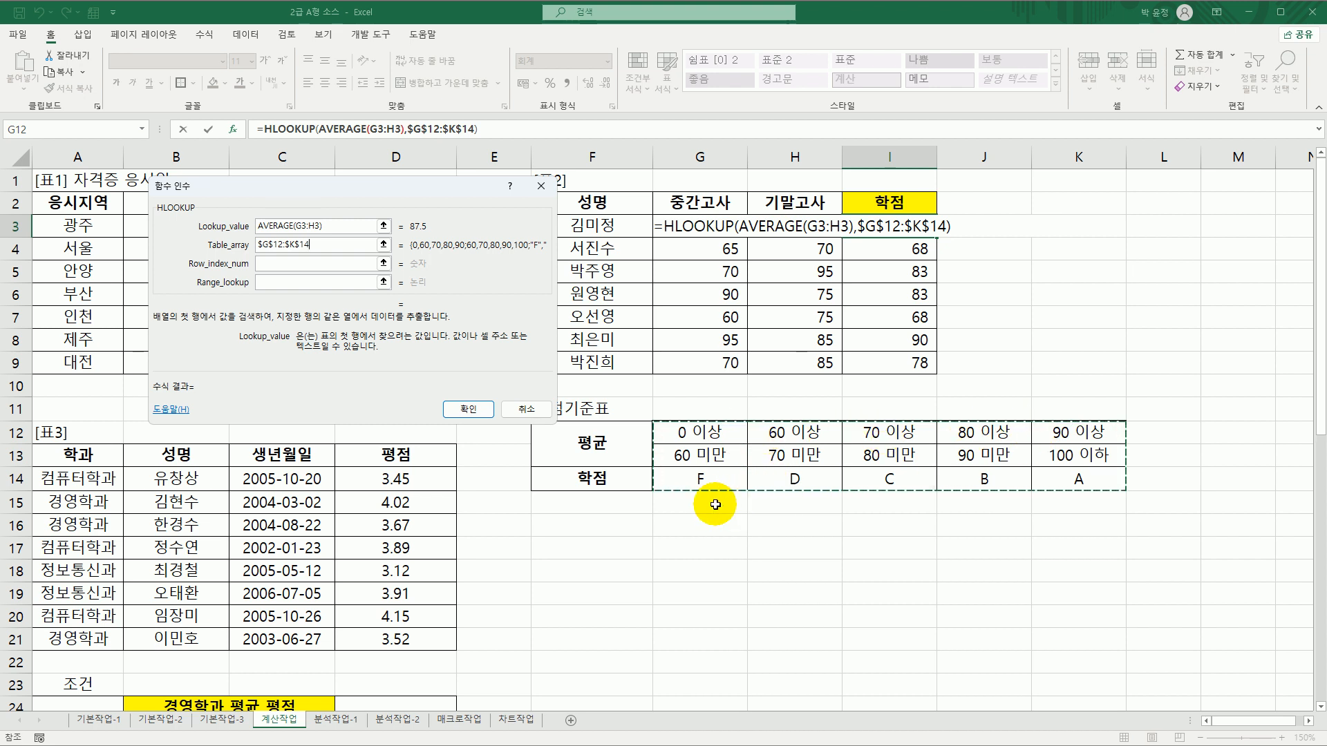
# Set the HLOOKUP row index number to 3 and the range lookup to true for approximate matching
pyautogui.click(339, 264)
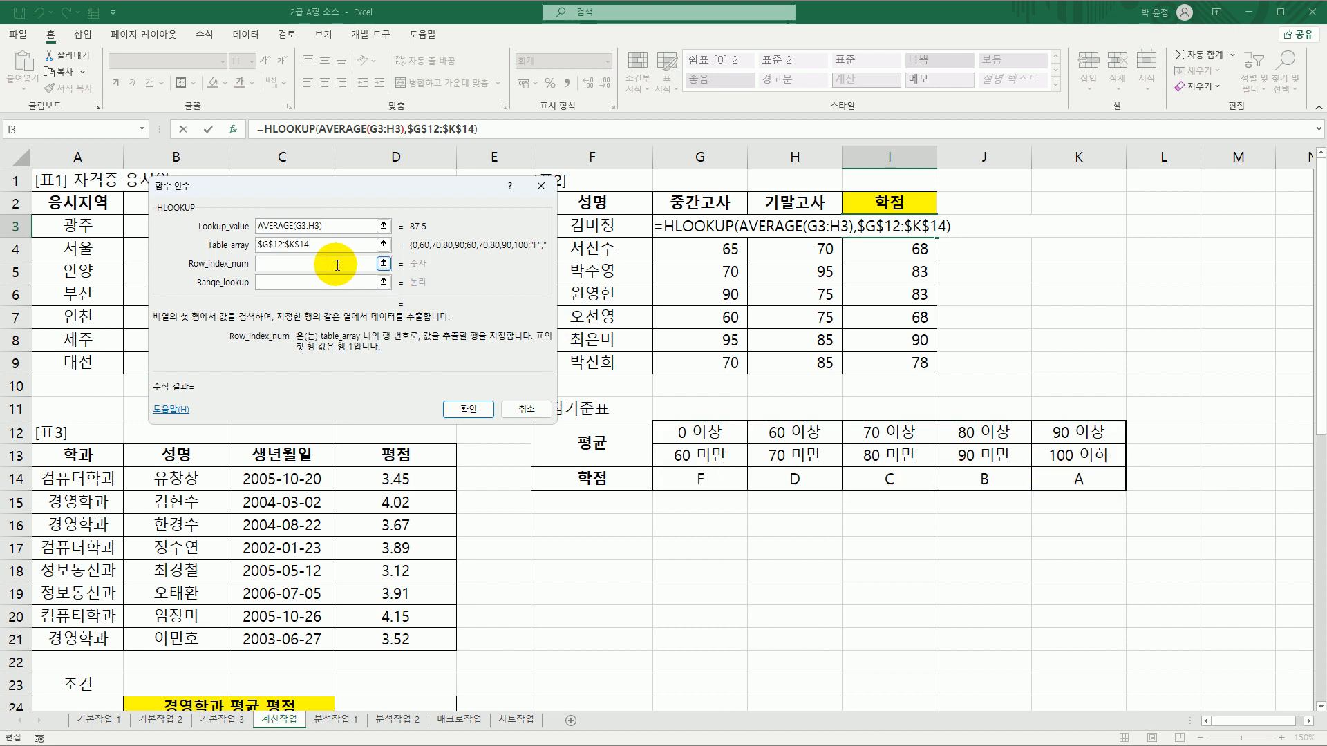
pyautogui.write('3')
pyautogui.click(322, 284)
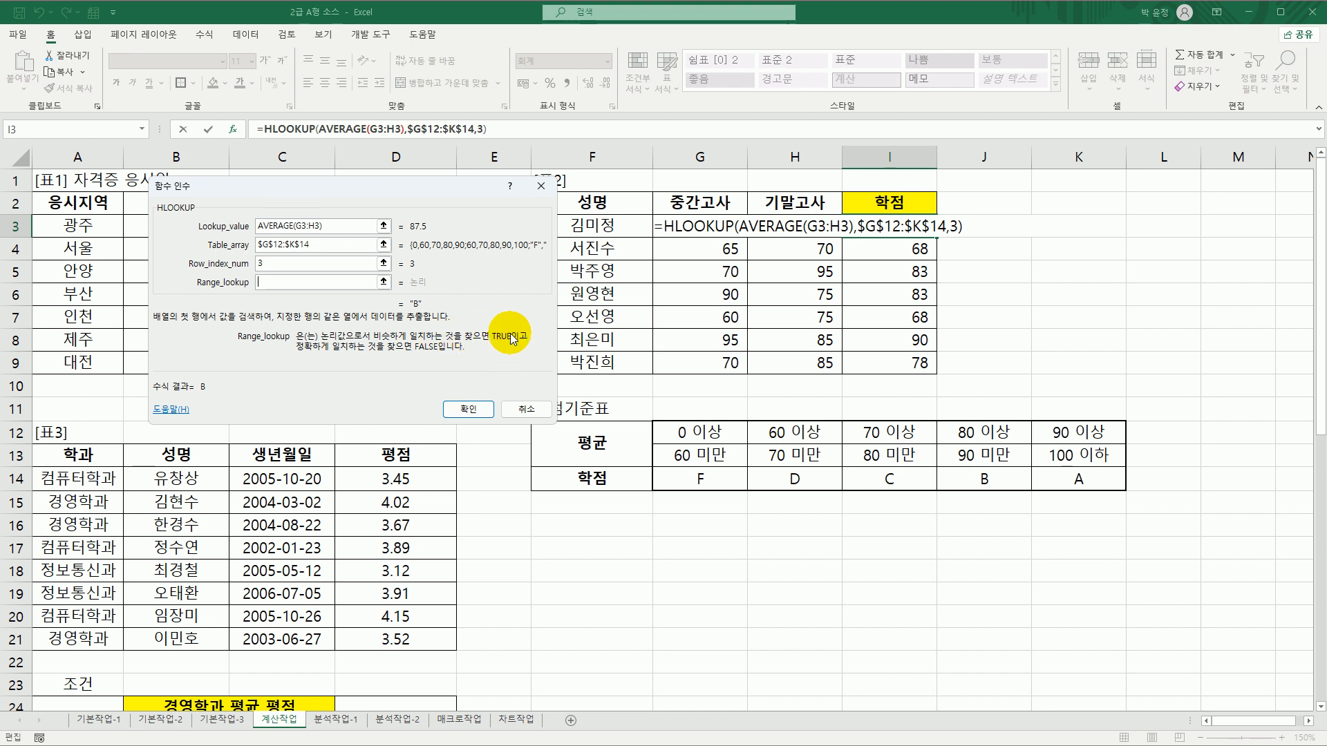
pyautogui.write('tru')
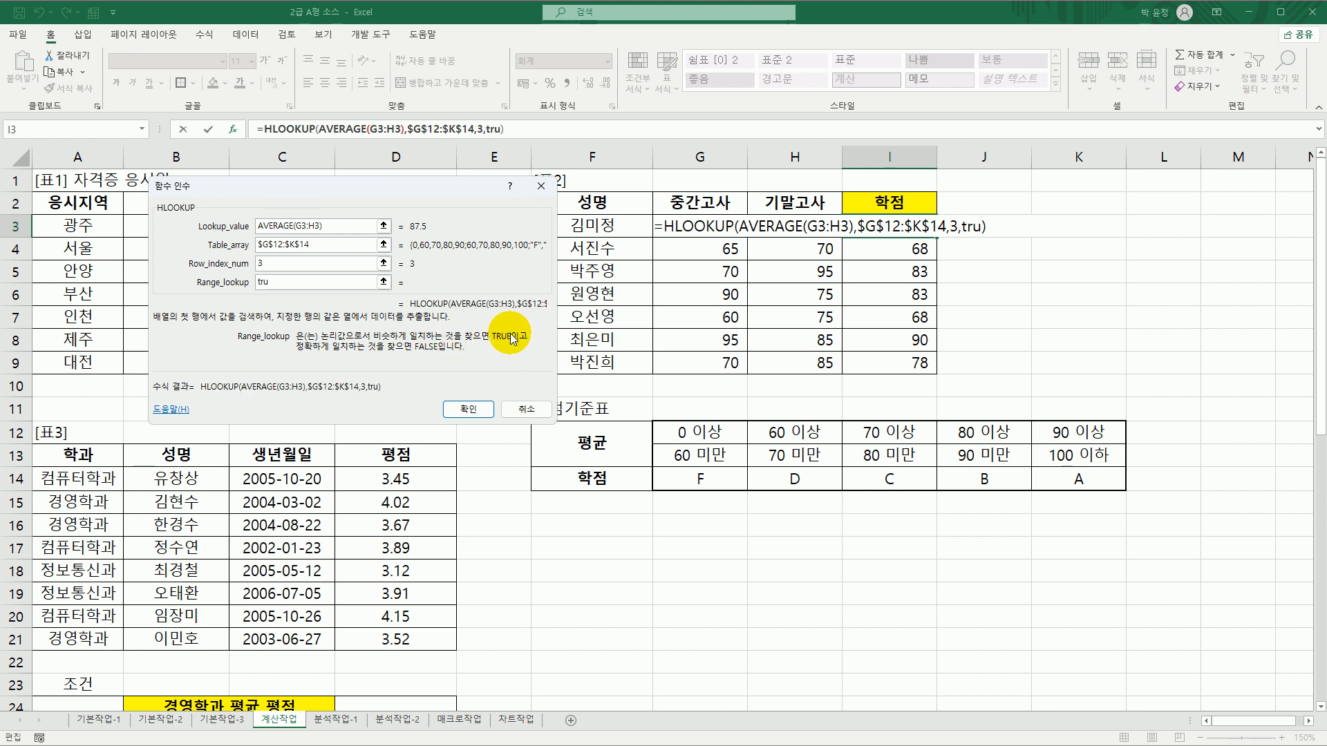
pyautogui.write('e')
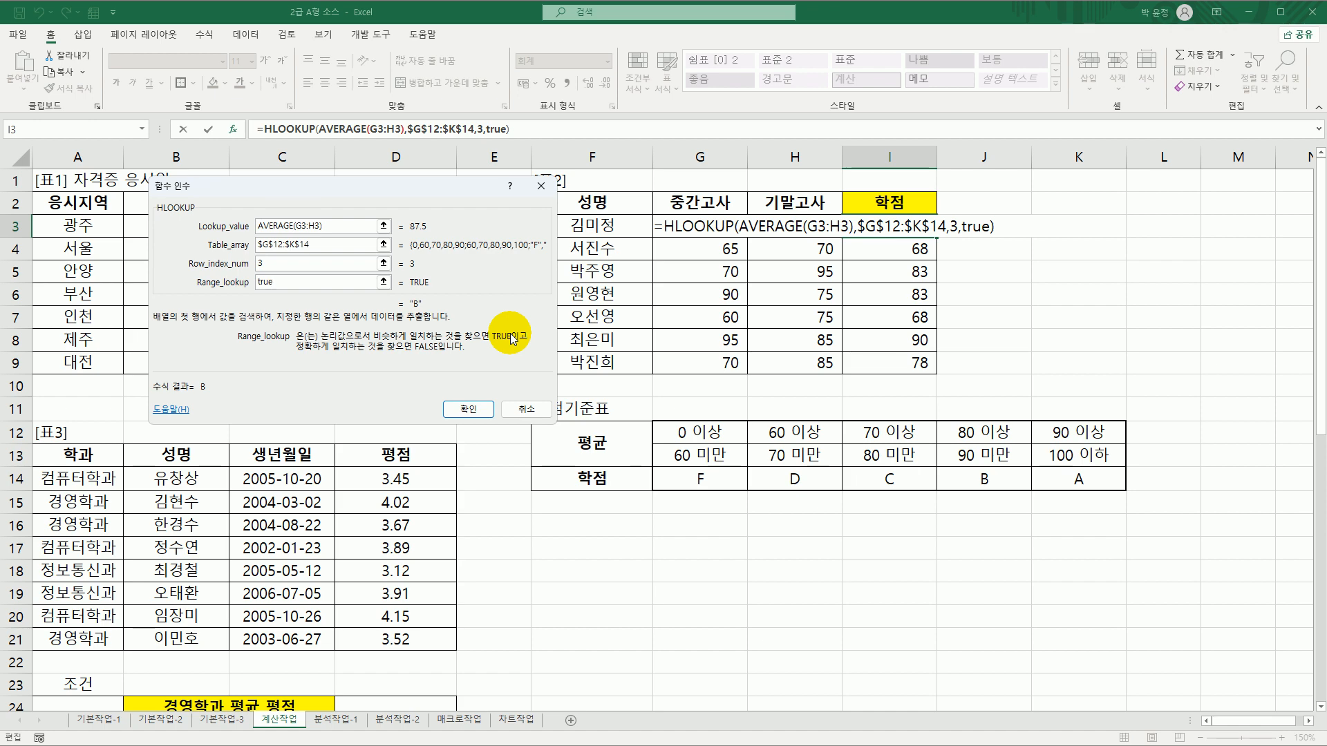
# Confirm the HLOOKUP formula in I3 and fill it down through I9
pyautogui.click(470, 408)
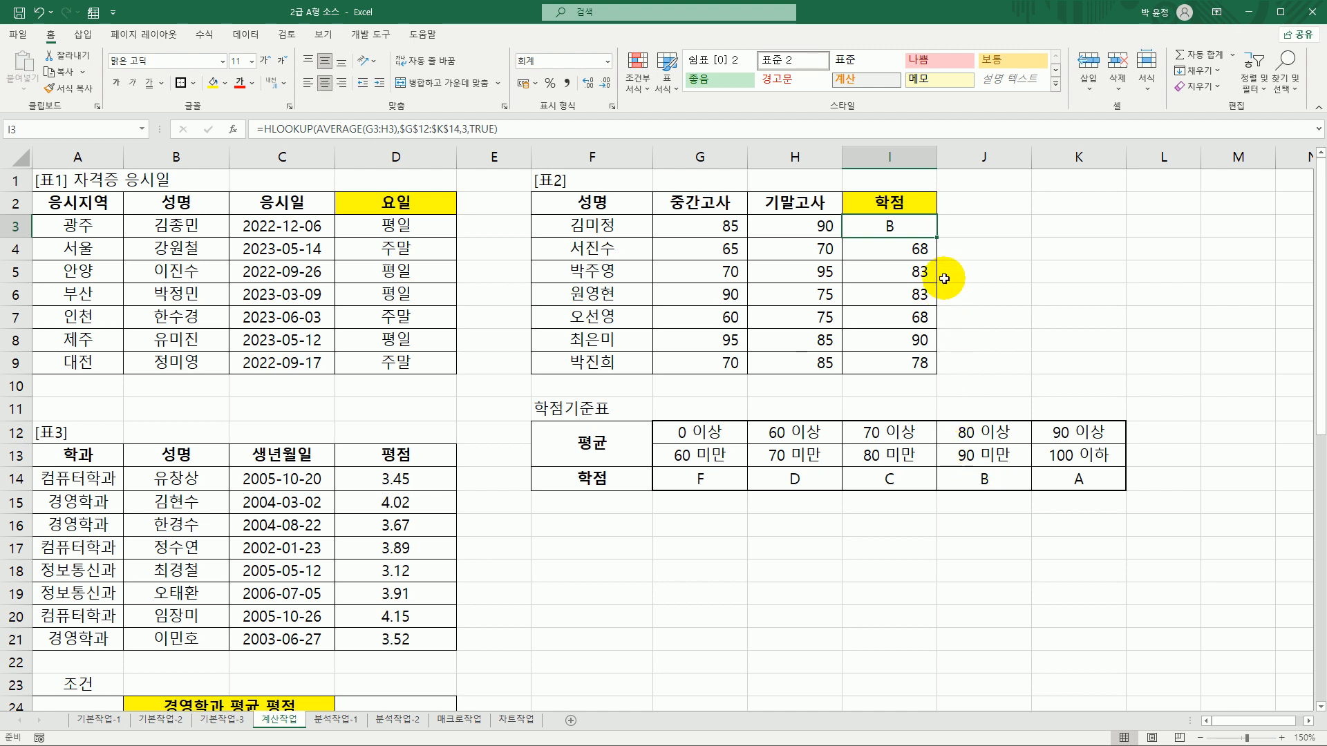
pyautogui.moveTo(936, 237); pyautogui.dragTo(931, 376)
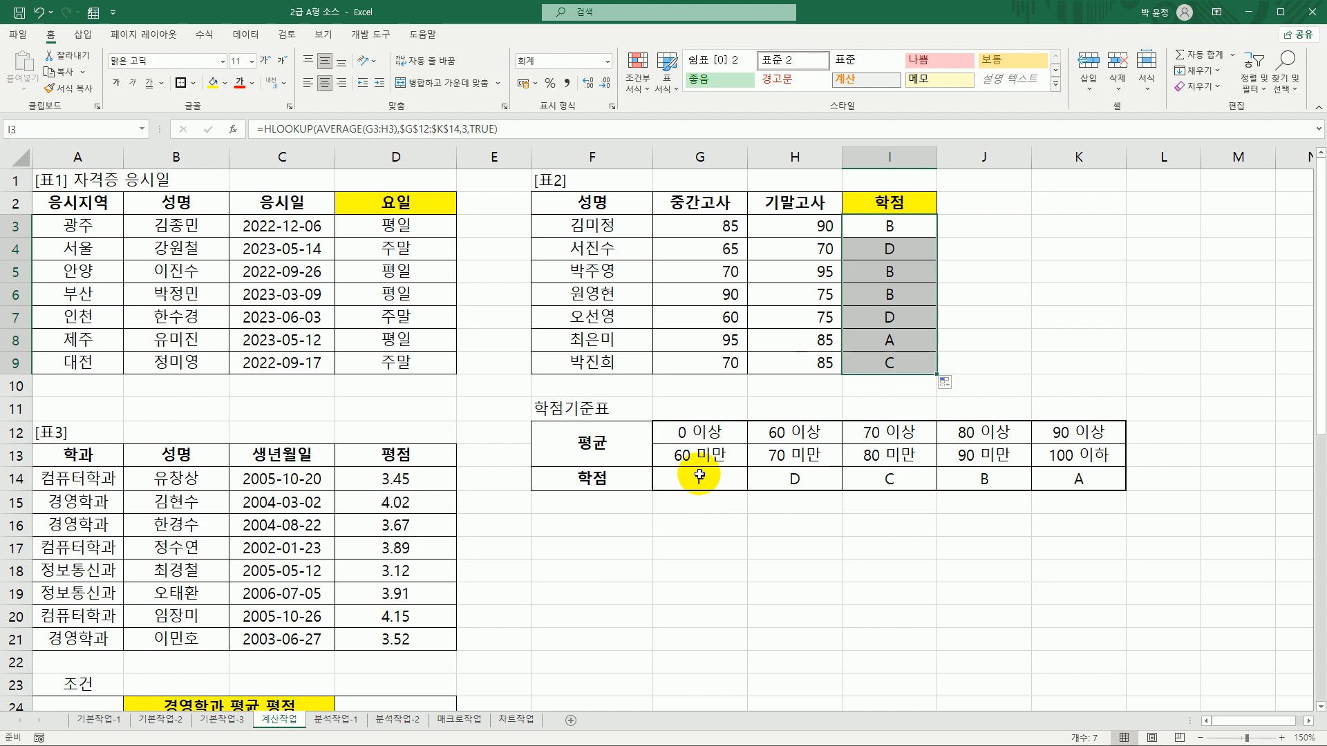
# Examine 표3's 학과 header and 경영학과 entries against the blank 조건 cells A24:A25
pyautogui.scroll(-4, 698, 405)
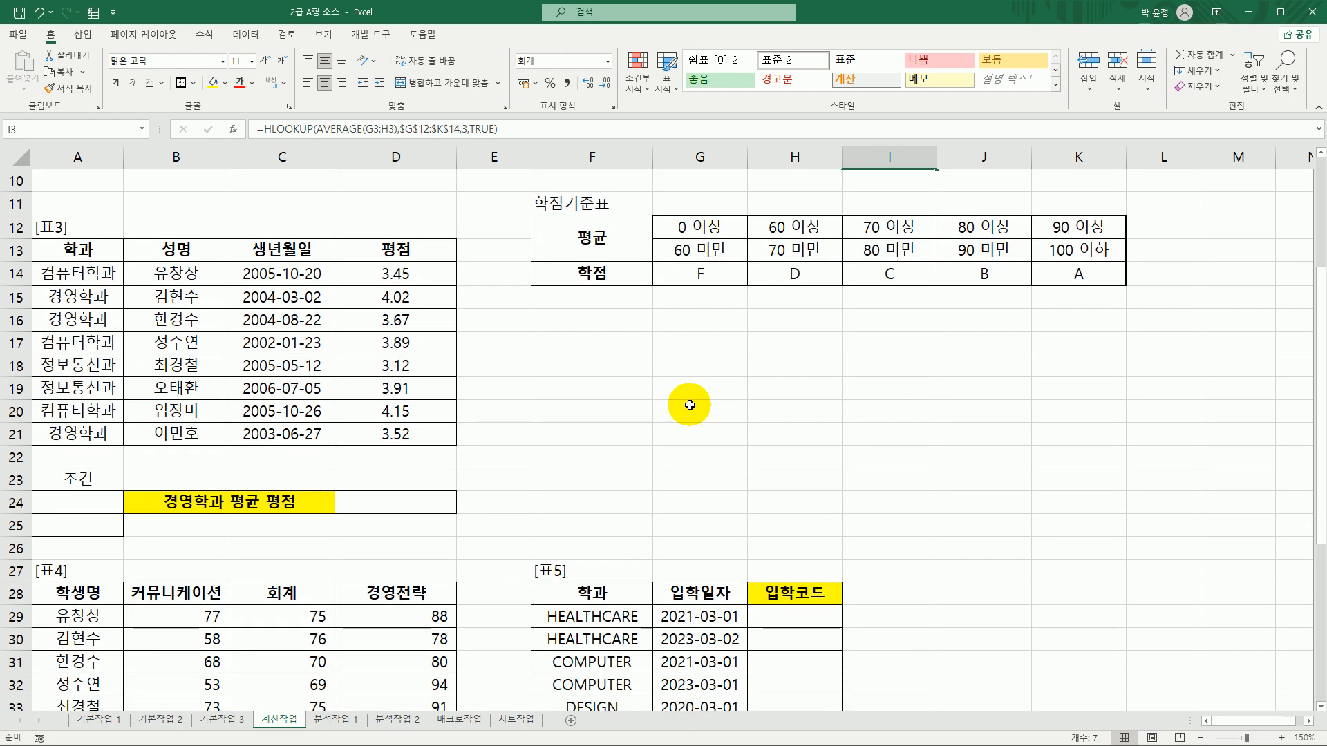
pyautogui.scroll(1, 610, 403)
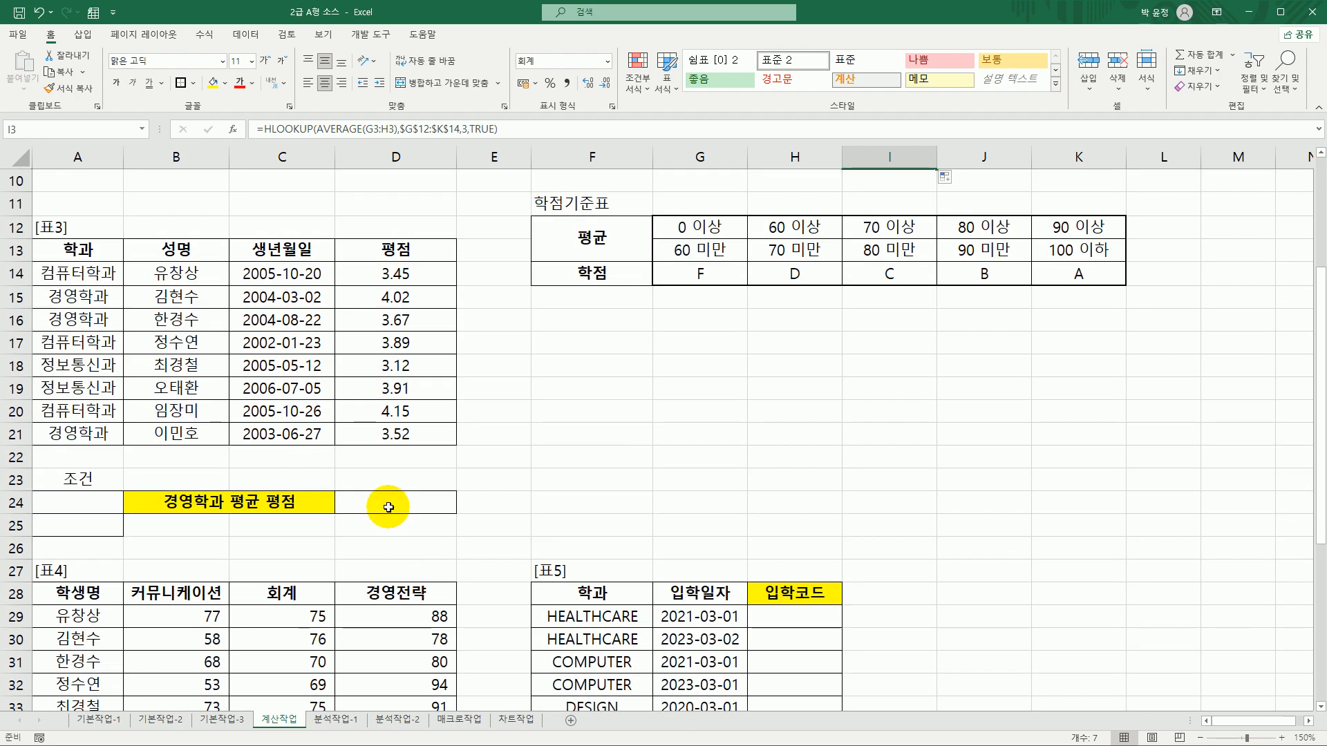
pyautogui.click(97, 506)
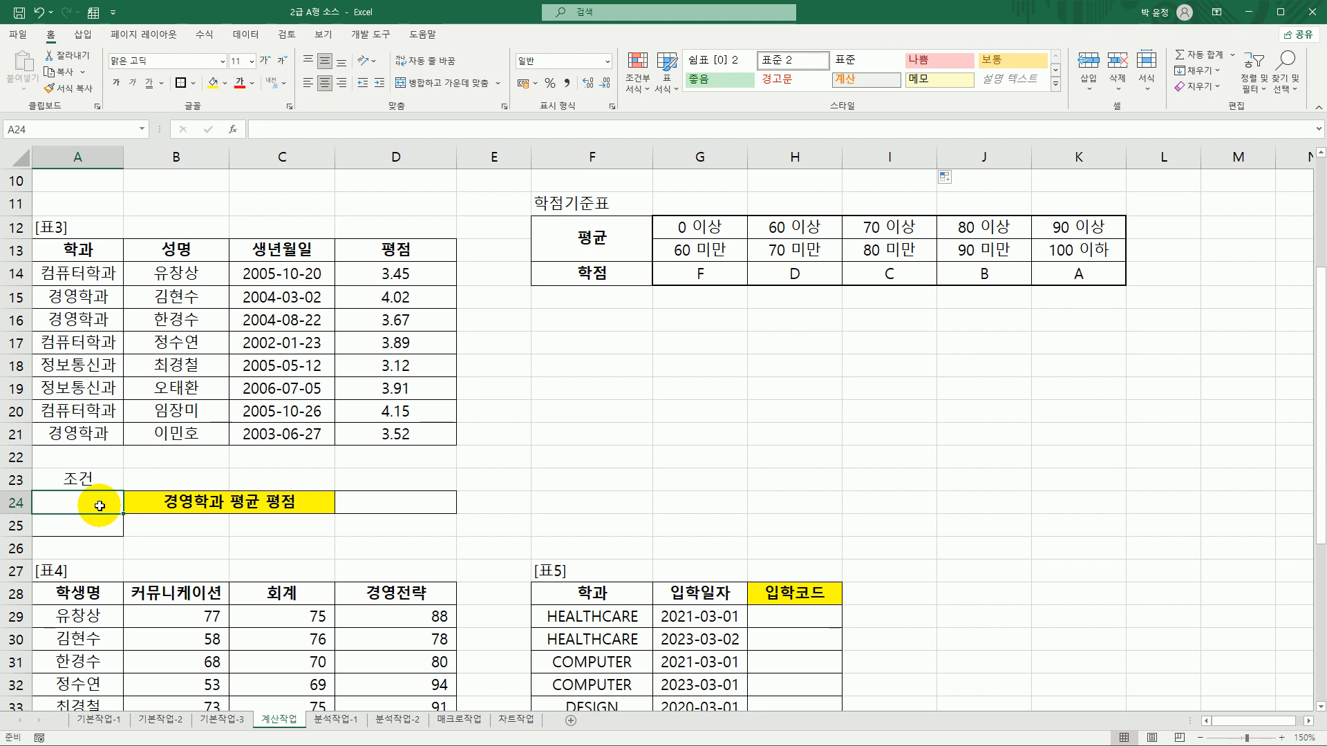
pyautogui.moveTo(78, 250); pyautogui.dragTo(78, 273)
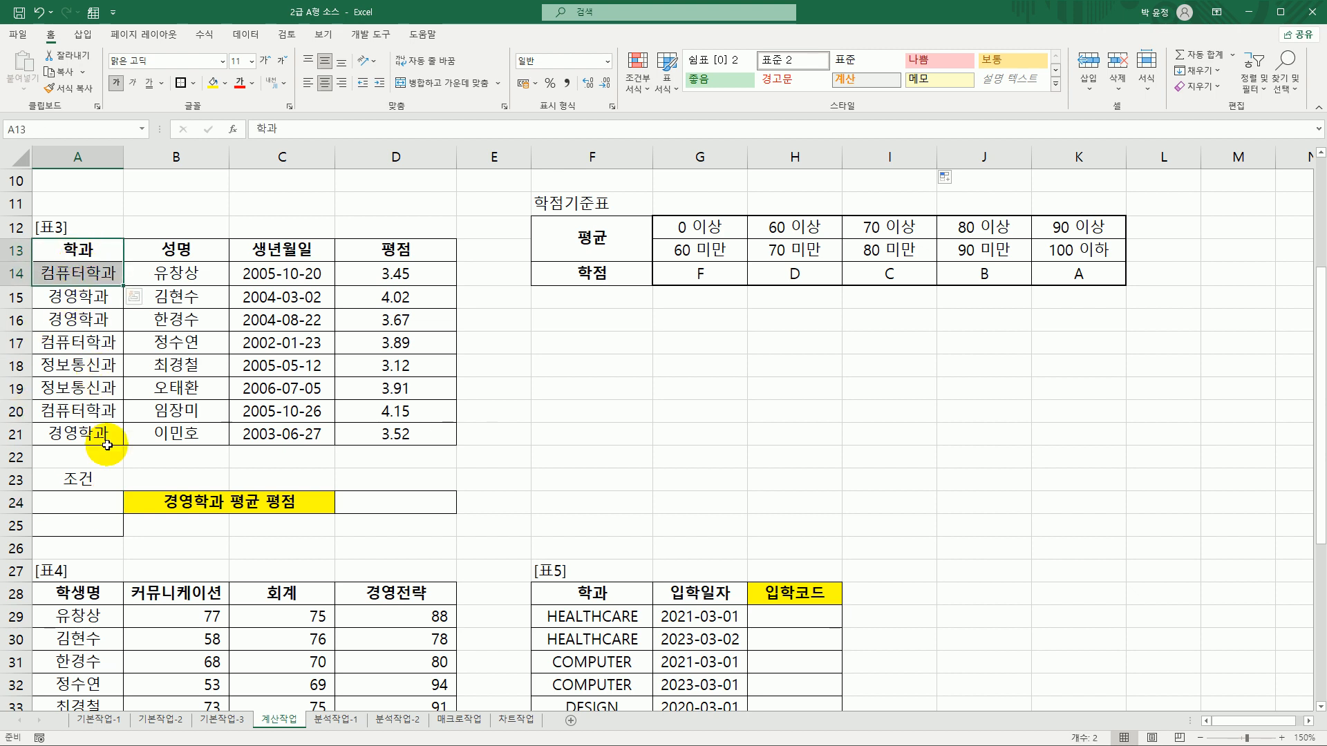
pyautogui.click(90, 301)
pyautogui.click(83, 250)
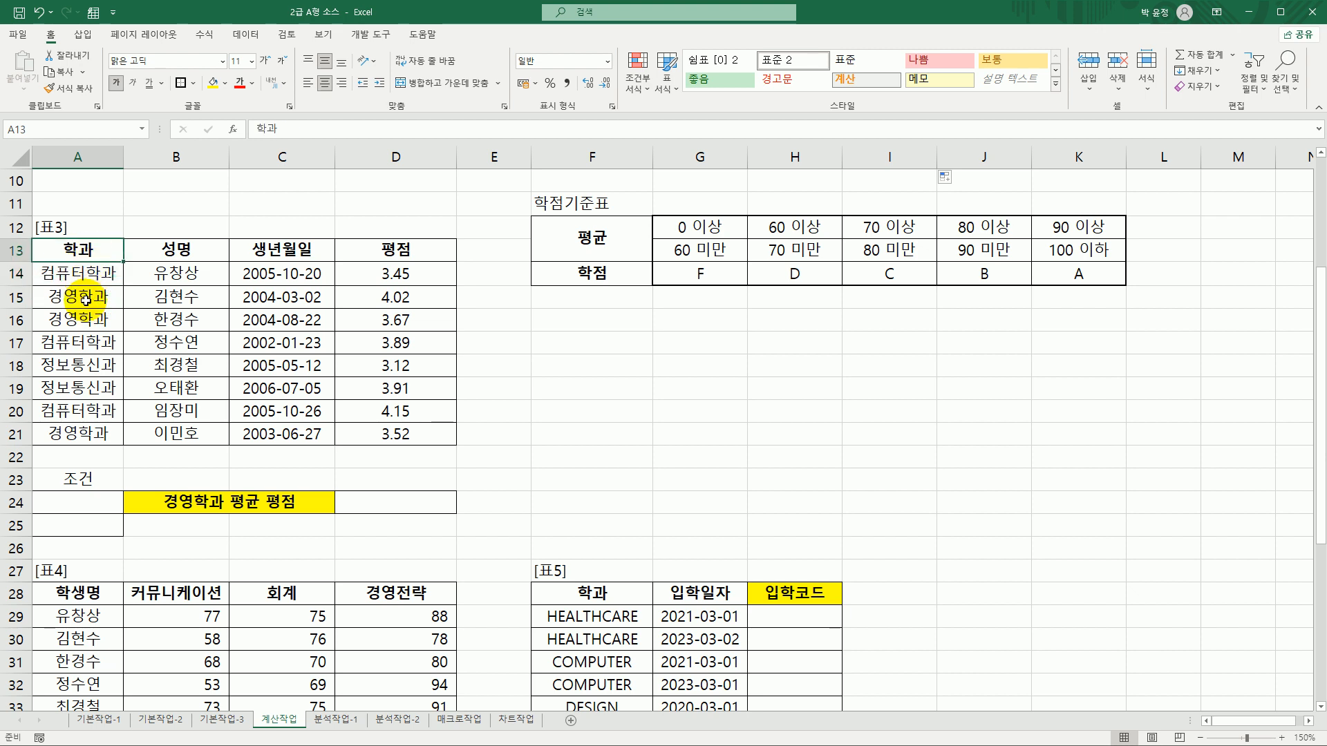
pyautogui.click(85, 298)
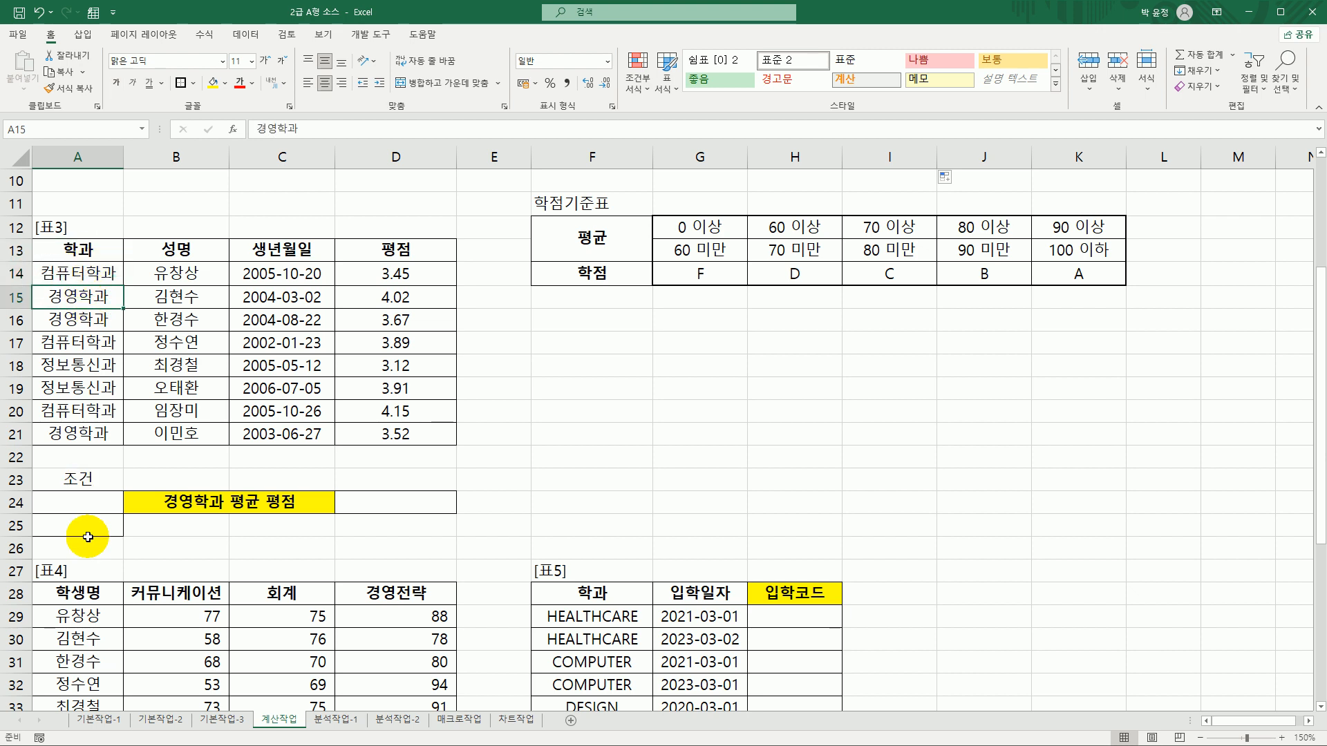
pyautogui.moveTo(89, 500); pyautogui.dragTo(89, 519)
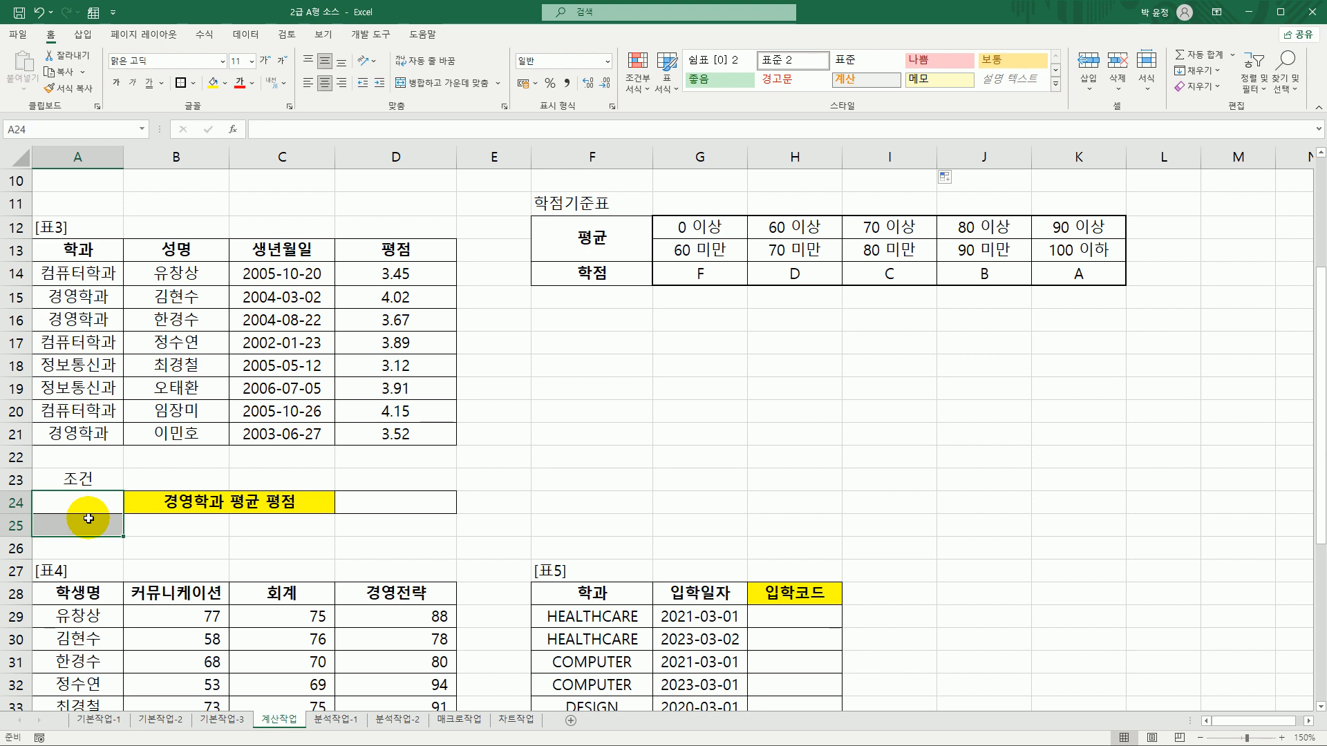
pyautogui.click(82, 506)
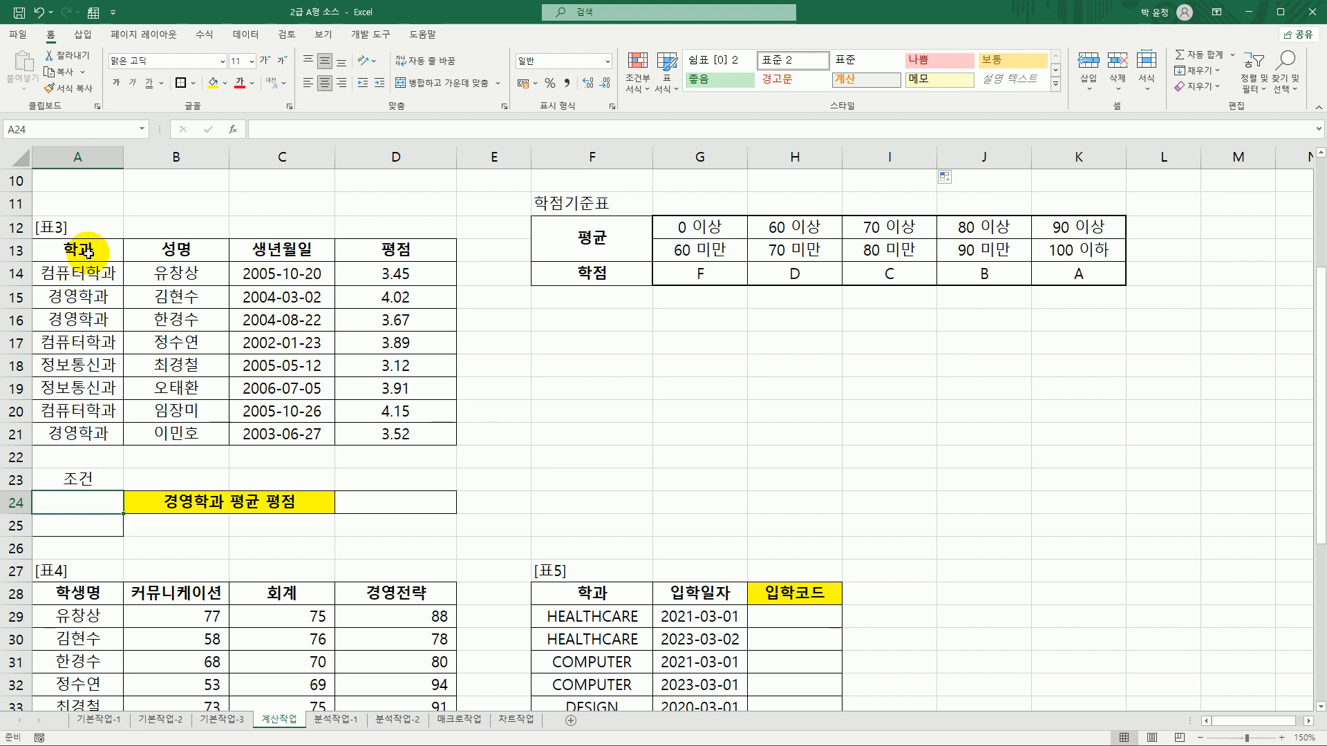
# Copy the 학과 header in A13 and 경영학과 in A15 together into the 조건 cells A24:A25
pyautogui.click(89, 250)
pyautogui.keyDown('ctrl'); pyautogui.click(82, 297); pyautogui.keyUp('ctrl')
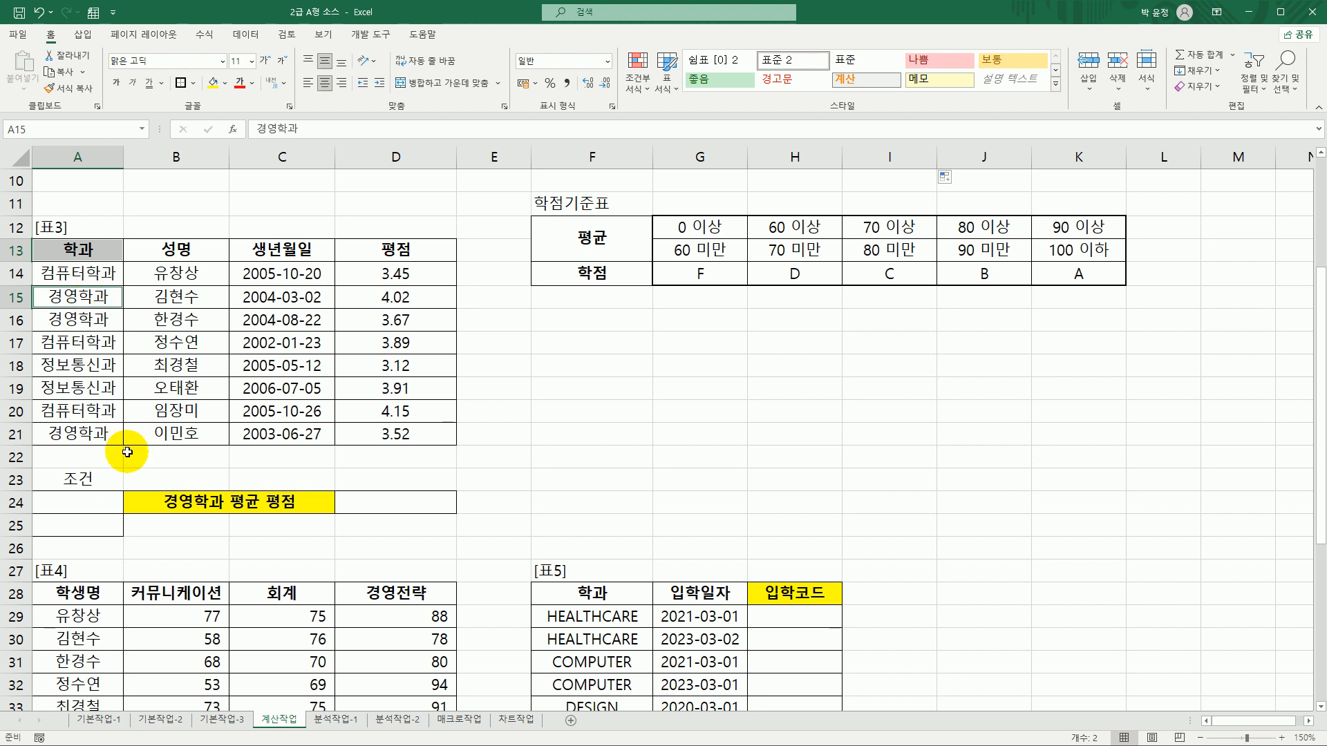
pyautogui.hotkey('ctrl', 'c')
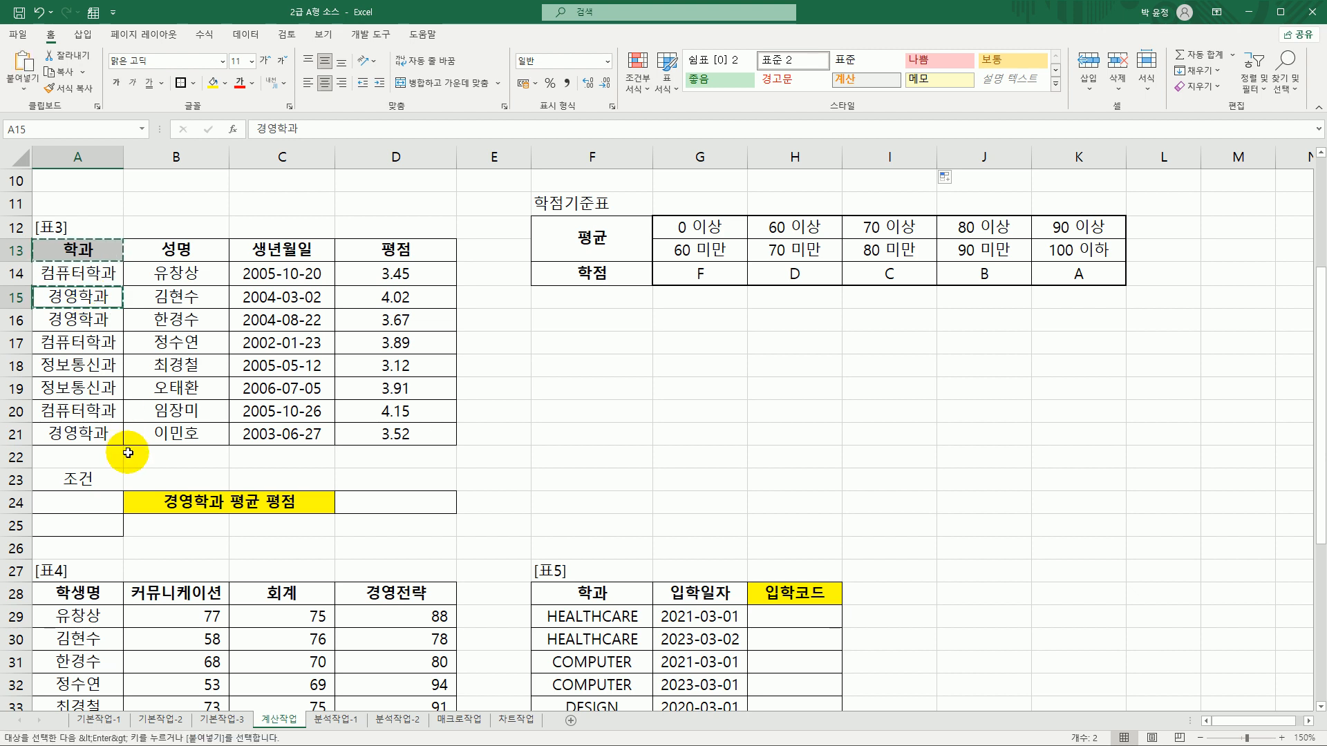
pyautogui.click(98, 506)
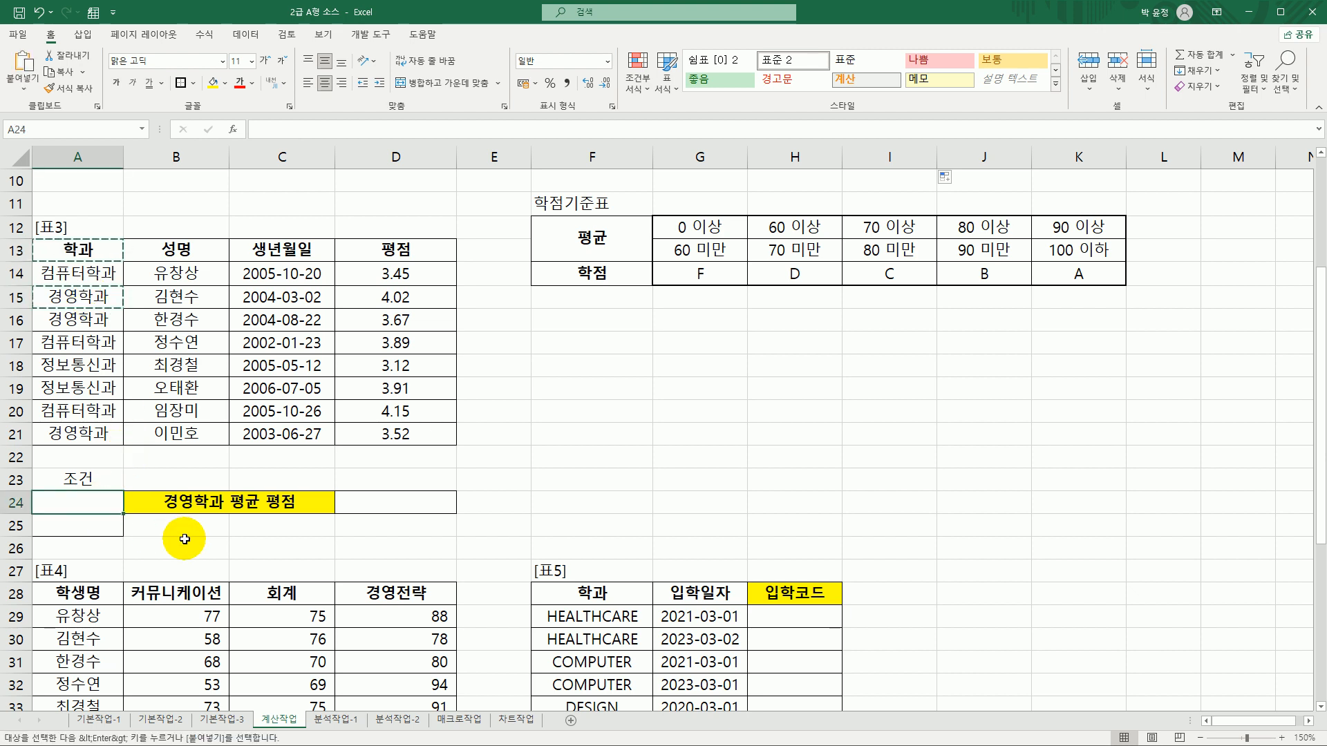
pyautogui.hotkey('ctrl', 'v')
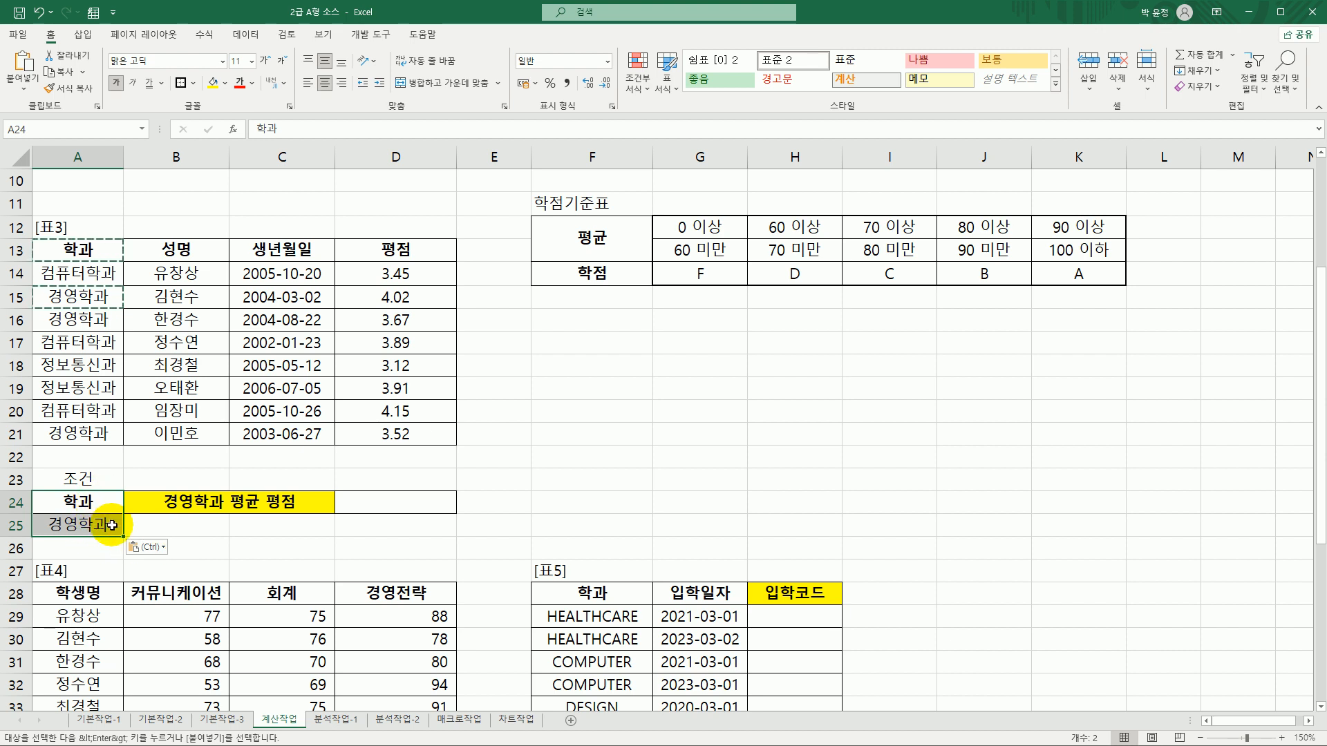
# Start a DAVERAGE formula in D24 and open its function arguments dialog, moved clear of 표3
pyautogui.click(372, 502)
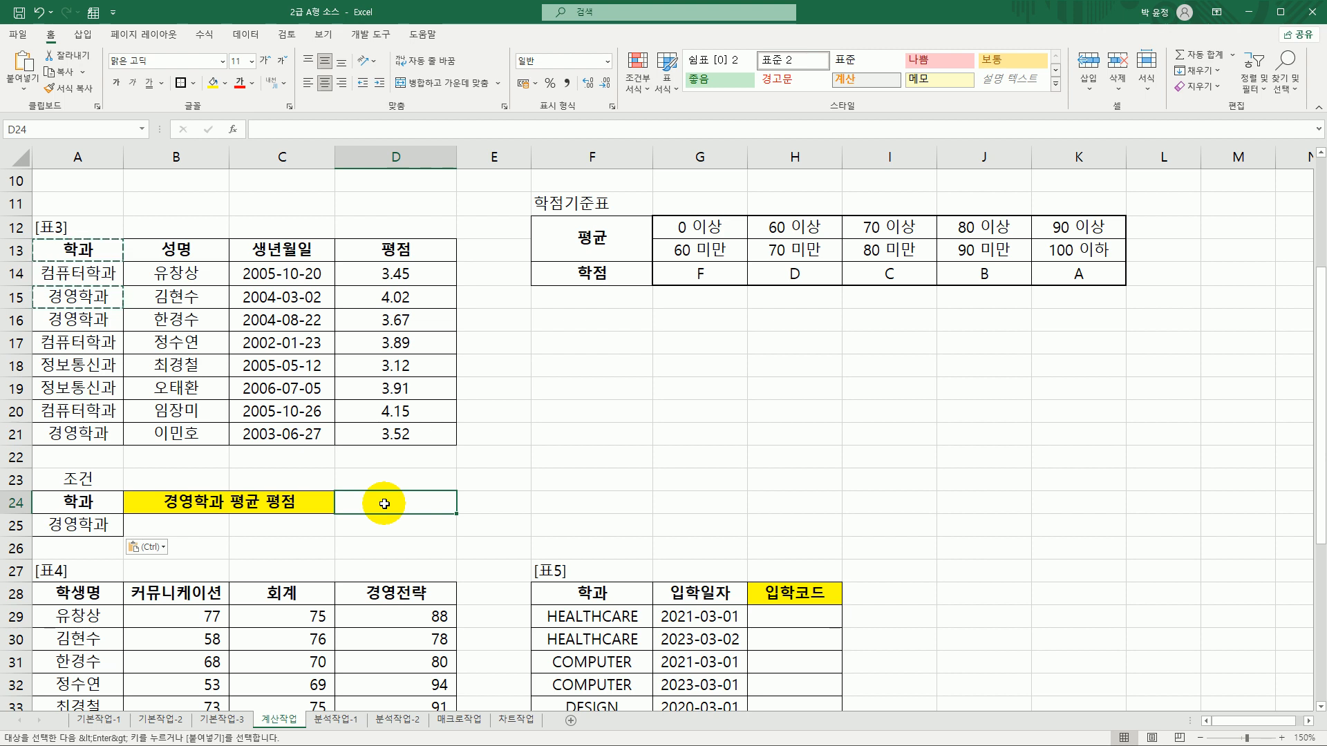
pyautogui.press('Escape')
pyautogui.write('=')
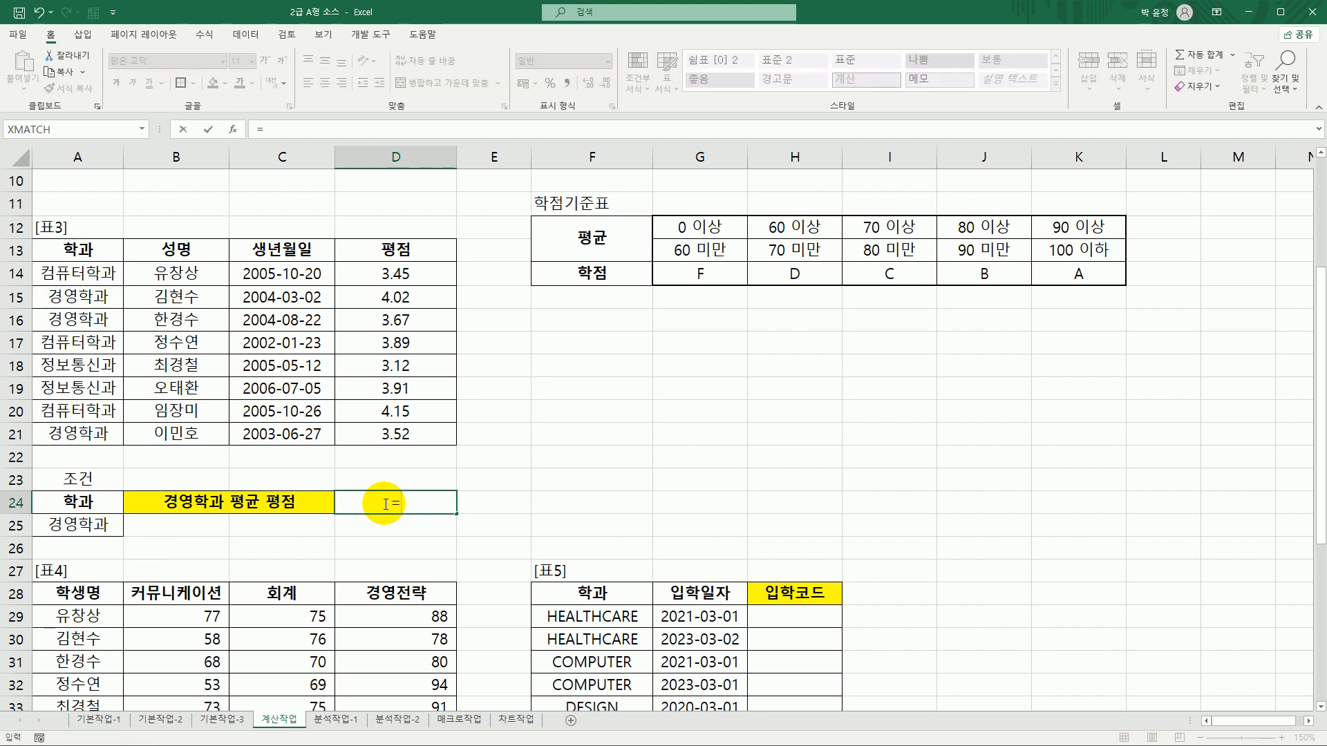
pyautogui.write('d')
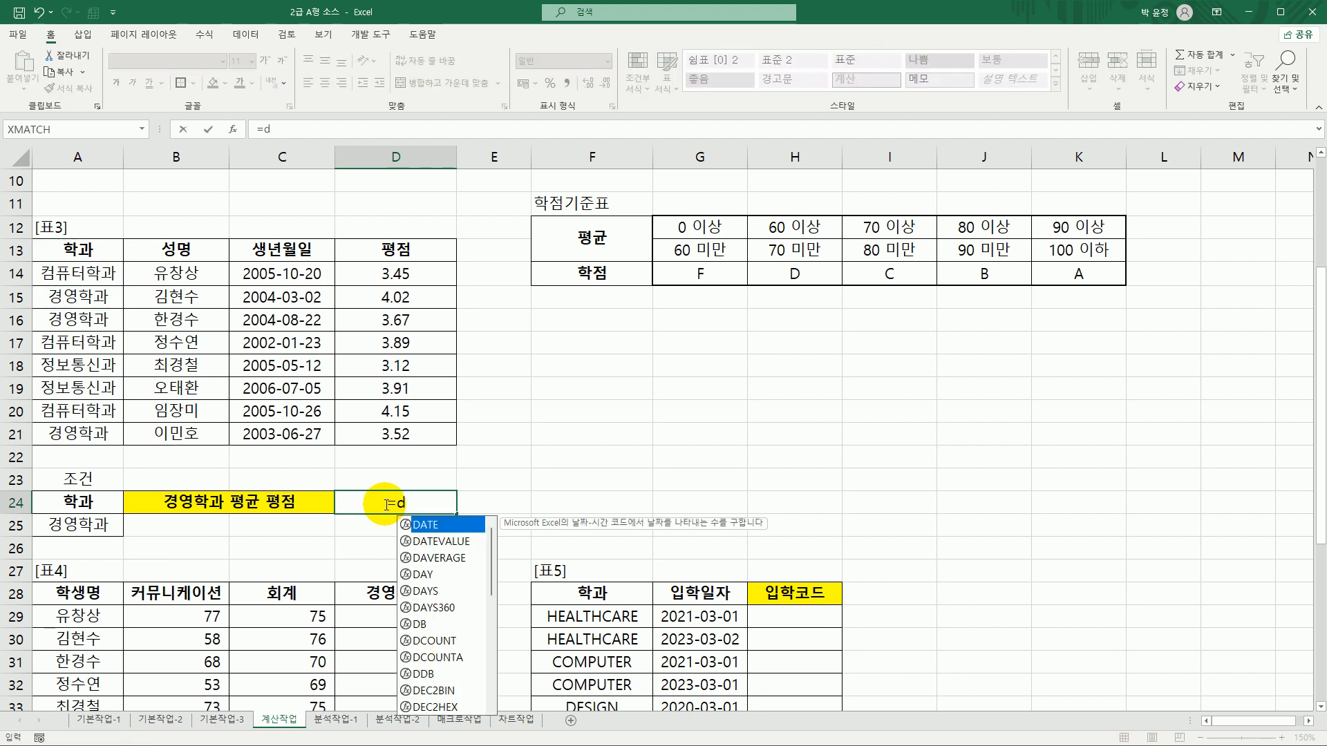
pyautogui.doubleClick(463, 558)
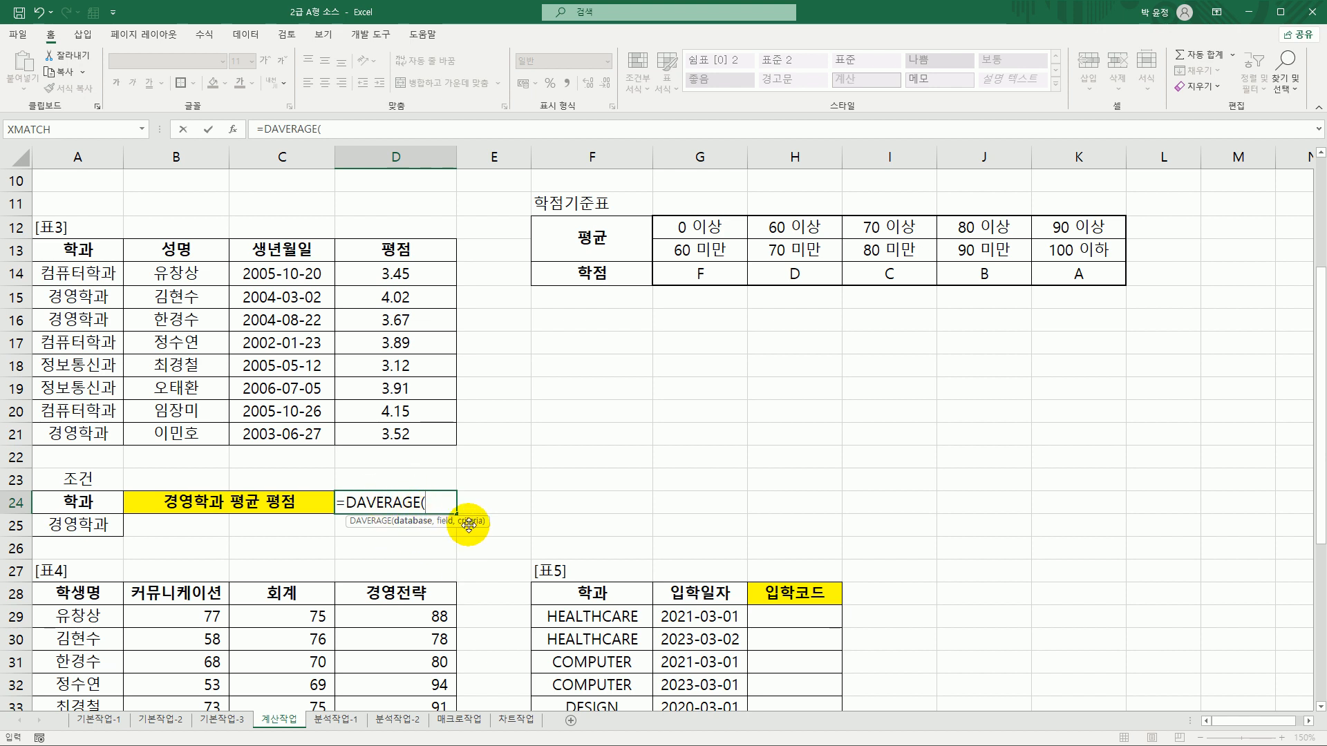
pyautogui.click(233, 130)
pyautogui.moveTo(350, 185); pyautogui.dragTo(731, 200)
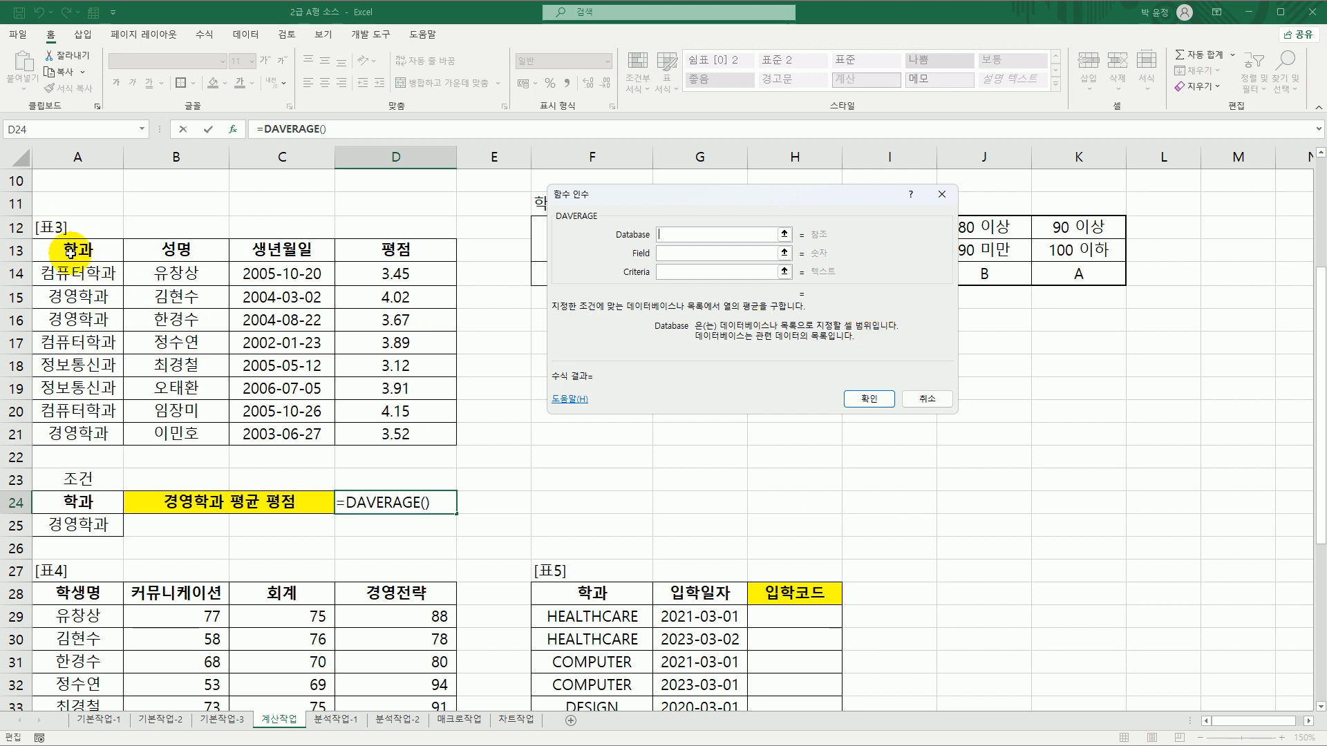
# Set the DAVERAGE database to A13:D21, the field to D13 and the criteria to A24:A25, and confirm the formula
pyautogui.moveTo(69, 256); pyautogui.dragTo(398, 431)
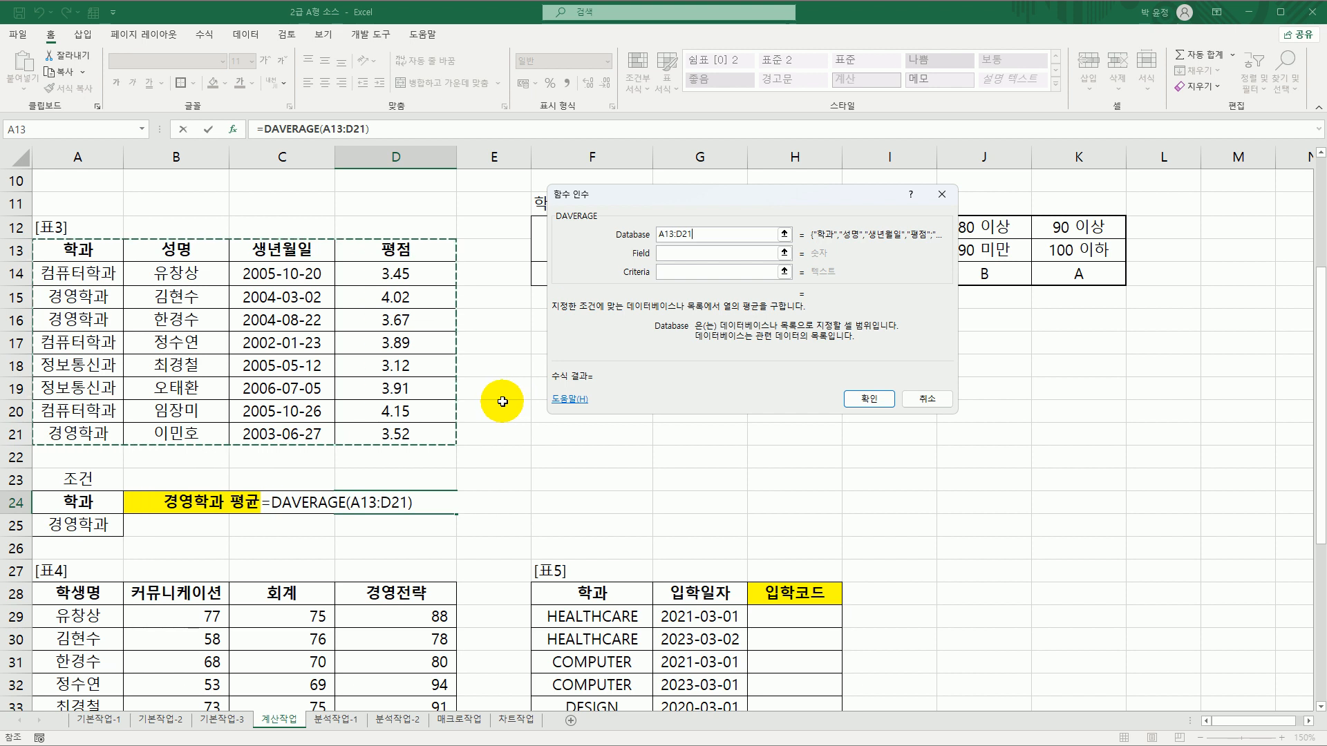
pyautogui.click(671, 259)
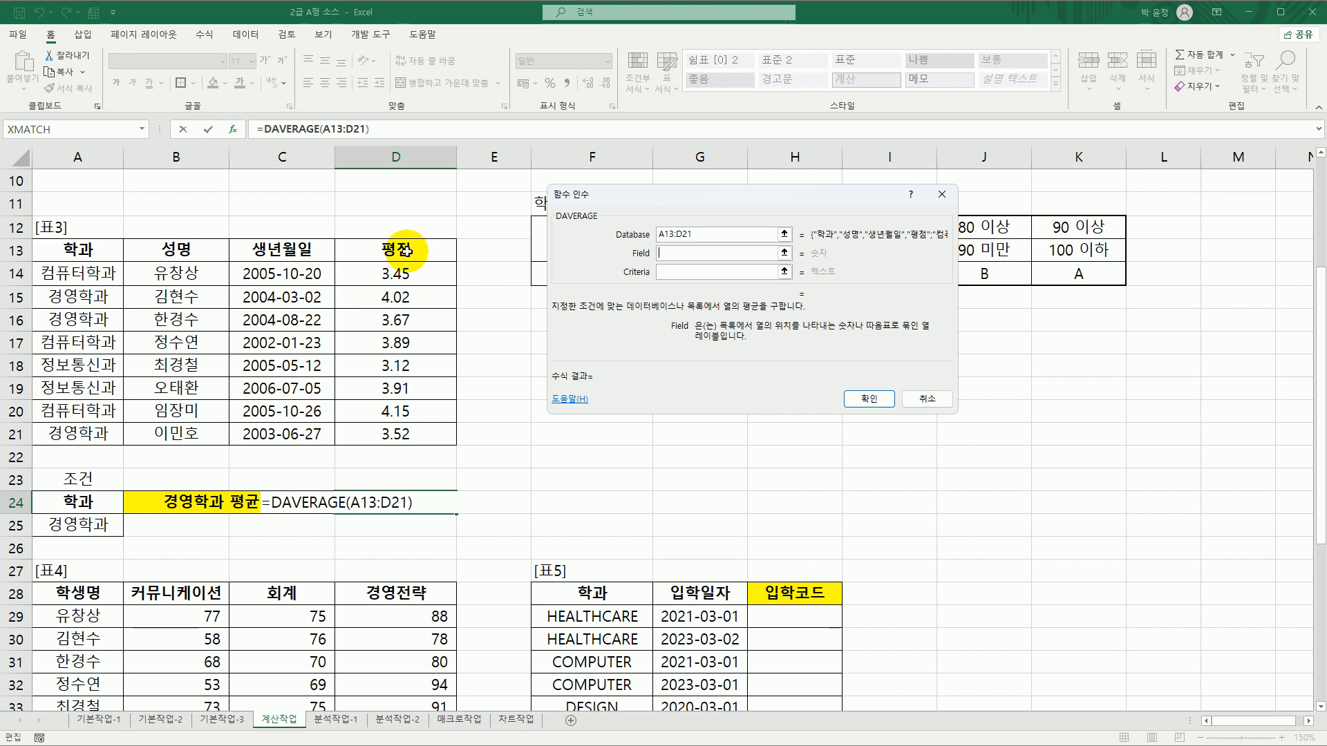
pyautogui.click(407, 251)
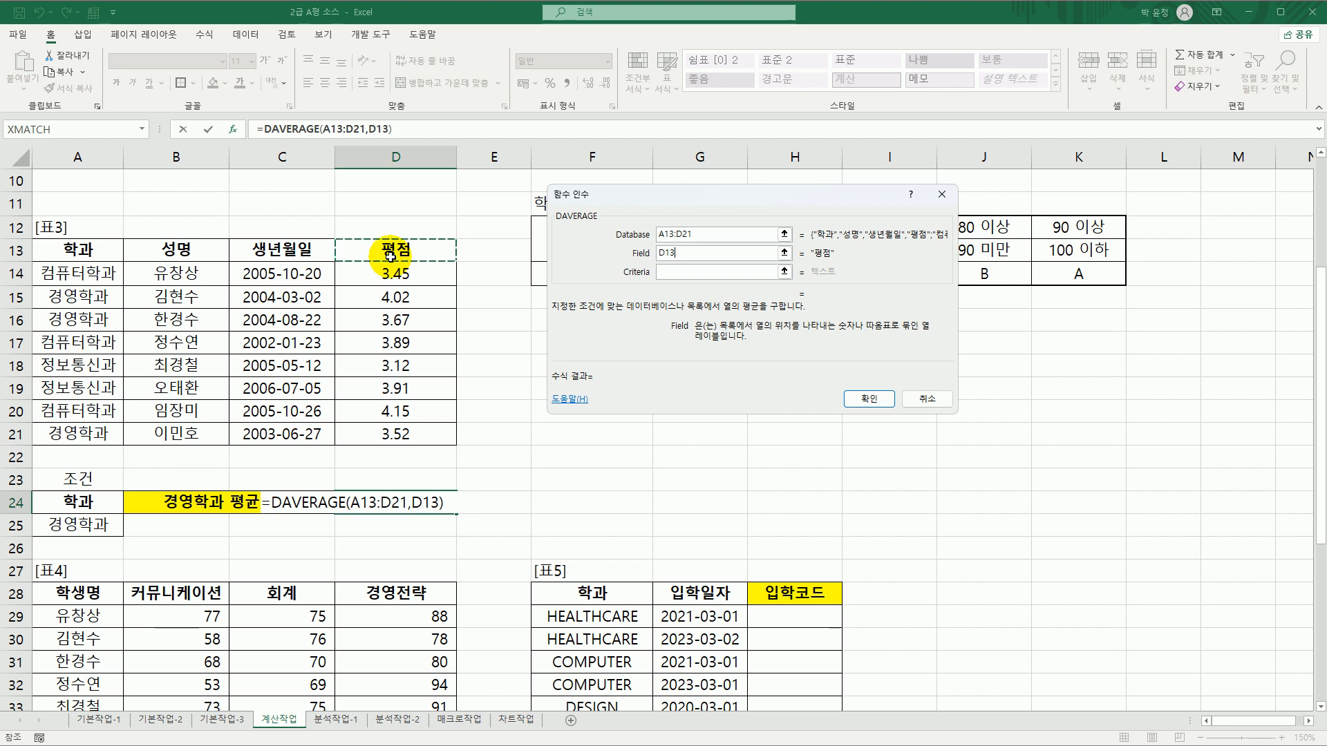
pyautogui.click(663, 272)
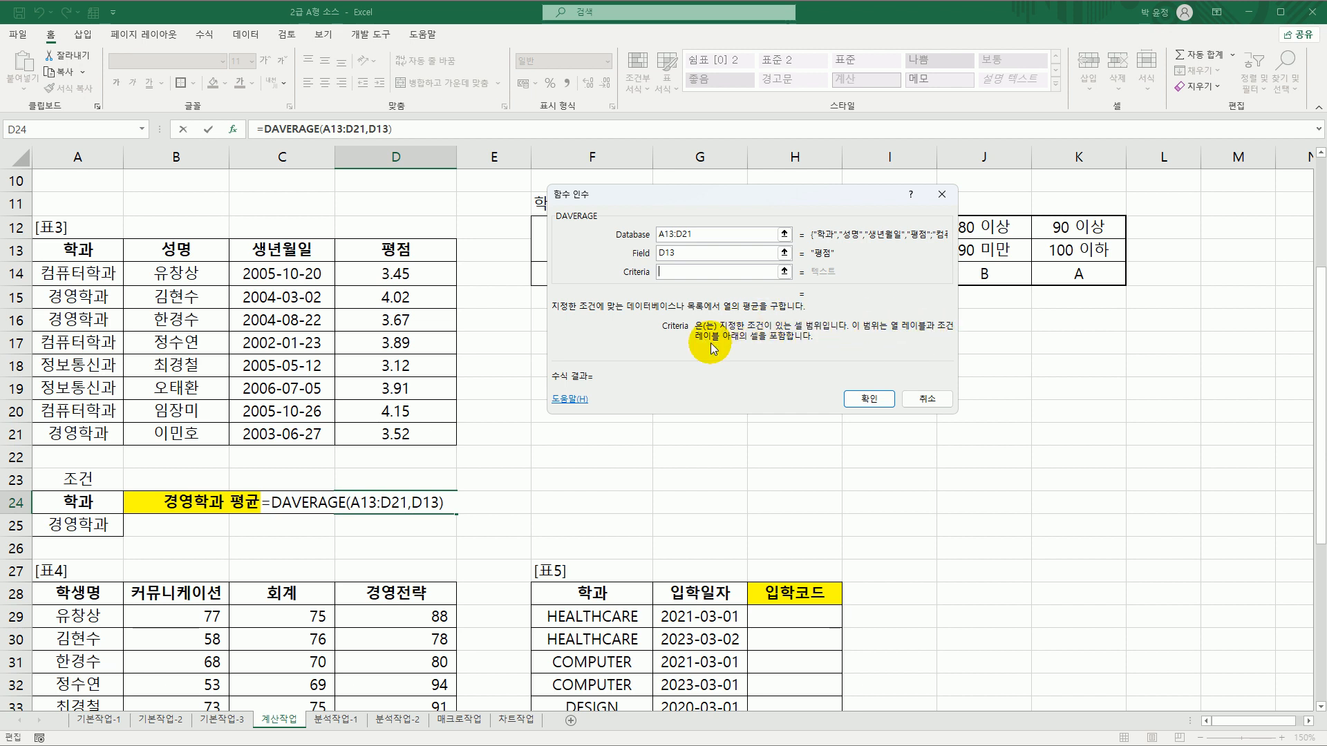
pyautogui.moveTo(100, 501); pyautogui.dragTo(100, 524)
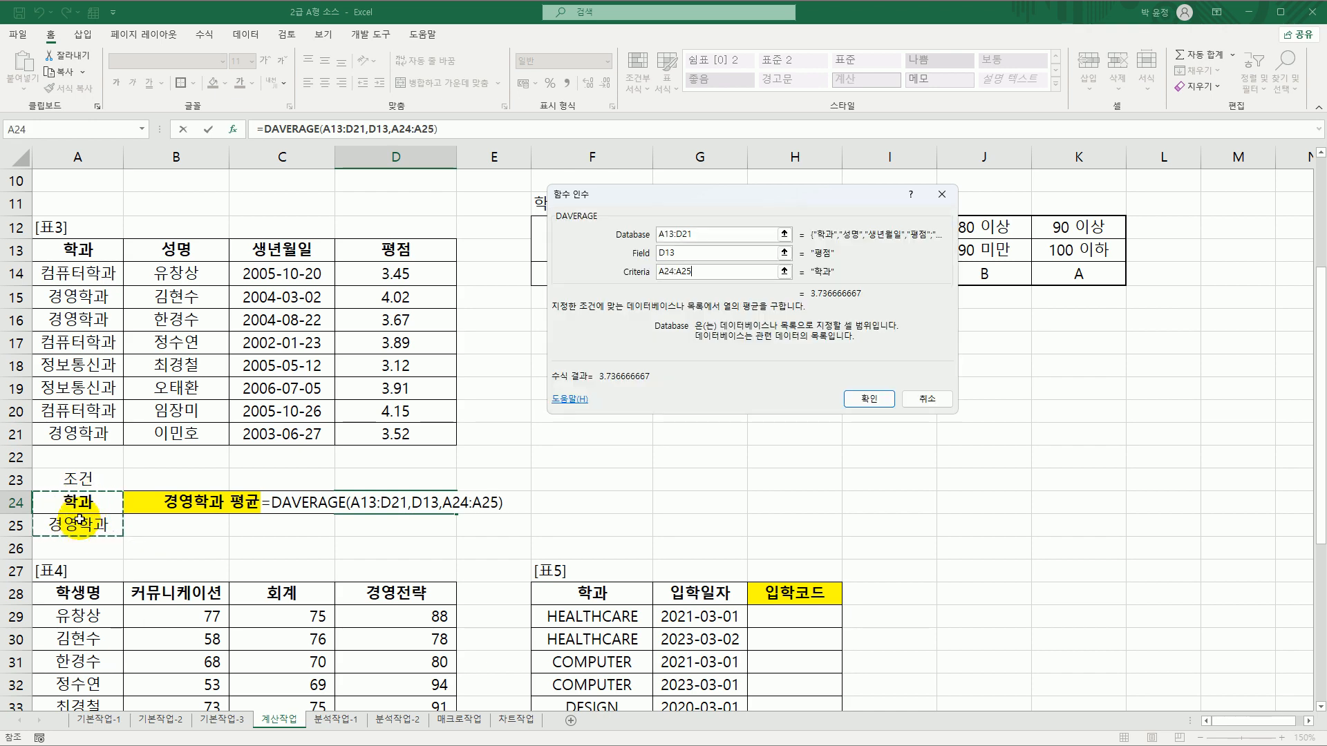
pyautogui.click(889, 399)
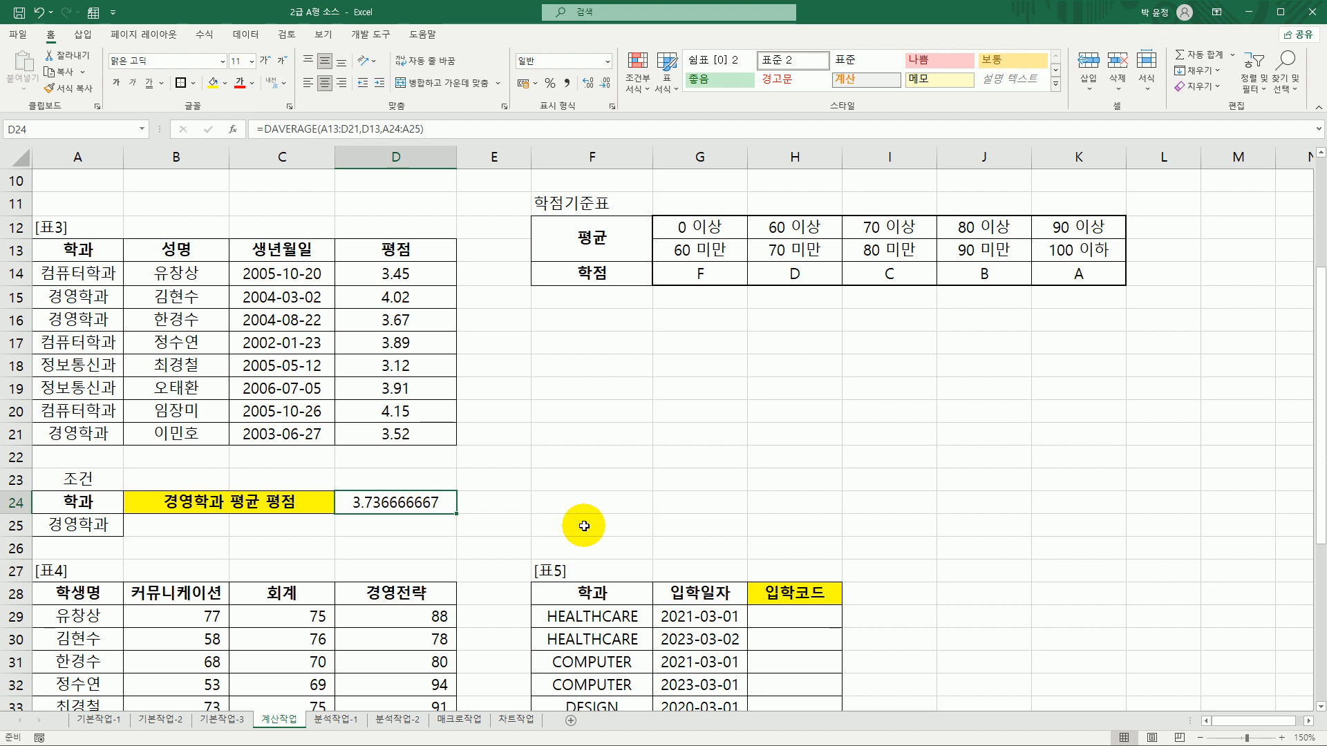
# Wrap the DAVERAGE formula in D24 in a ROUND function with num_digits set to 2
pyautogui.doubleClick(356, 505)
pyautogui.click(271, 508)
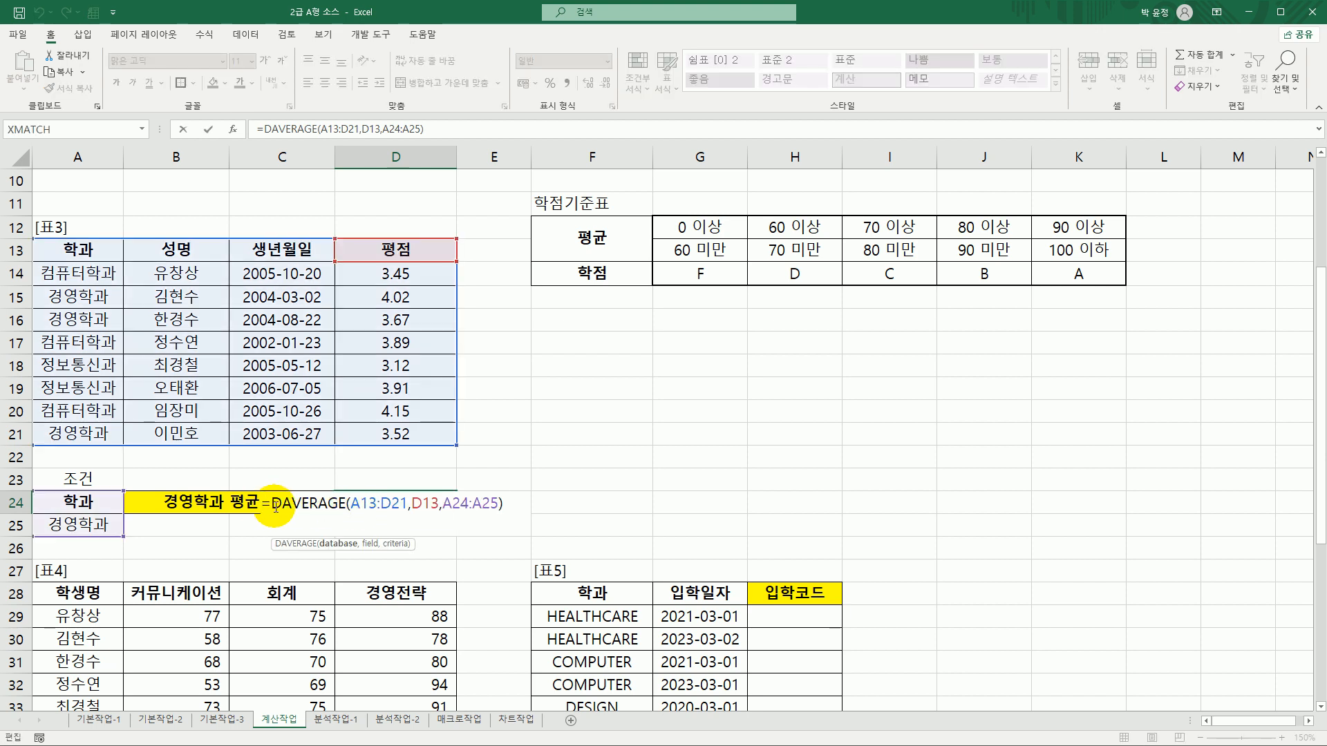
pyautogui.write('r')
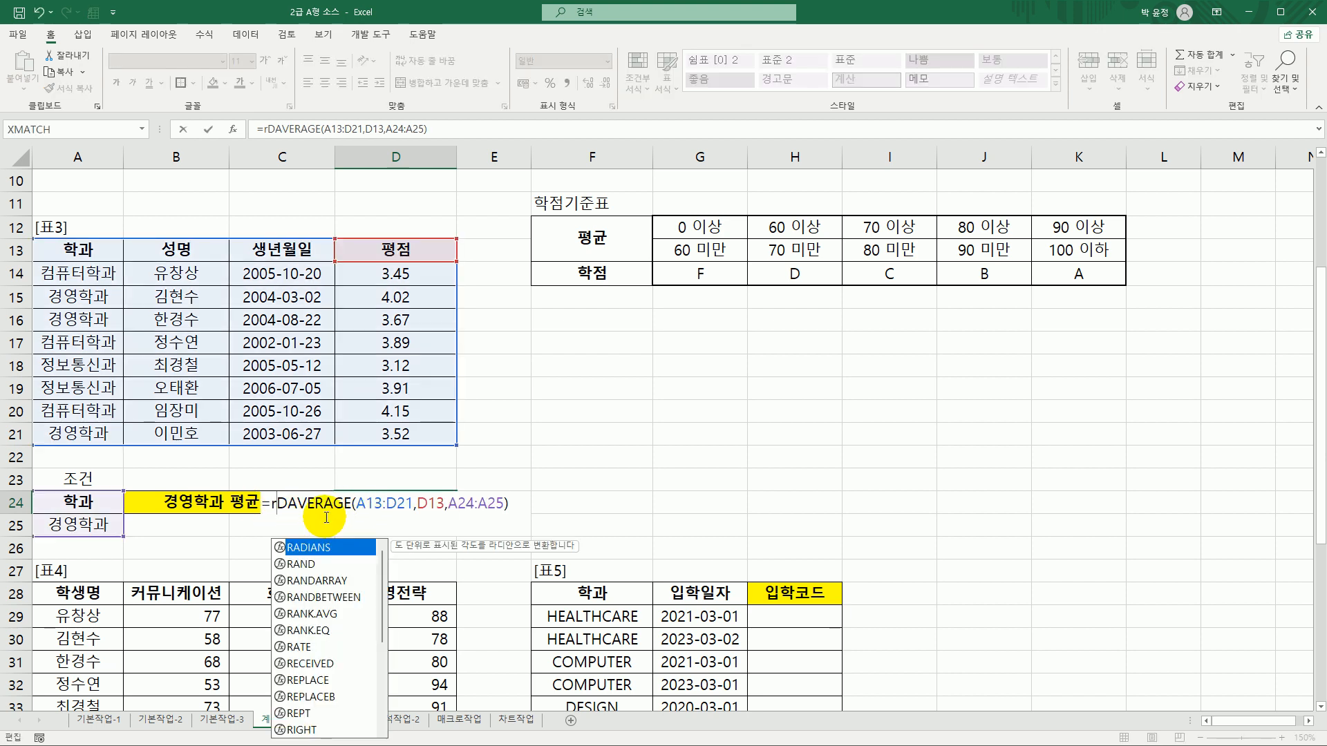
pyautogui.write('oun')
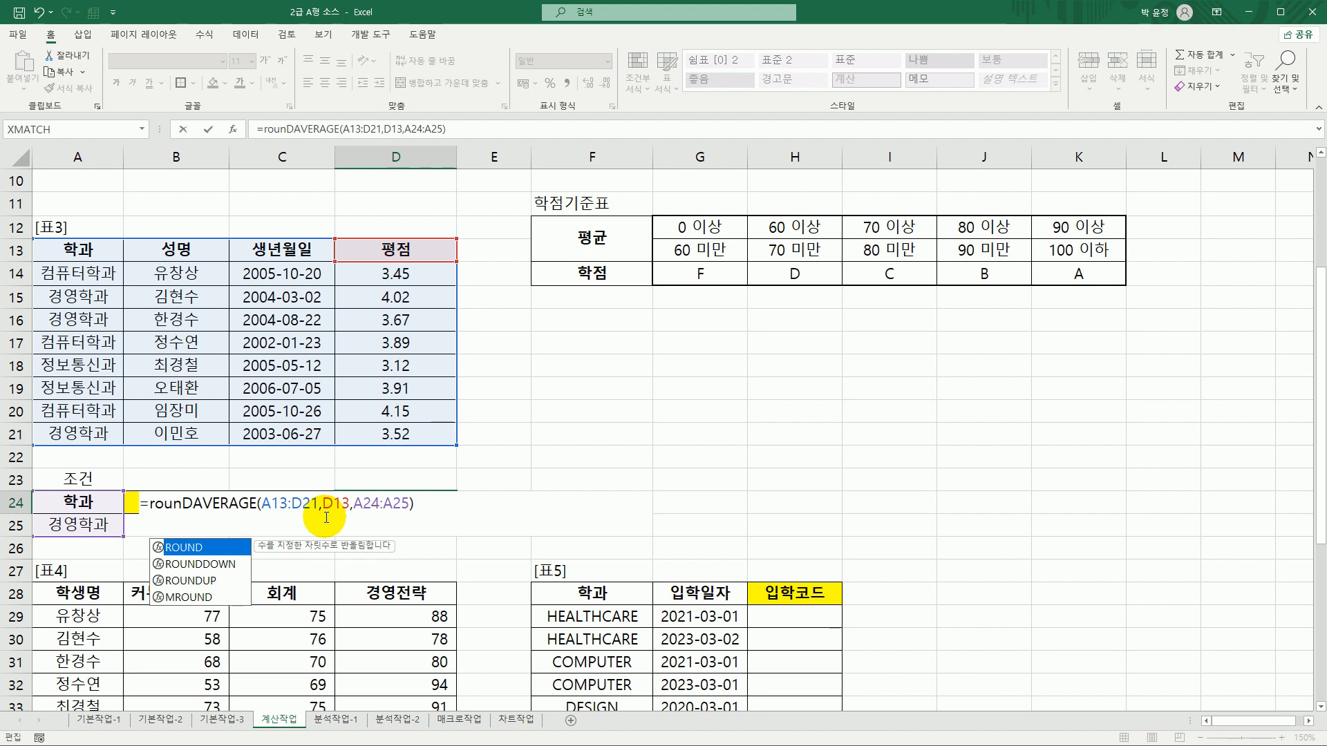
pyautogui.doubleClick(194, 548)
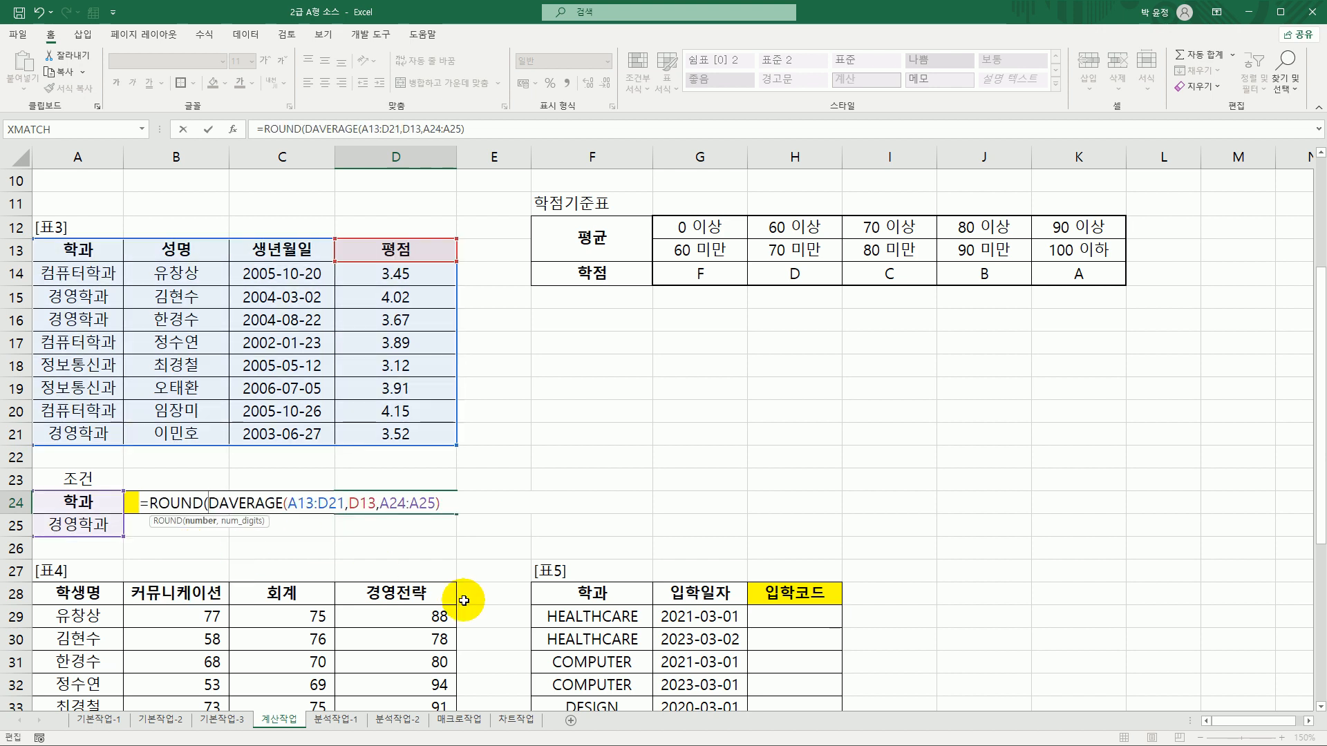
pyautogui.click(181, 504)
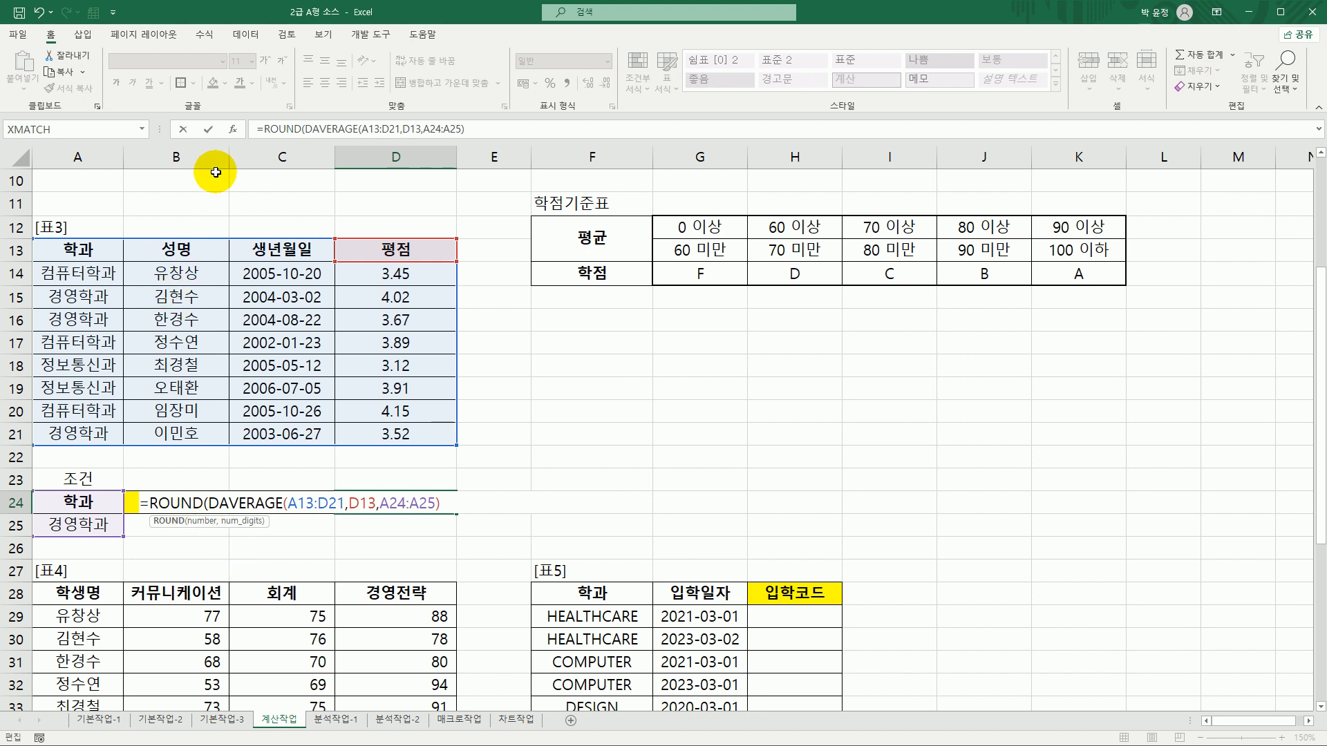
pyautogui.click(235, 129)
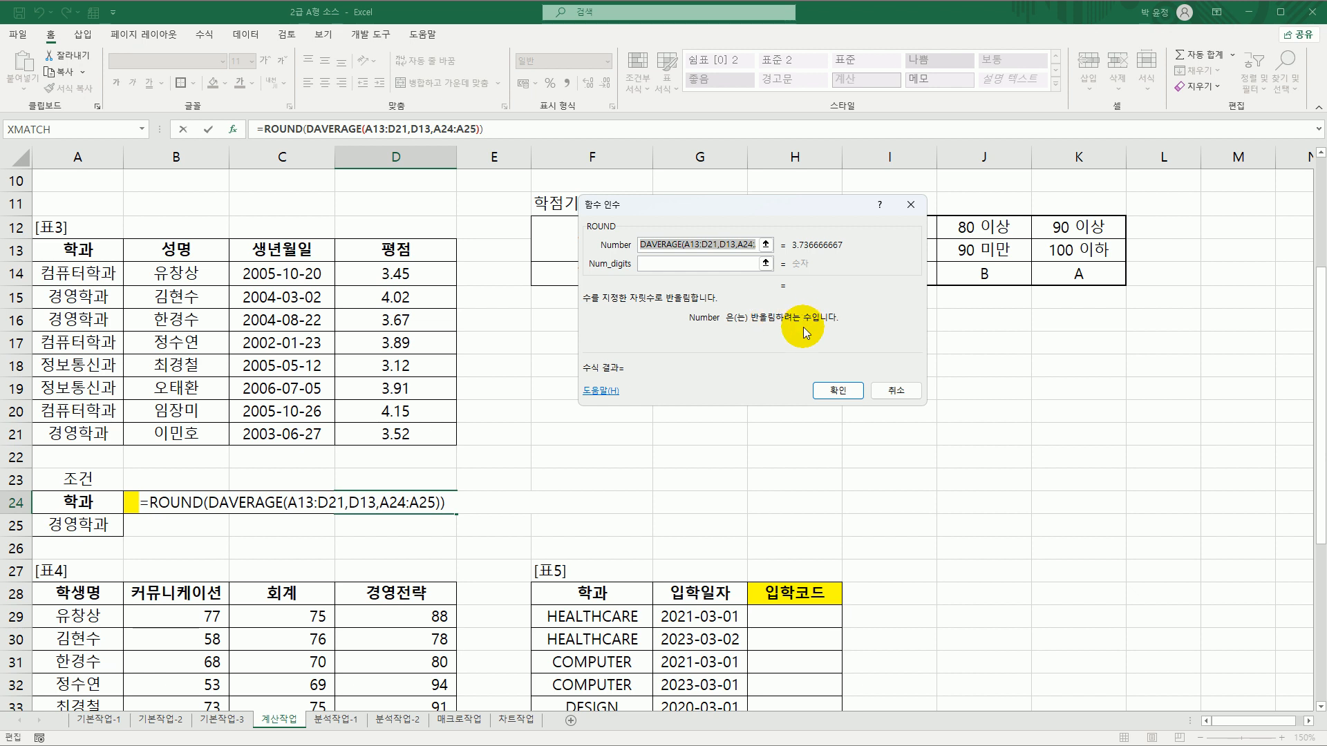
pyautogui.click(657, 266)
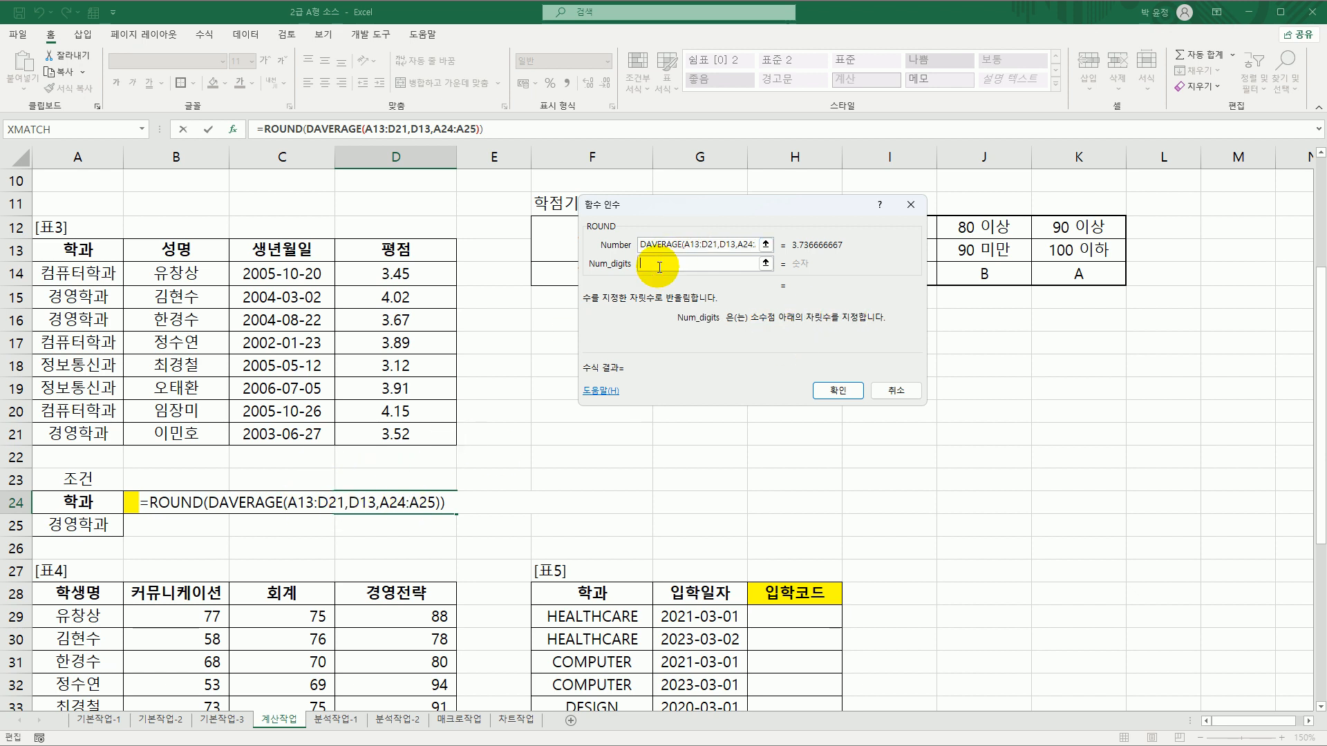
pyautogui.write('2')
pyautogui.click(842, 391)
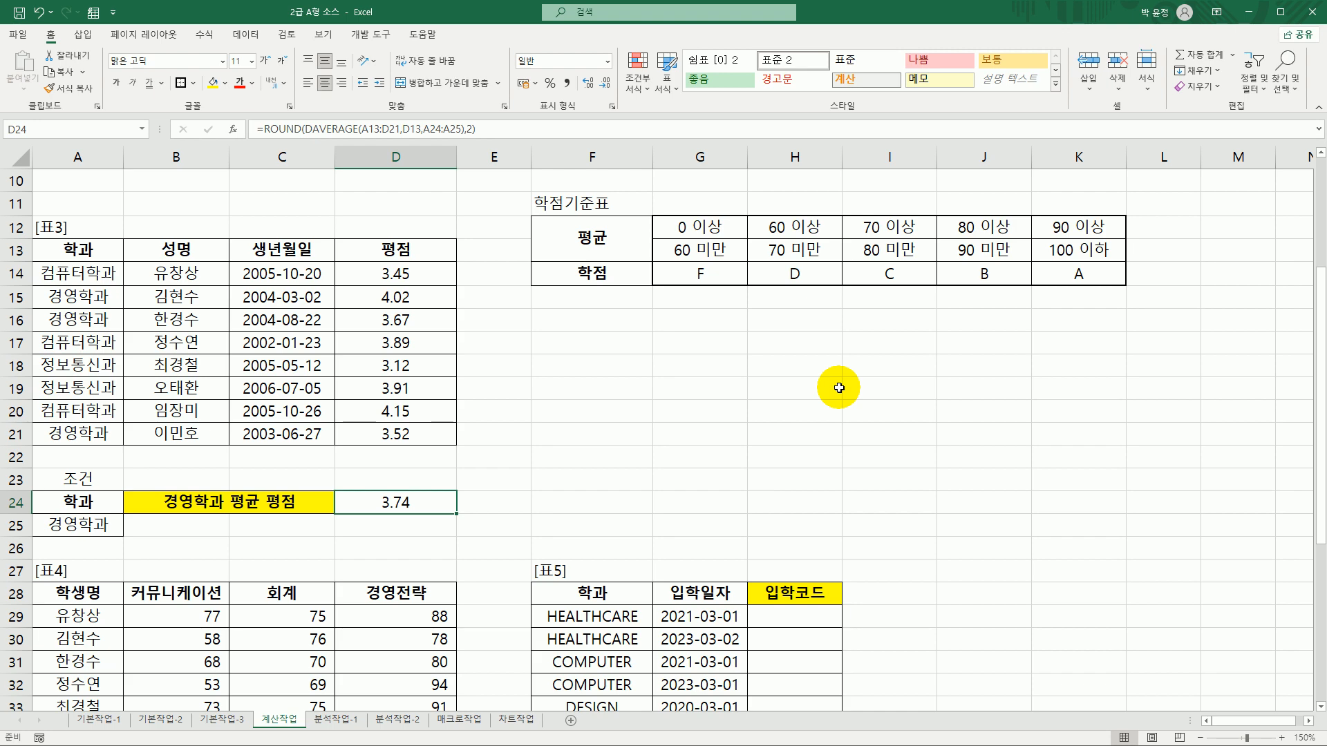
# Examine each student's 커뮤니케이션, 회계 and 경영전략 scores in 표4 against the 70-or-higher condition for all subjects
pyautogui.scroll(-6, 839, 388)
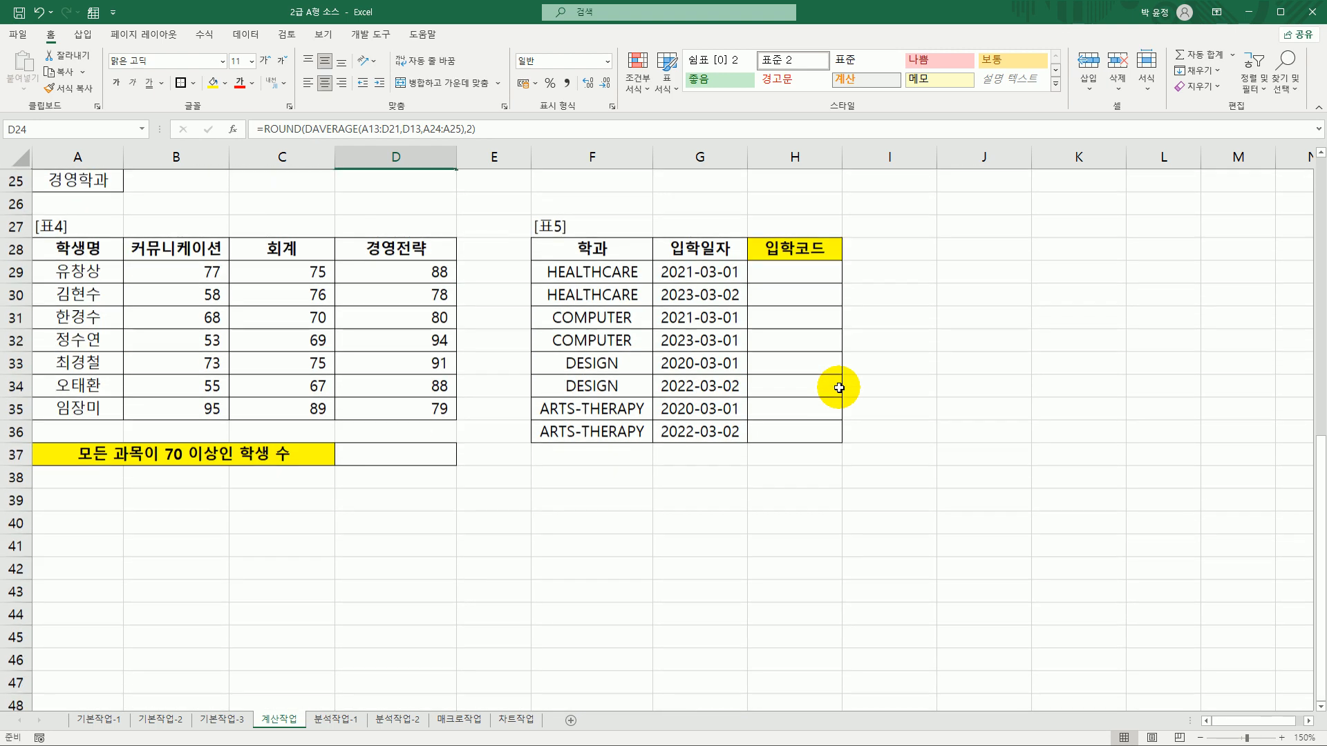
pyautogui.scroll(1, 415, 408)
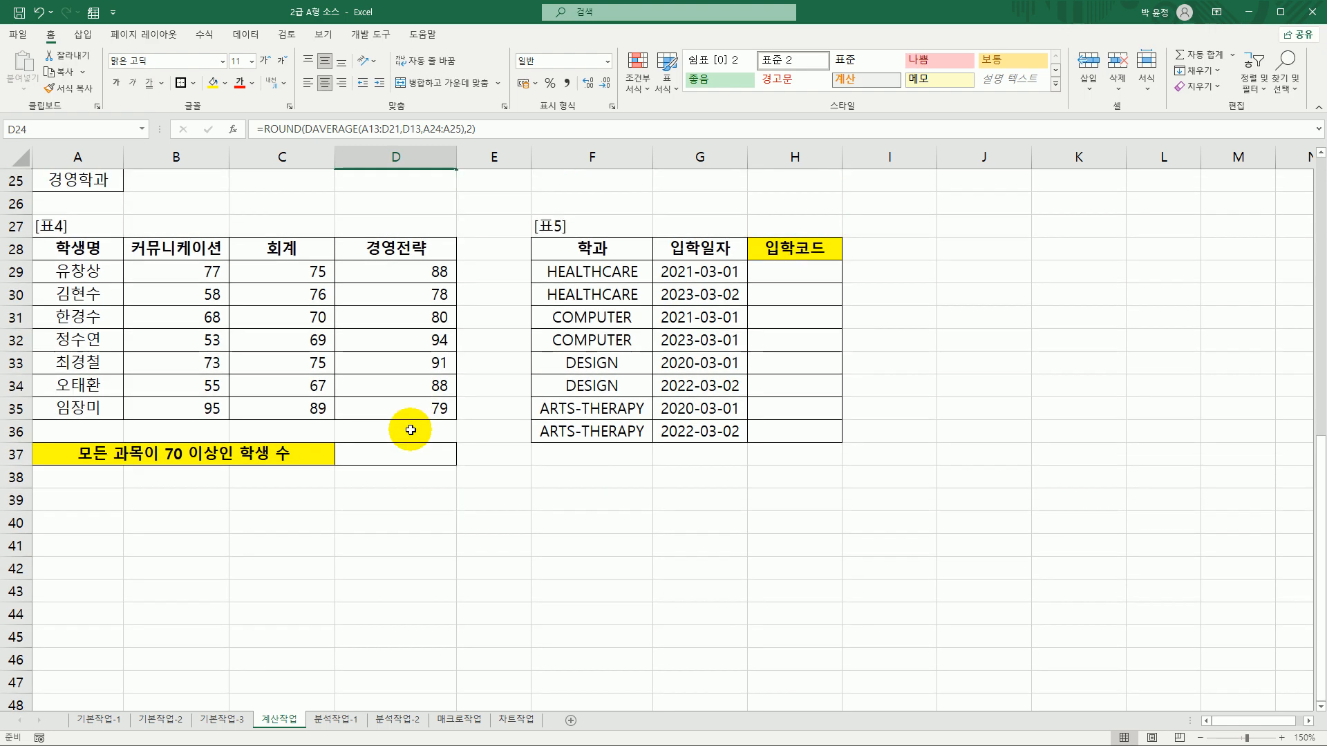
pyautogui.click(400, 452)
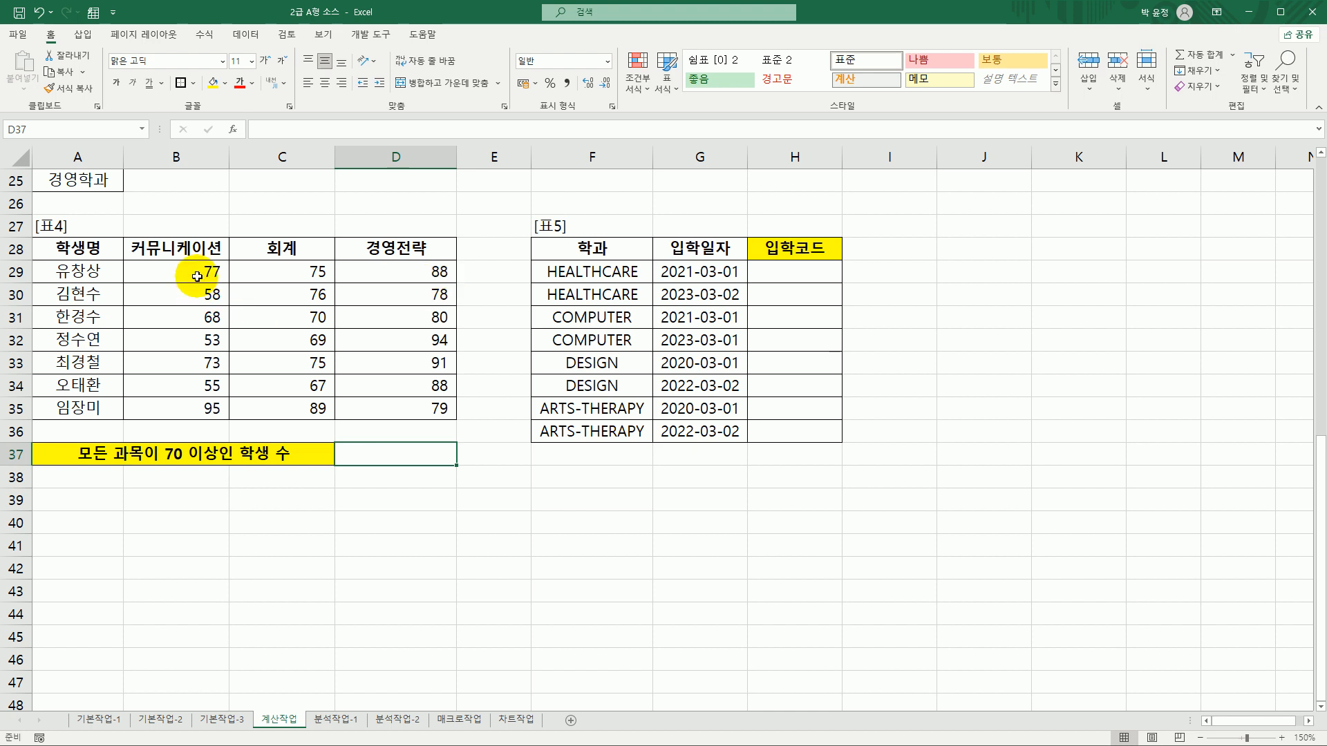
pyautogui.moveTo(201, 269); pyautogui.dragTo(391, 276)
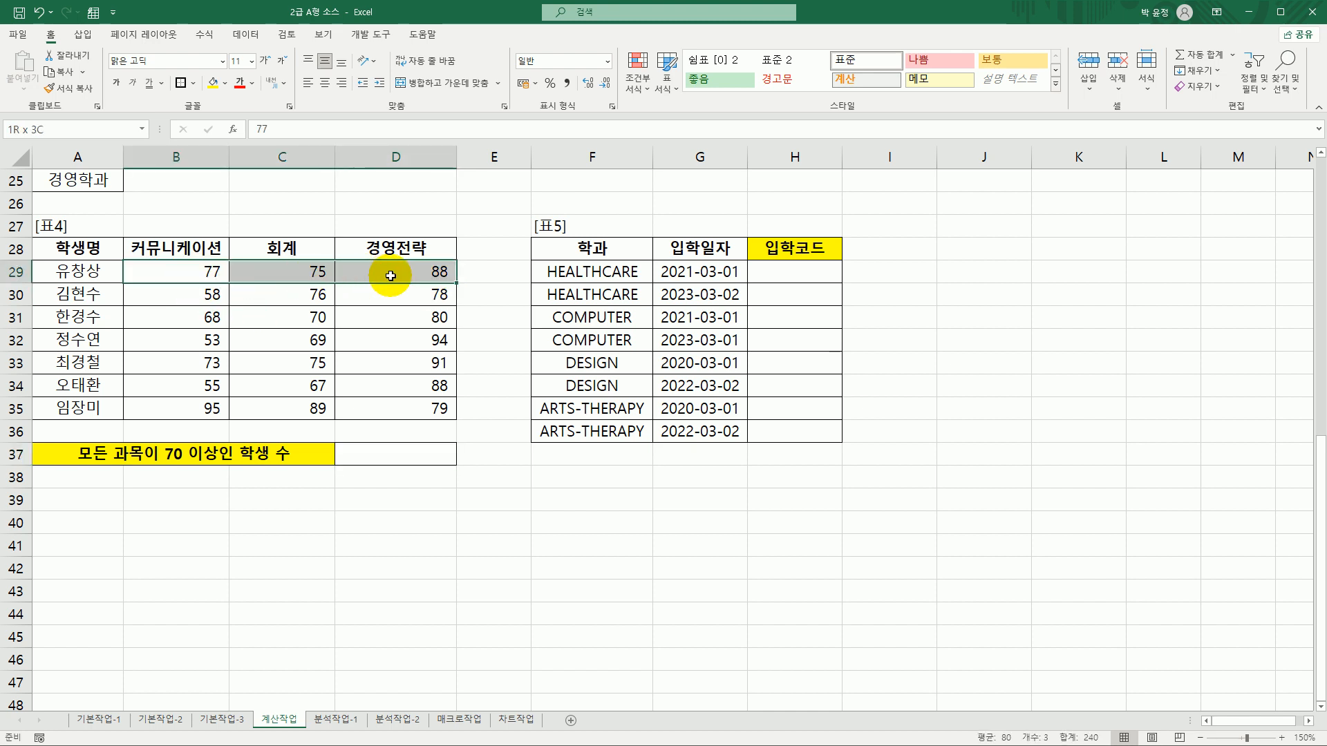
pyautogui.click(208, 296)
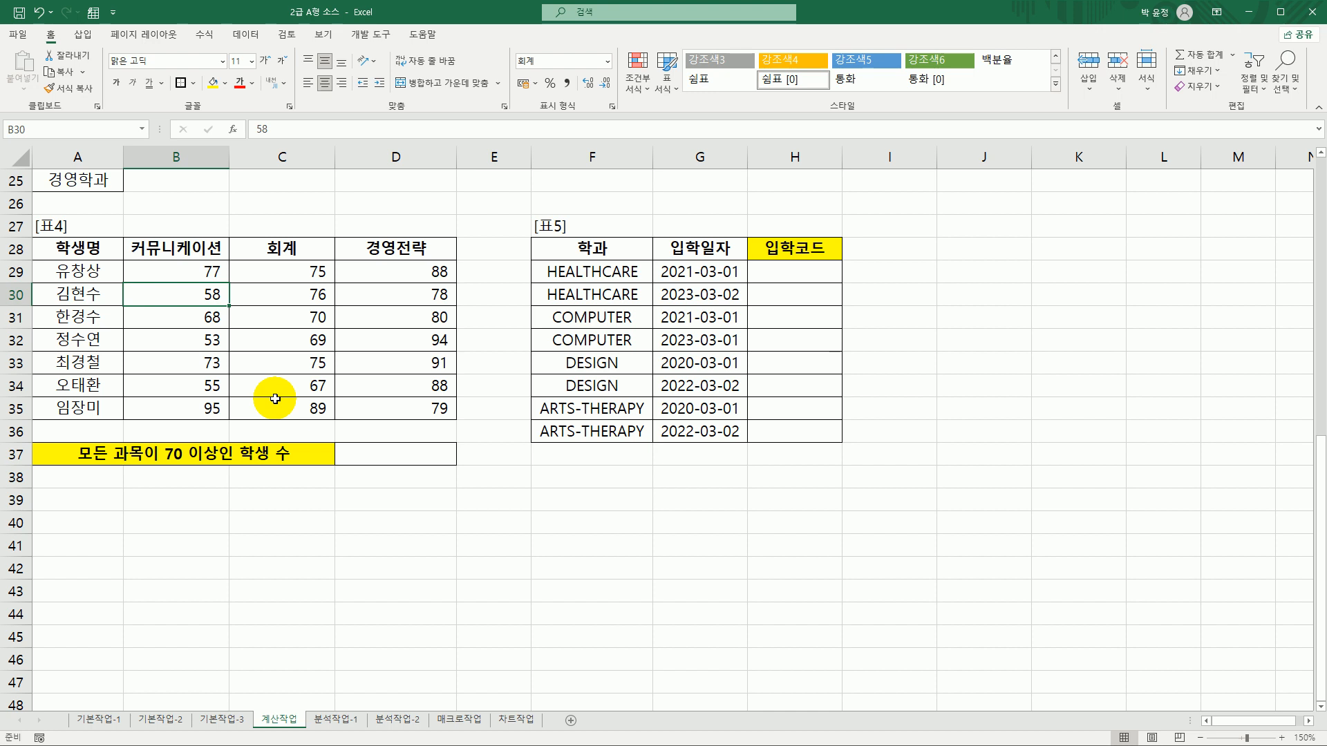
pyautogui.moveTo(201, 317); pyautogui.dragTo(362, 317)
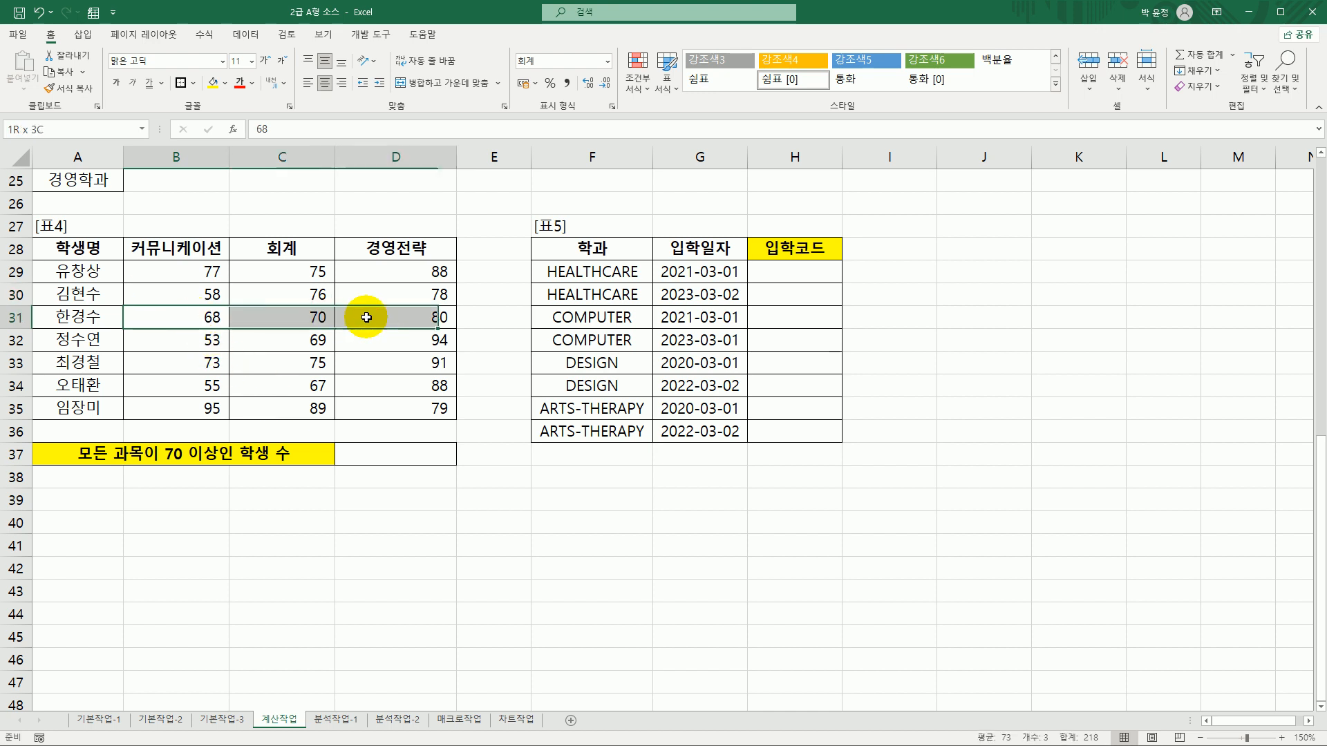
pyautogui.moveTo(197, 340); pyautogui.dragTo(414, 340)
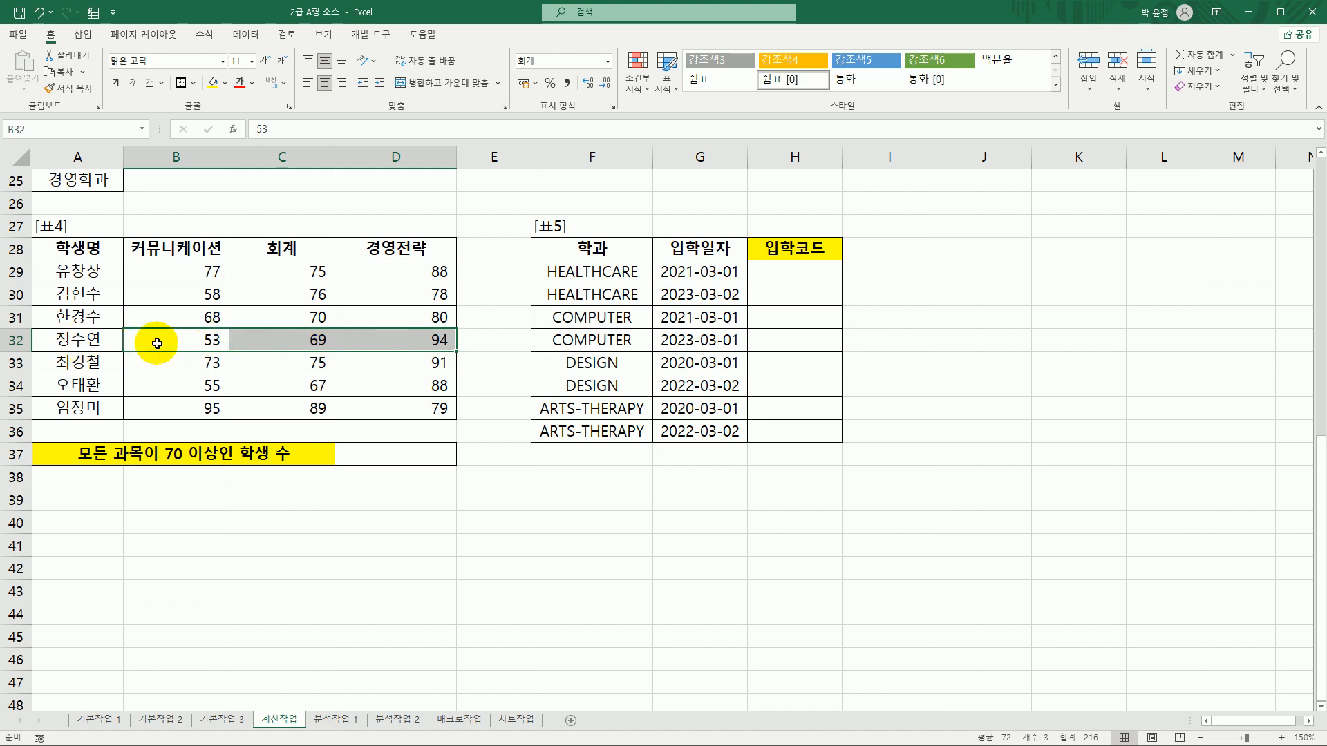
pyautogui.moveTo(157, 341); pyautogui.dragTo(415, 346)
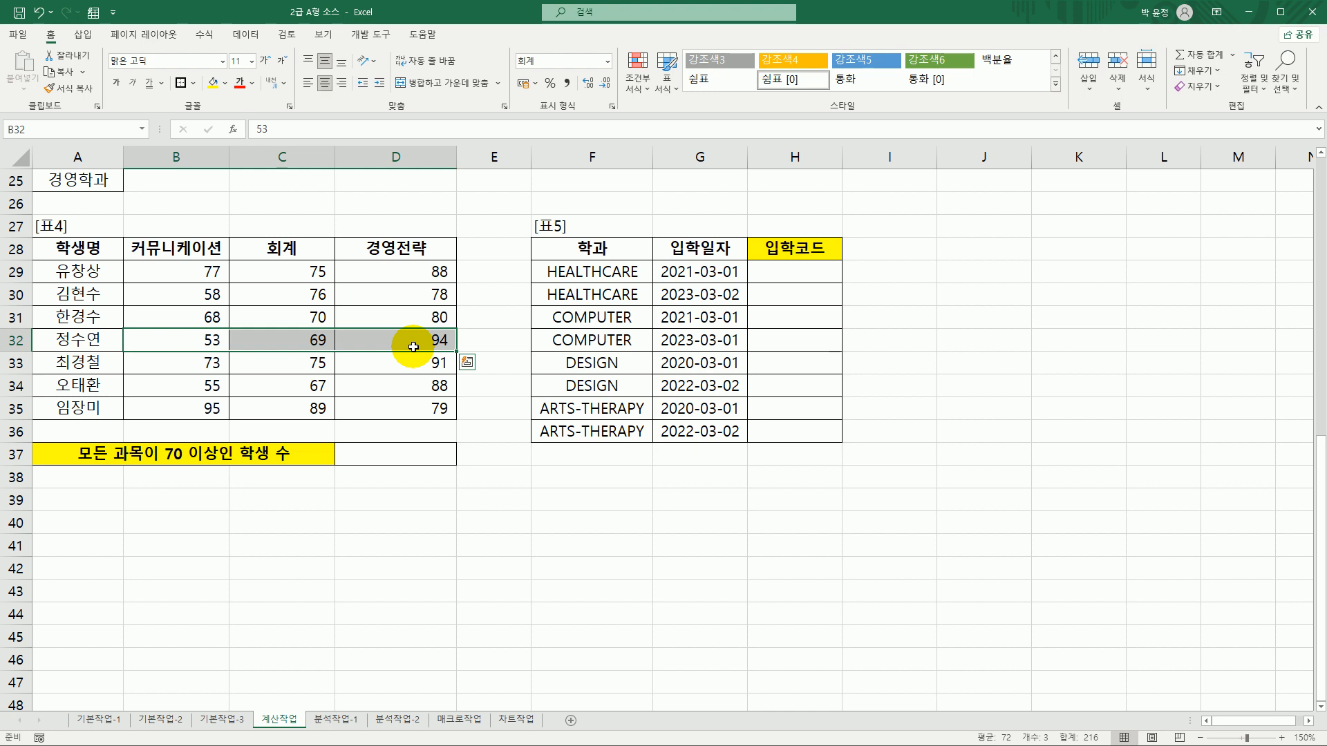
pyautogui.click(389, 459)
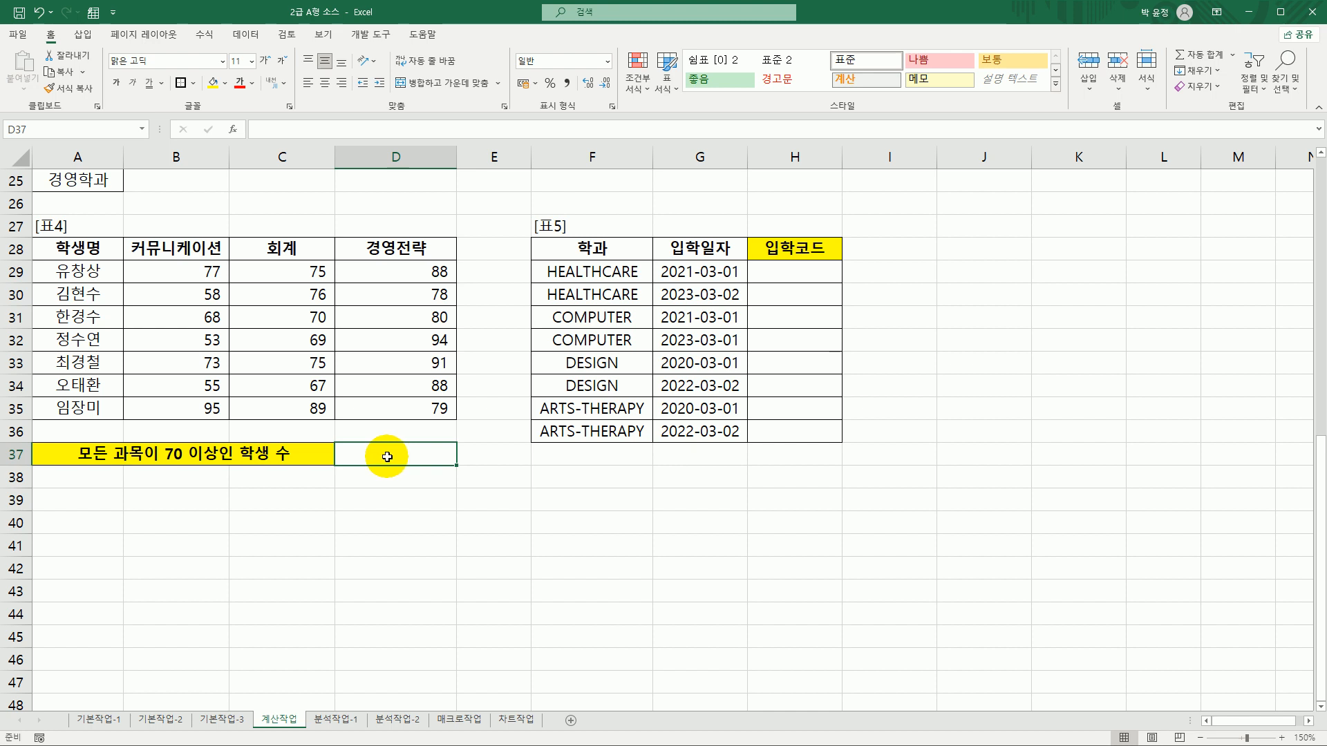
pyautogui.click(202, 272)
pyautogui.click(298, 271)
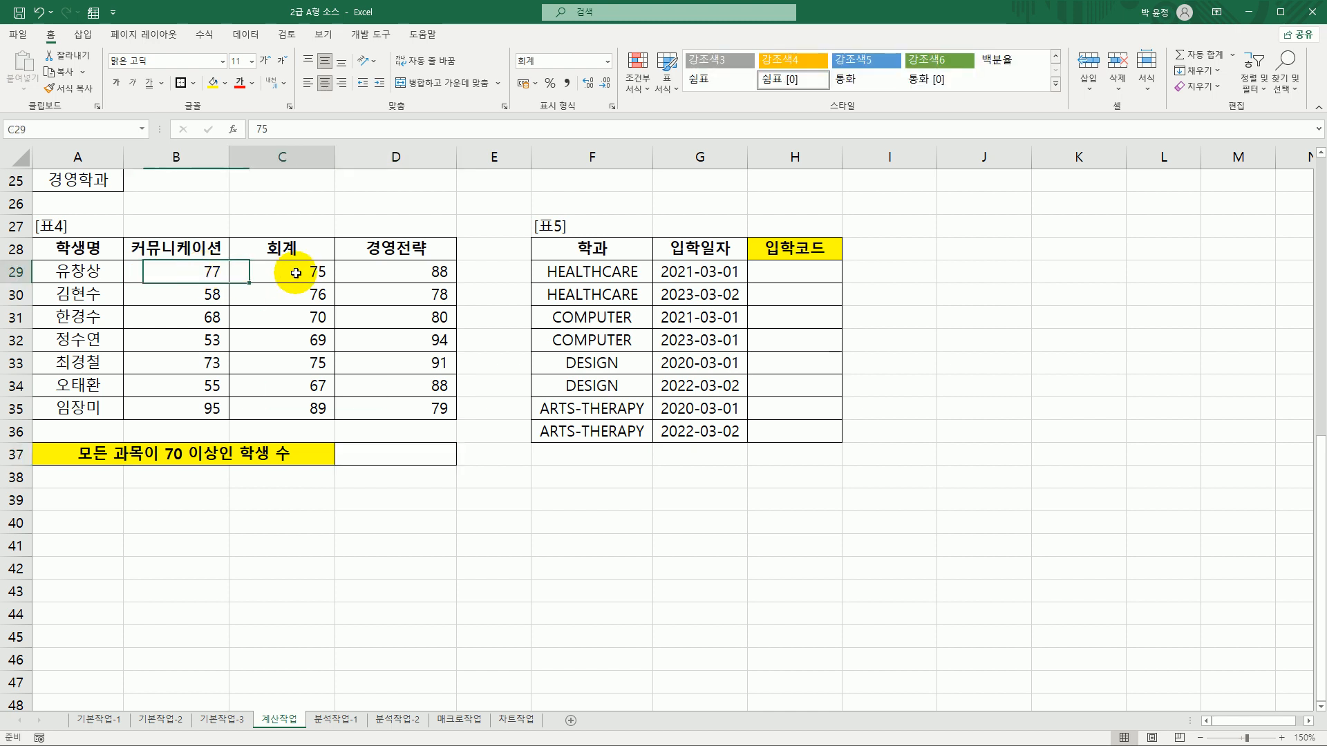
pyautogui.click(382, 273)
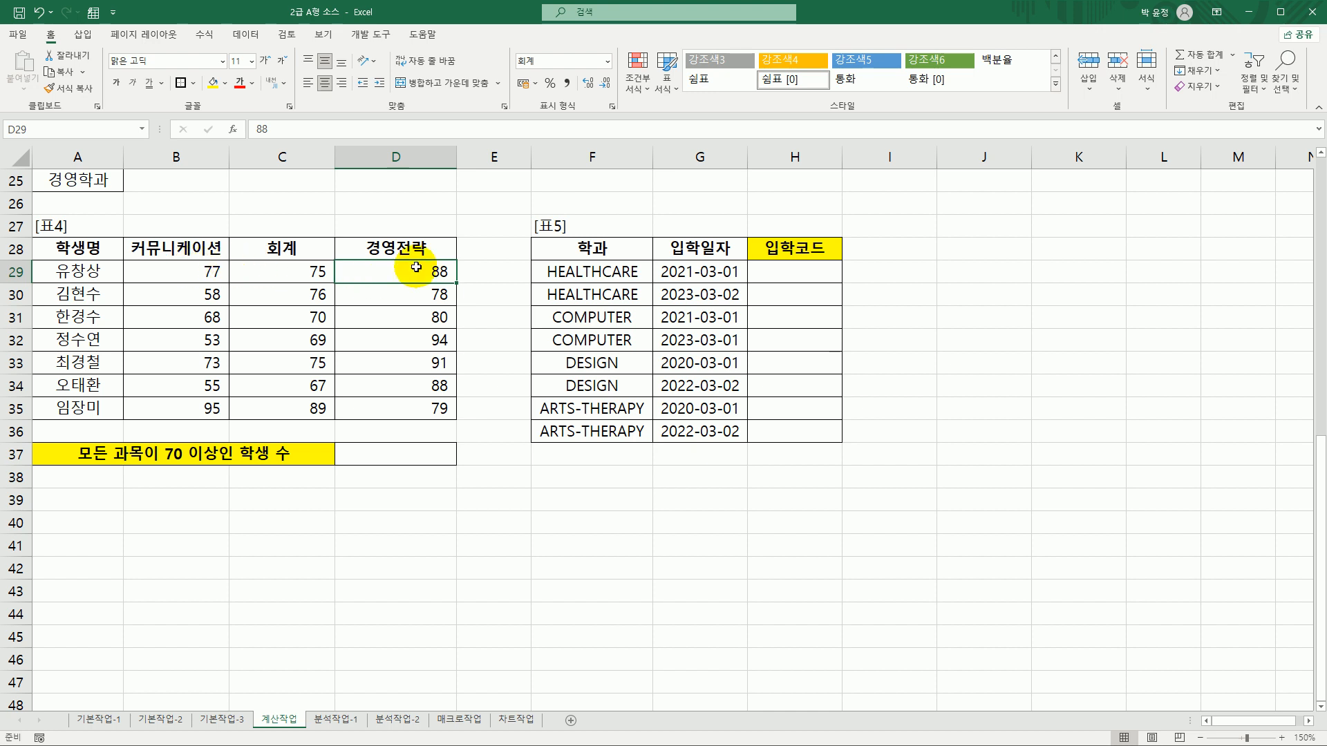
# Start a COUNTIFS formula in D37 and open its function arguments dialog
pyautogui.click(430, 454)
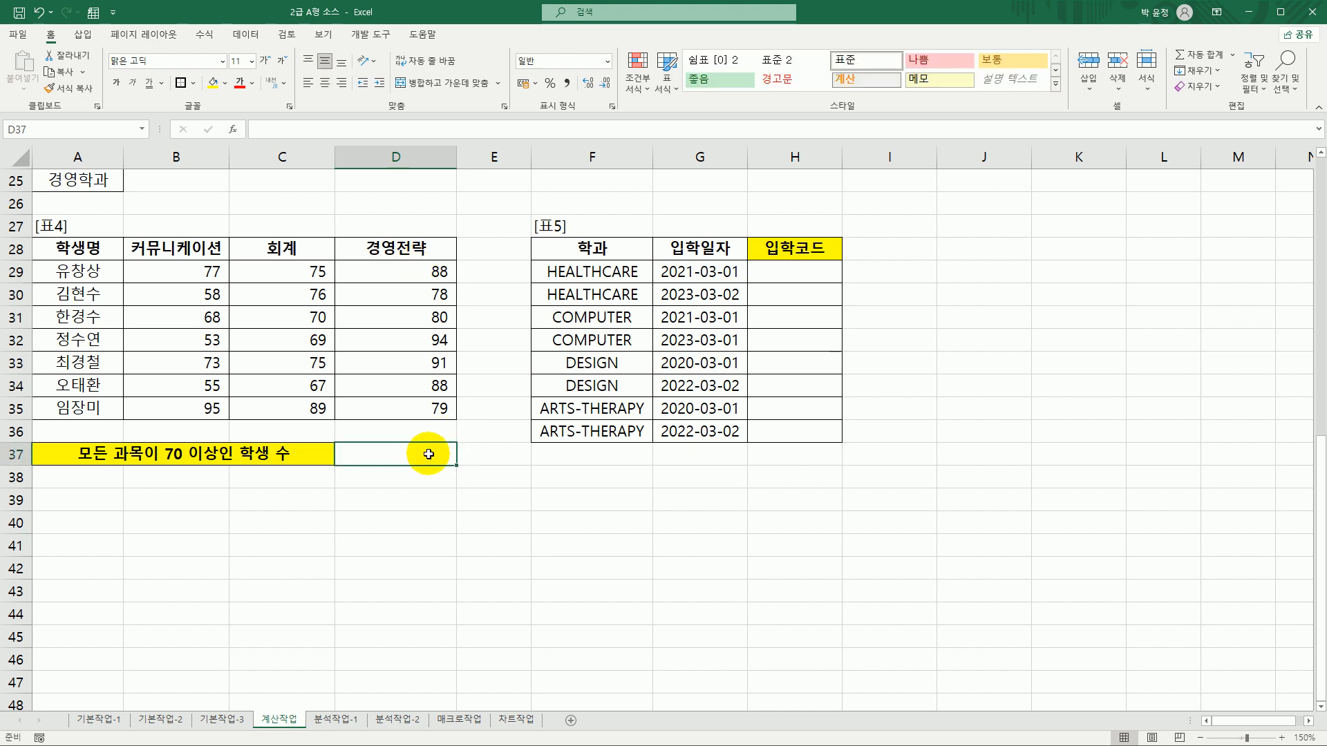
pyautogui.write('=')
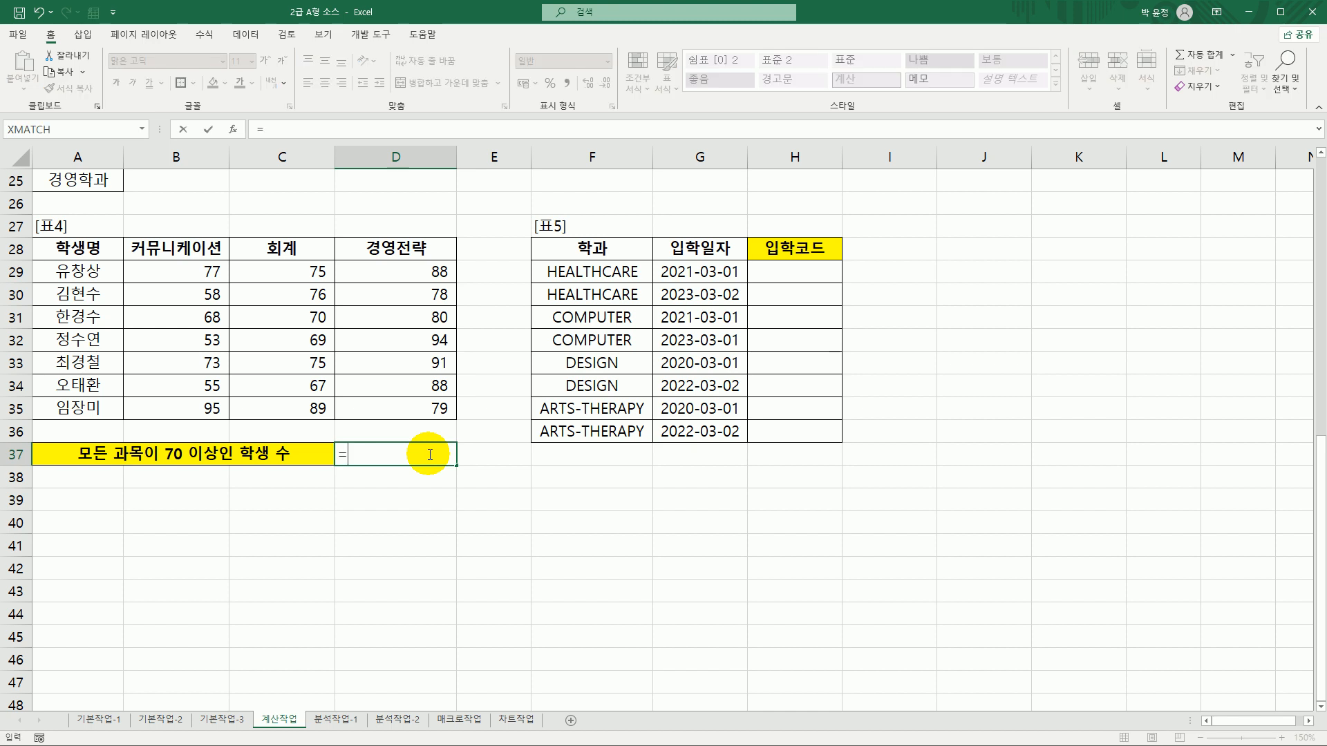
pyautogui.write('cou')
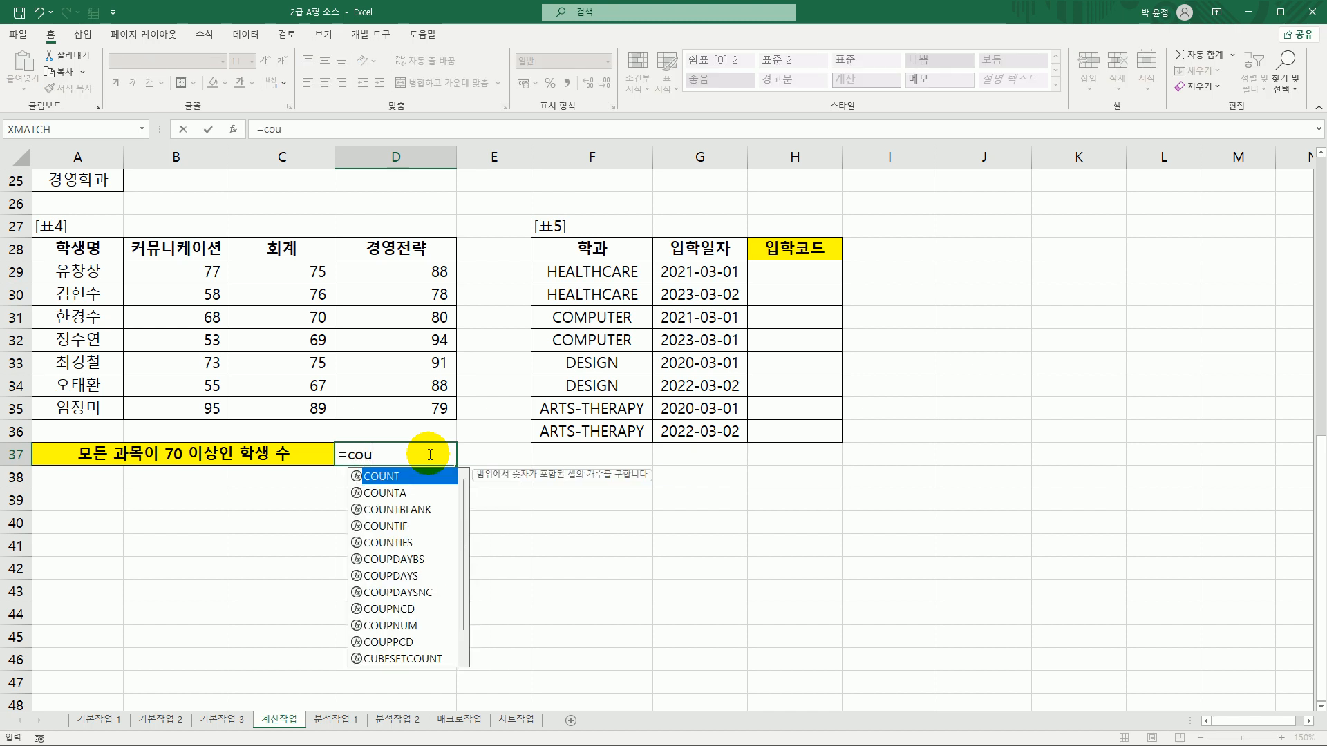
pyautogui.click(429, 545)
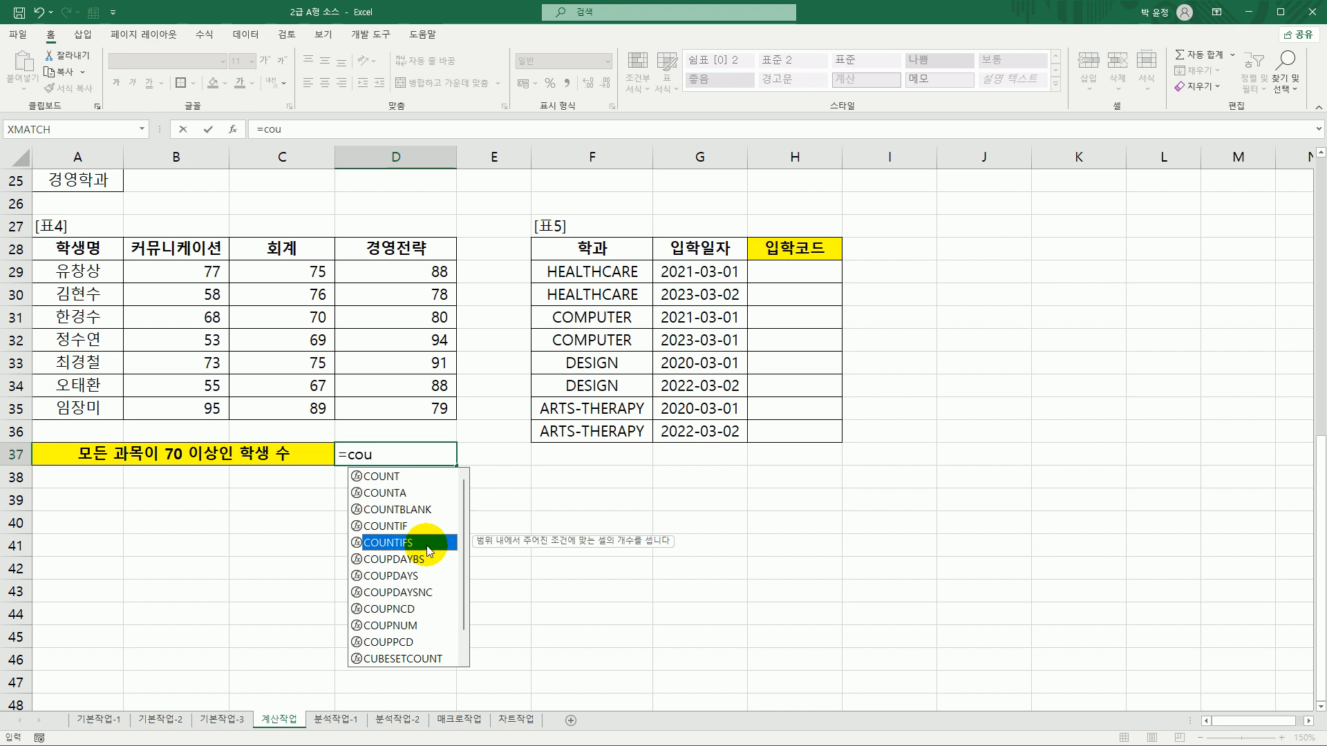
pyautogui.doubleClick(428, 545)
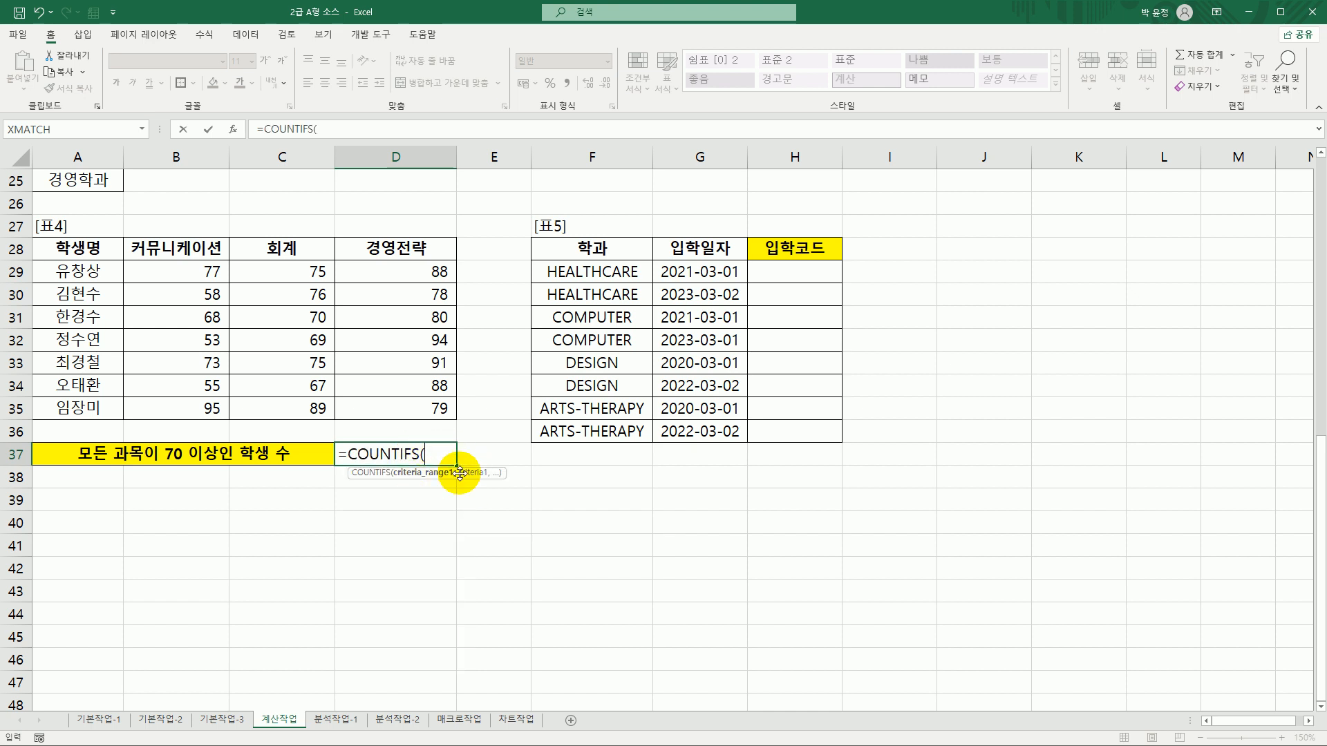
pyautogui.click(232, 129)
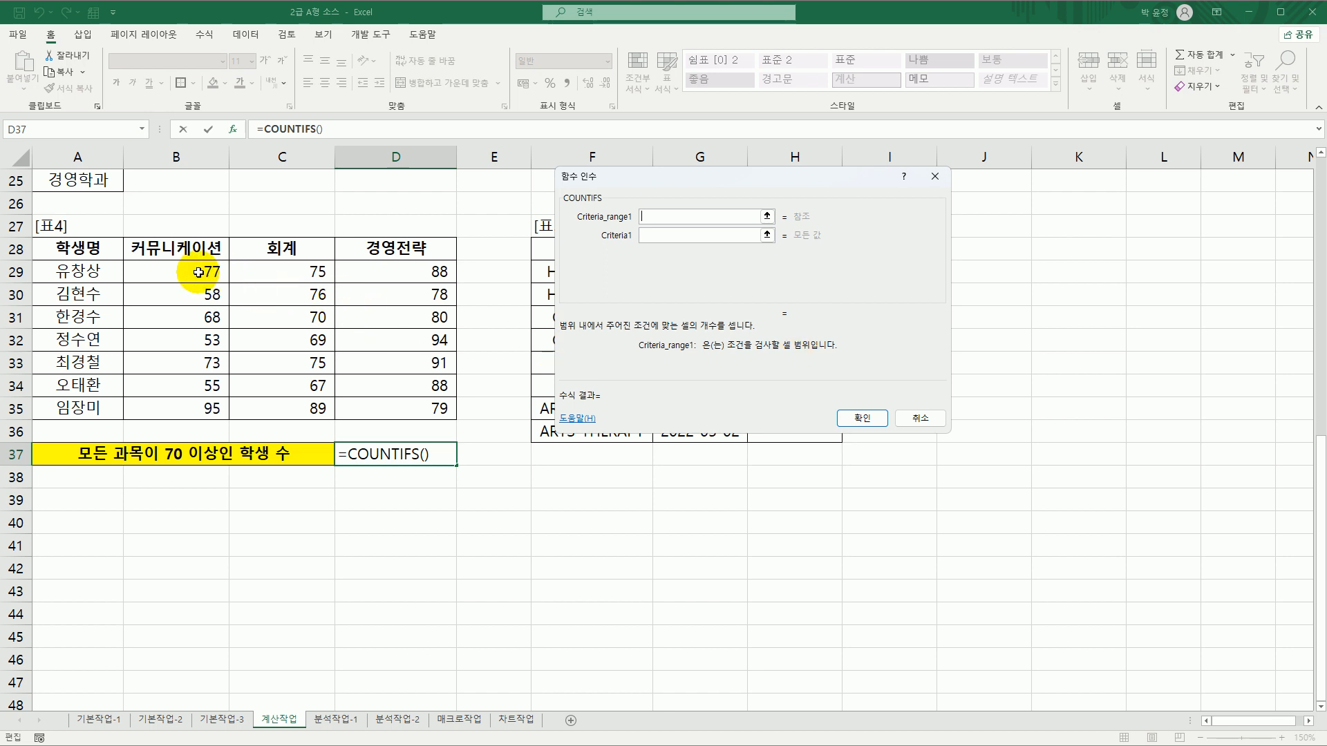
# Set the first two COUNTIFS conditions to ranges B29:B35 and C29:C35, each with the criterion >=70
pyautogui.moveTo(193, 272); pyautogui.dragTo(193, 409)
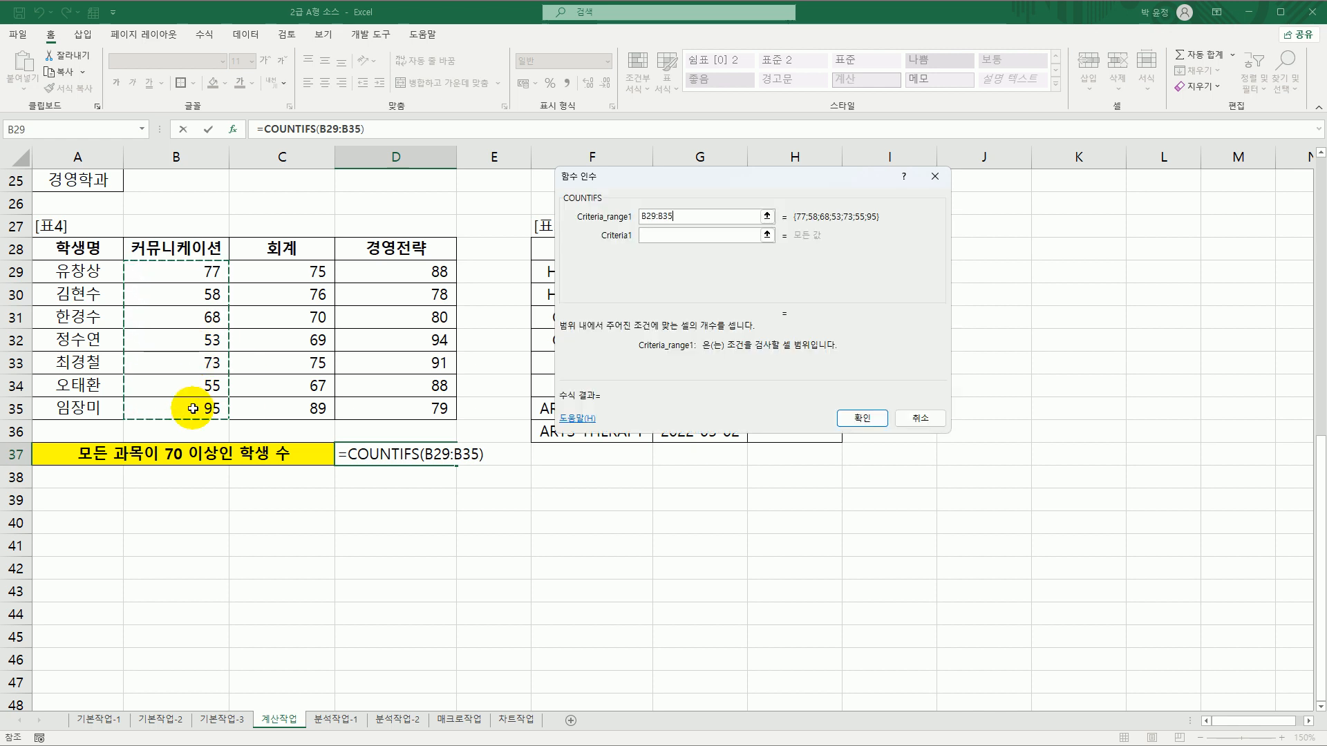
pyautogui.click(669, 236)
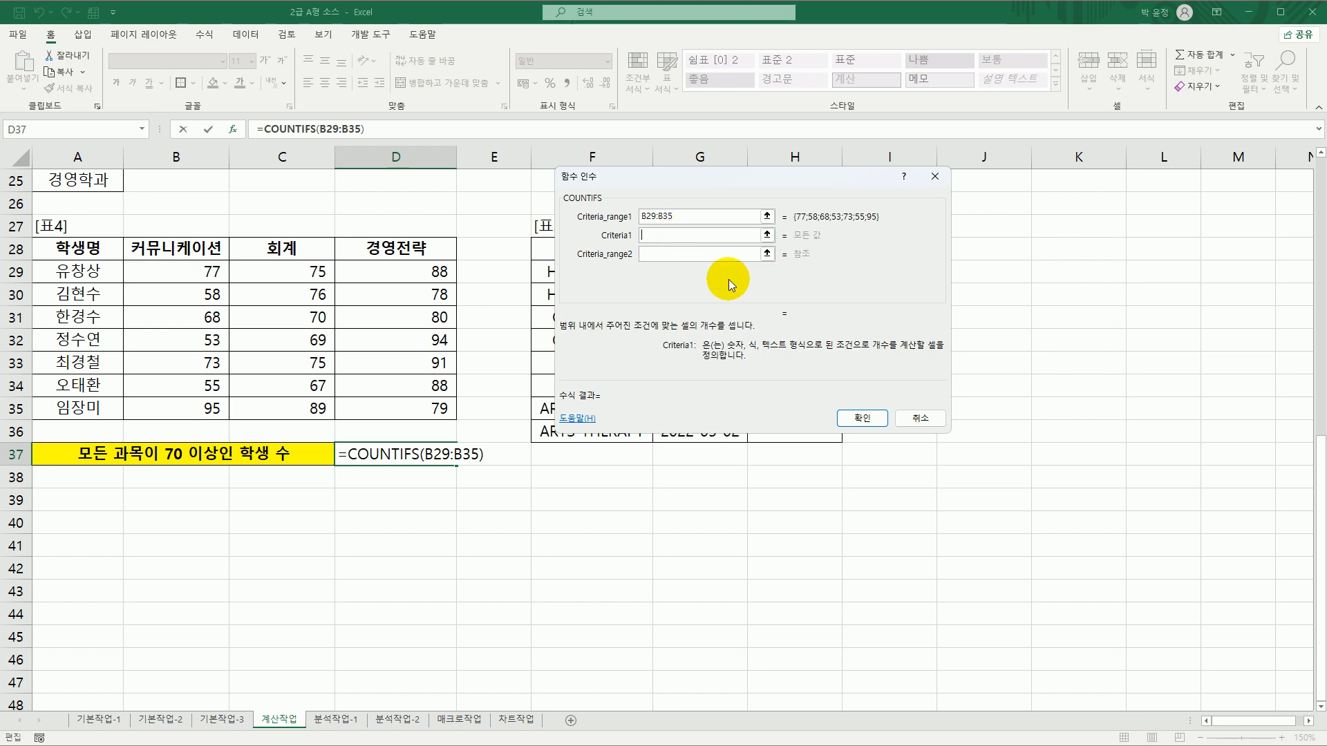
pyautogui.write('>=70')
pyautogui.click(688, 256)
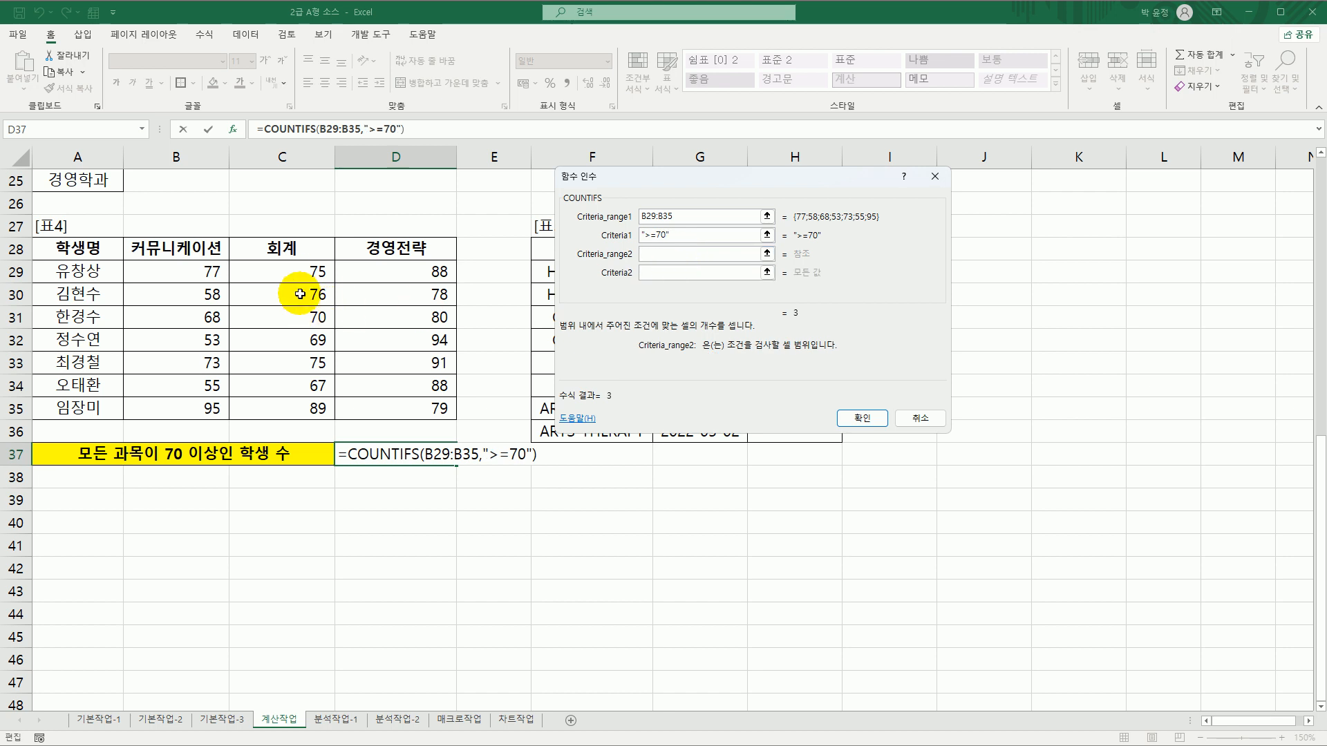
pyautogui.moveTo(308, 272); pyautogui.dragTo(313, 404)
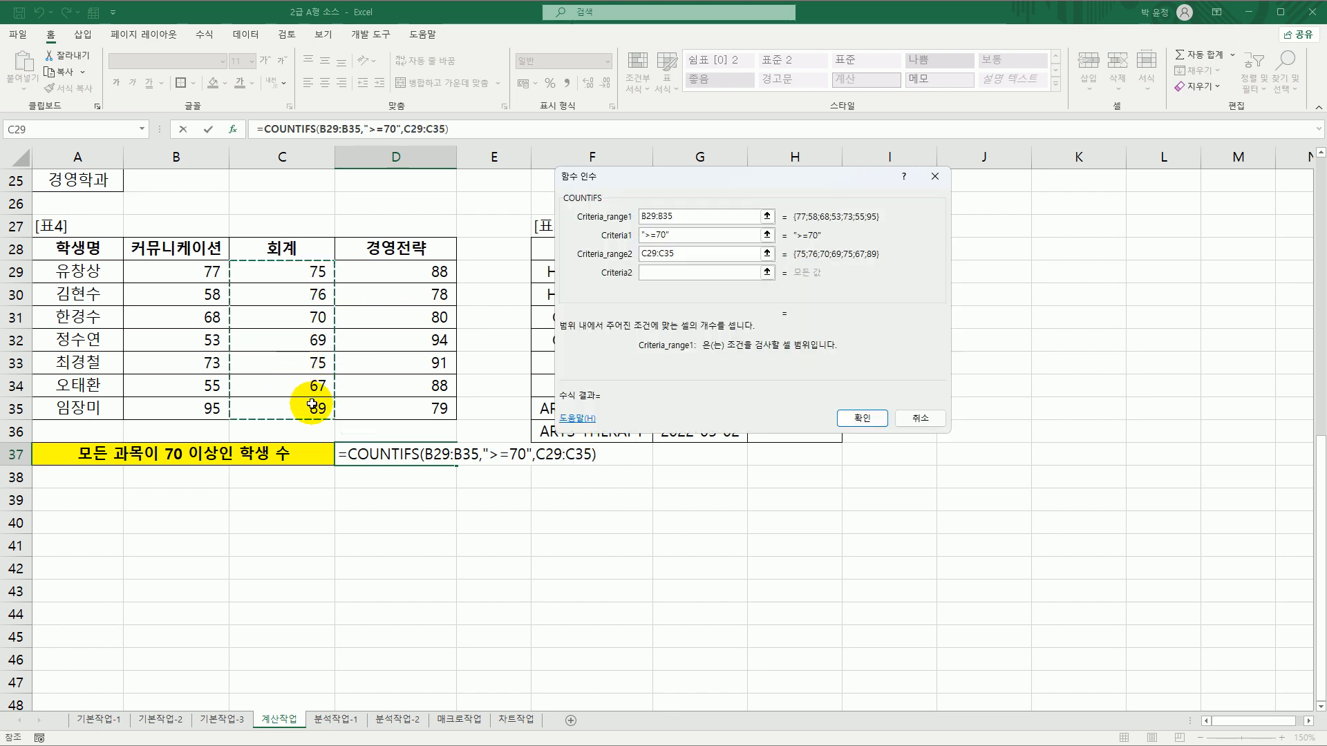
pyautogui.click(674, 274)
pyautogui.write('>')
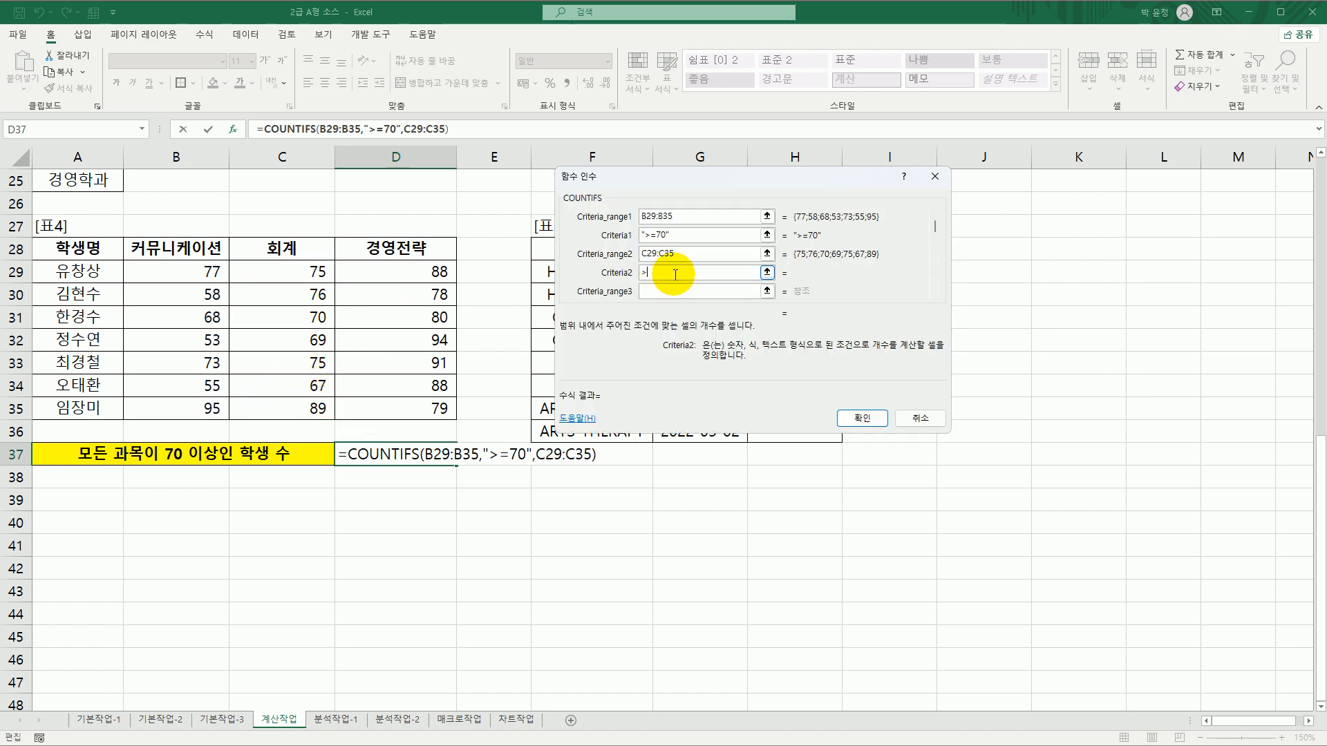
pyautogui.write('=70')
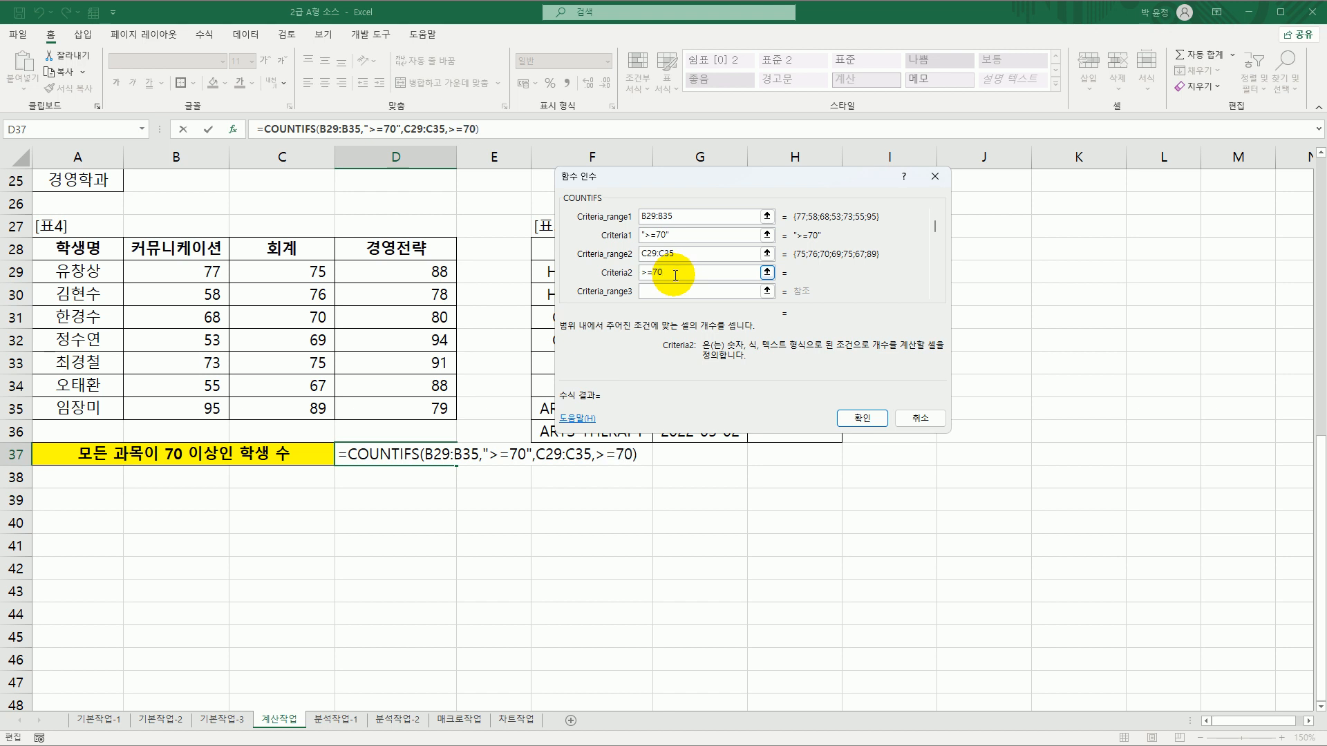
# Add D29:D35 with the criterion >=70 as the third COUNTIFS condition and confirm the formula
pyautogui.click(675, 291)
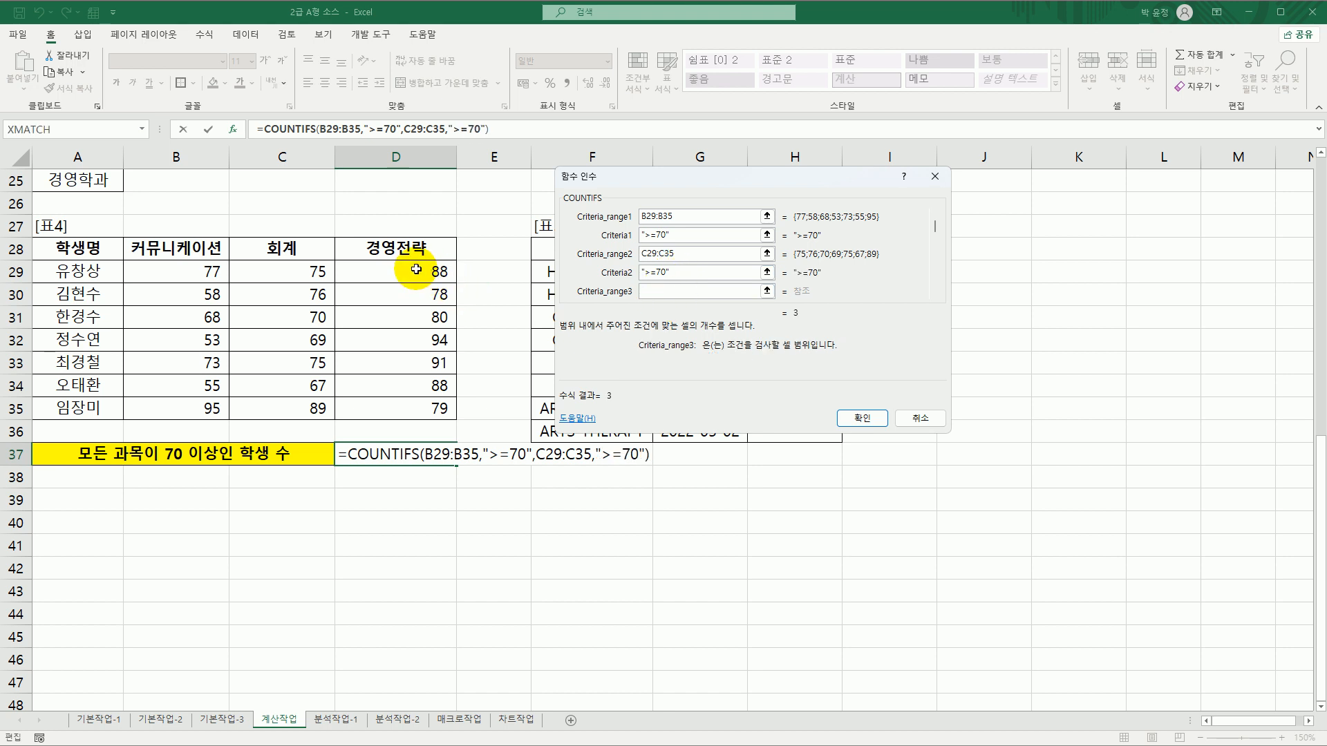
pyautogui.moveTo(416, 270); pyautogui.dragTo(415, 408)
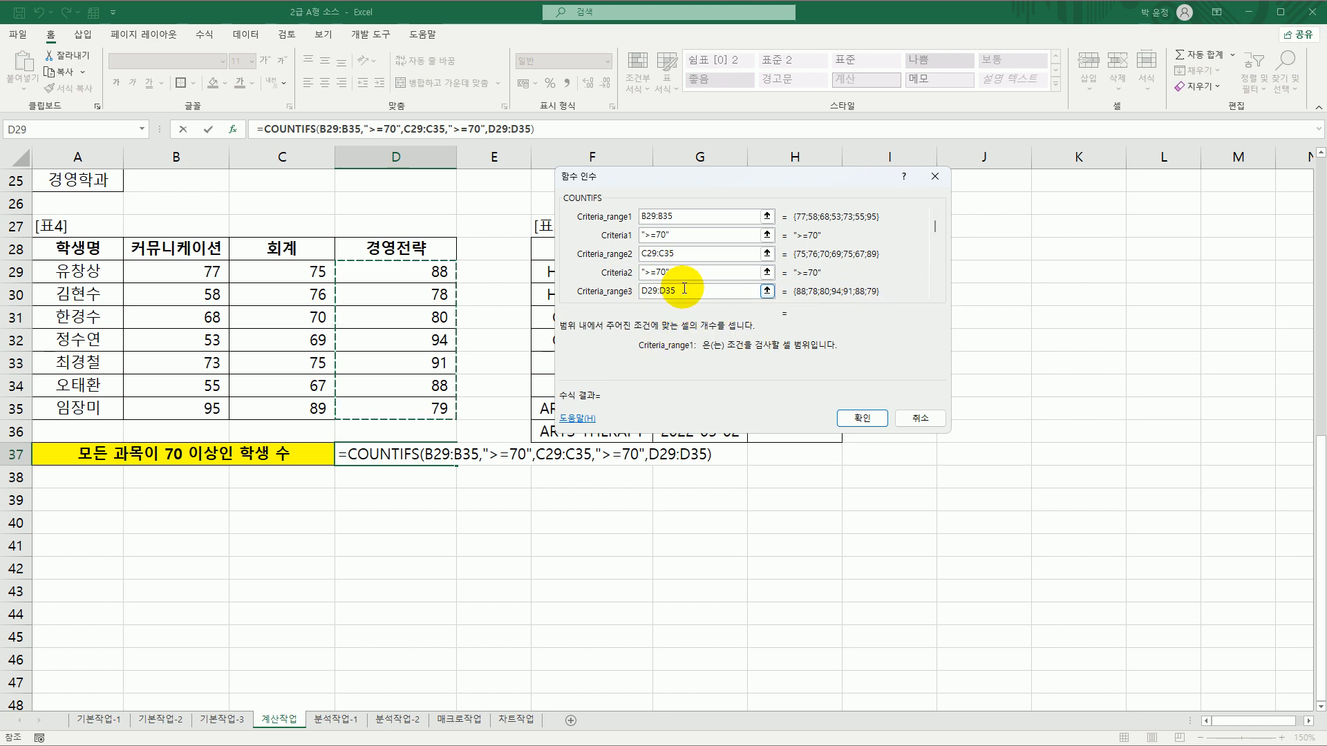
pyautogui.click(935, 293)
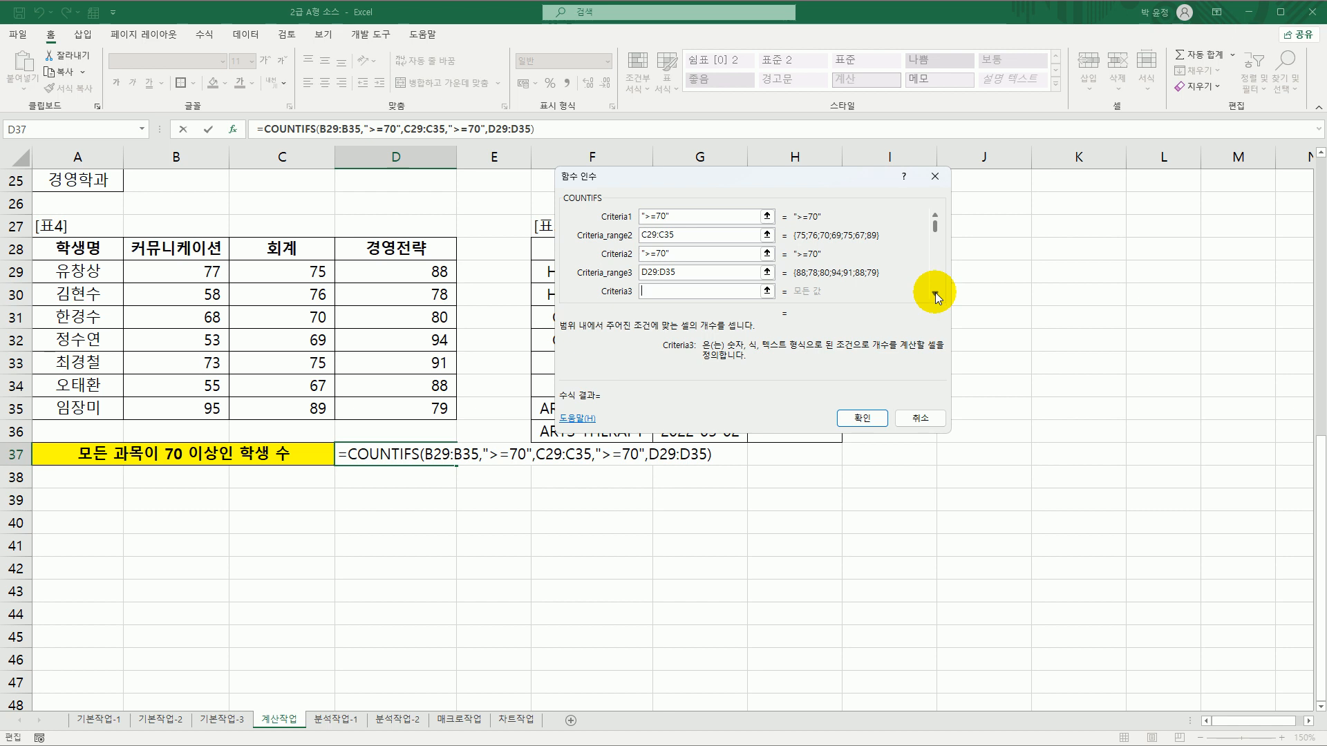
pyautogui.write('>=70')
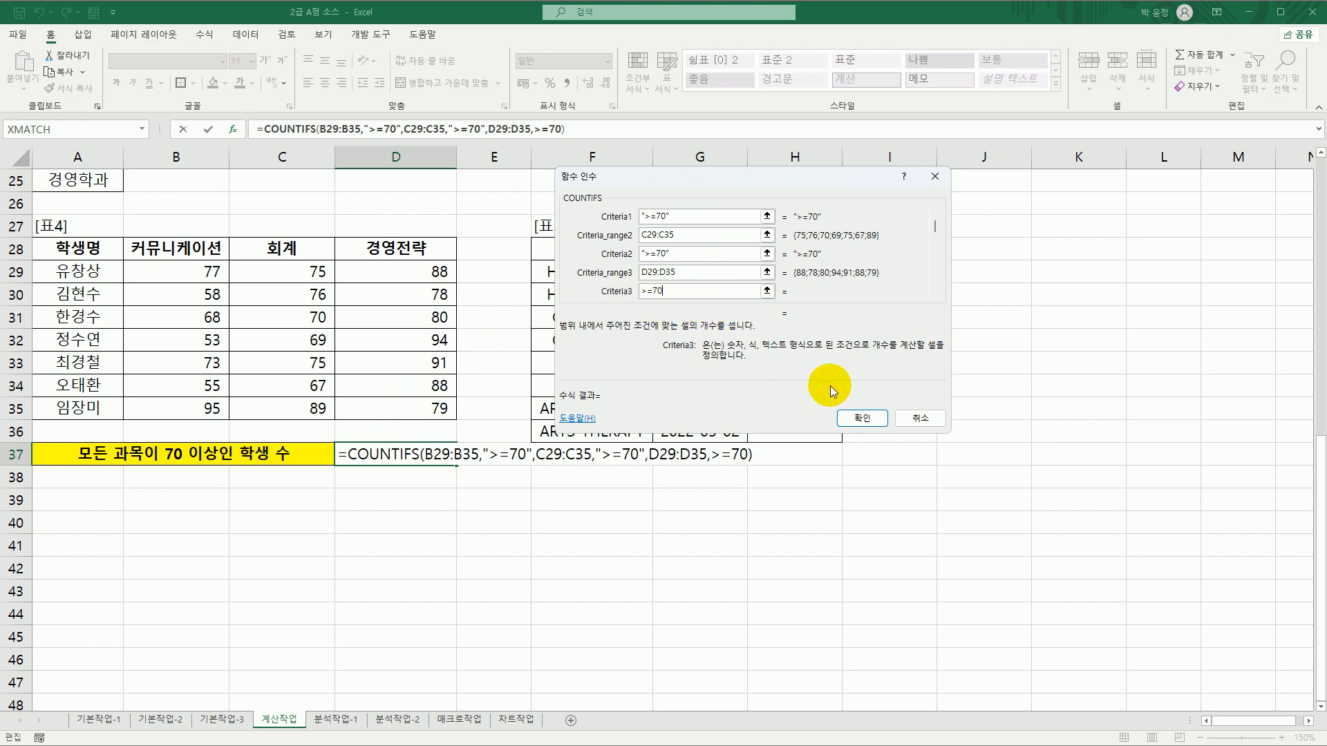
pyautogui.click(863, 419)
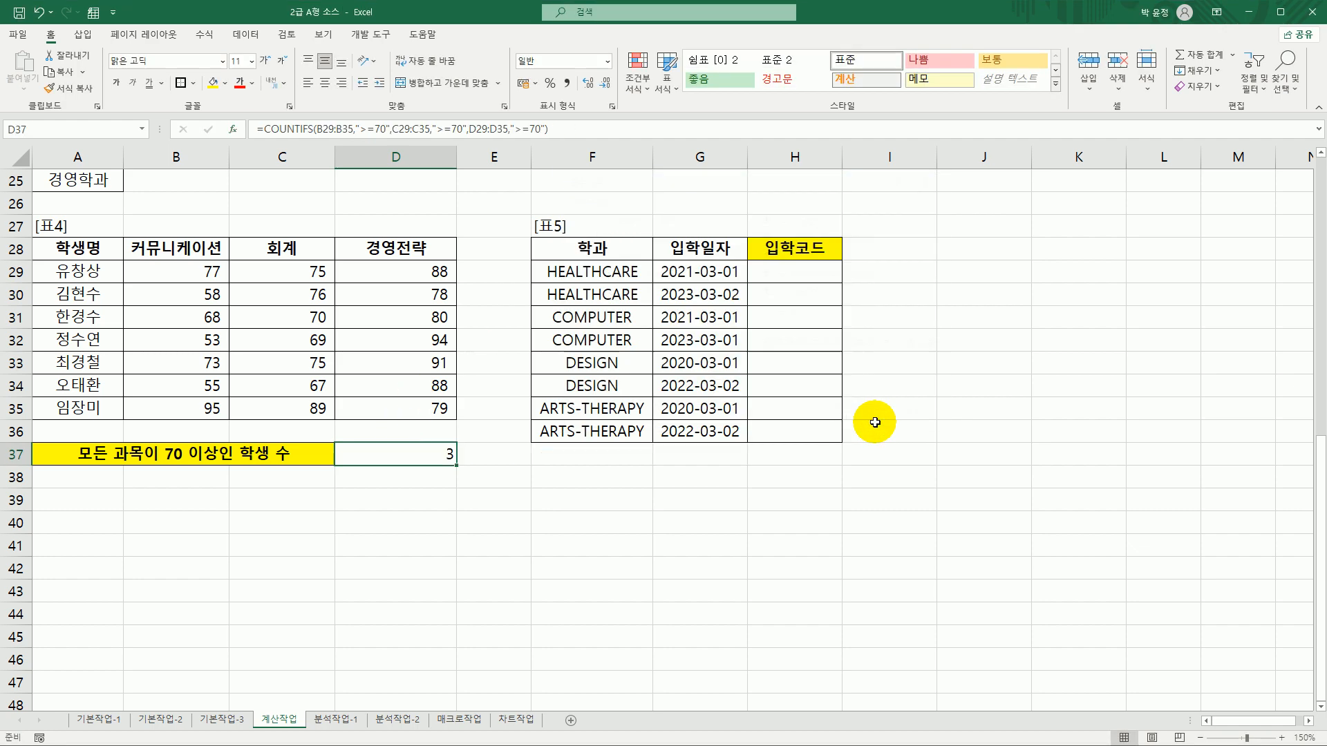
# Check the student count in D37 by highlighting the score cells of rows 29, 33 and 35 together
pyautogui.click(208, 276)
pyautogui.moveTo(209, 277); pyautogui.dragTo(375, 276)
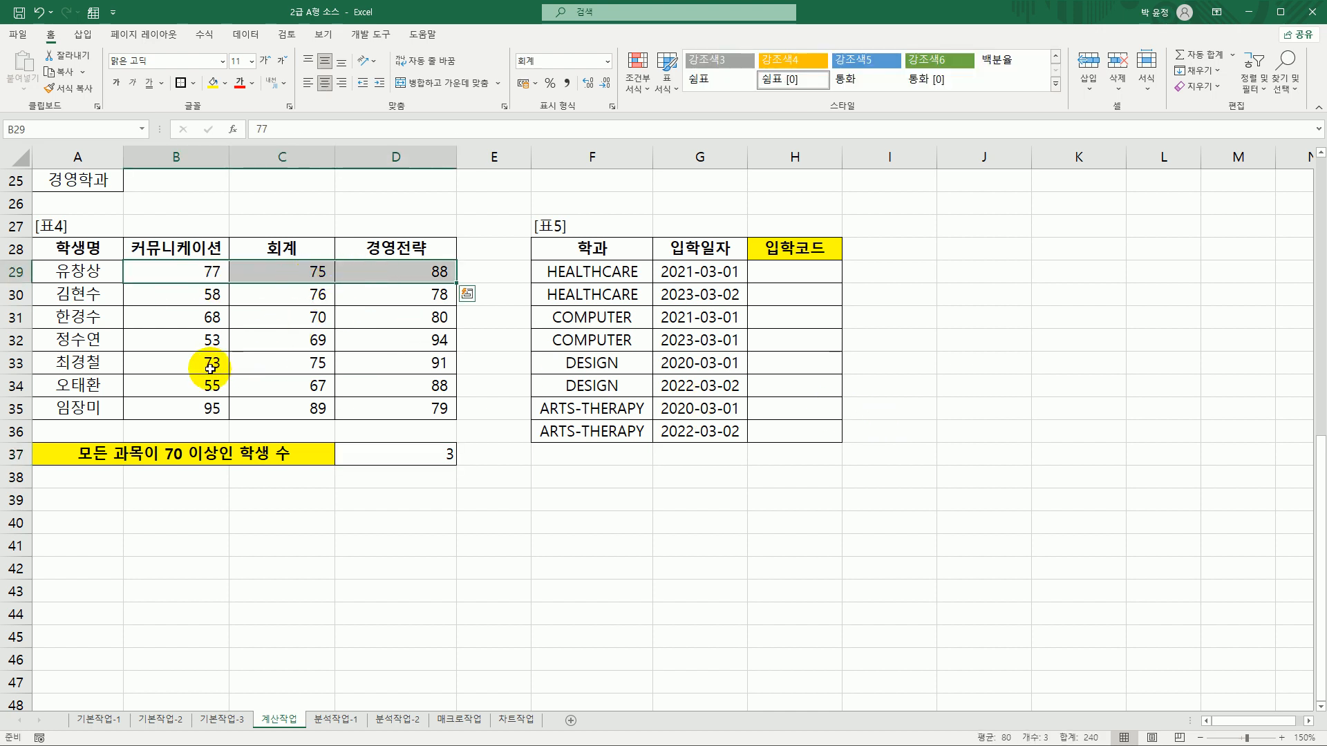
pyautogui.moveTo(197, 365); pyautogui.dragTo(391, 368)
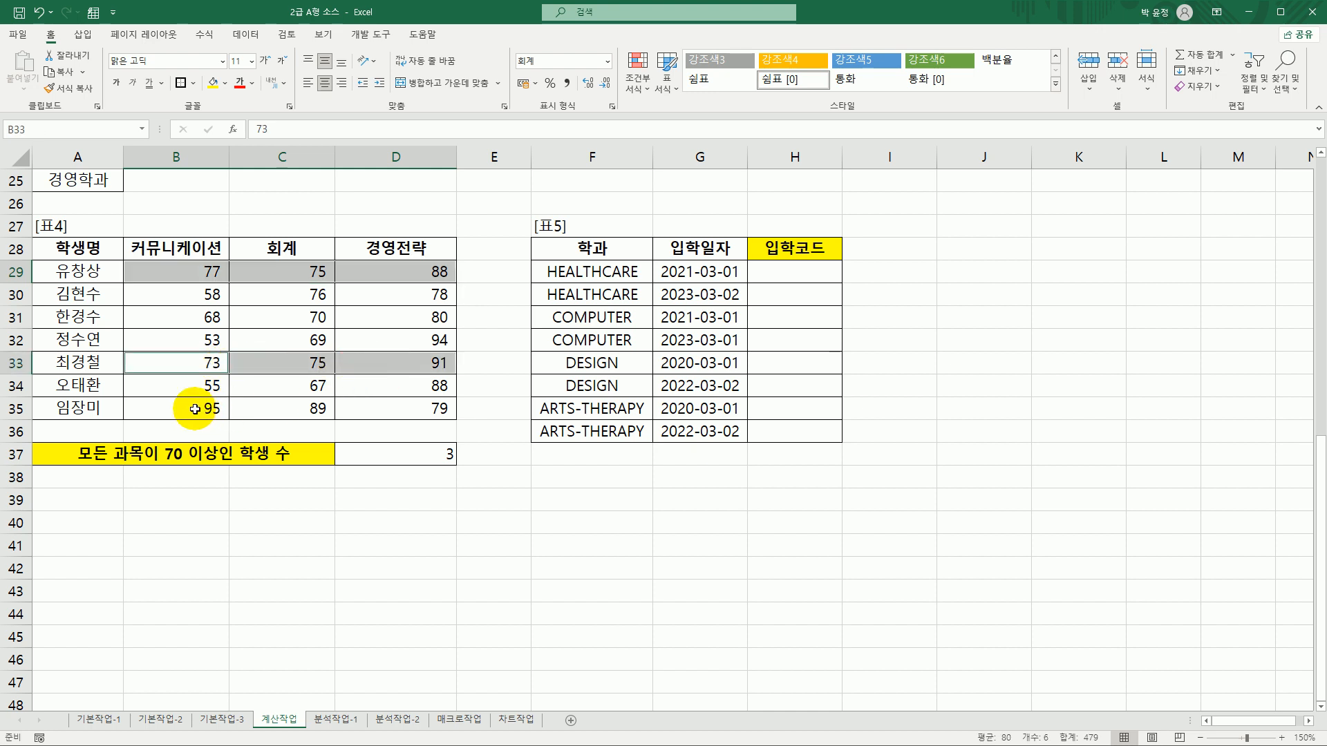
pyautogui.moveTo(194, 409); pyautogui.dragTo(375, 408)
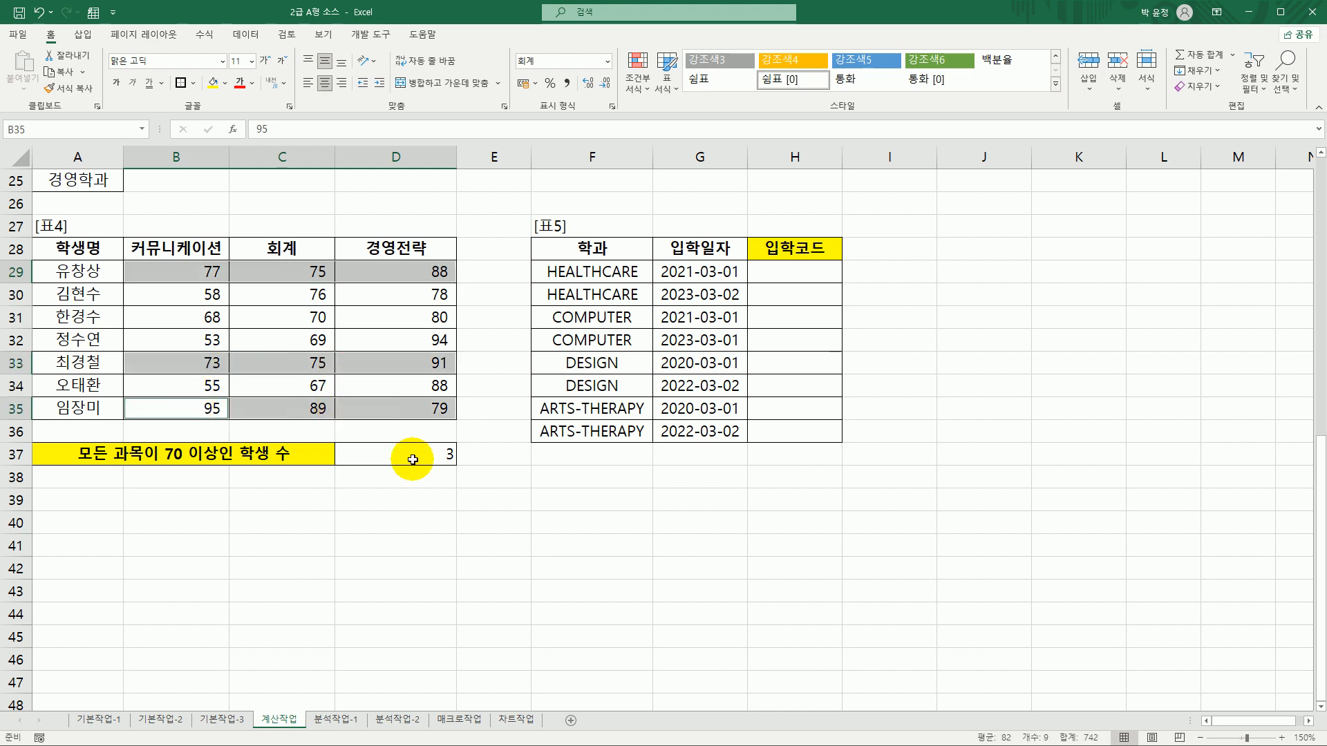
pyautogui.click(413, 459)
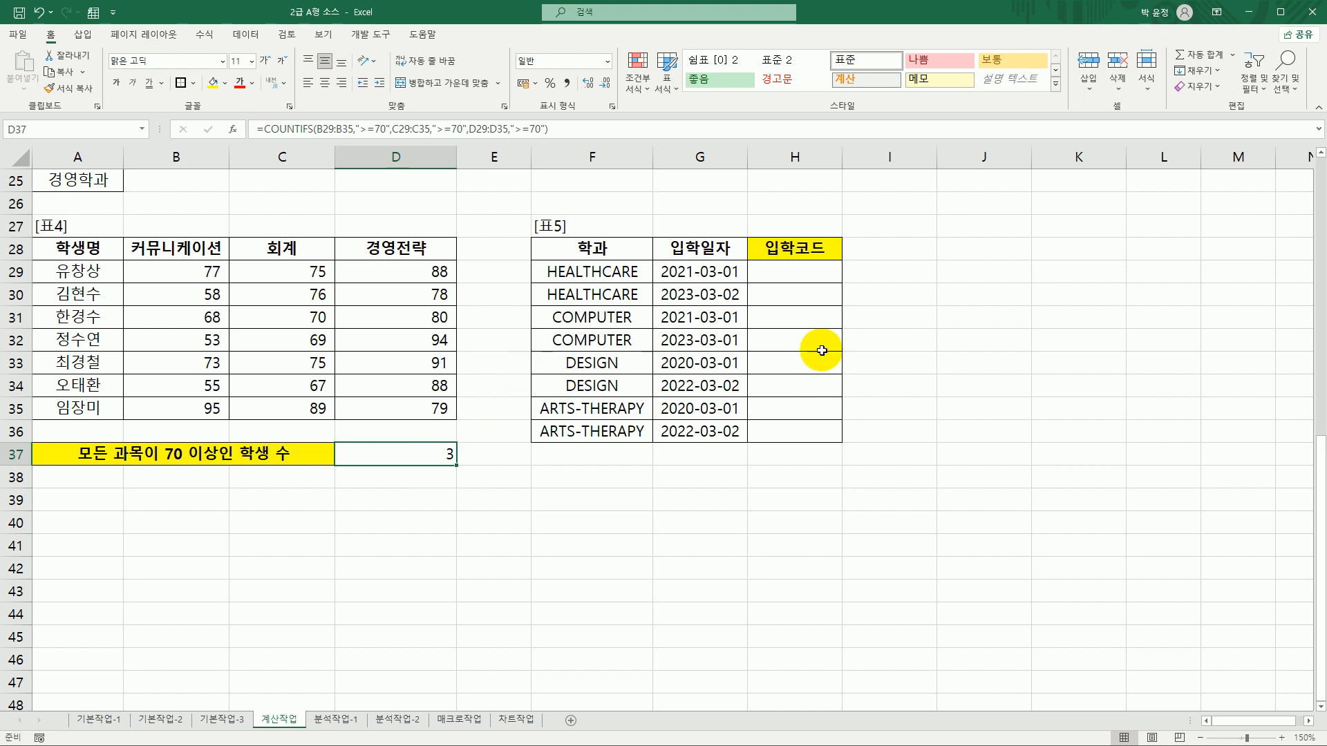
pyautogui.click(801, 276)
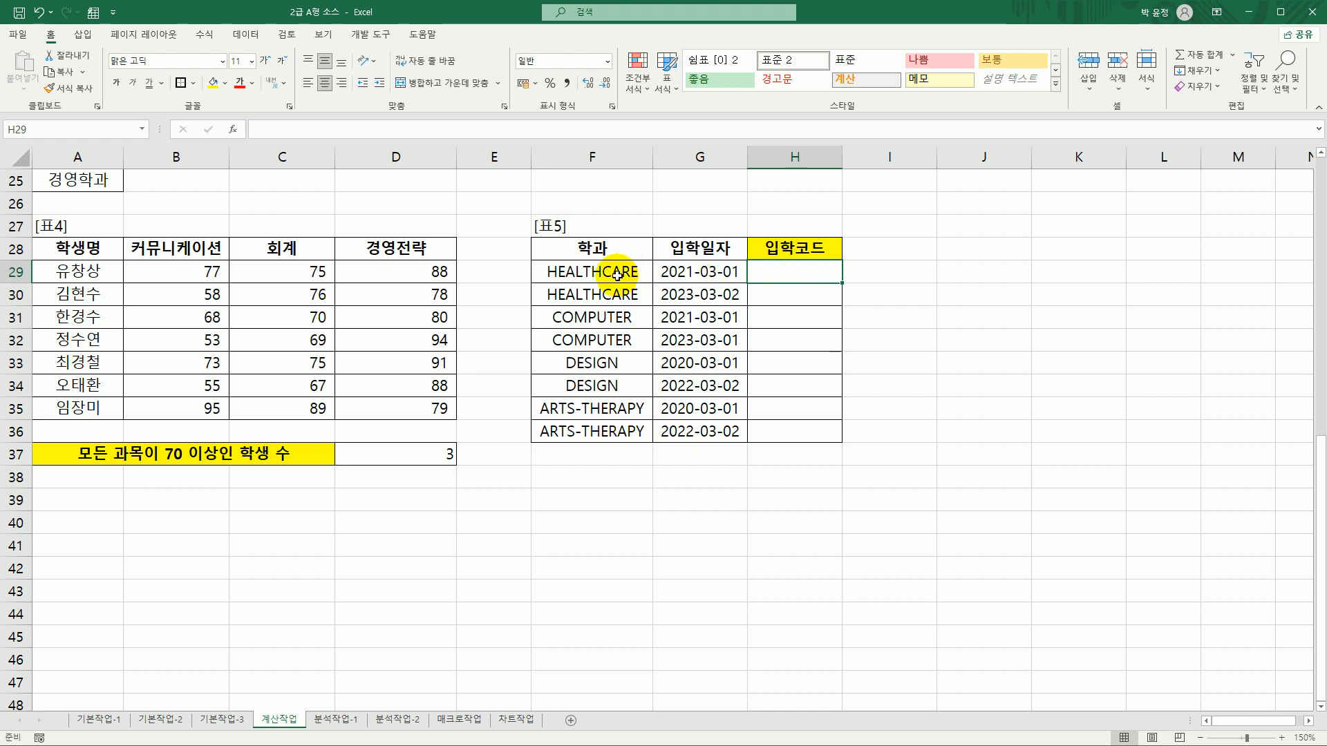
pyautogui.click(704, 274)
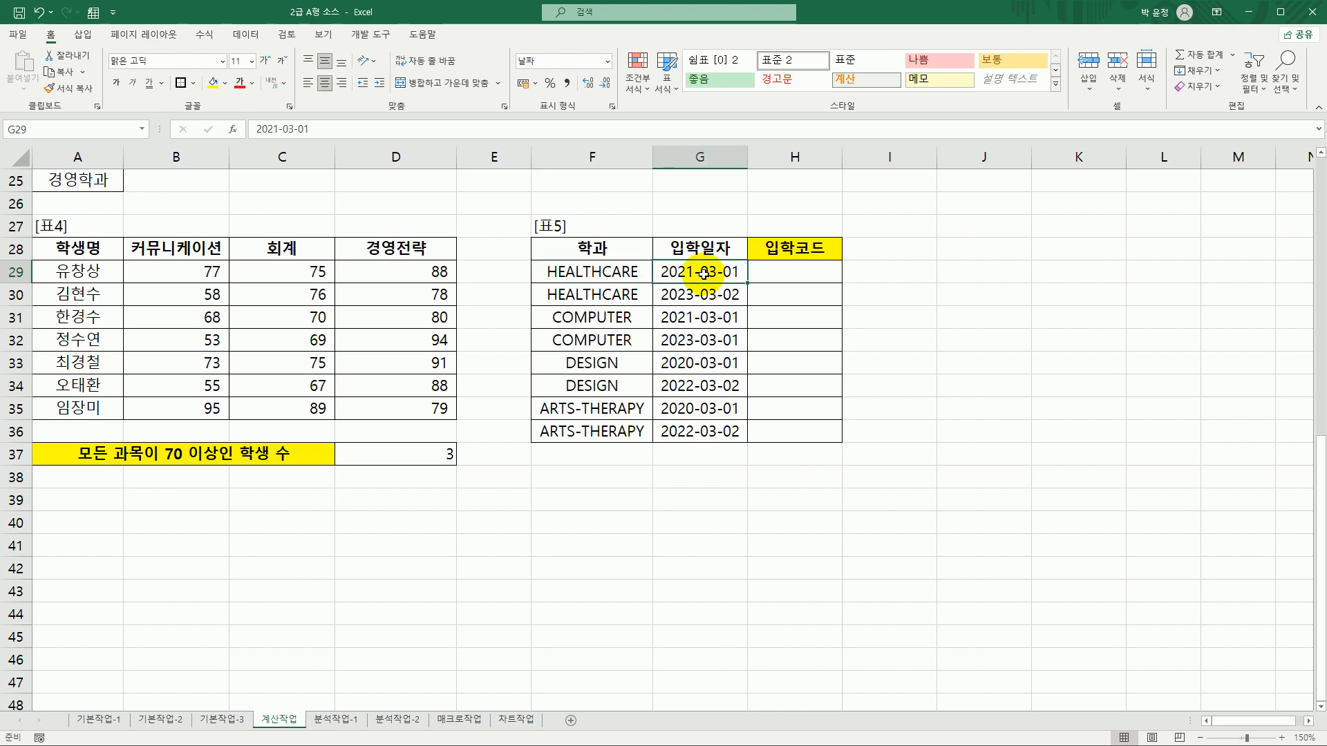
pyautogui.moveTo(816, 277); pyautogui.dragTo(800, 438)
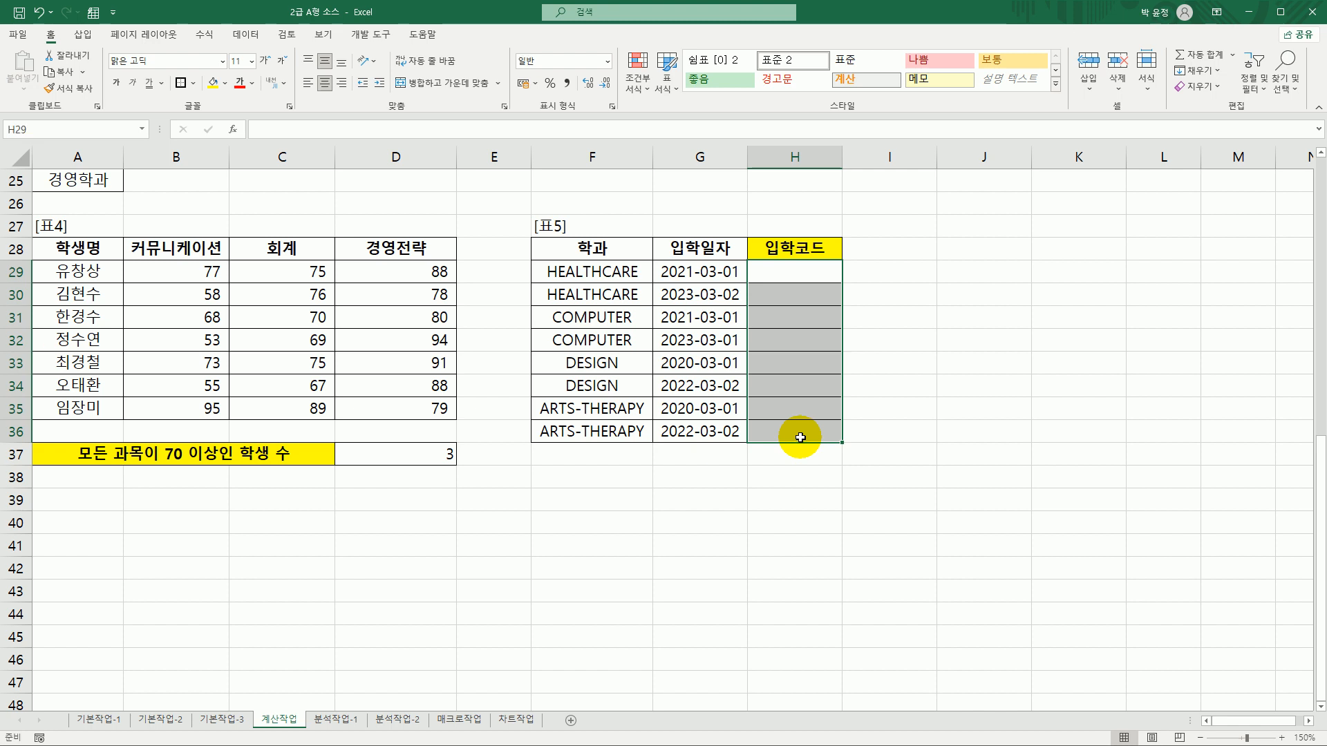
pyautogui.click(631, 273)
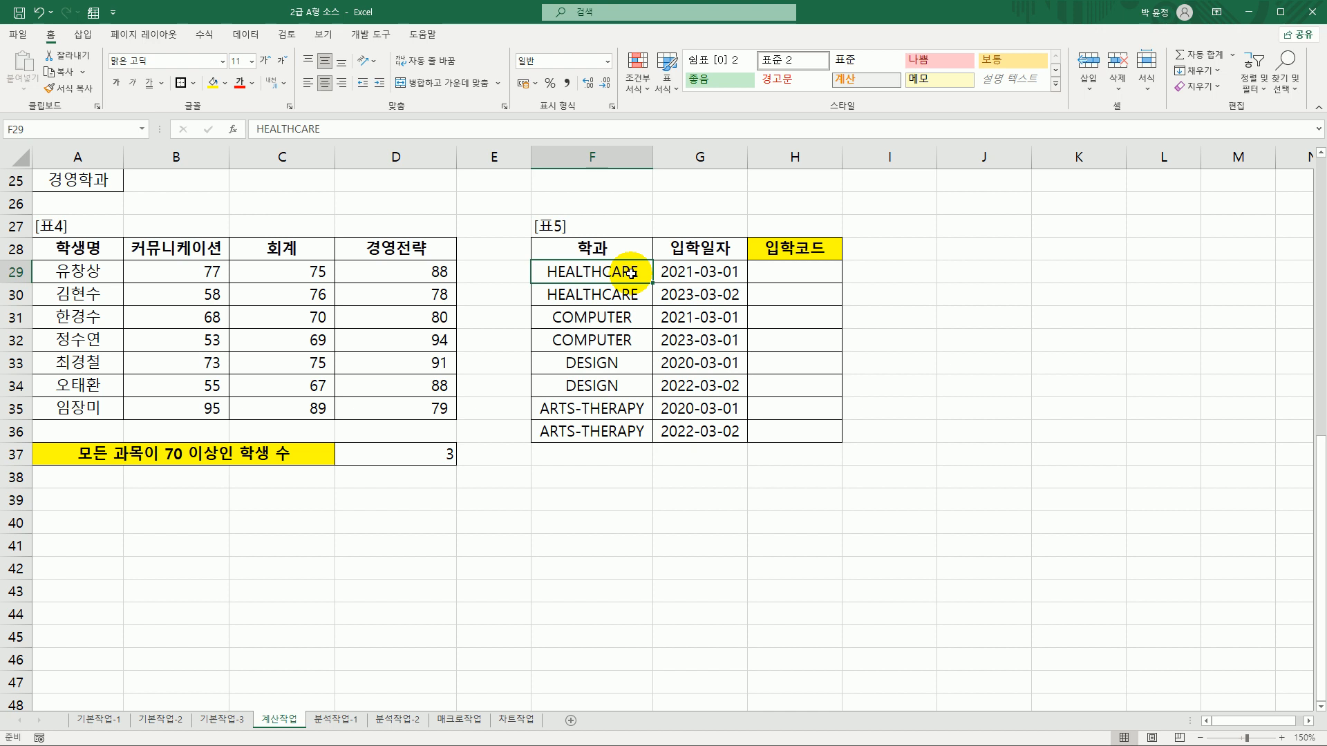
# Enter =LEFT(F29,3) in H29 using the function arguments dialog and fill it down through H36
pyautogui.click(816, 277)
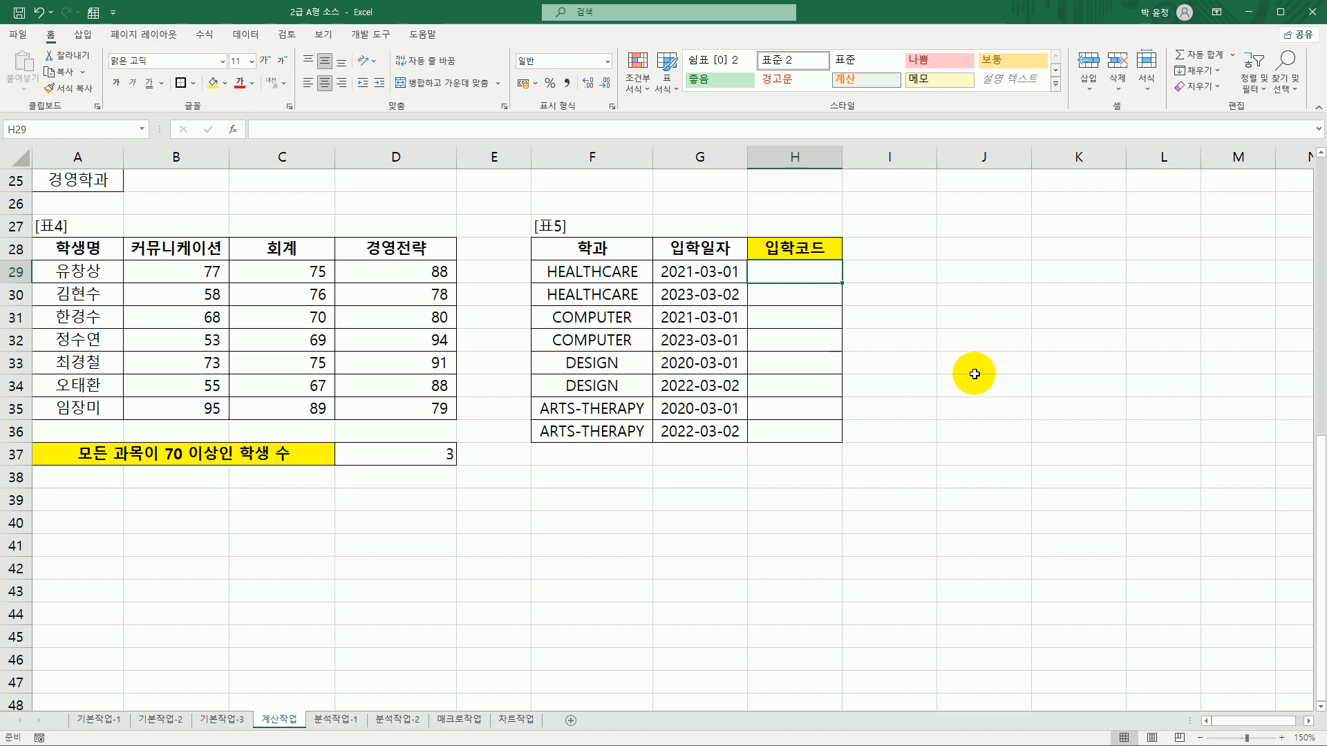
pyautogui.write('=le')
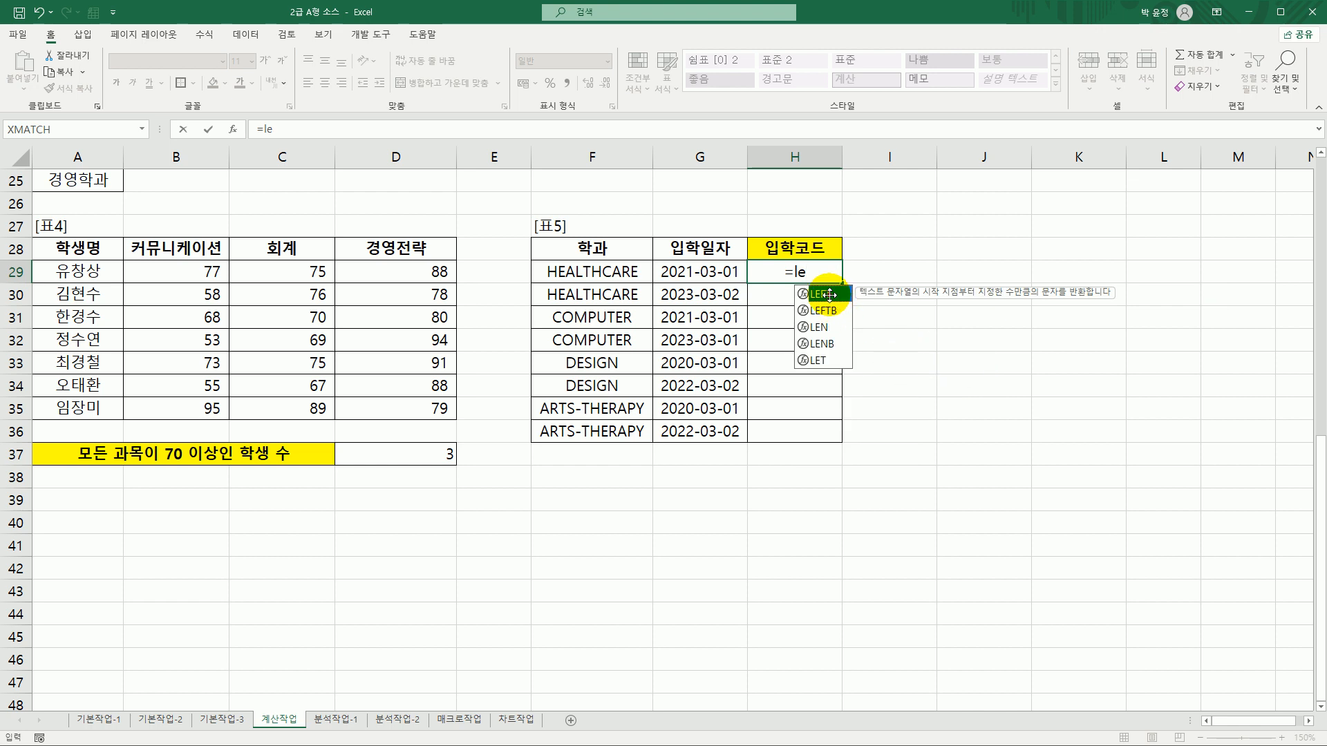
pyautogui.doubleClick(832, 301)
pyautogui.click(234, 130)
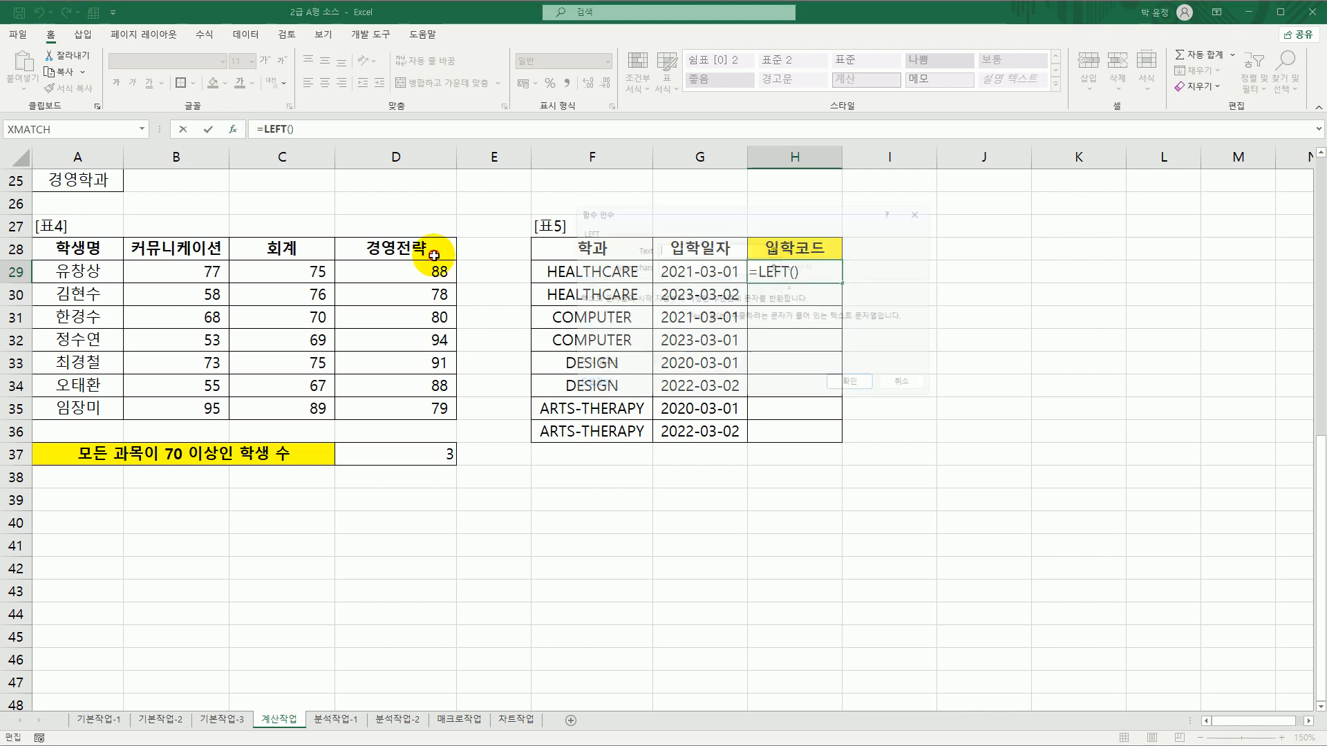
pyautogui.moveTo(761, 214); pyautogui.dragTo(1008, 182)
pyautogui.click(576, 277)
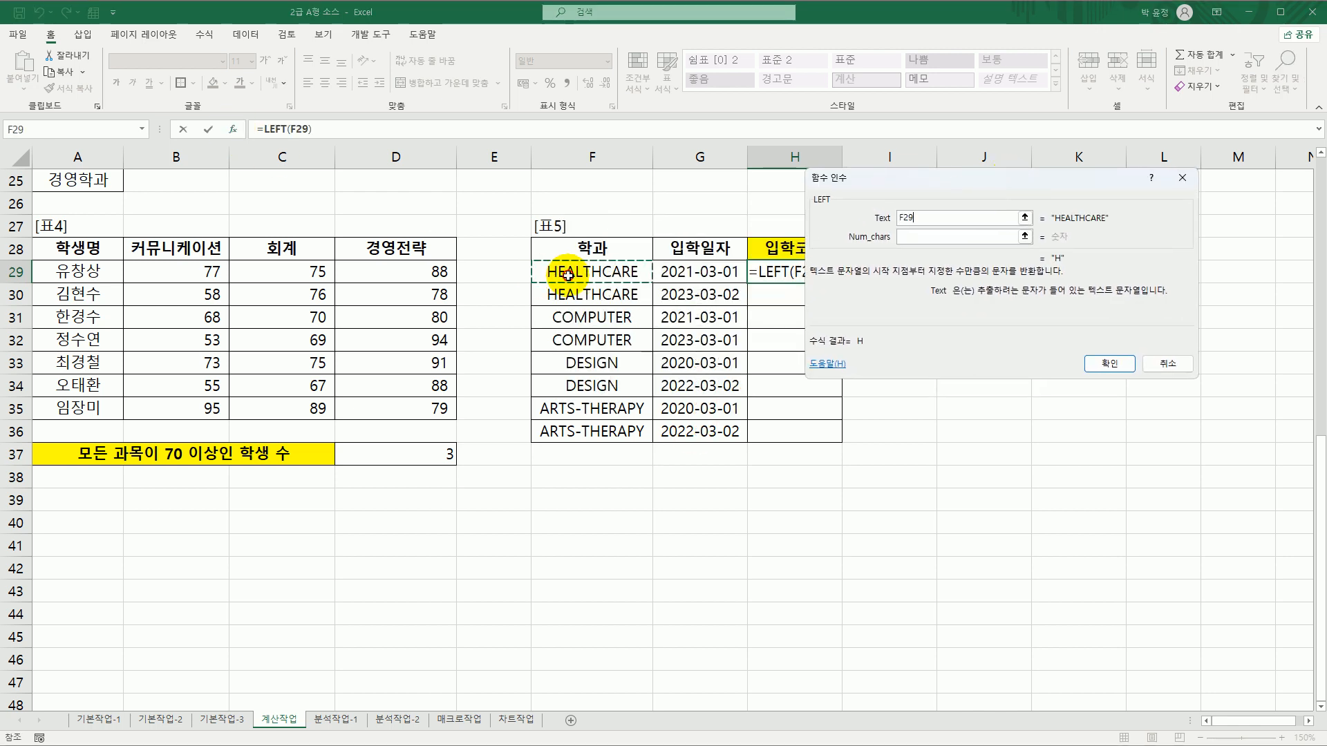
pyautogui.click(916, 239)
pyautogui.write('3')
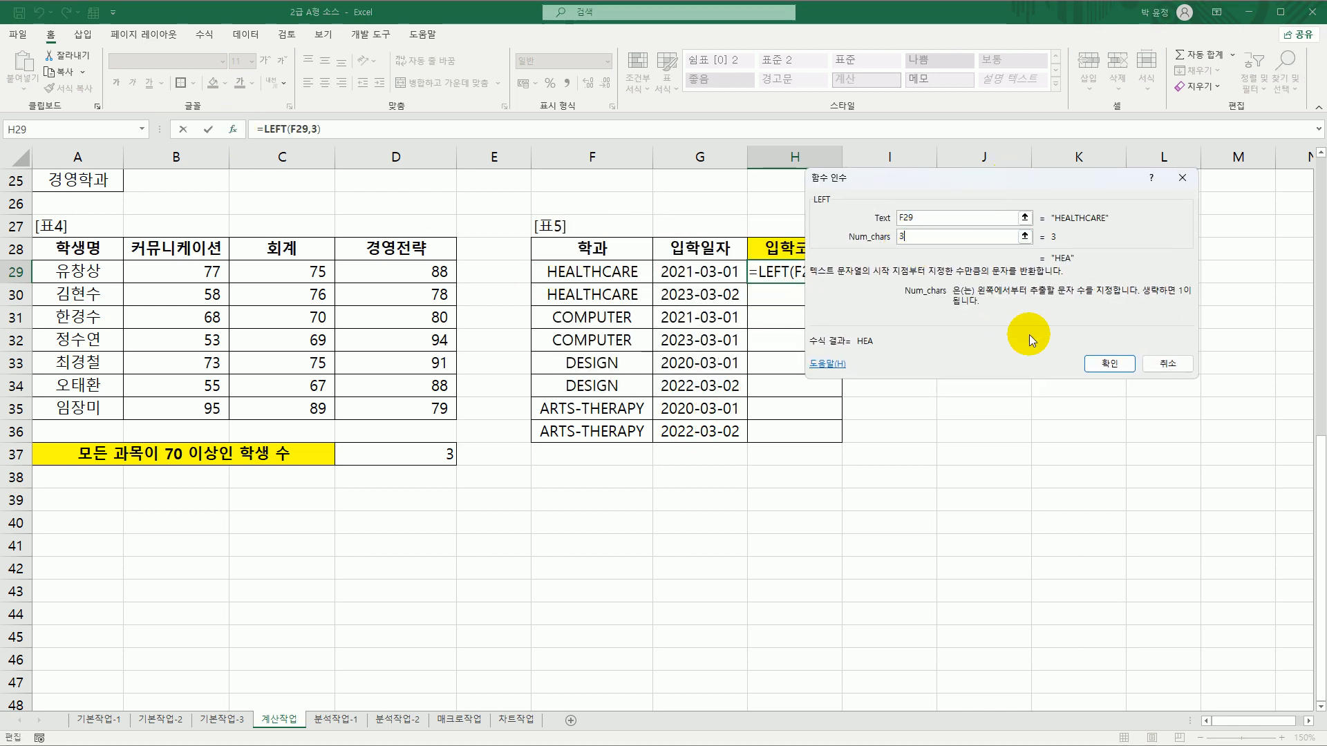
pyautogui.click(1111, 364)
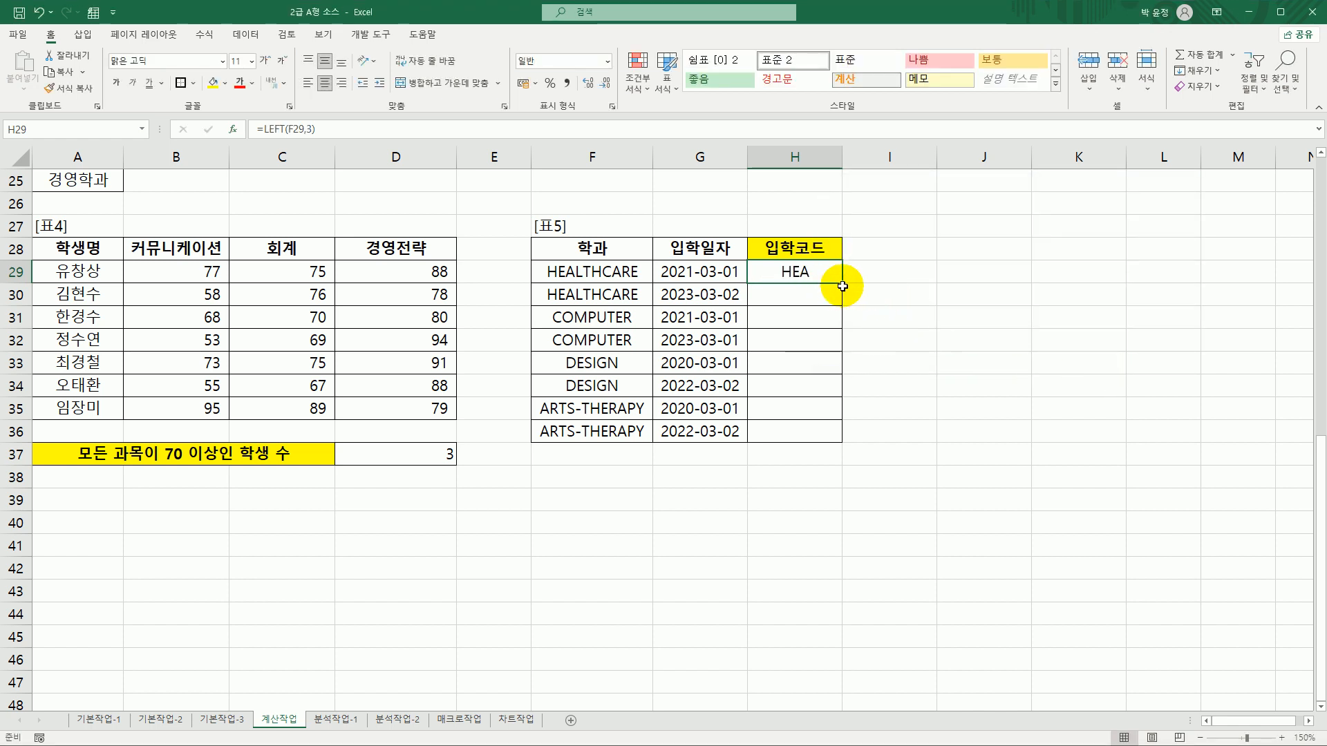
pyautogui.moveTo(842, 286); pyautogui.dragTo(831, 448)
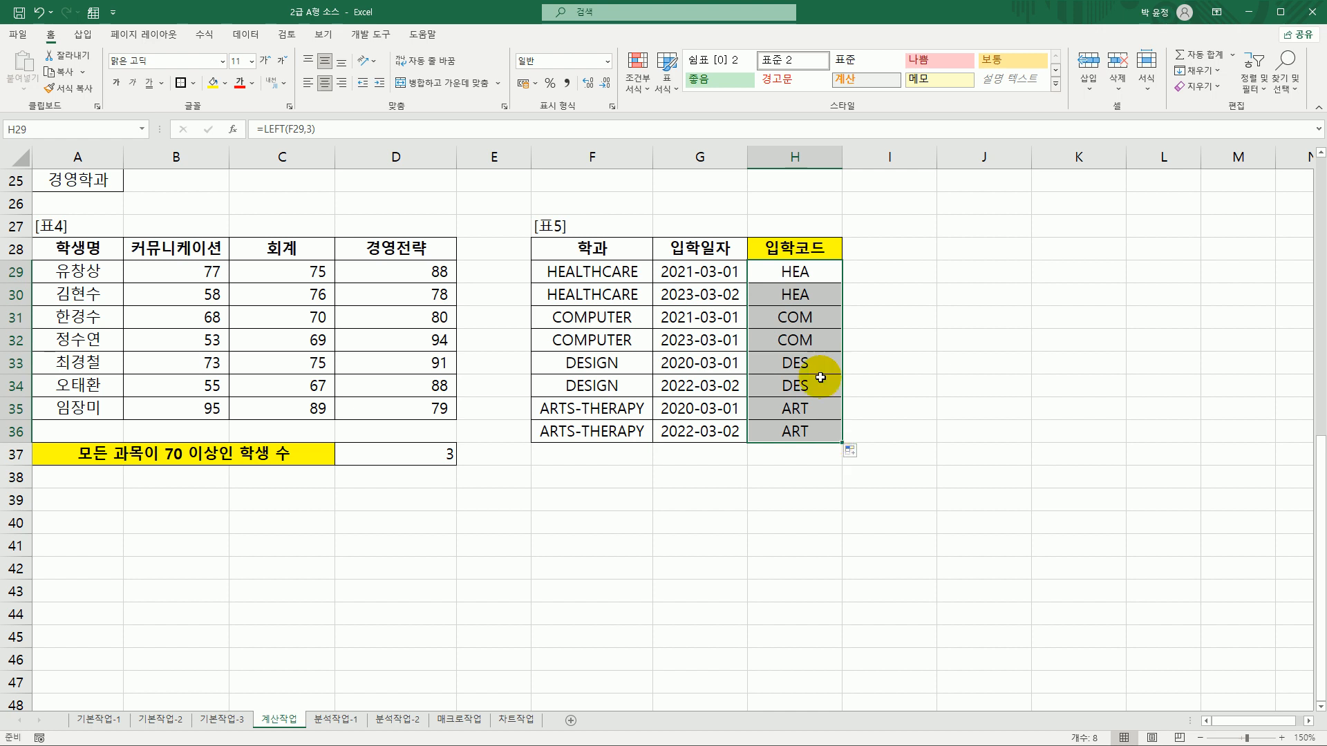
# Wrap H29's formula in PROPER so it reads =PROPER(LEFT(F29,3)), and fill it down through H36
pyautogui.click(772, 275)
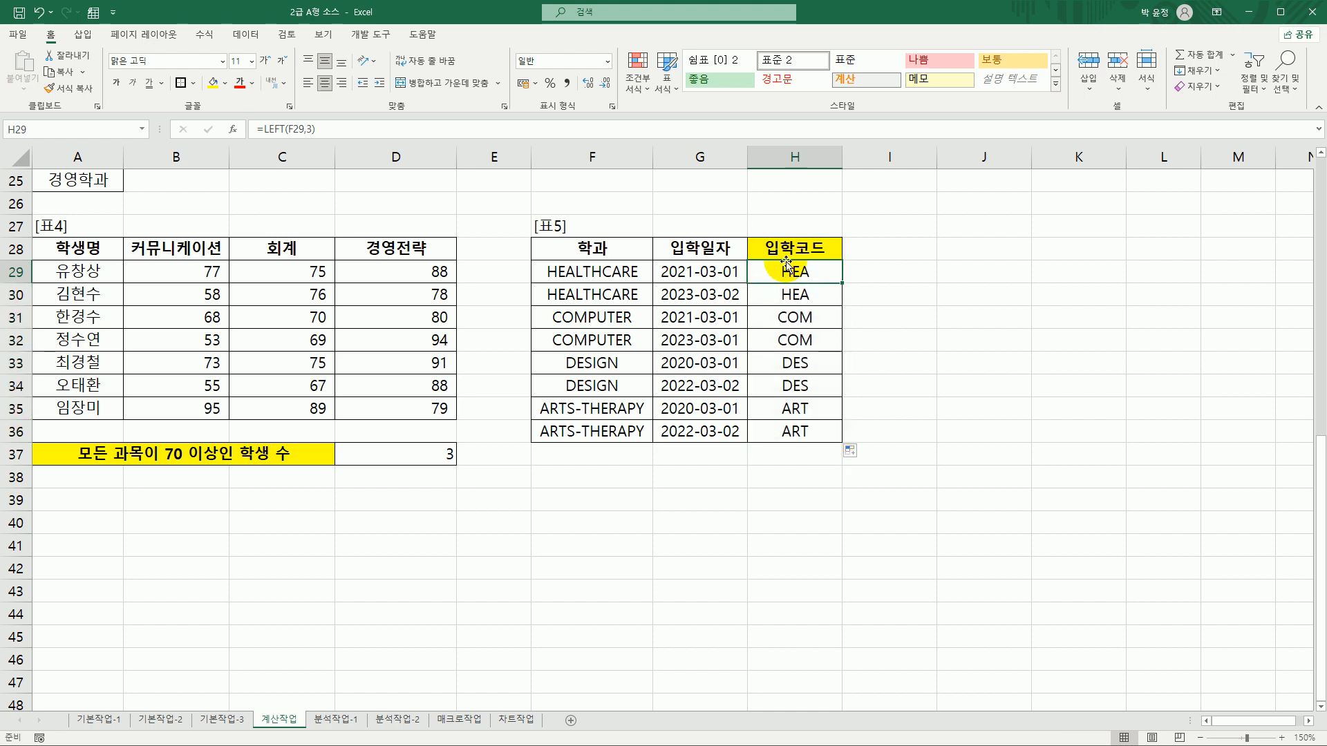
pyautogui.doubleClick(762, 274)
pyautogui.click(760, 274)
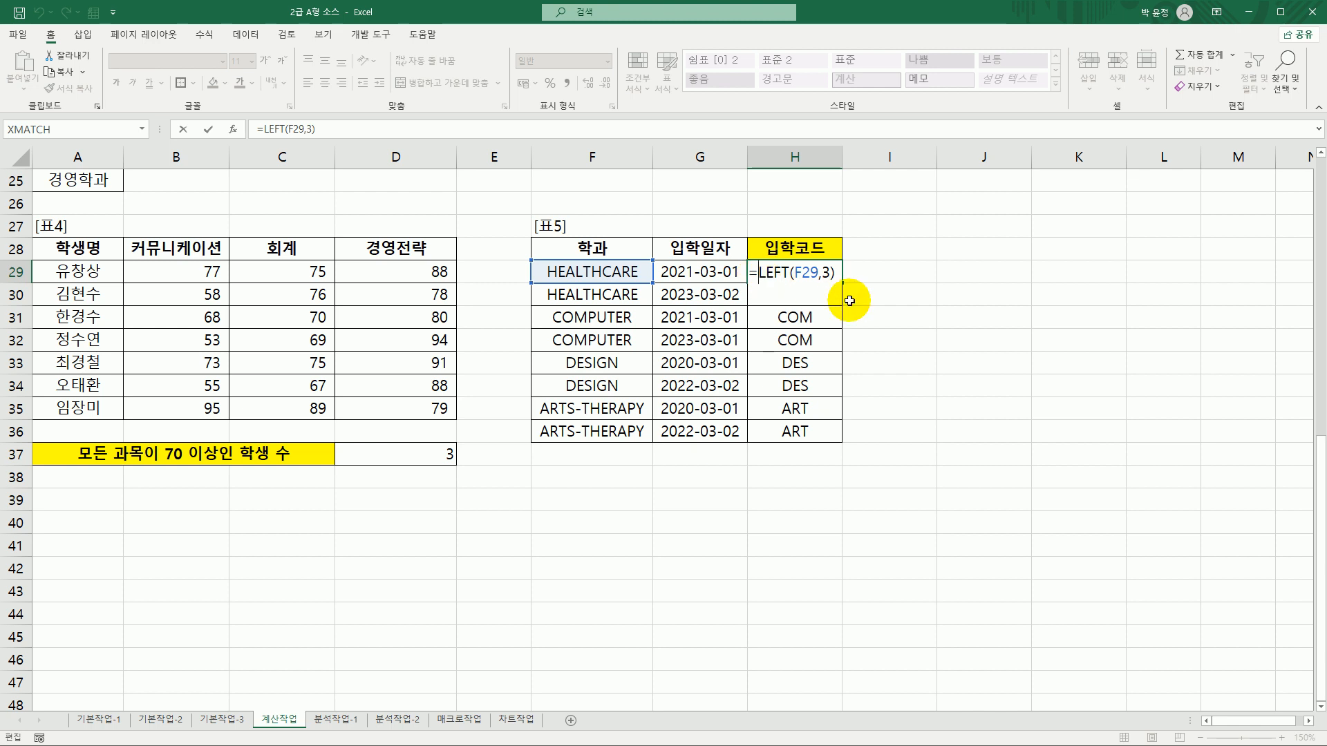
pyautogui.write('pro')
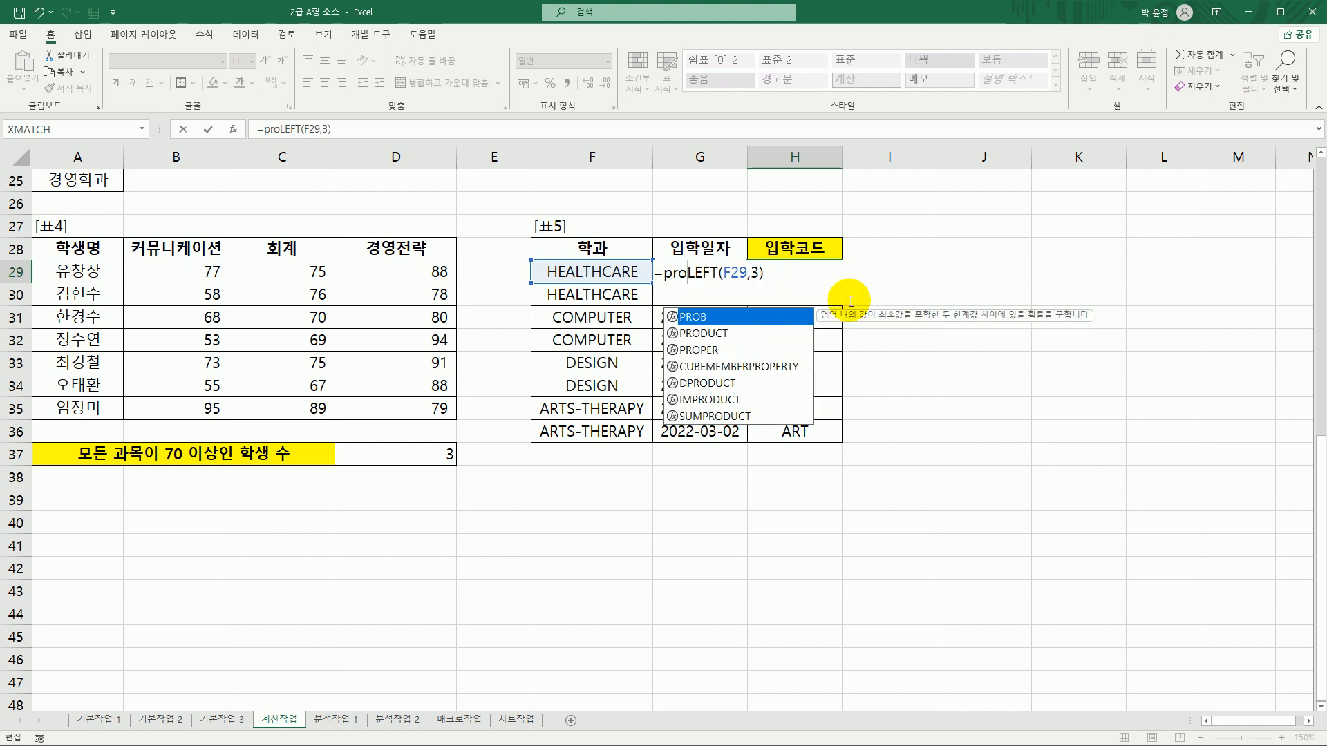
pyautogui.press('Down')
pyautogui.press('Down')
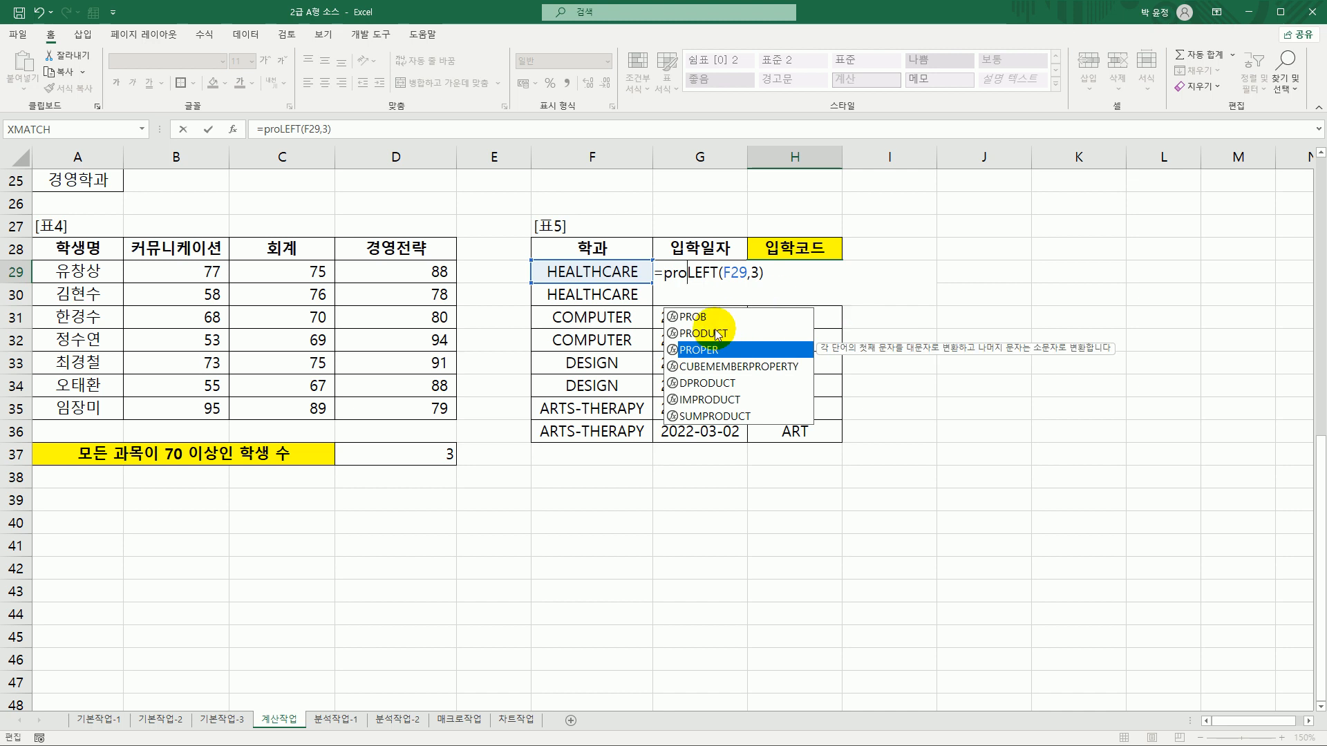
pyautogui.doubleClick(705, 349)
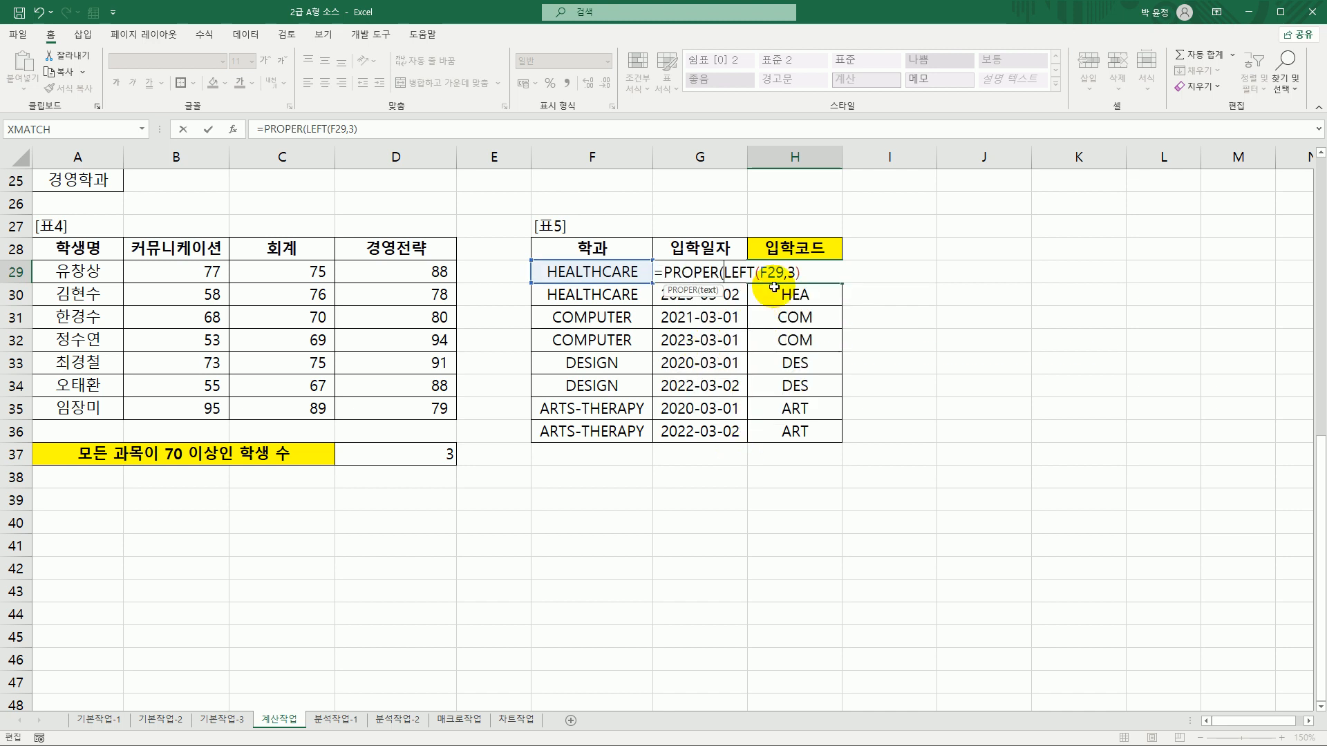
pyautogui.click(815, 274)
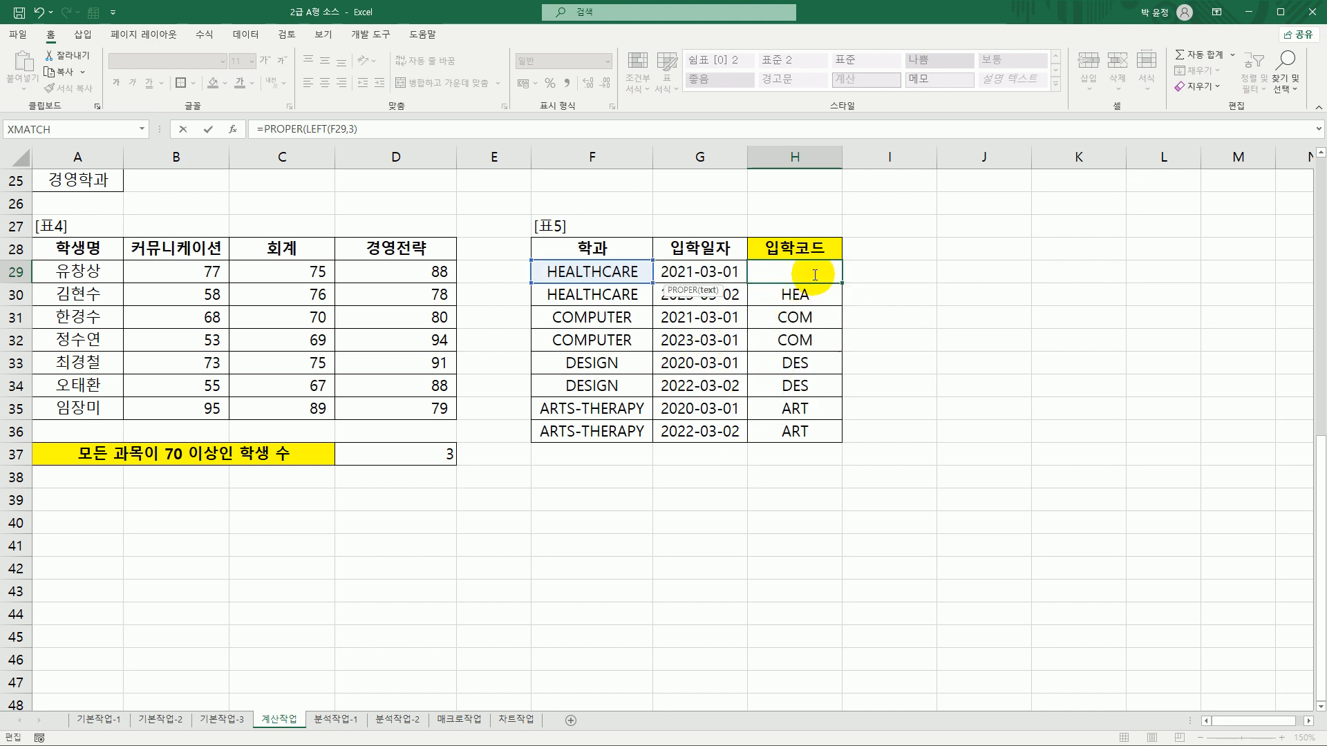
pyautogui.write(')')
pyautogui.press('Return')
pyautogui.click(814, 274)
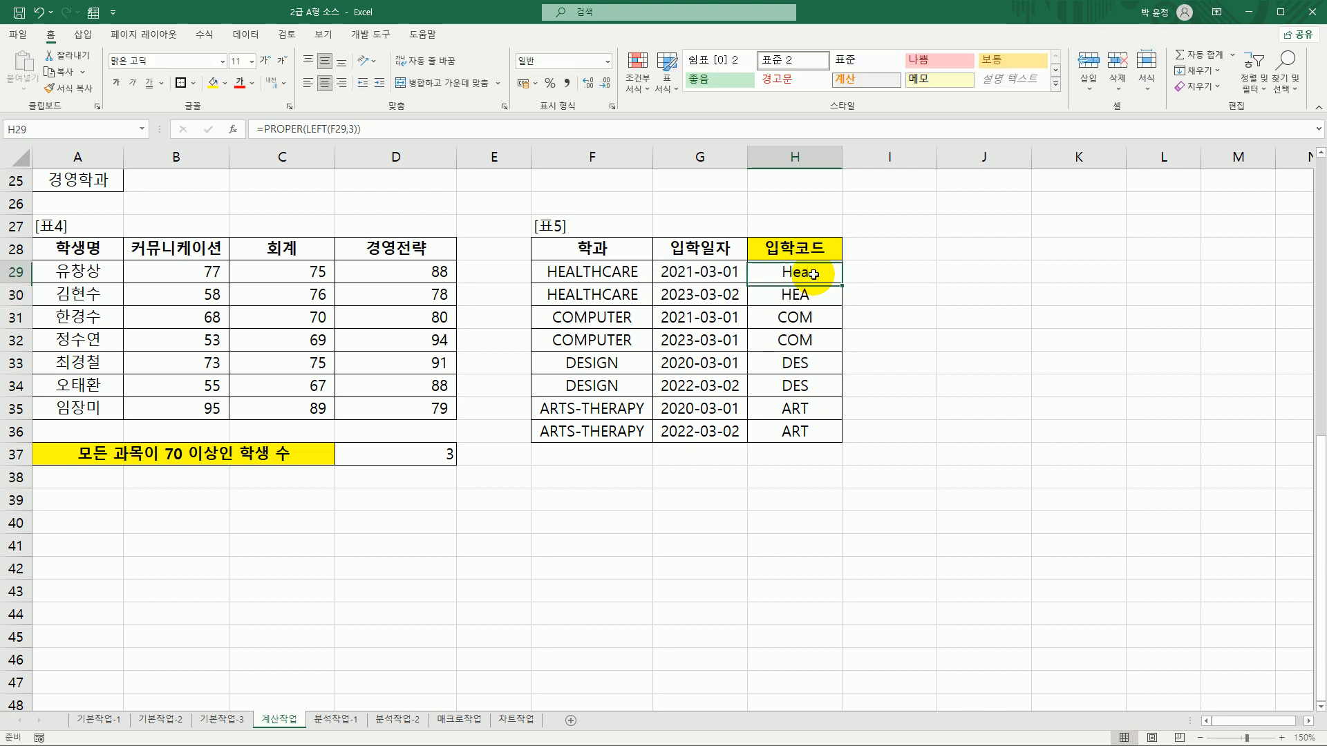
pyautogui.moveTo(840, 283); pyautogui.dragTo(838, 436)
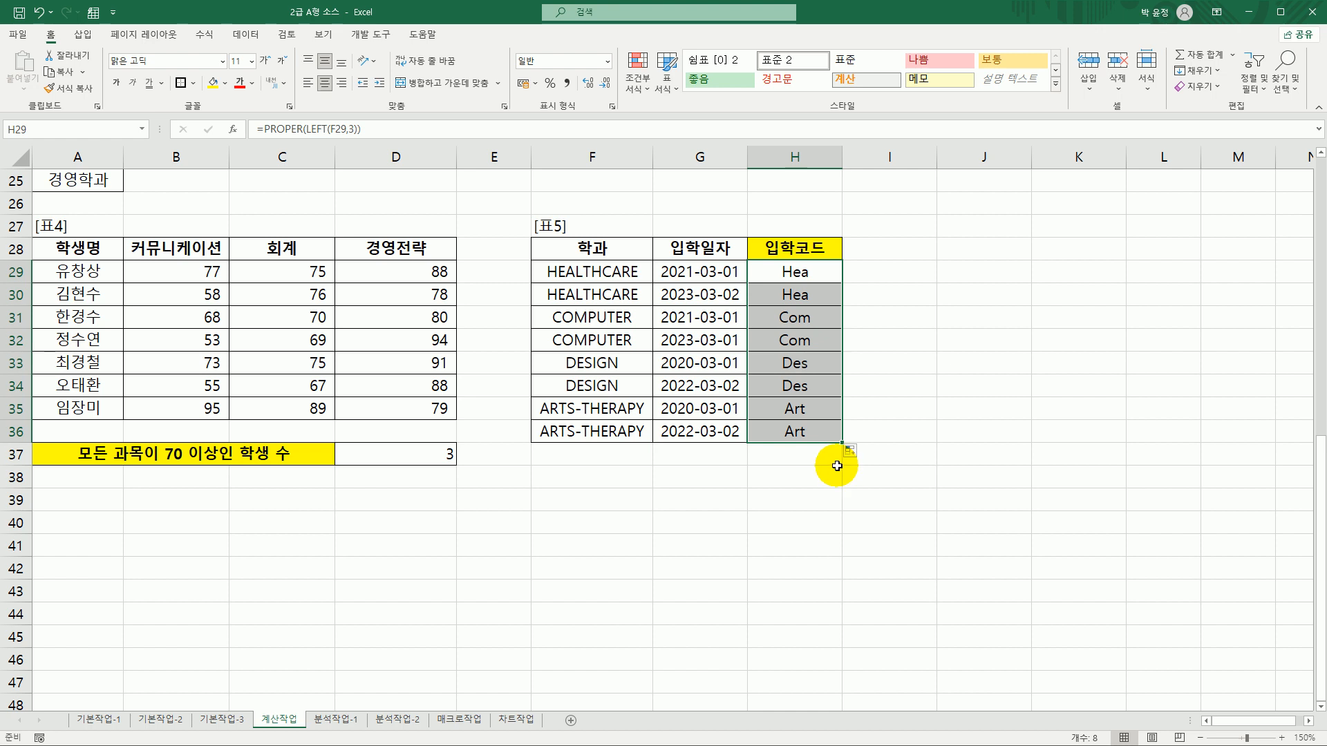
# Append &YEAR(G29) to the PROPER formula in H29 and fill it down through H36
pyautogui.doubleClick(802, 282)
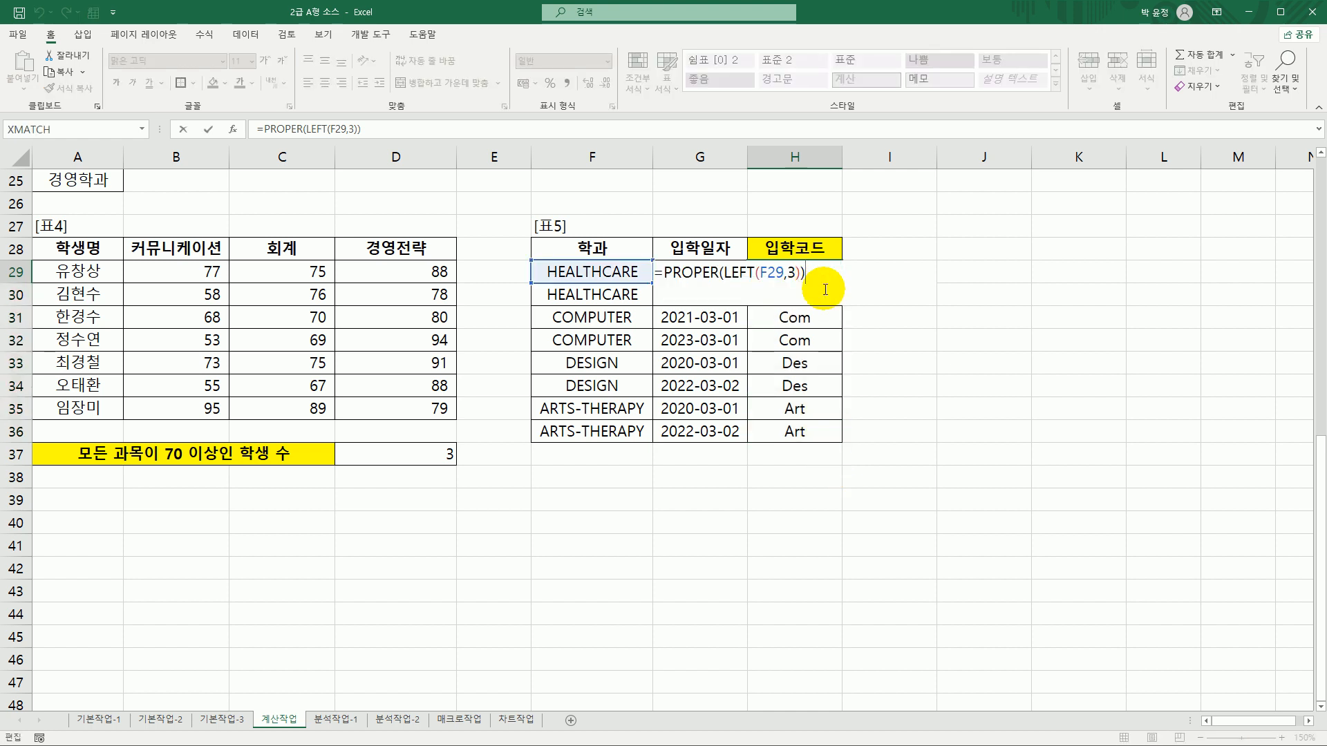
pyautogui.write('&year')
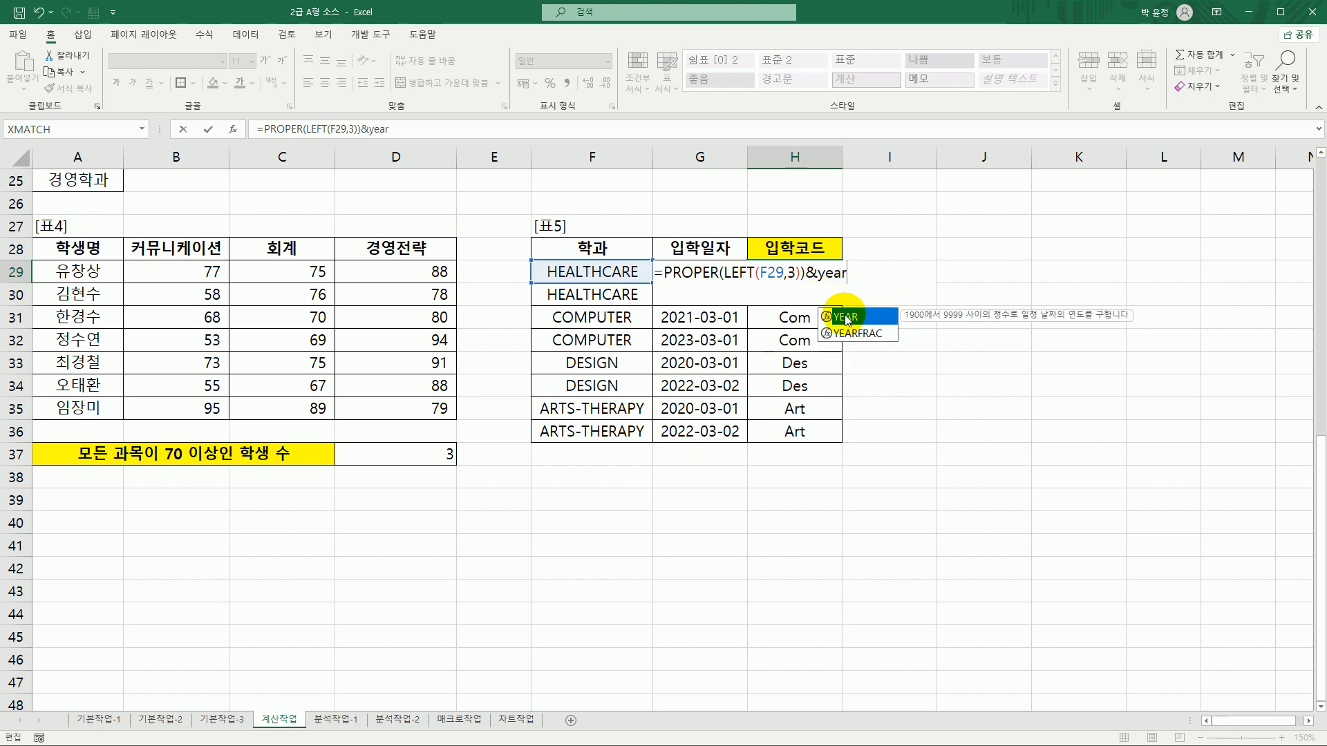
pyautogui.doubleClick(845, 316)
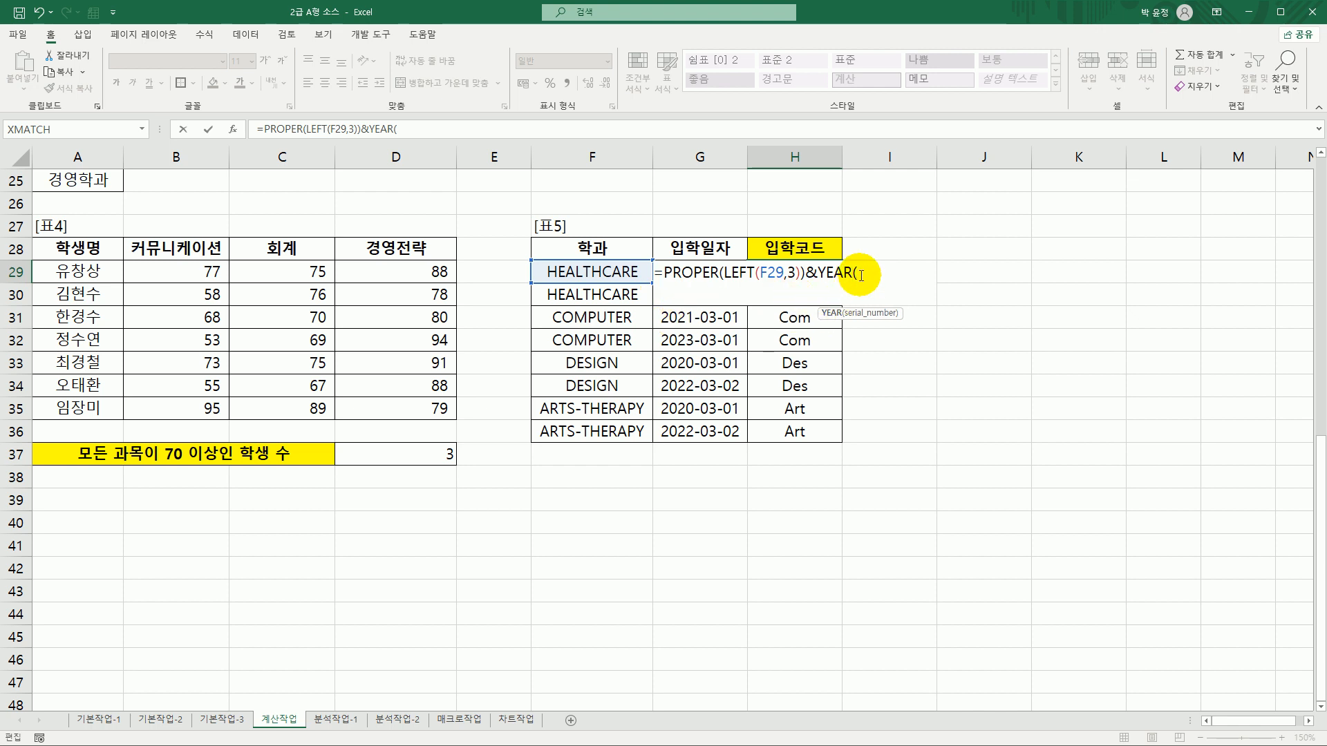
pyautogui.click(704, 314)
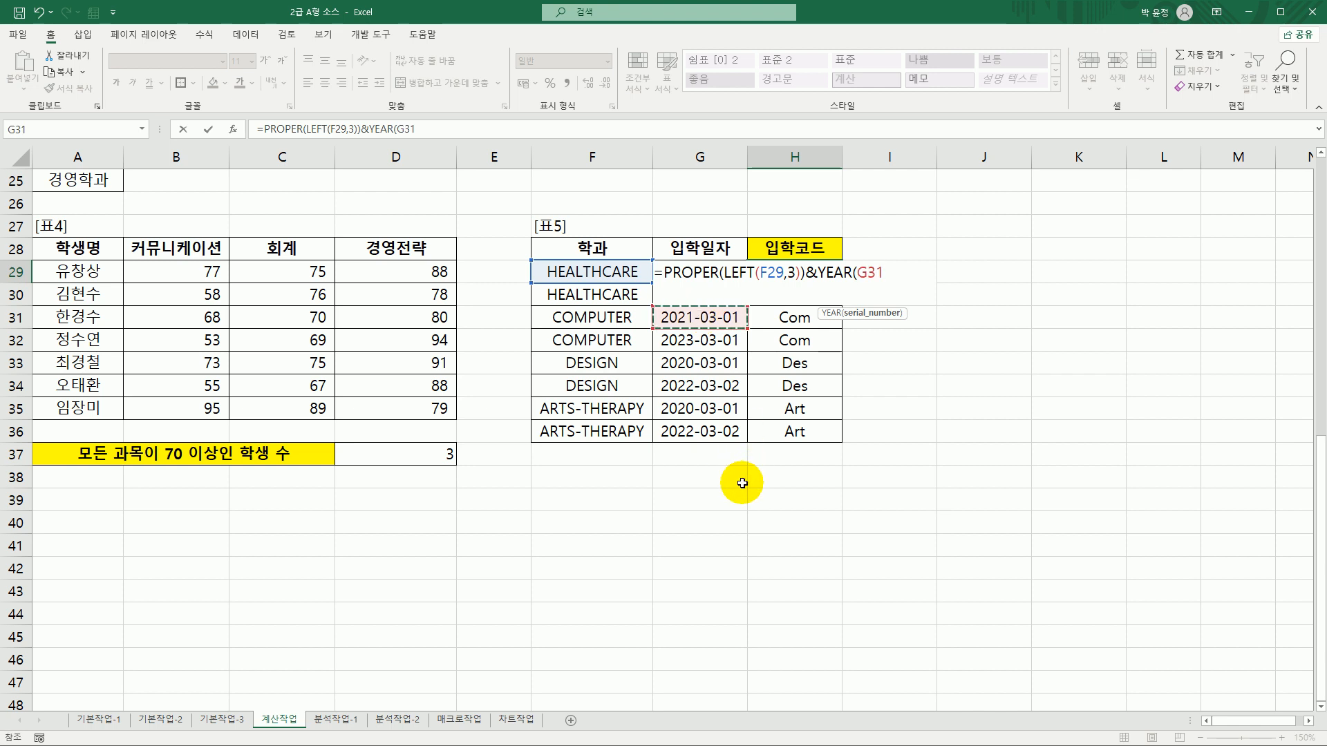
pyautogui.press('Up')
pyautogui.press('Up')
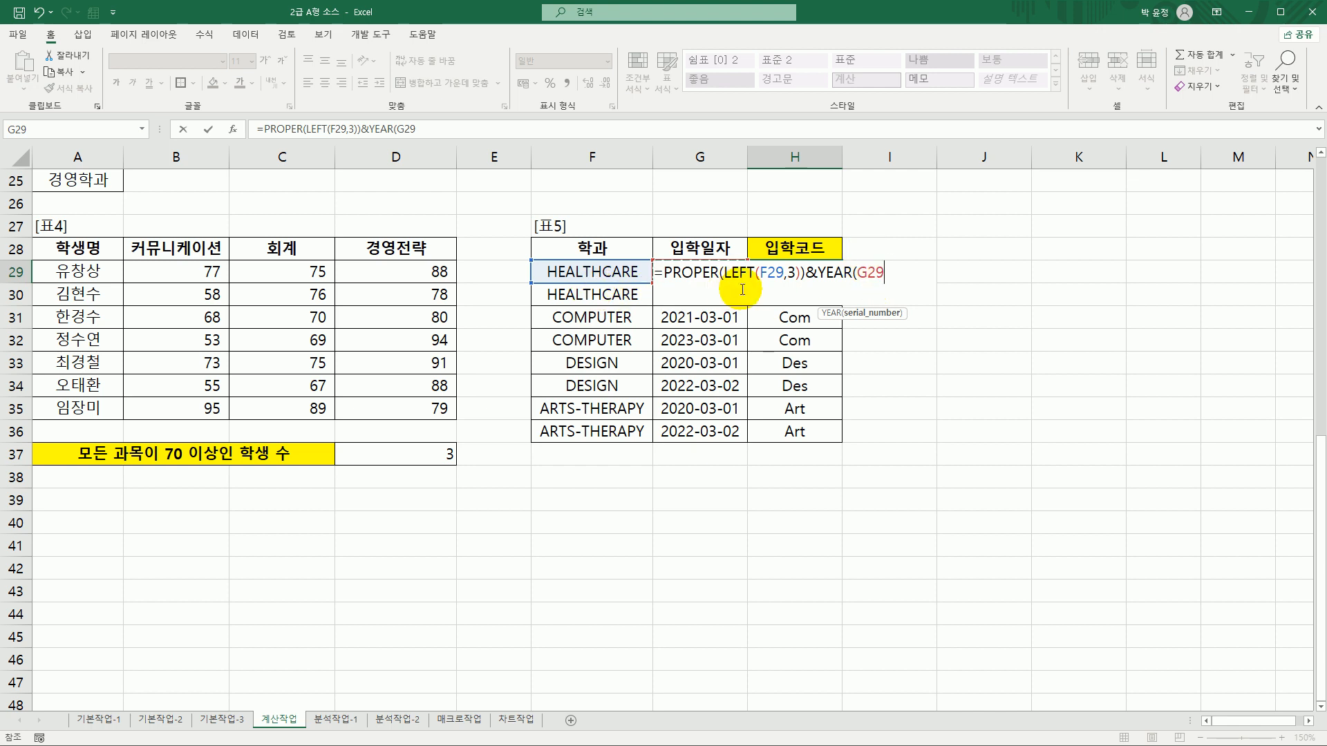
pyautogui.write(')')
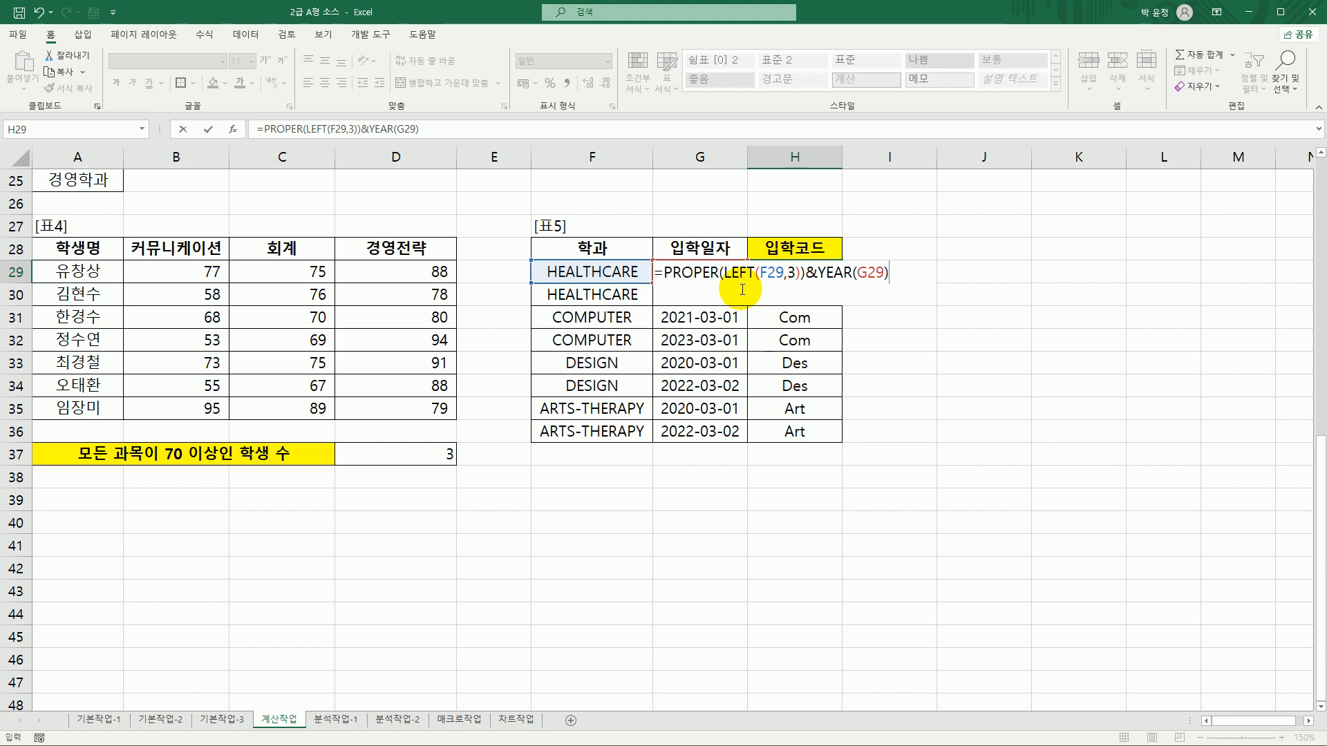
pyautogui.press('Return')
pyautogui.click(796, 281)
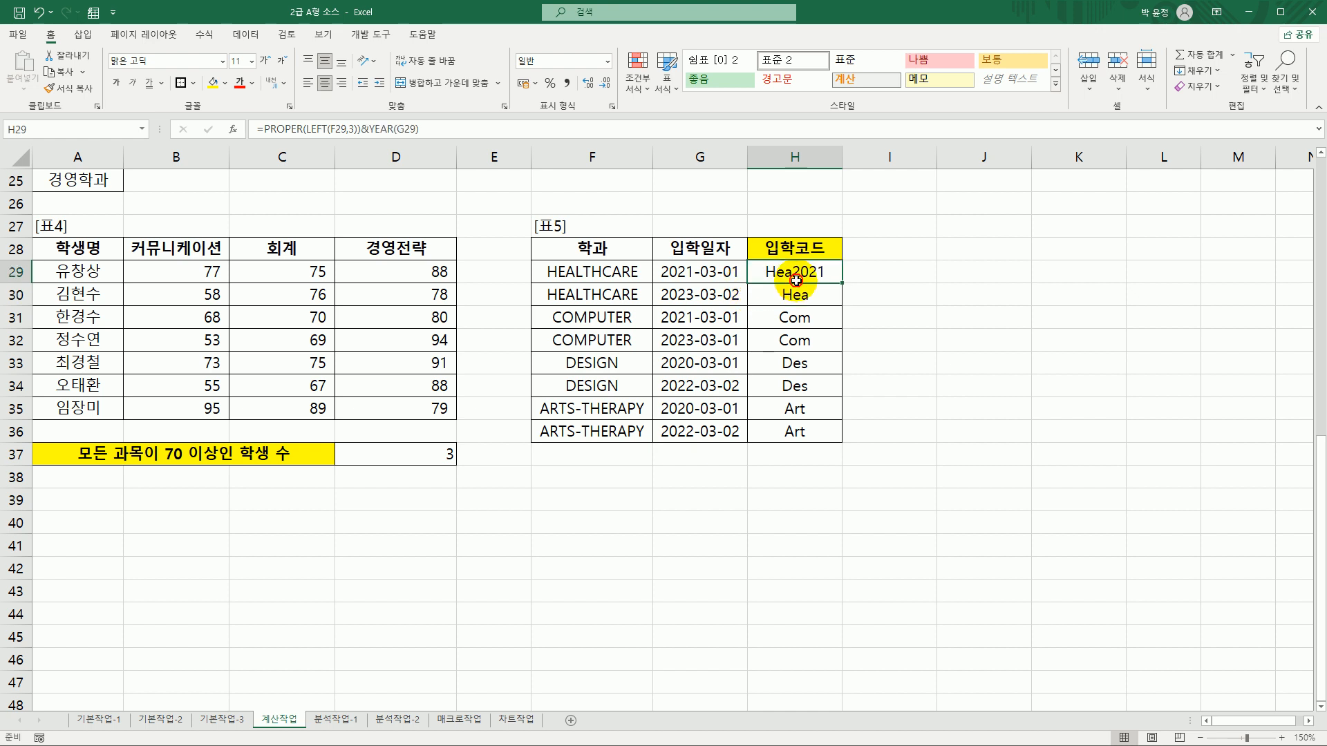
pyautogui.moveTo(841, 283); pyautogui.dragTo(834, 429)
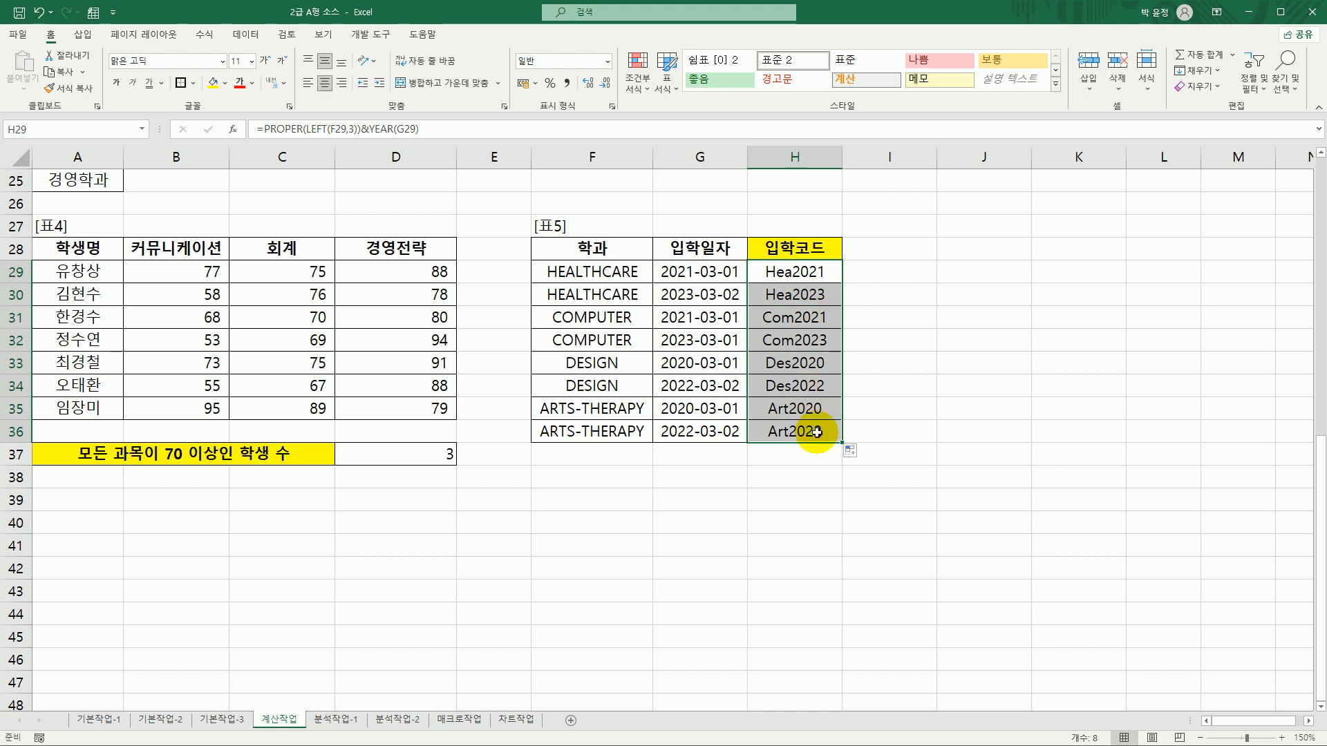
pyautogui.click(819, 430)
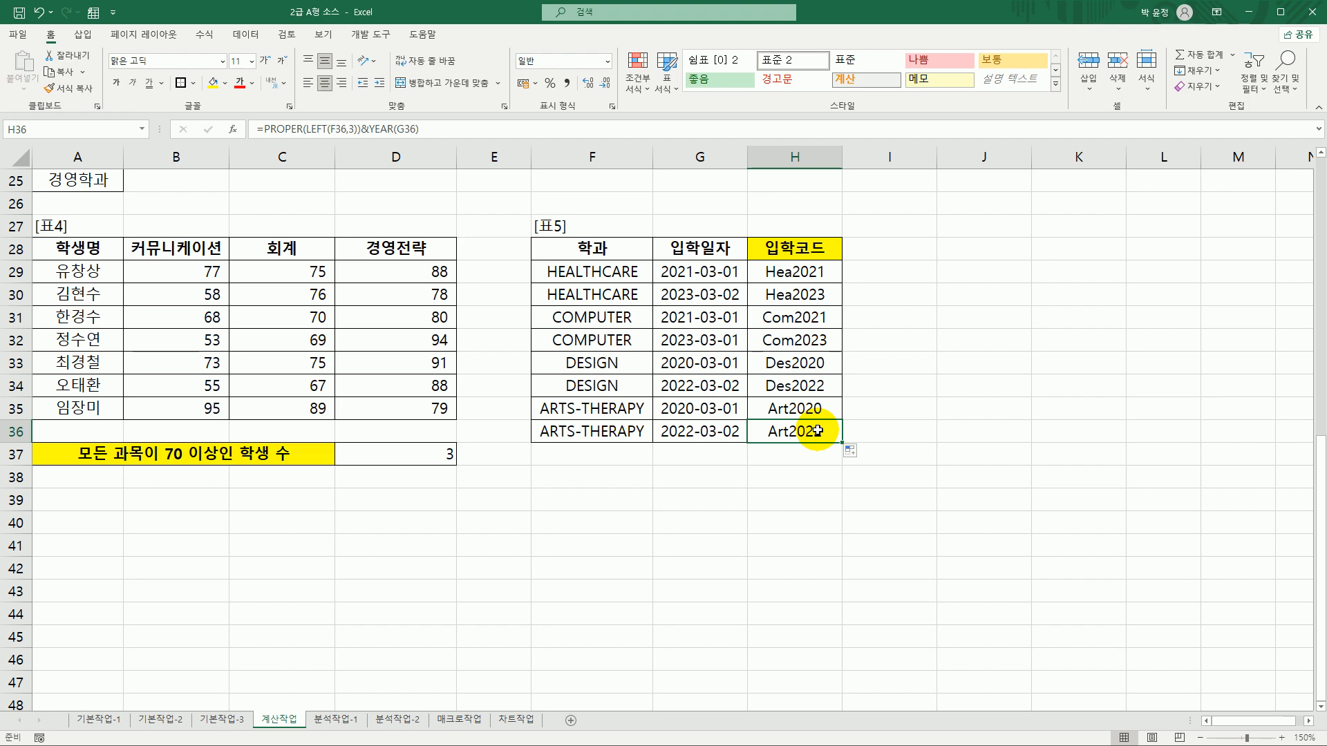
# Go to the 분석작업-1 sheet and sort its table by 학과 in ascending order
pyautogui.scroll(8, 817, 431)
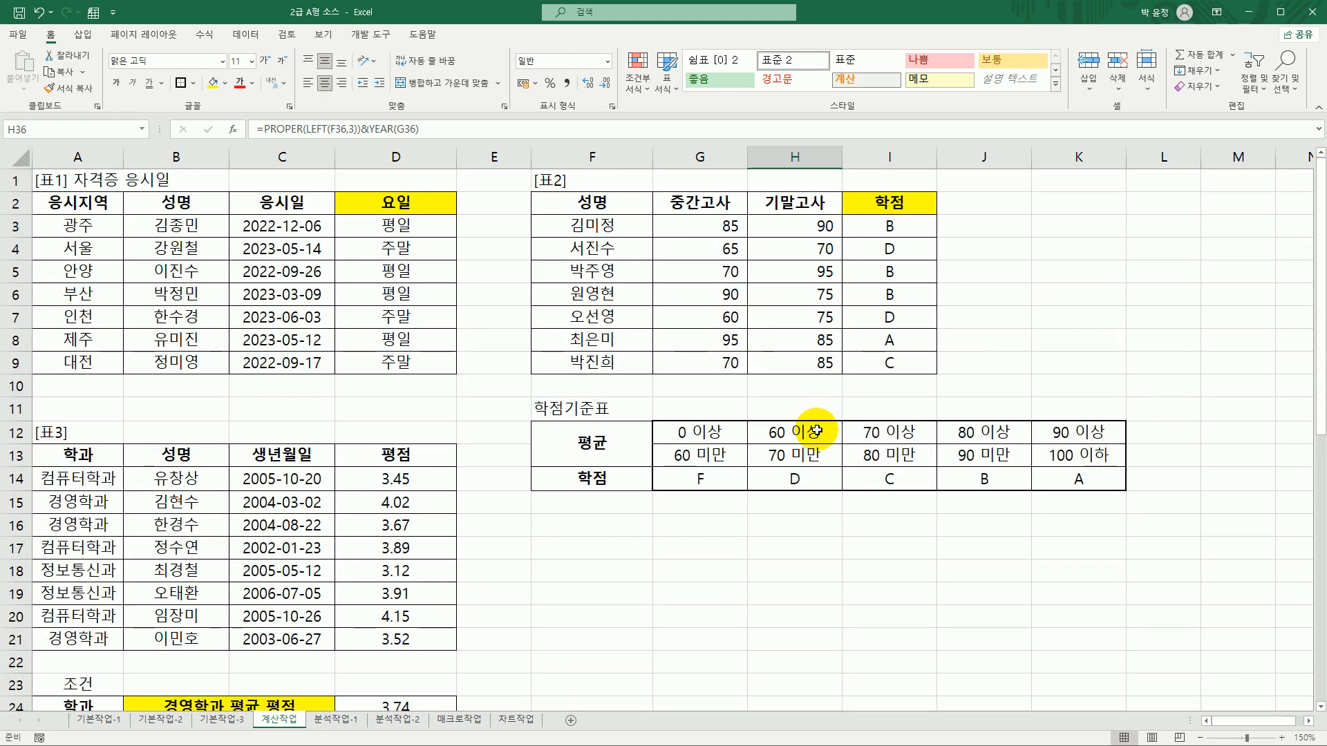
pyautogui.click(337, 720)
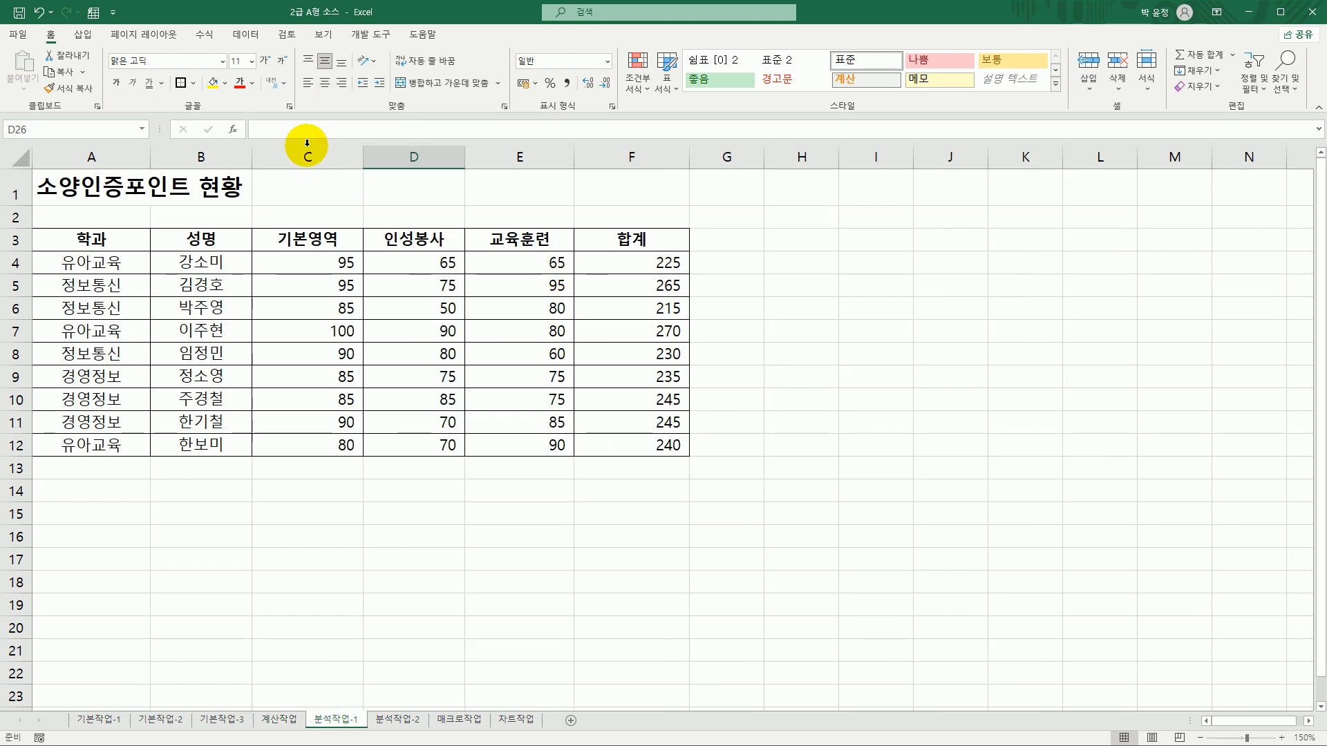
pyautogui.click(316, 235)
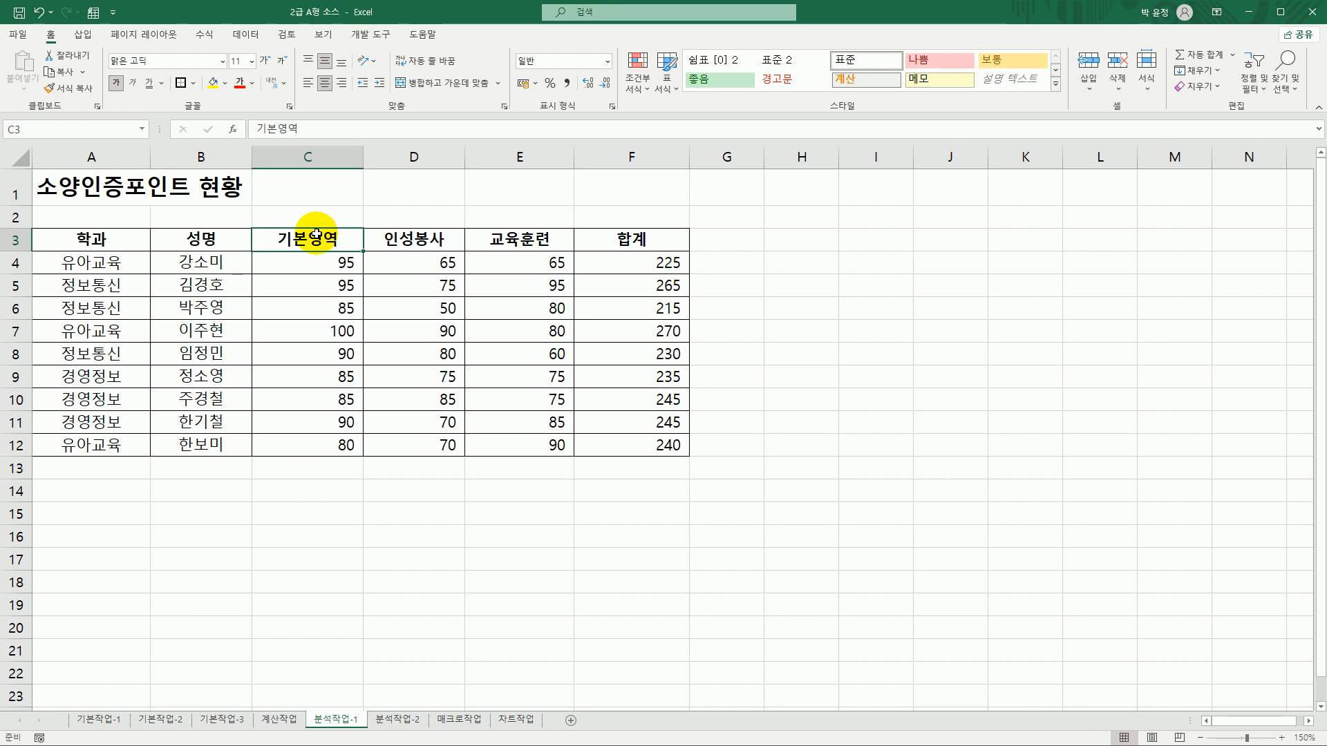
pyautogui.click(104, 240)
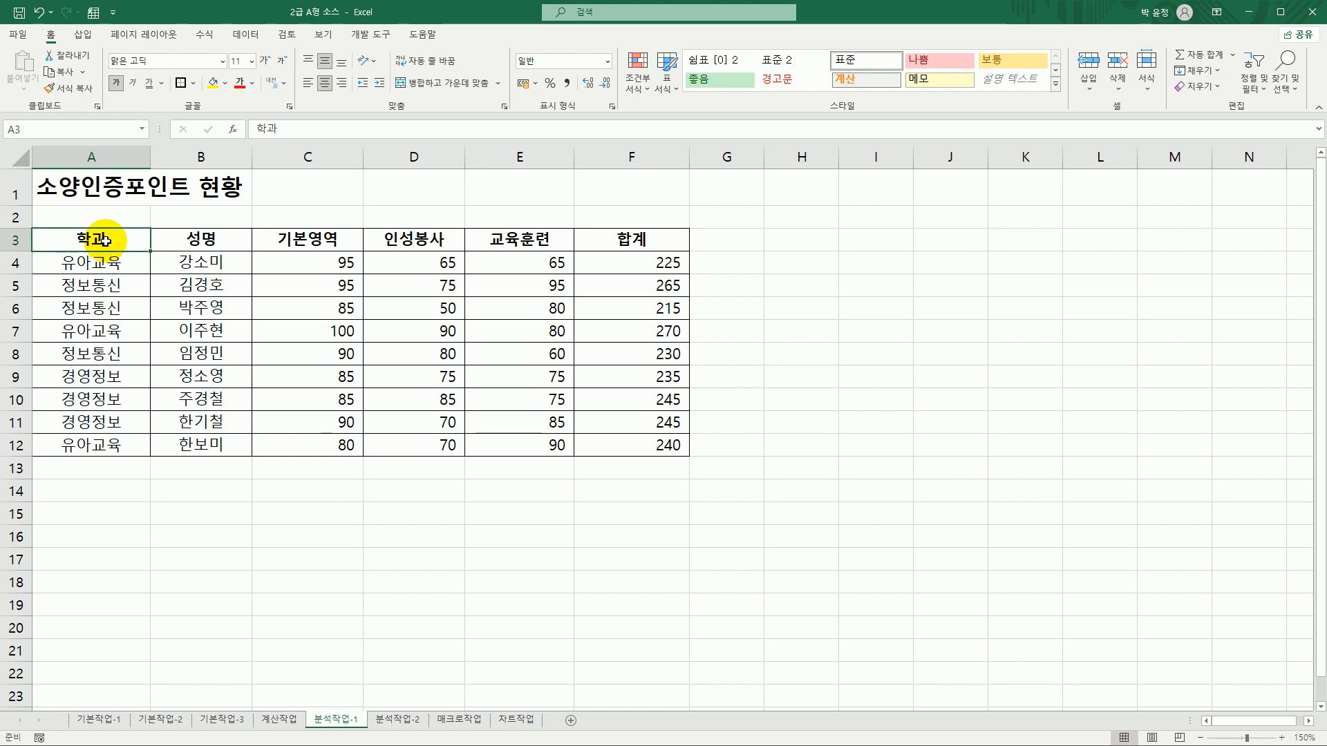
pyautogui.click(257, 35)
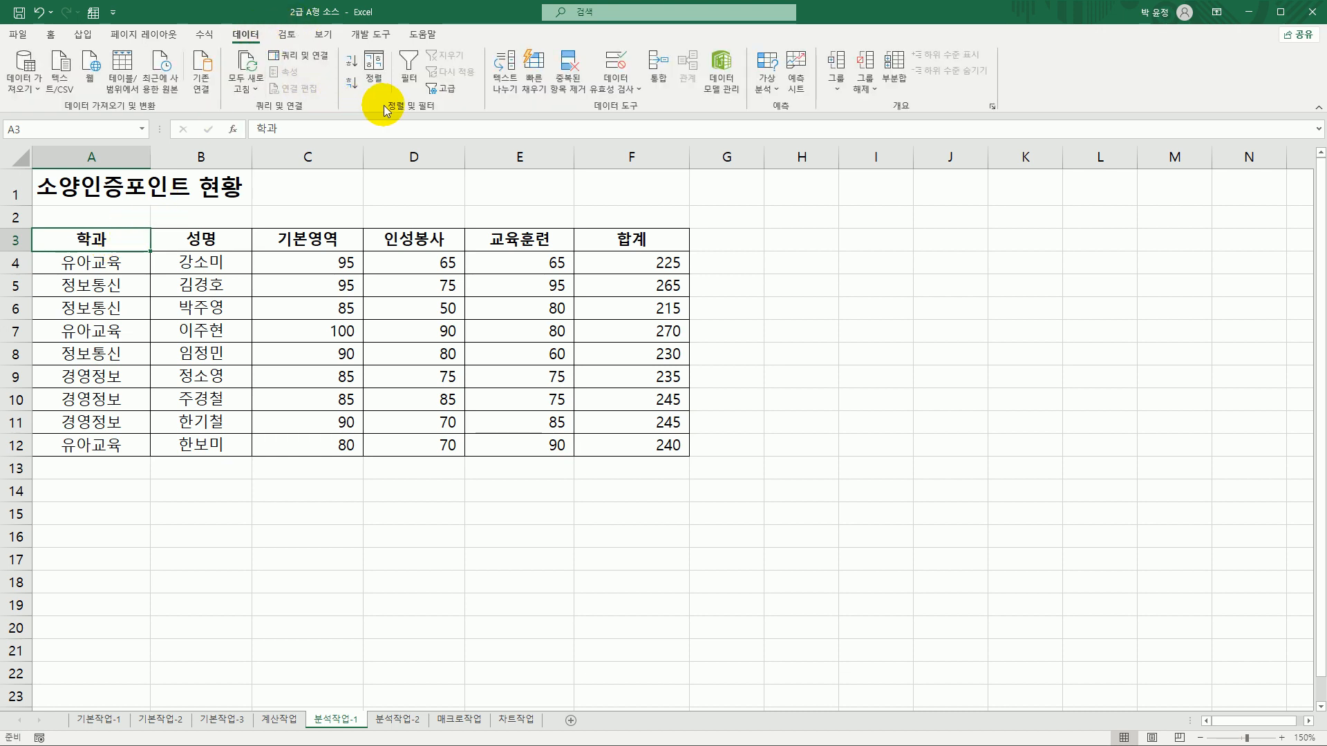
pyautogui.click(352, 63)
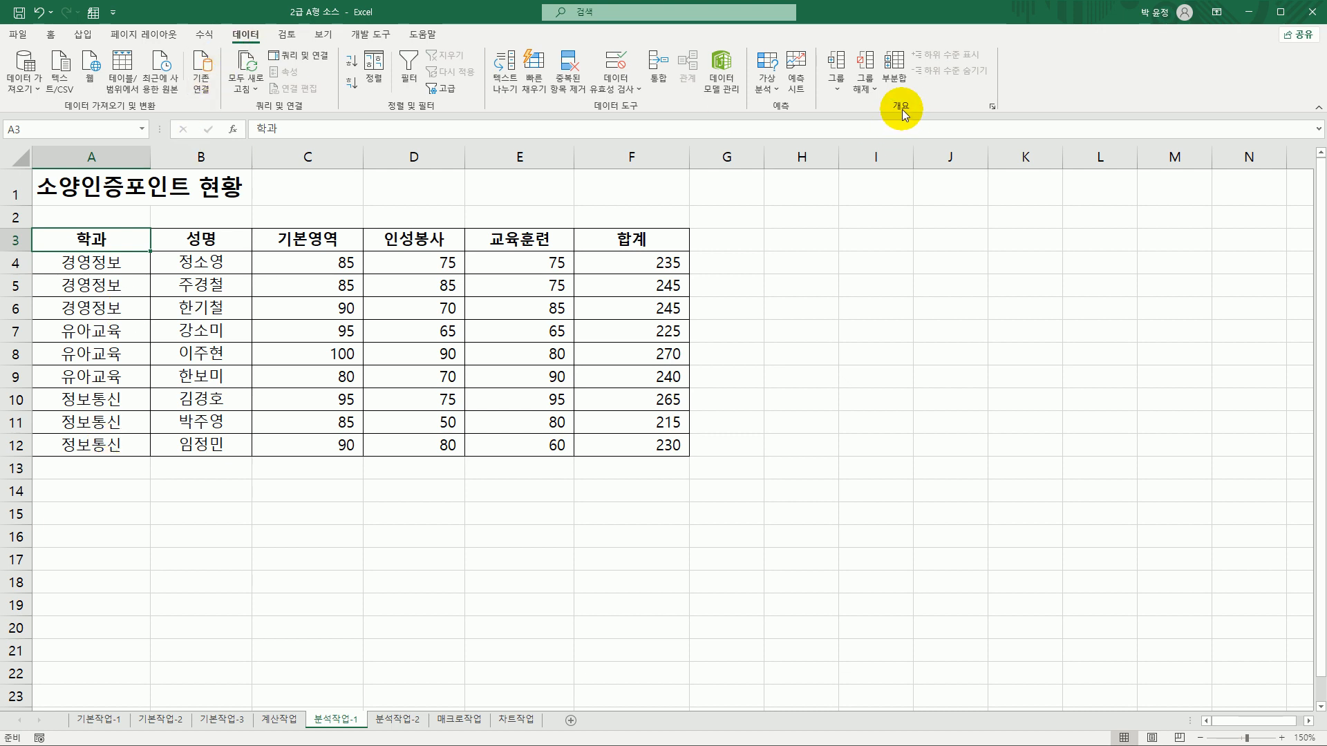
# Add subtotals to the table grouped by 학과, using the 최대 function on the 합계 column
pyautogui.click(894, 66)
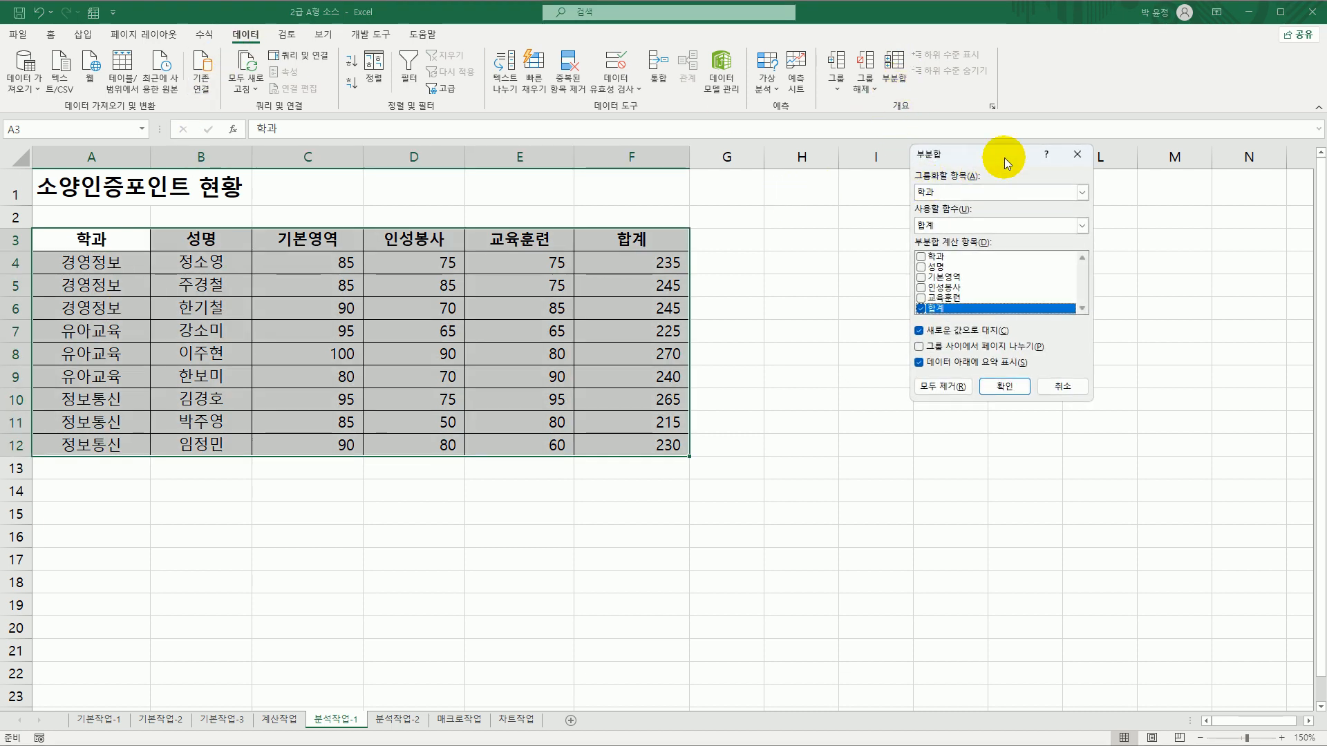
pyautogui.moveTo(998, 155); pyautogui.dragTo(848, 199)
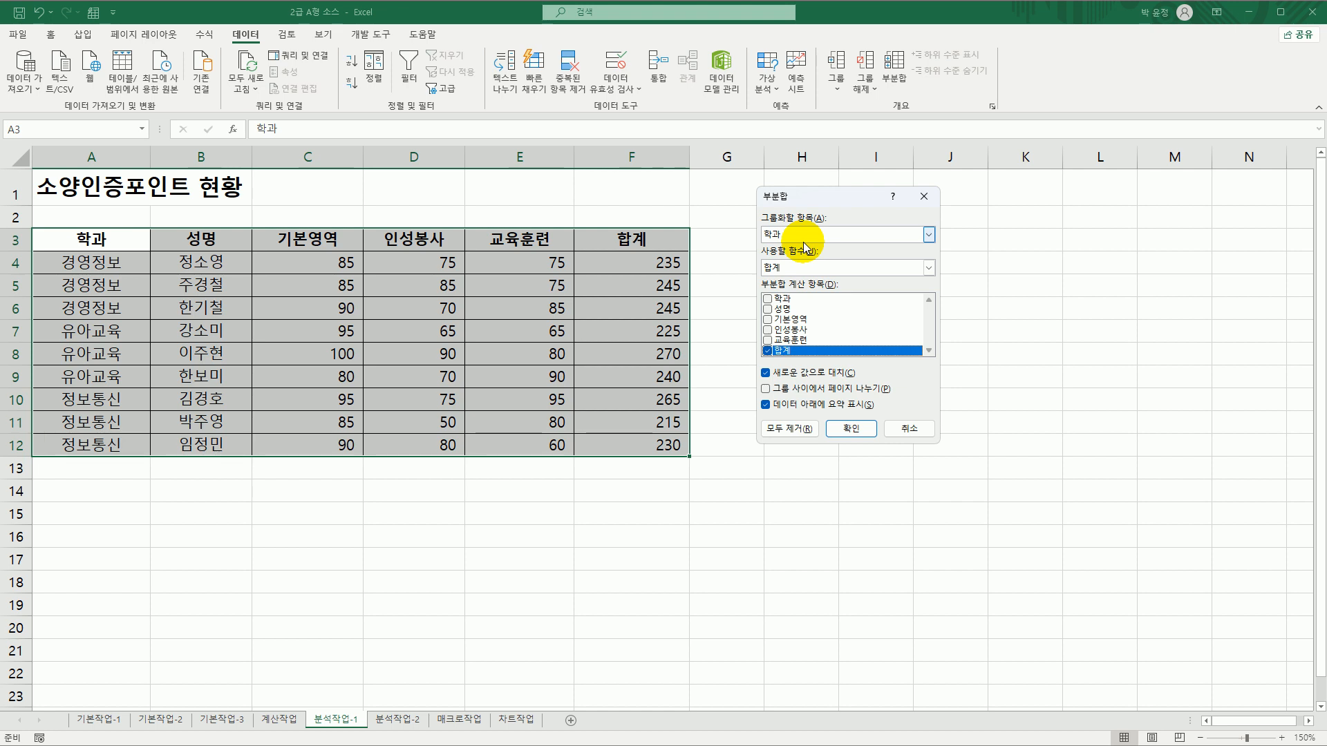
pyautogui.click(807, 268)
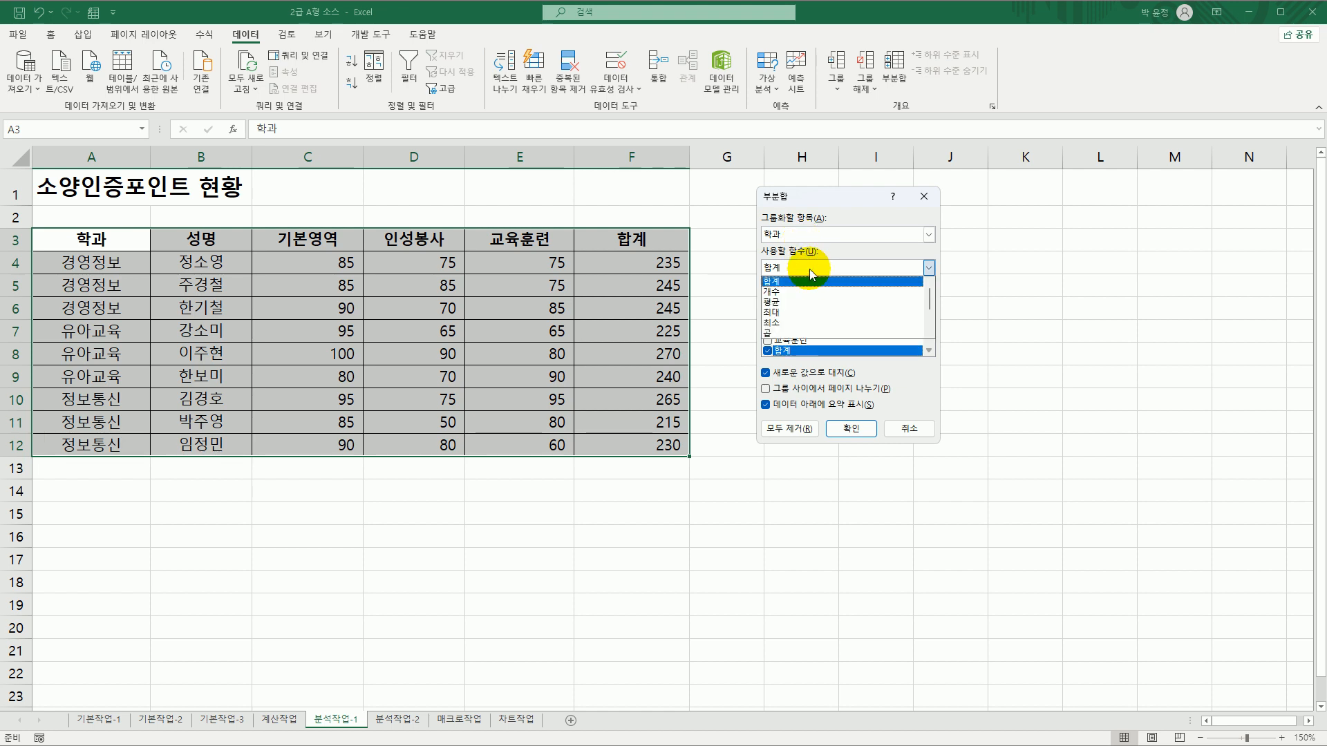
pyautogui.click(805, 313)
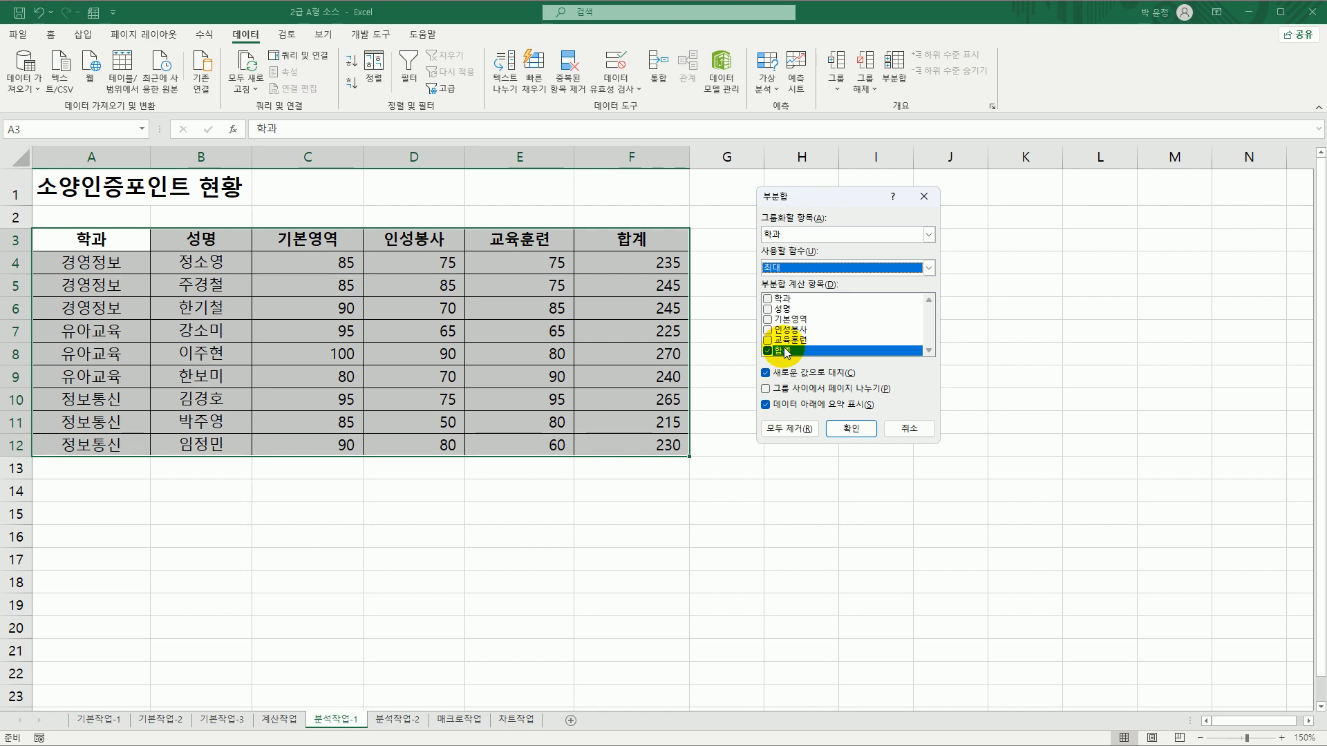
pyautogui.click(856, 430)
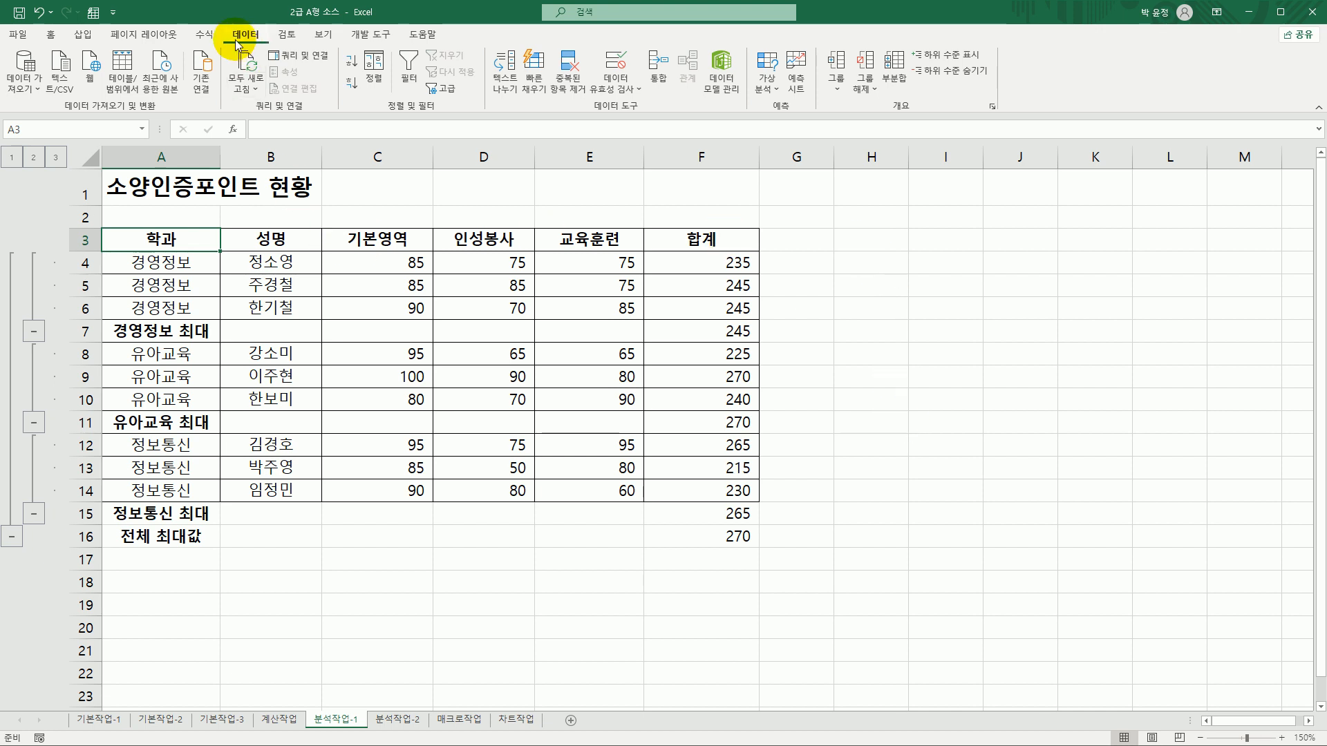
# Add a second 학과 subtotal with 평균 of 기본영역, 인성봉사 and 교육훈련 only, without replacing the existing subtotals
pyautogui.click(894, 67)
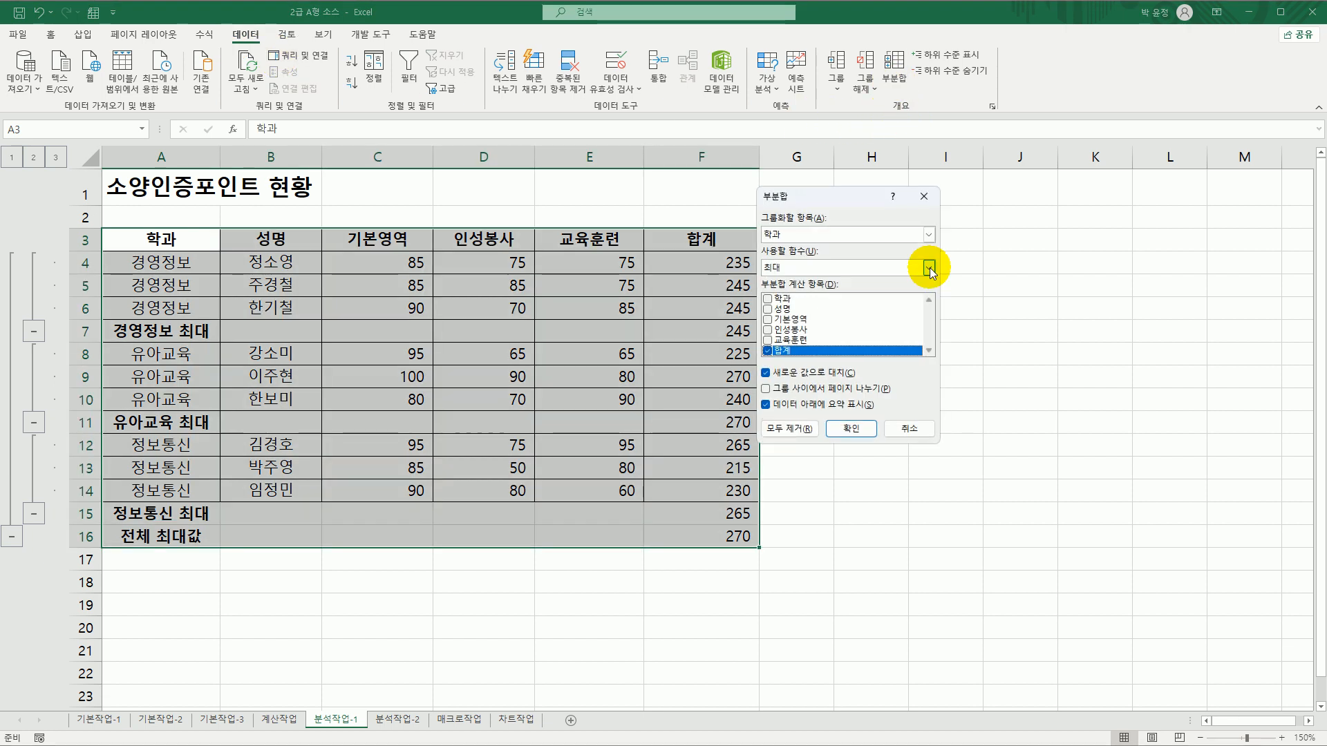
pyautogui.moveTo(847, 185); pyautogui.dragTo(934, 185)
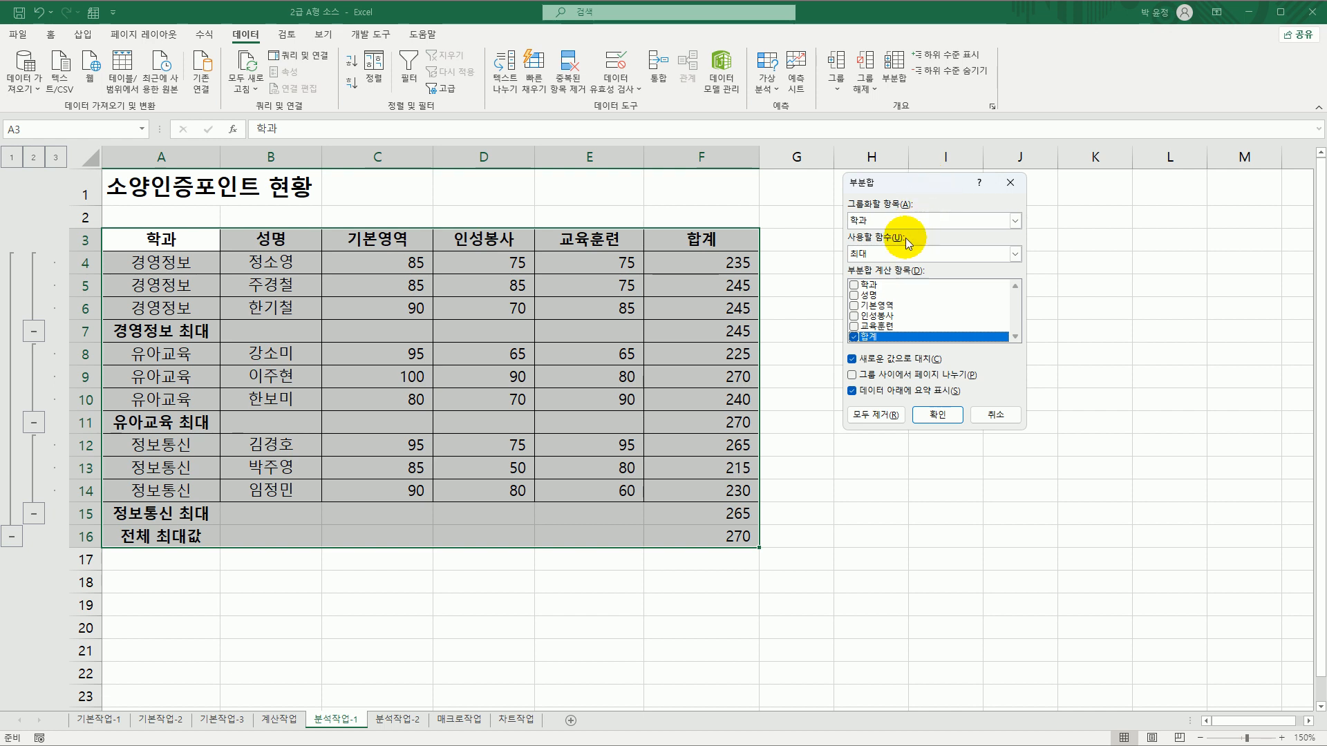
pyautogui.click(898, 257)
pyautogui.click(886, 288)
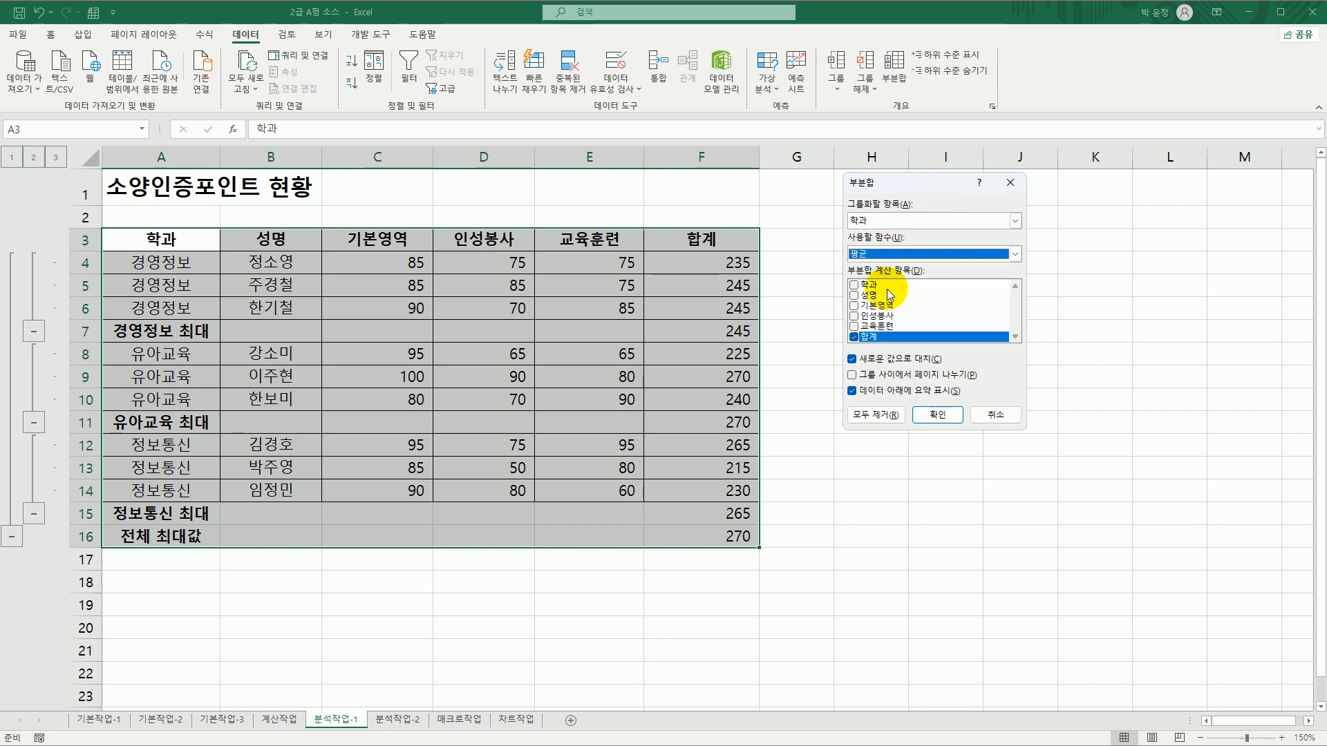
pyautogui.click(855, 337)
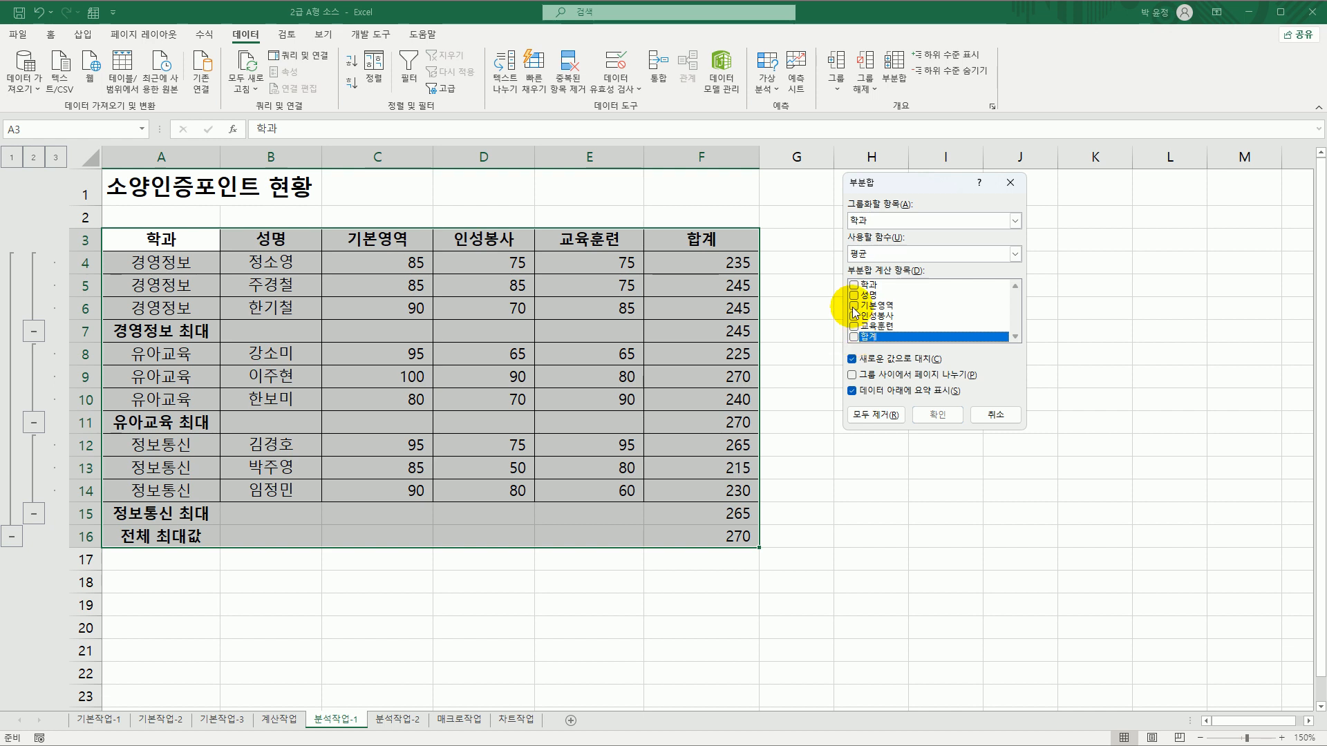
pyautogui.click(854, 306)
pyautogui.click(853, 316)
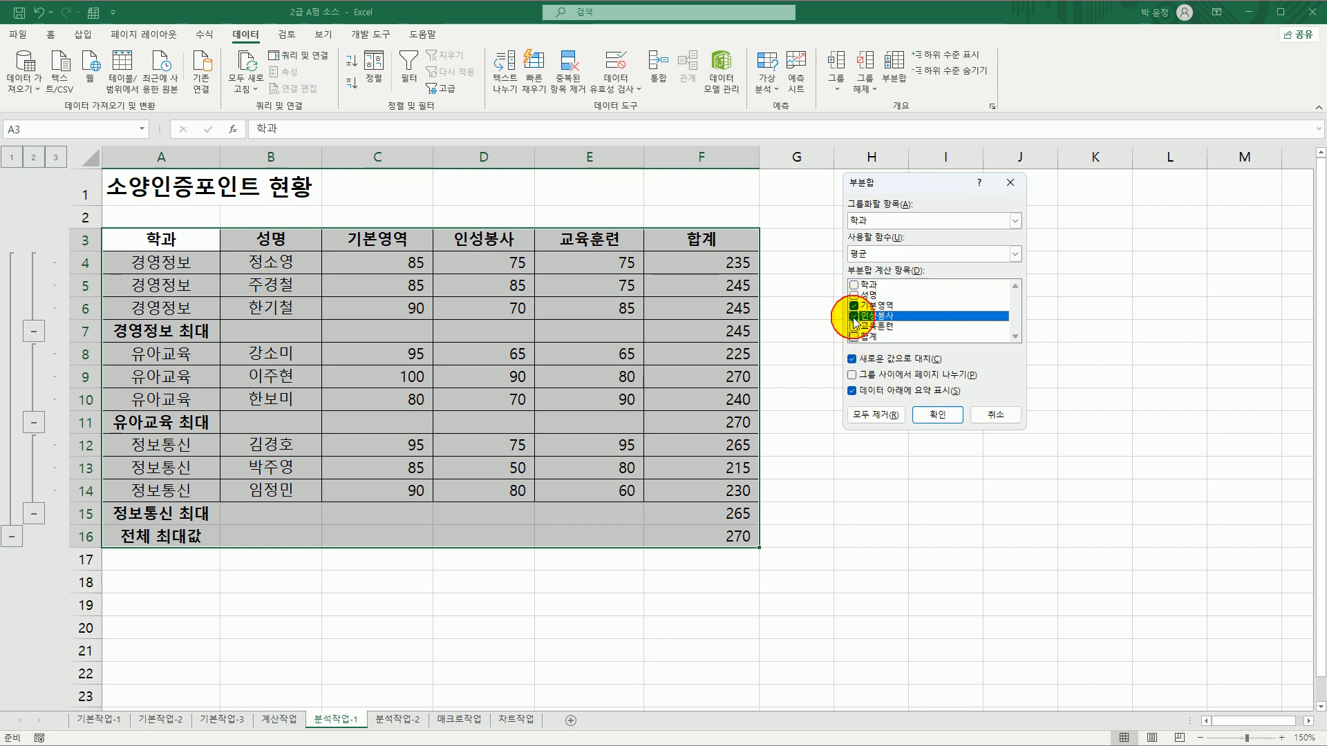
pyautogui.click(854, 327)
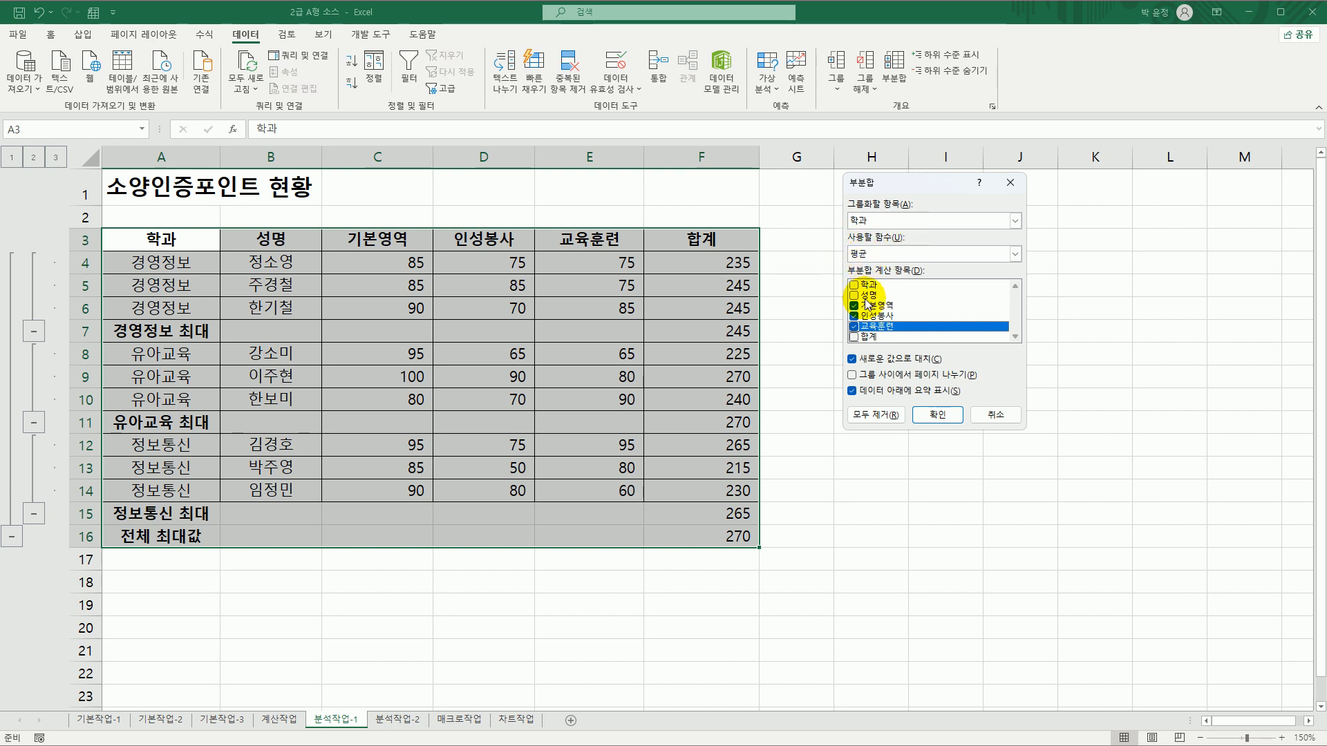
pyautogui.click(857, 359)
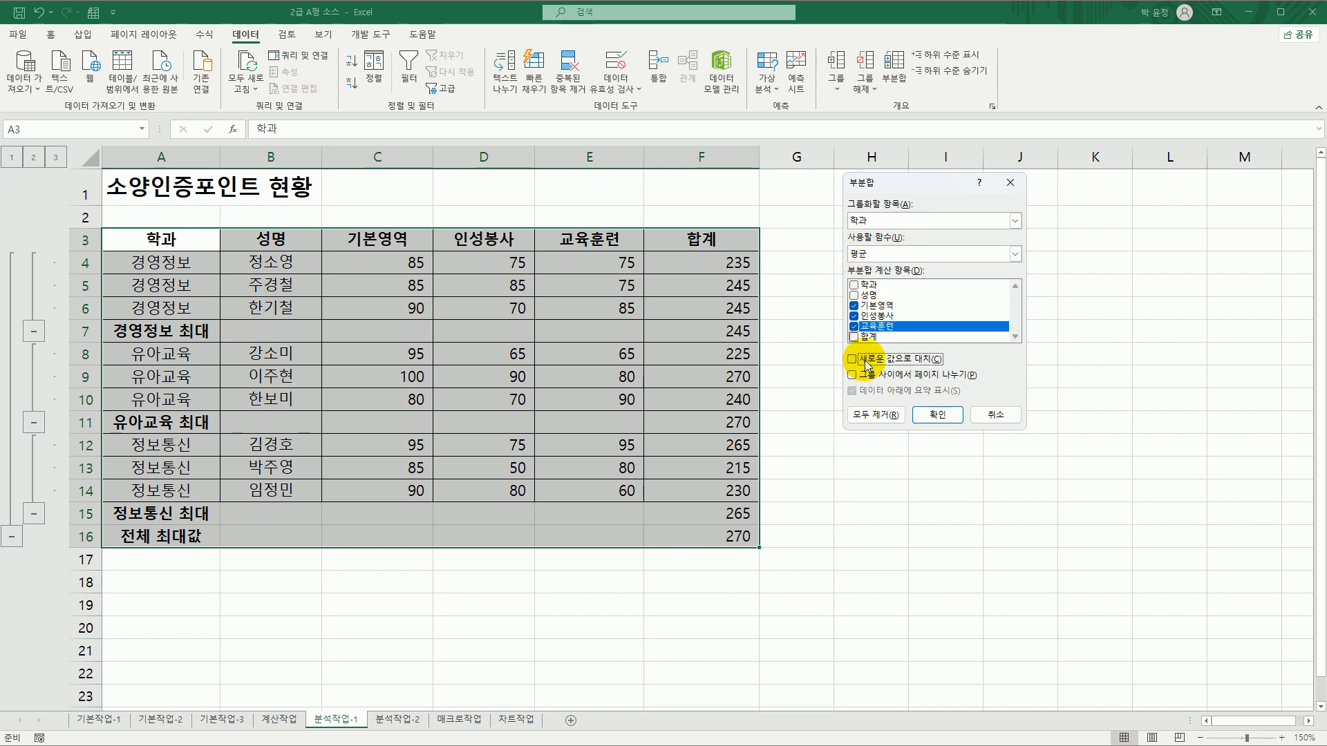
pyautogui.click(930, 415)
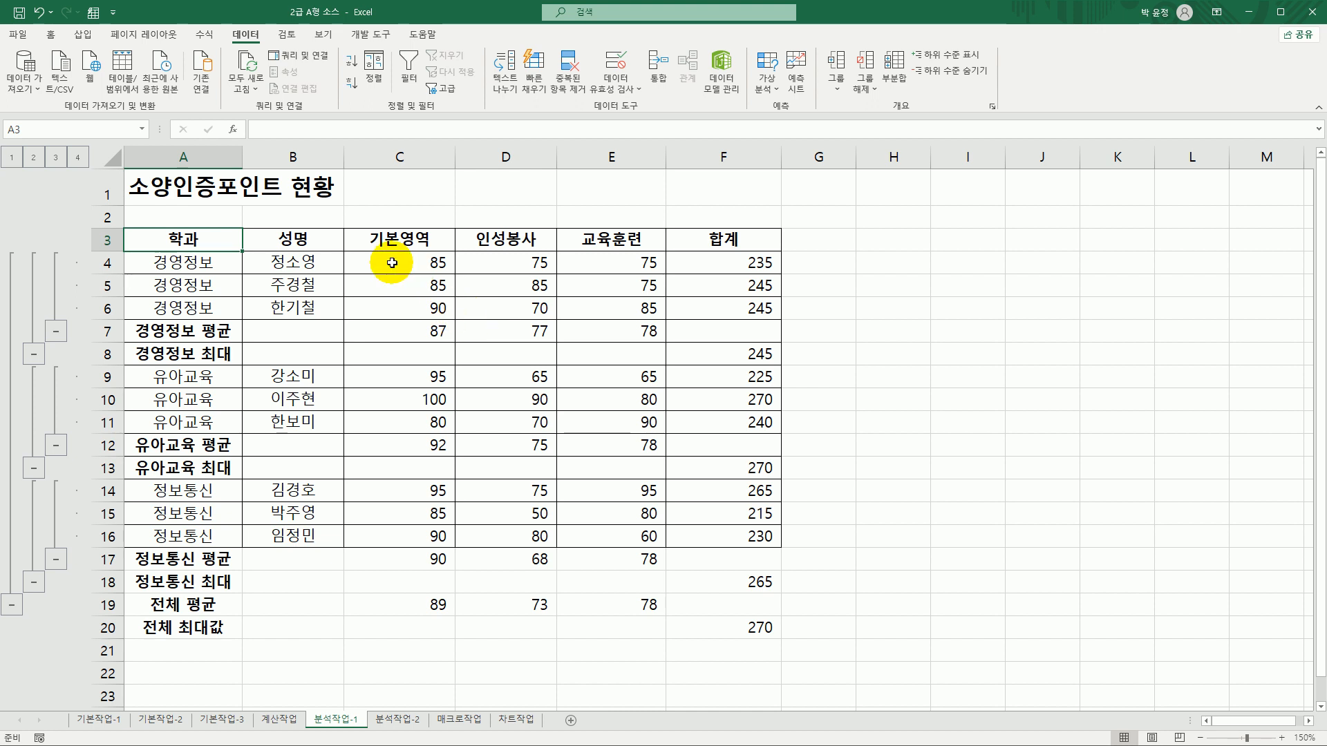
# On the 분석작업-2 sheet, start a 합계 consolidation into F4:I8 and add A4:D8 as its first reference
pyautogui.click(410, 719)
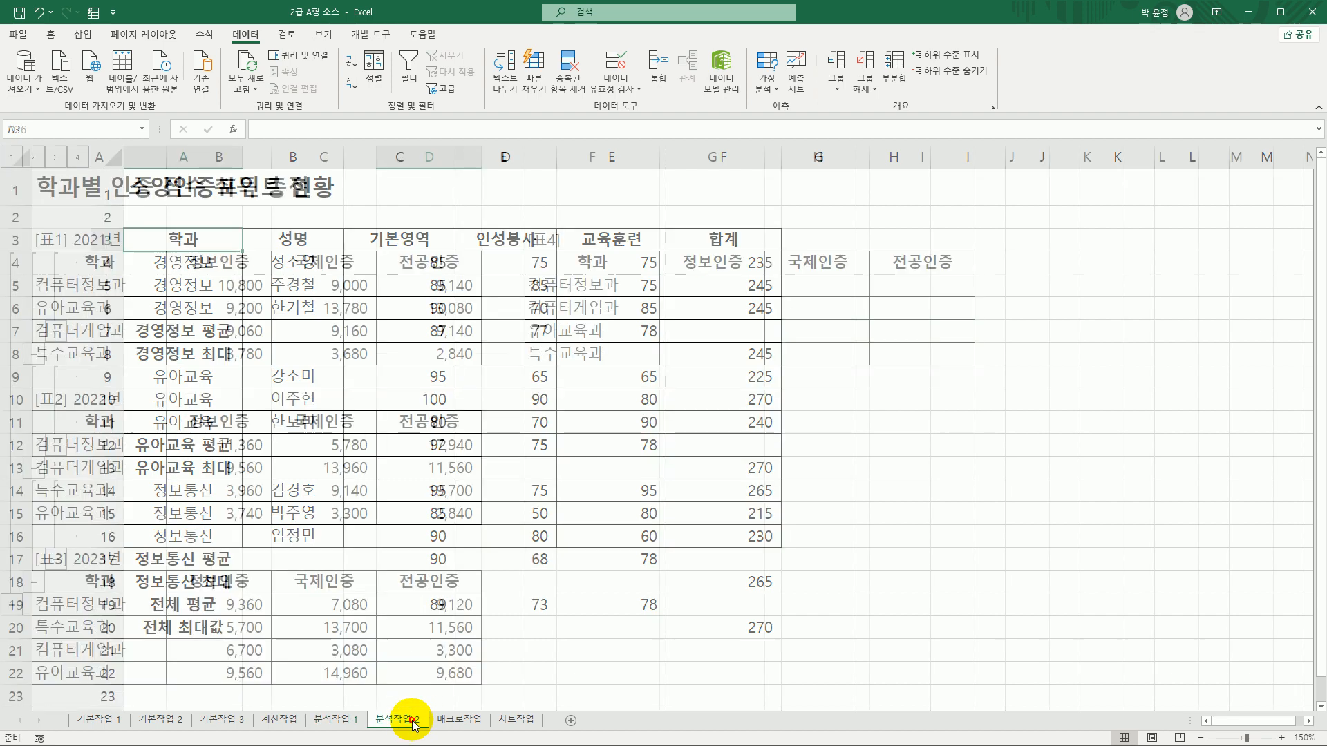
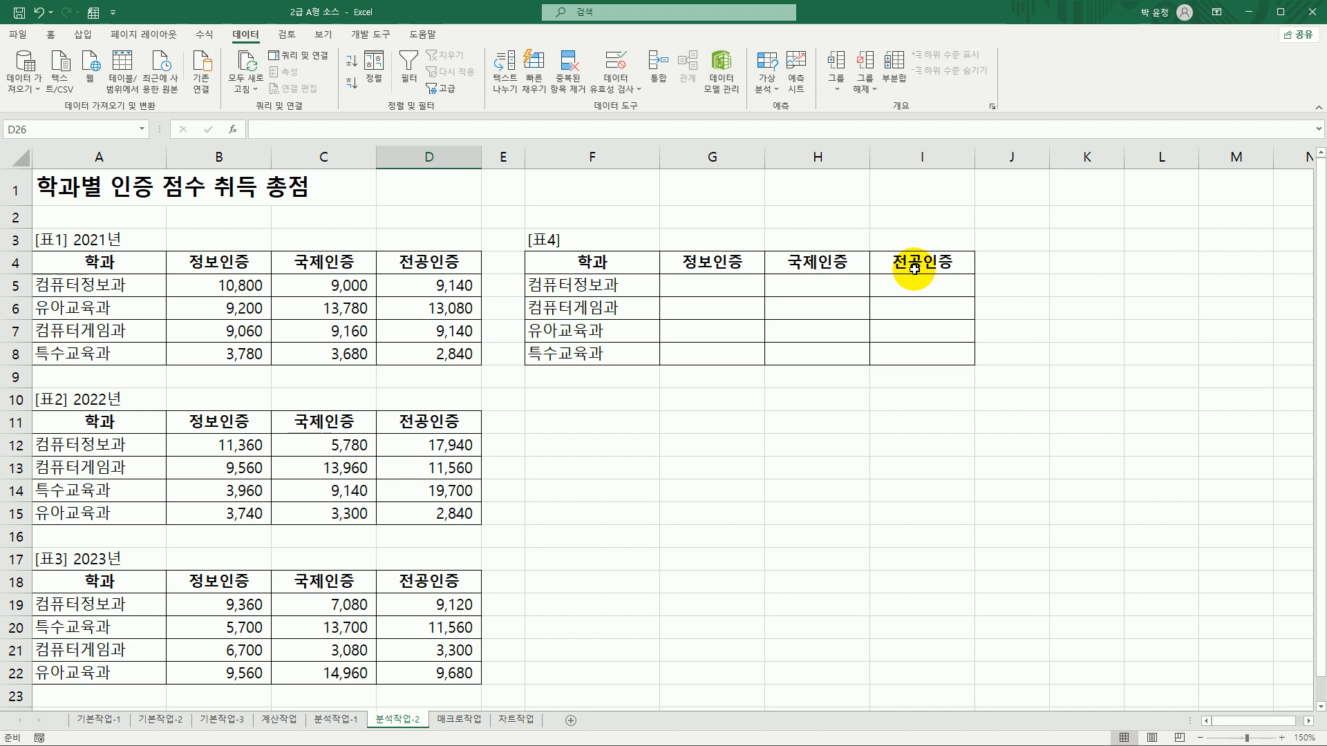
pyautogui.moveTo(643, 267); pyautogui.dragTo(927, 349)
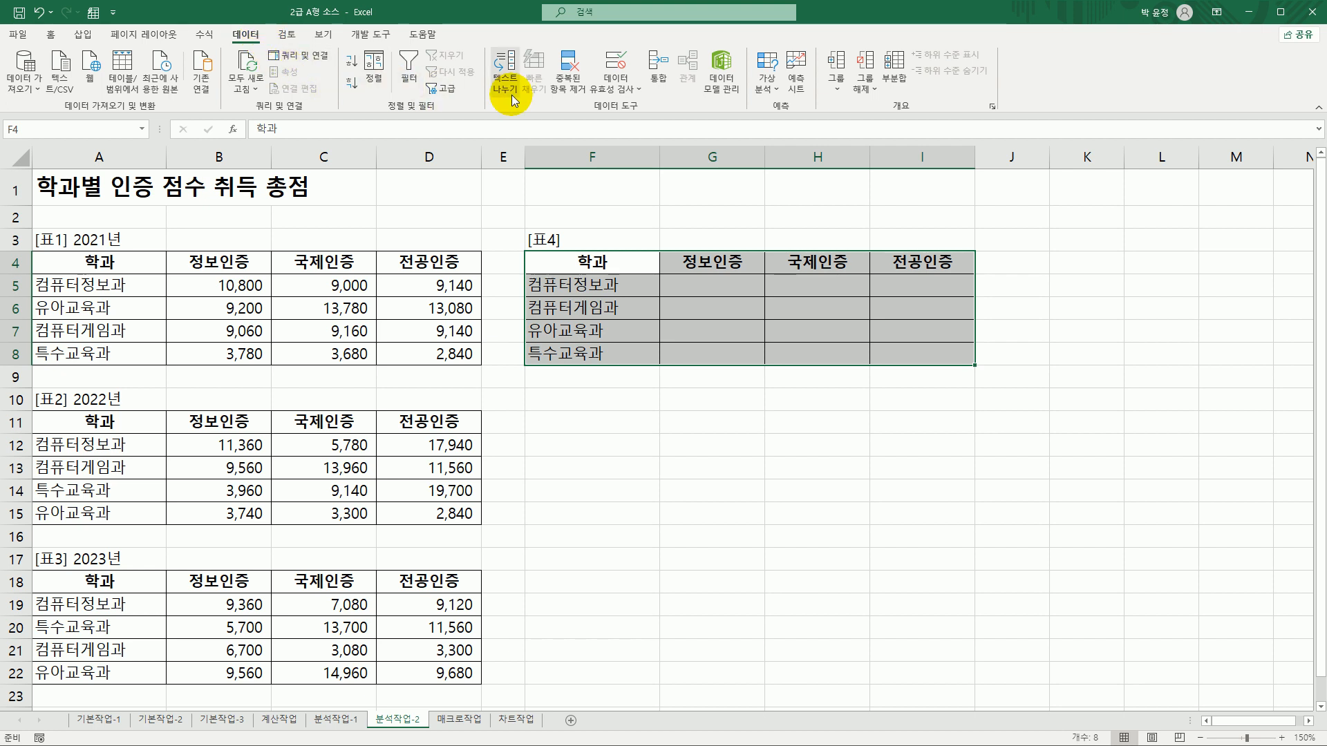
pyautogui.click(656, 76)
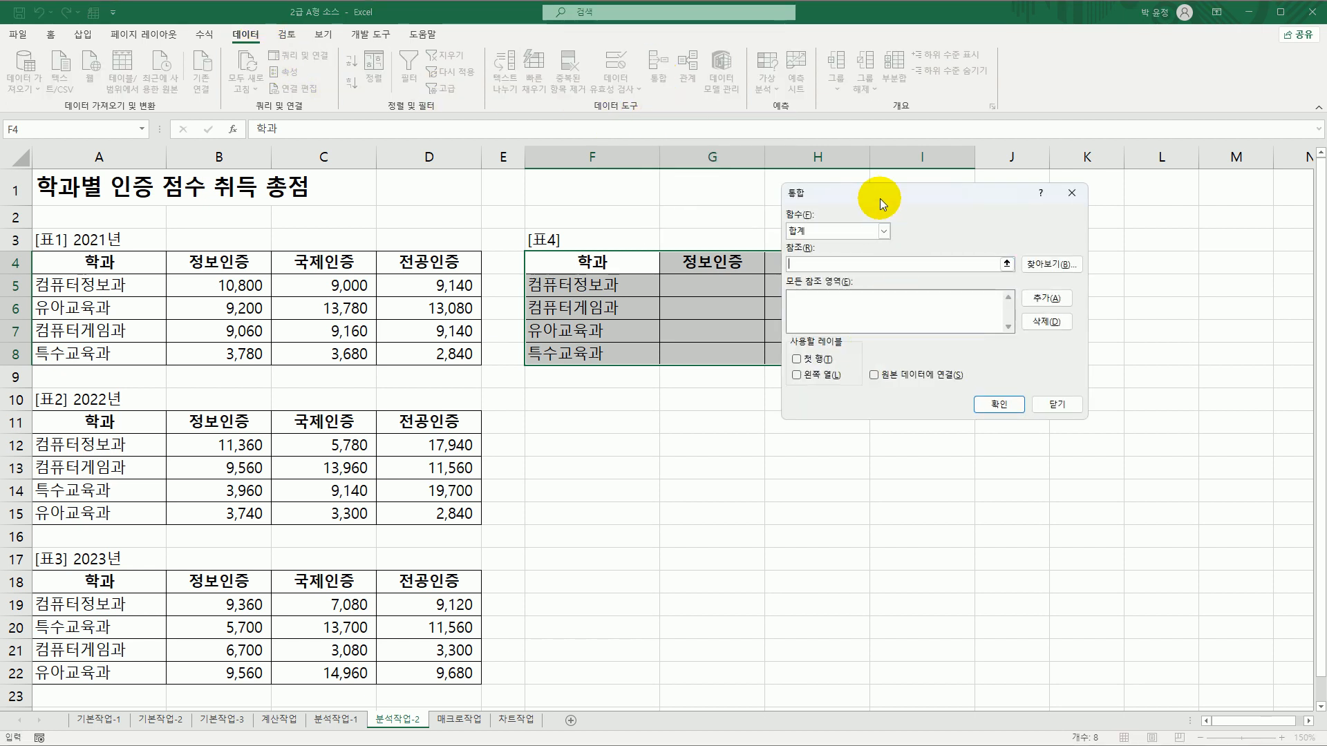
pyautogui.moveTo(880, 197); pyautogui.dragTo(692, 389)
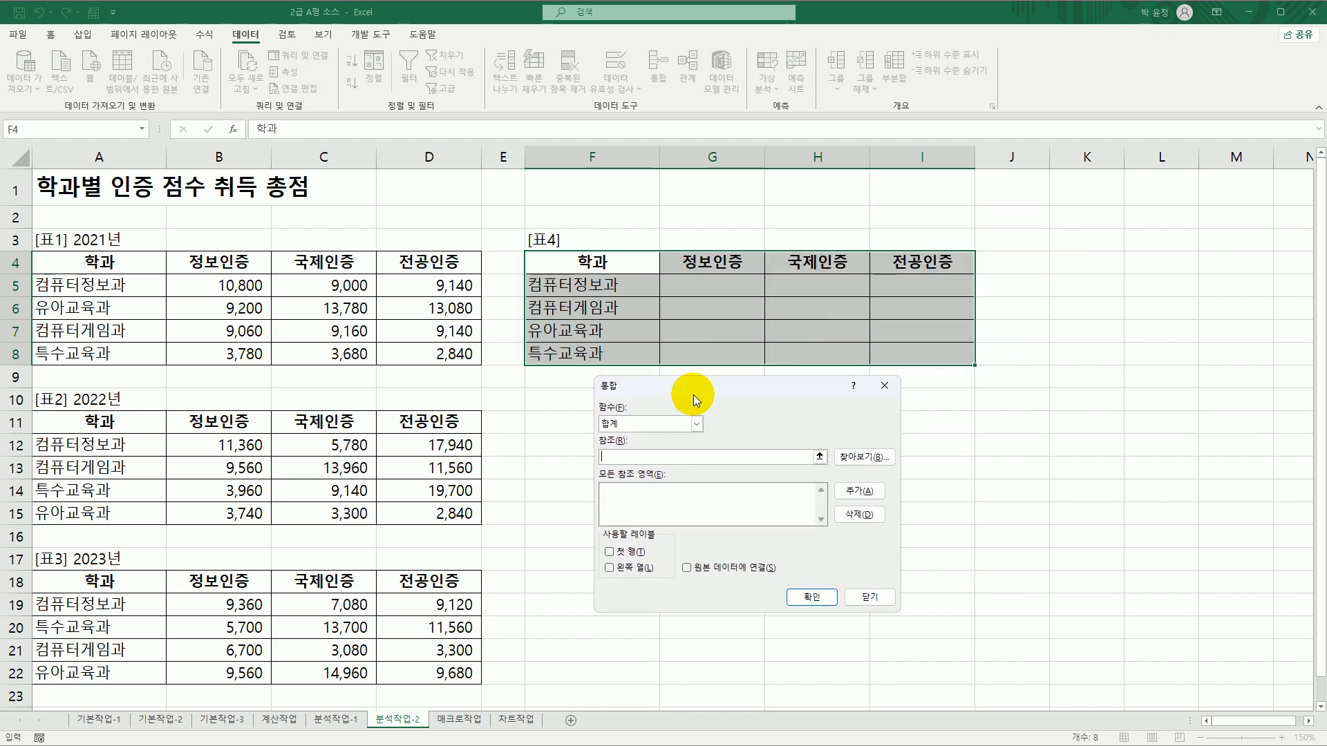
pyautogui.click(658, 458)
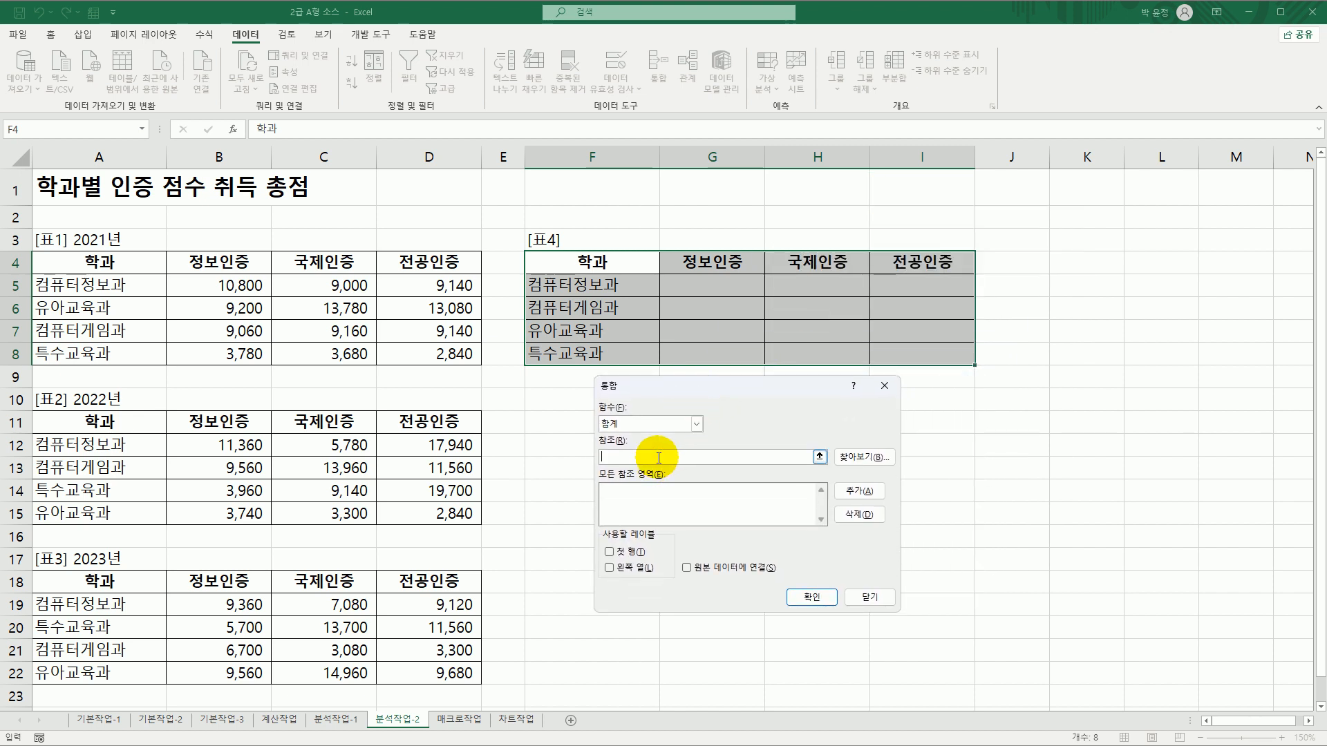
pyautogui.moveTo(111, 266); pyautogui.dragTo(449, 351)
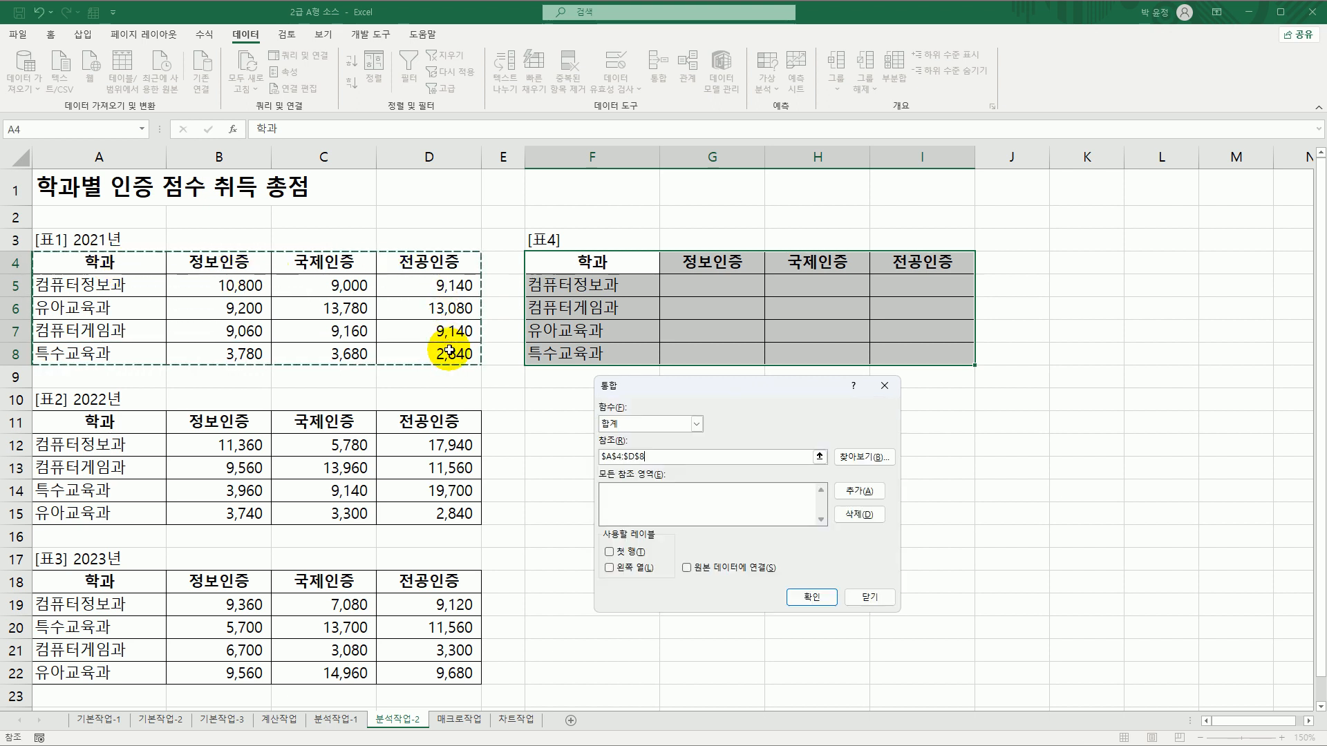
pyautogui.click(859, 491)
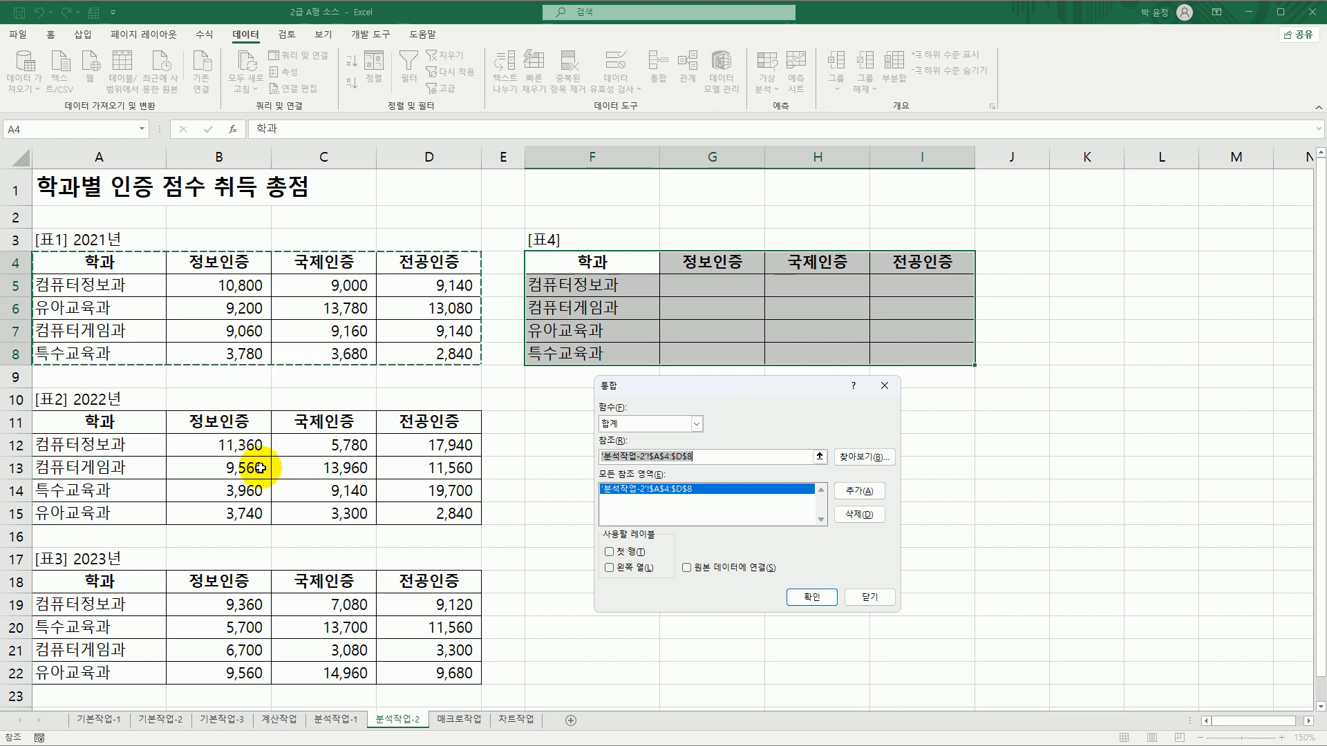
# Add the [표2] range A11:D15 and the [표3] range A18:D22 to the consolidation references
pyautogui.moveTo(173, 424); pyautogui.dragTo(414, 516)
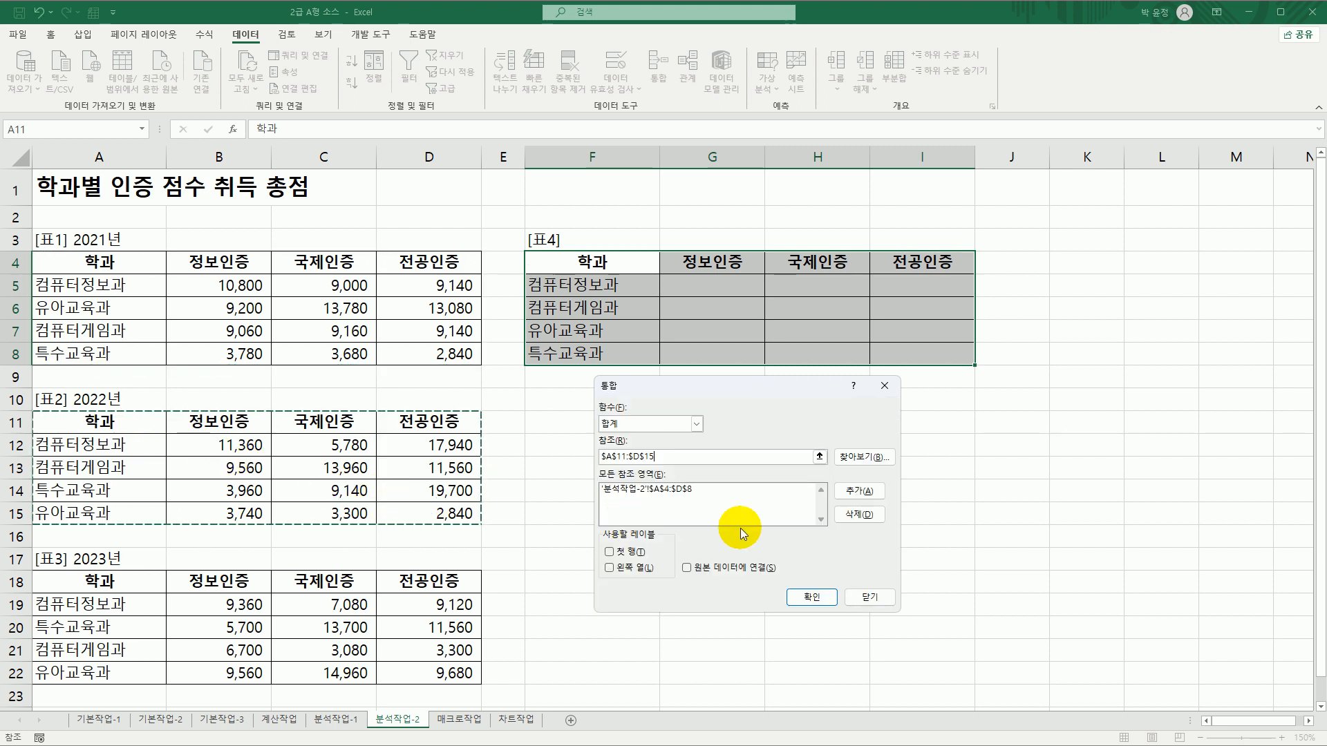
pyautogui.click(860, 491)
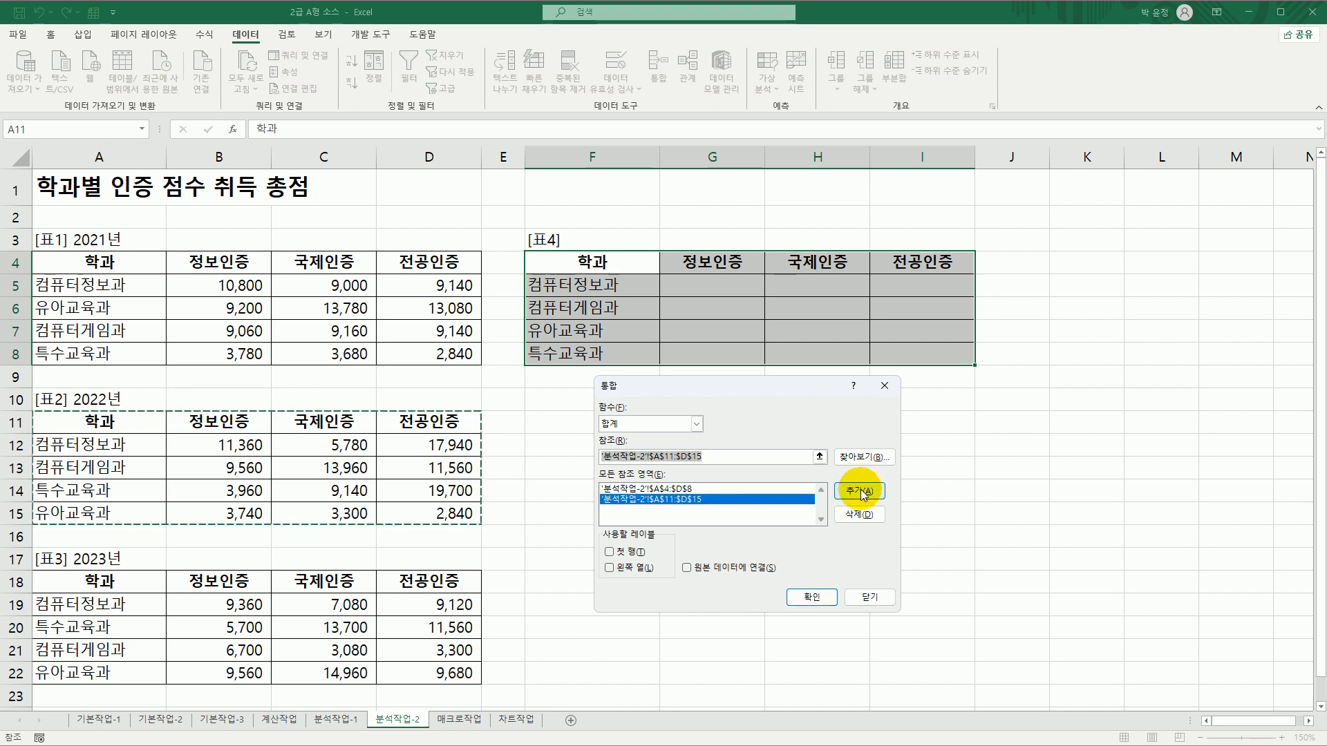
pyautogui.moveTo(133, 581); pyautogui.dragTo(421, 672)
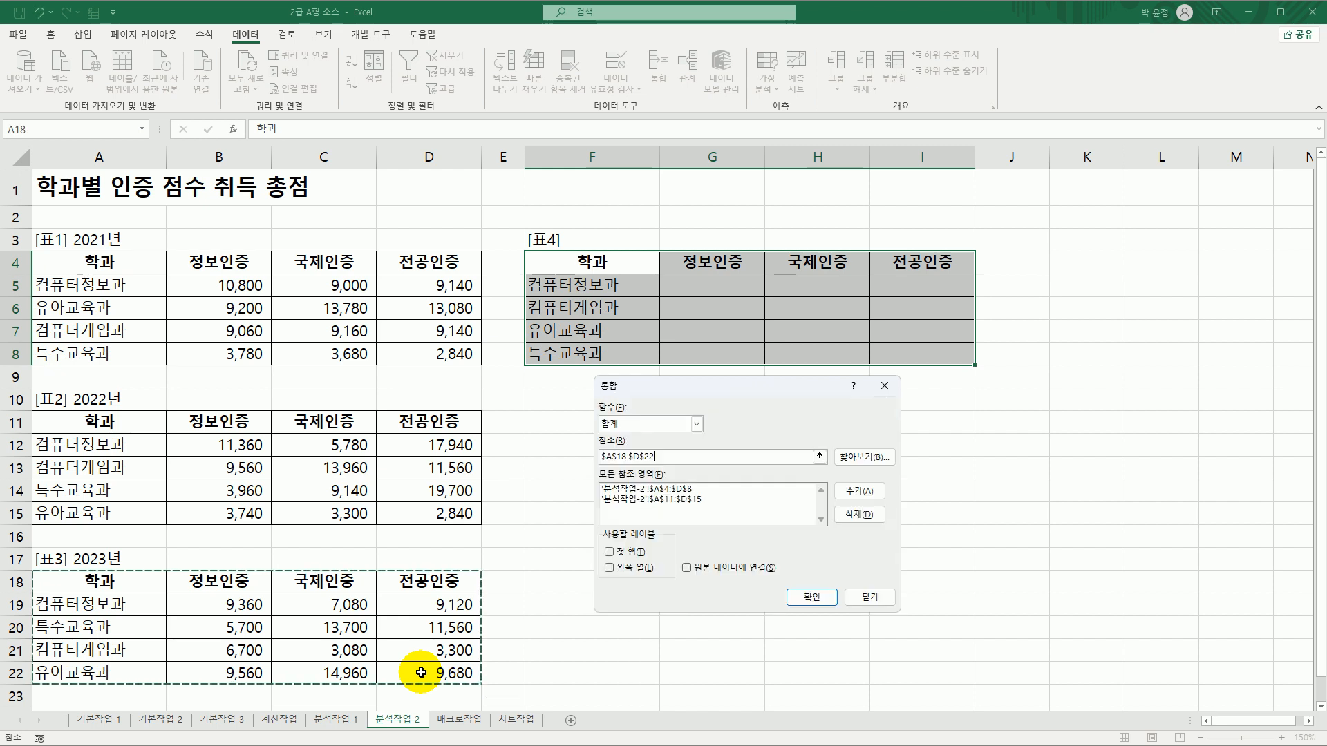
pyautogui.click(864, 492)
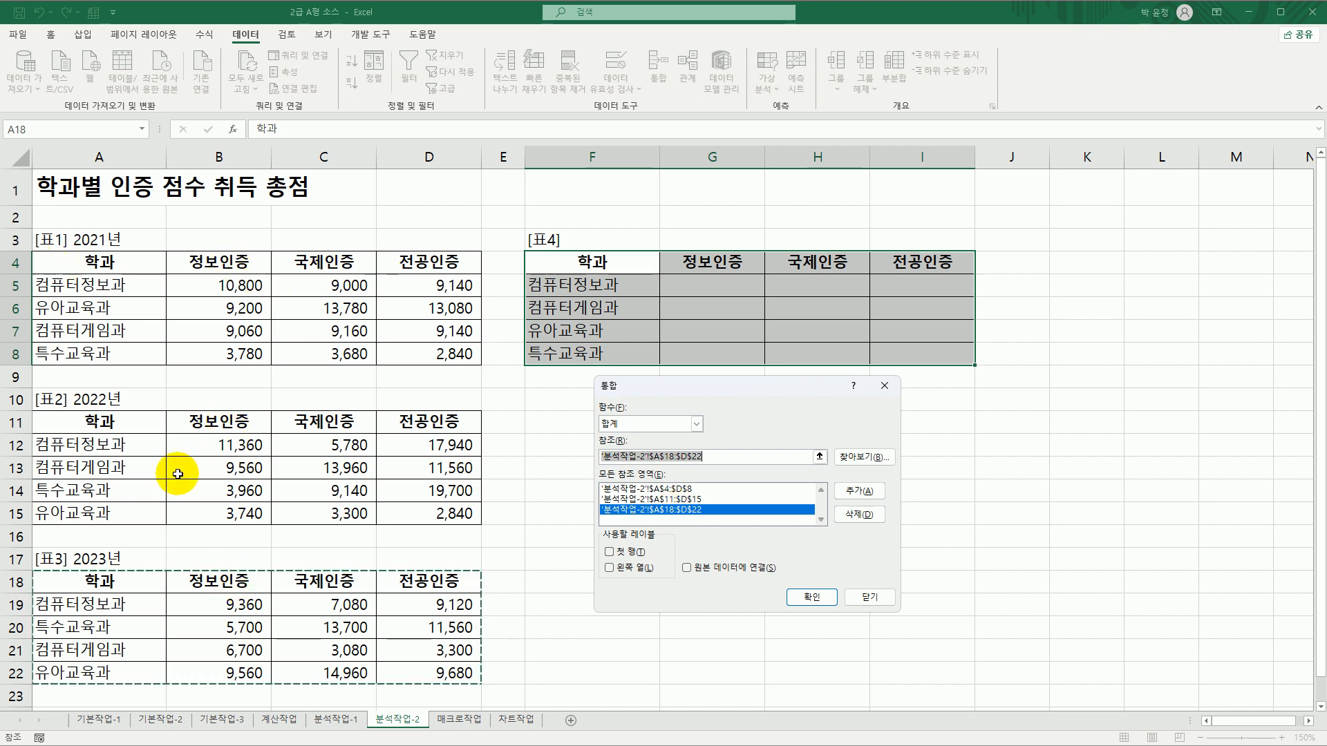
# Use both 첫 행 and 왼쪽 열 as labels and run the consolidation into [표4]
pyautogui.click(622, 552)
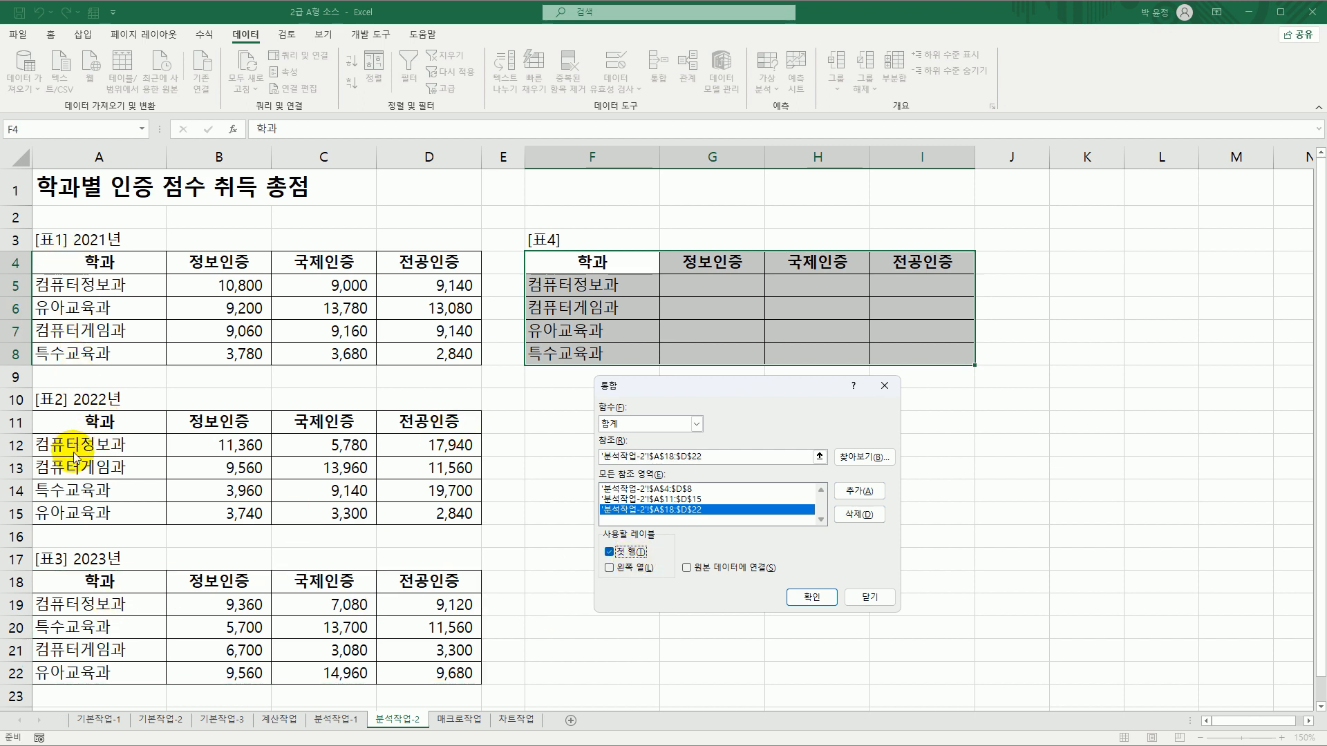
pyautogui.click(631, 570)
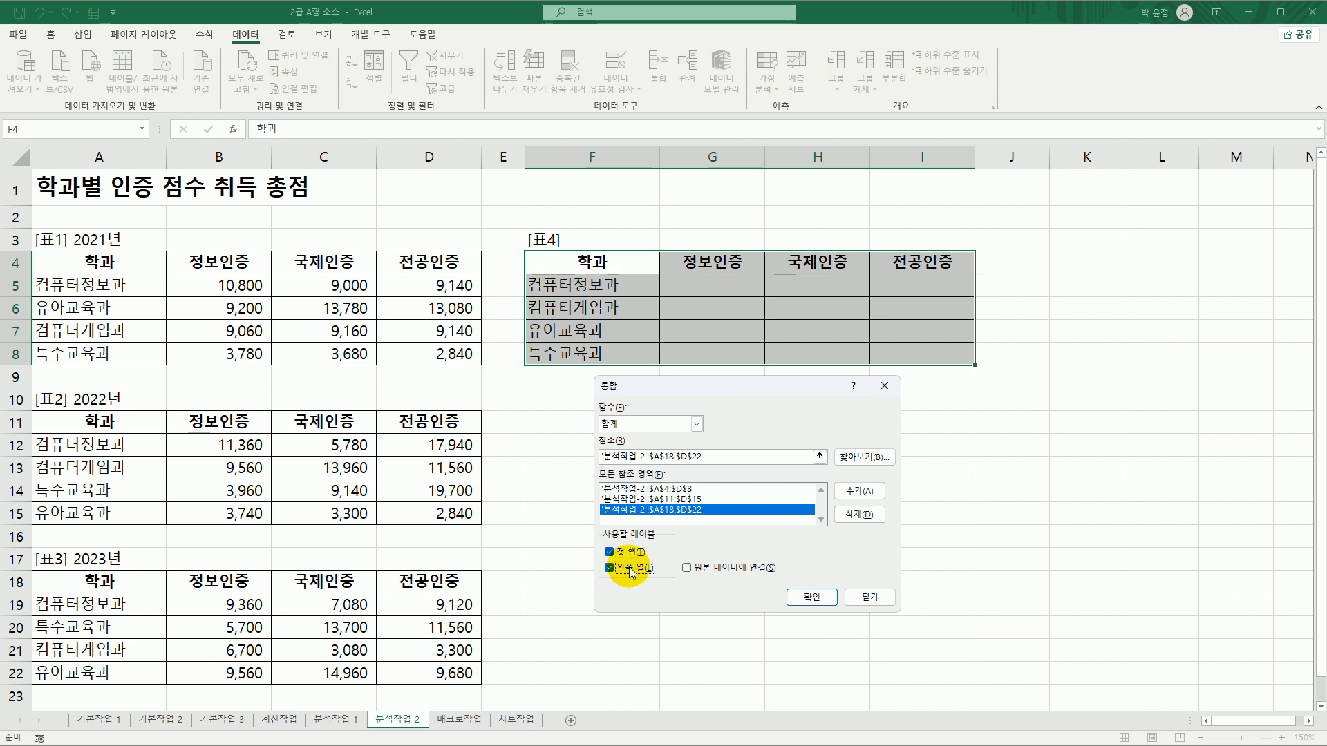
pyautogui.click(809, 596)
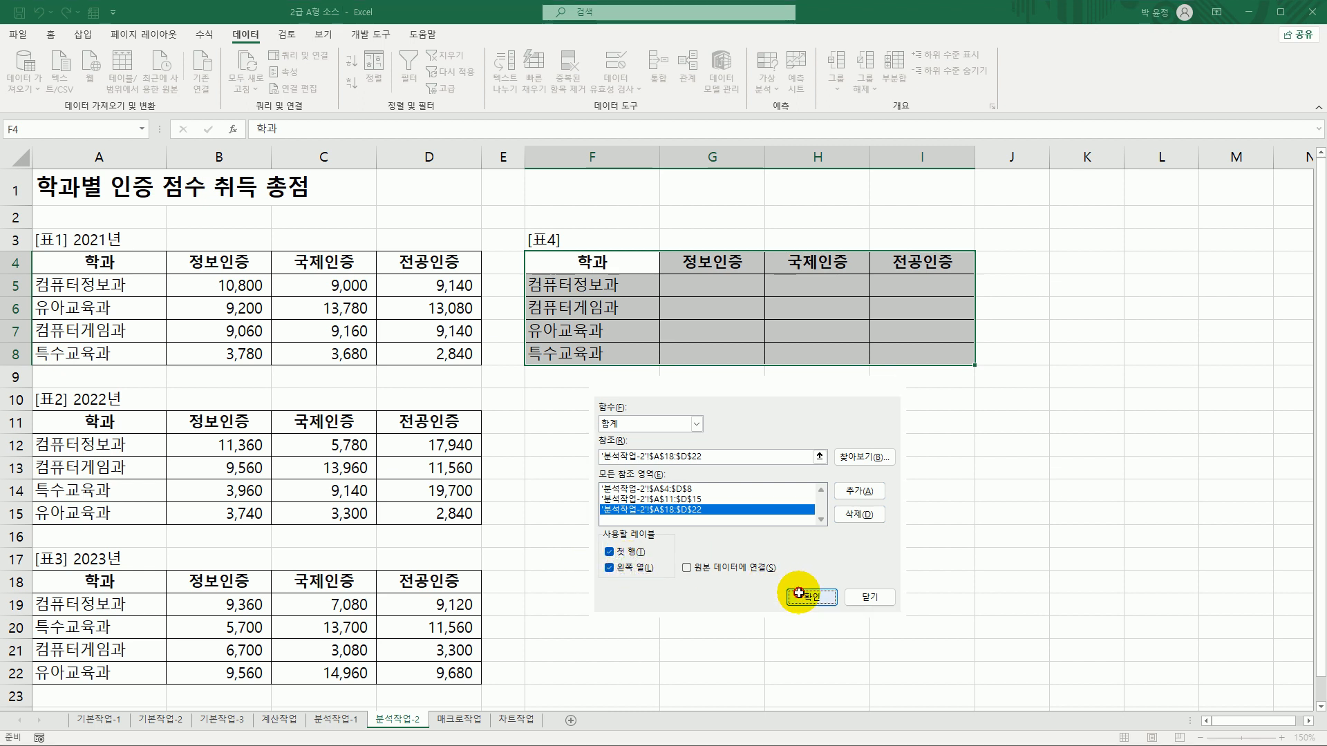
pyautogui.click(929, 347)
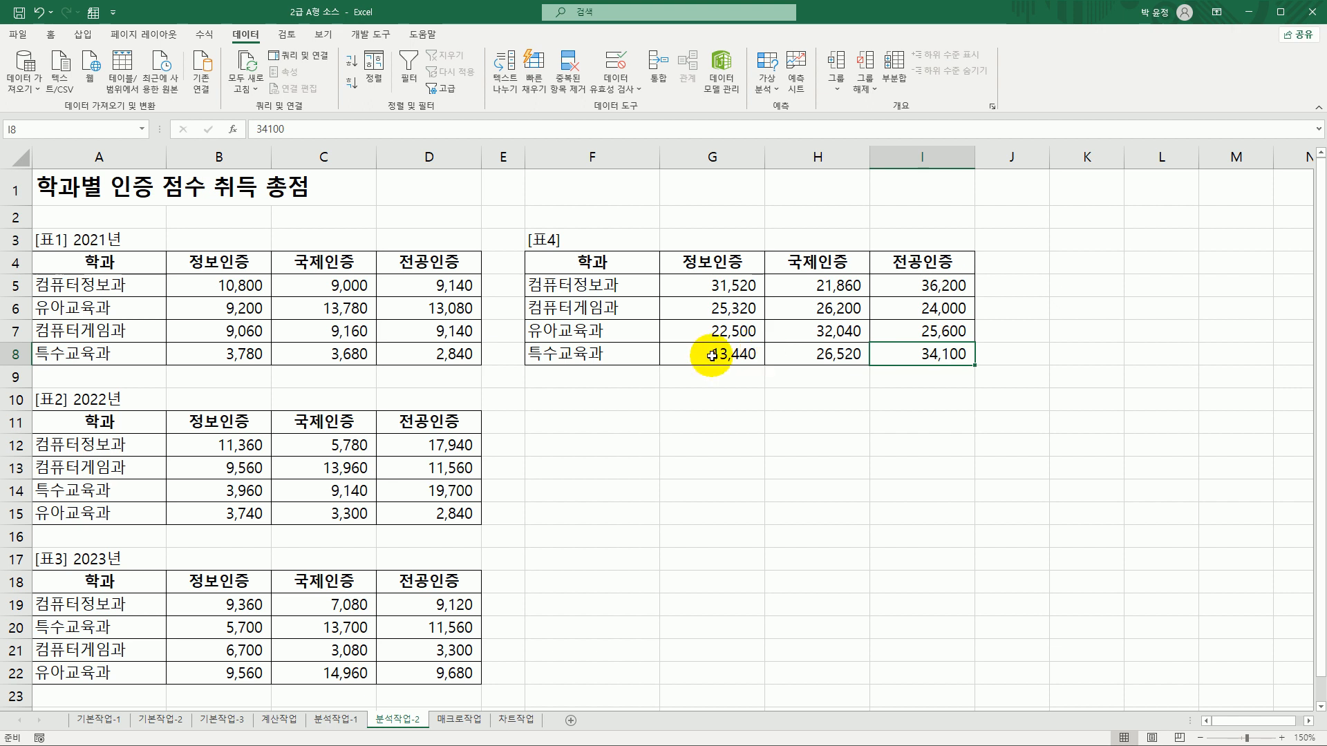
# On the 매크로작업 sheet, insert a form-control button covering G3:H4
pyautogui.click(460, 719)
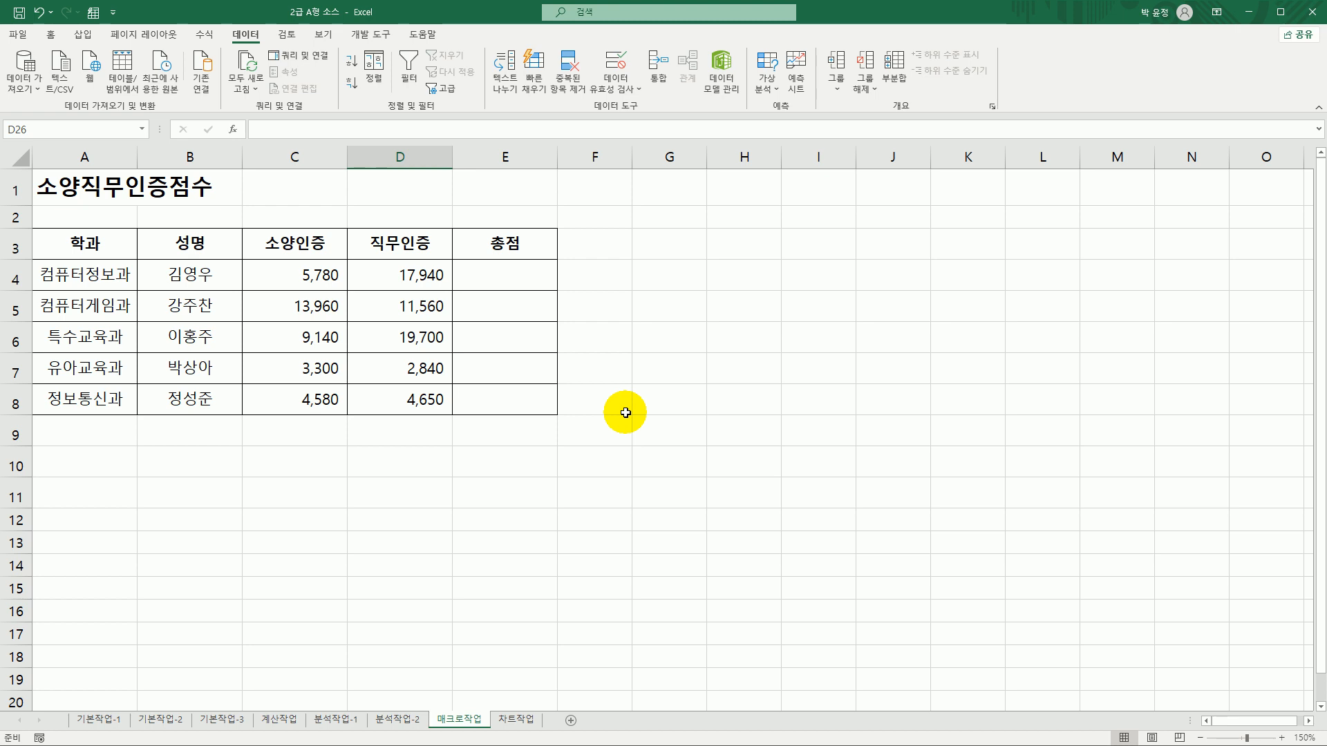
pyautogui.click(368, 34)
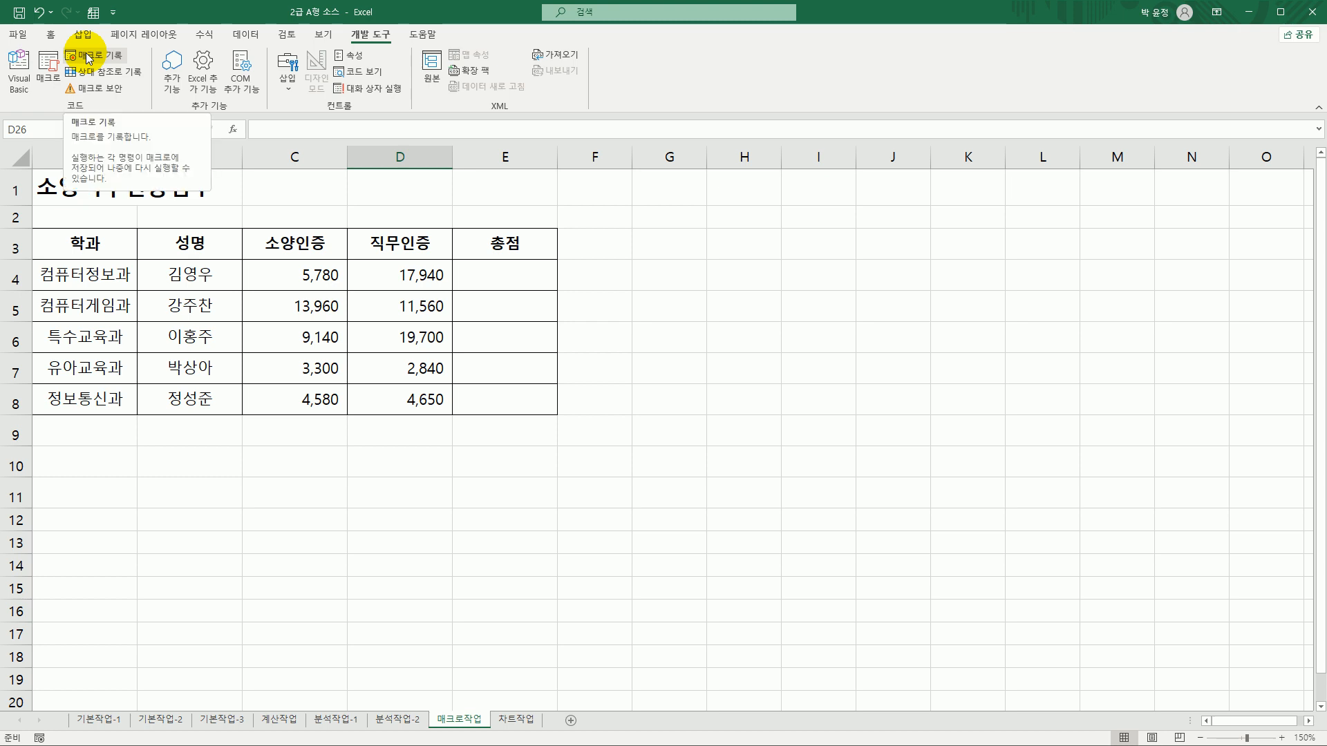
pyautogui.click(290, 89)
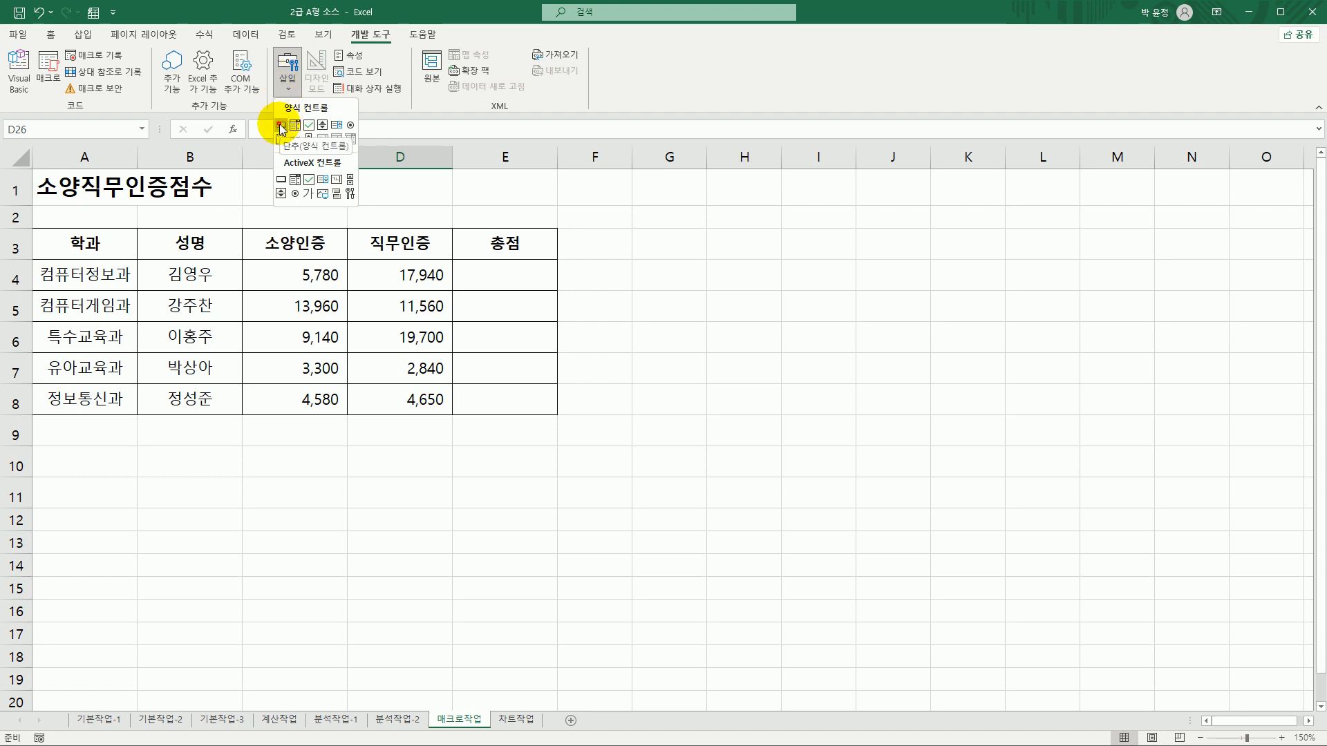
pyautogui.click(281, 127)
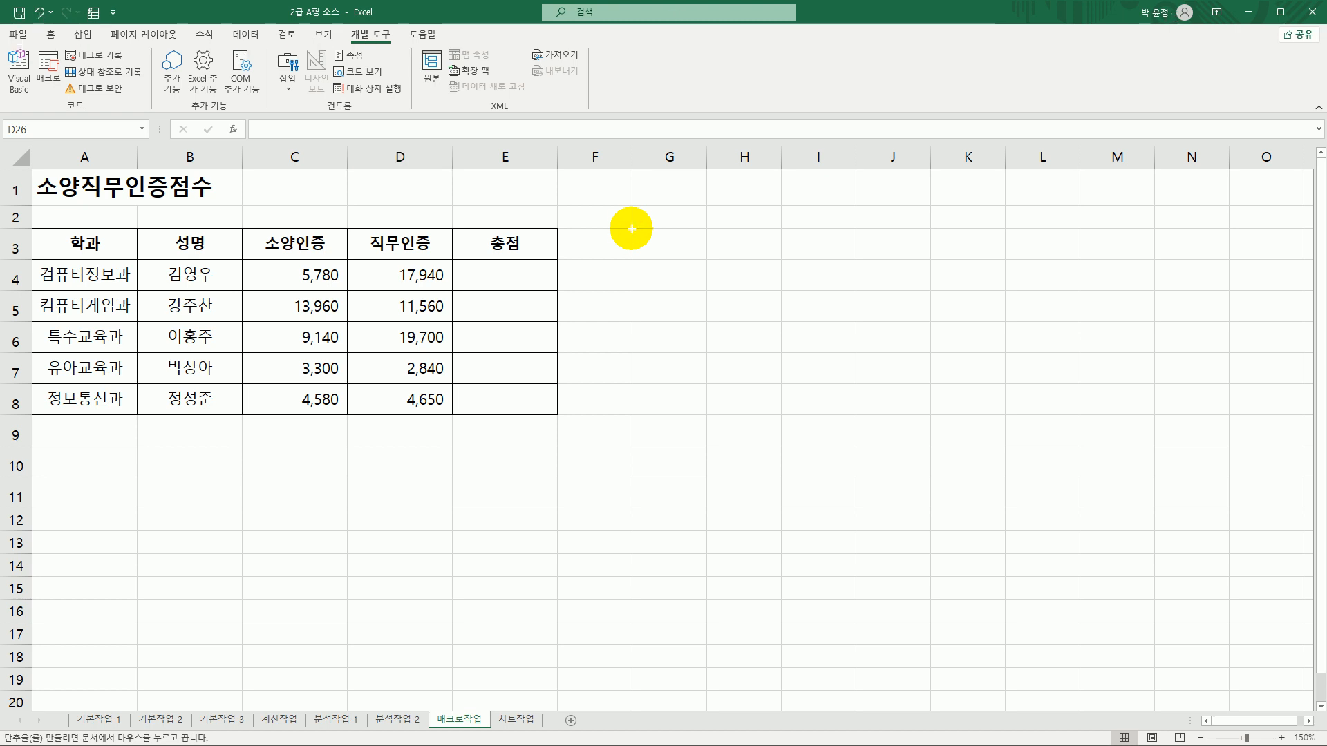
pyautogui.moveTo(632, 229); pyautogui.dragTo(761, 278)
# Start recording a macro named 총점 for the new button, stored in the current workbook
pyautogui.moveTo(732, 361)
pyautogui.mouseDown()
pyautogui.moveTo(765, 256)
pyautogui.moveTo(844, 239)
pyautogui.moveTo(898, 204)
pyautogui.moveTo(908, 213)
pyautogui.mouseUp()
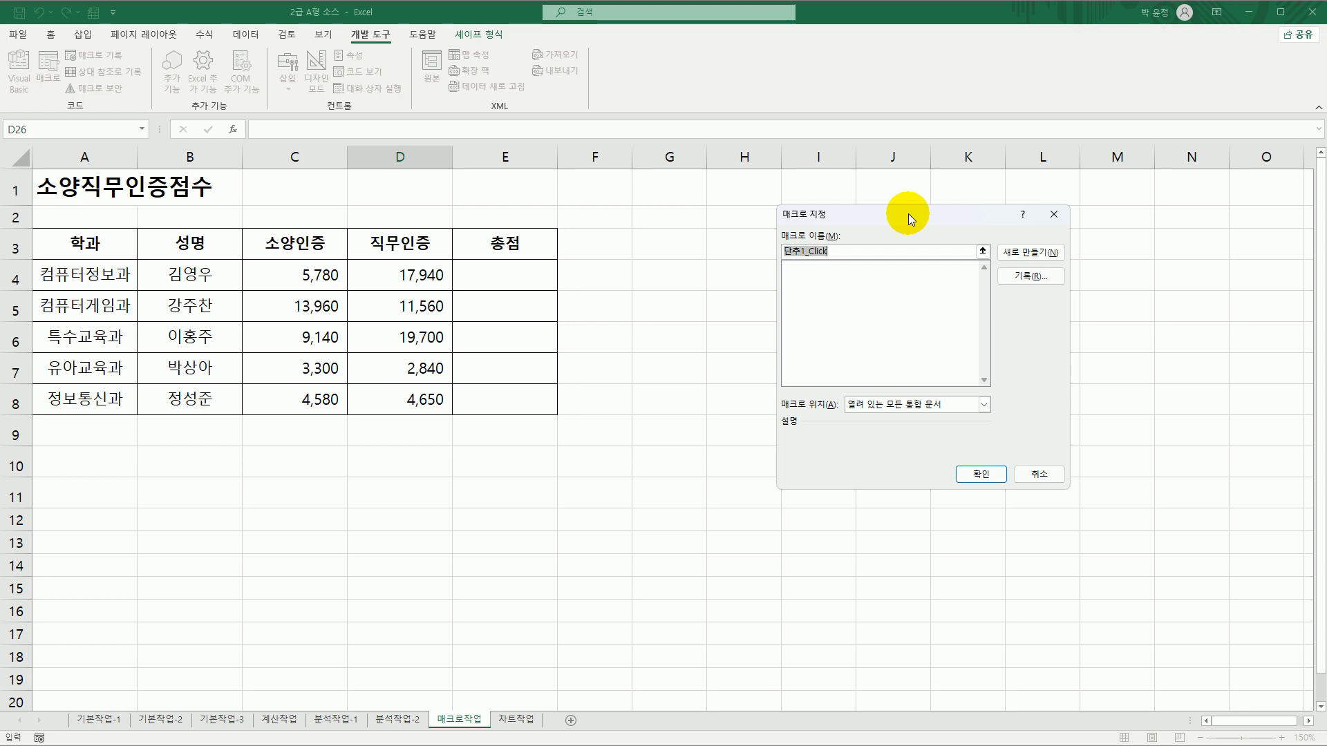
pyautogui.press('BackSpace')
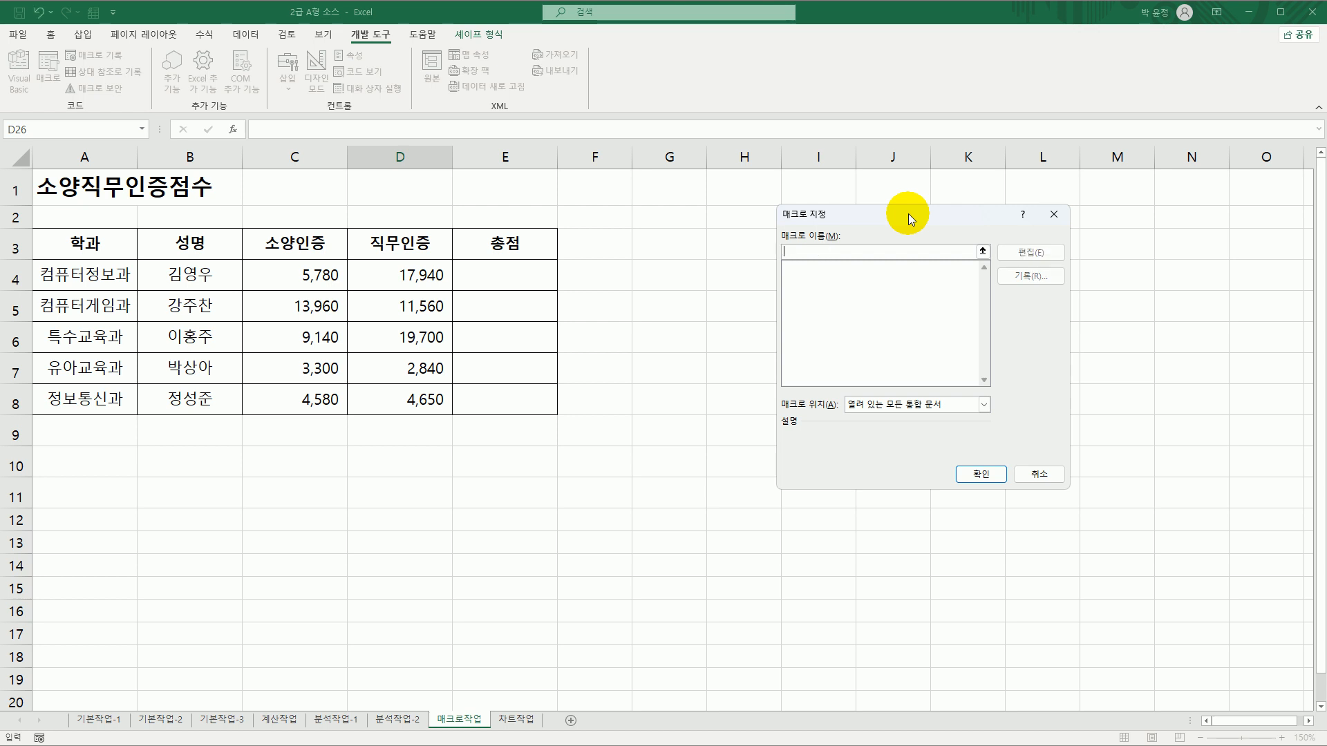
pyautogui.write('총점')
pyautogui.click(1027, 277)
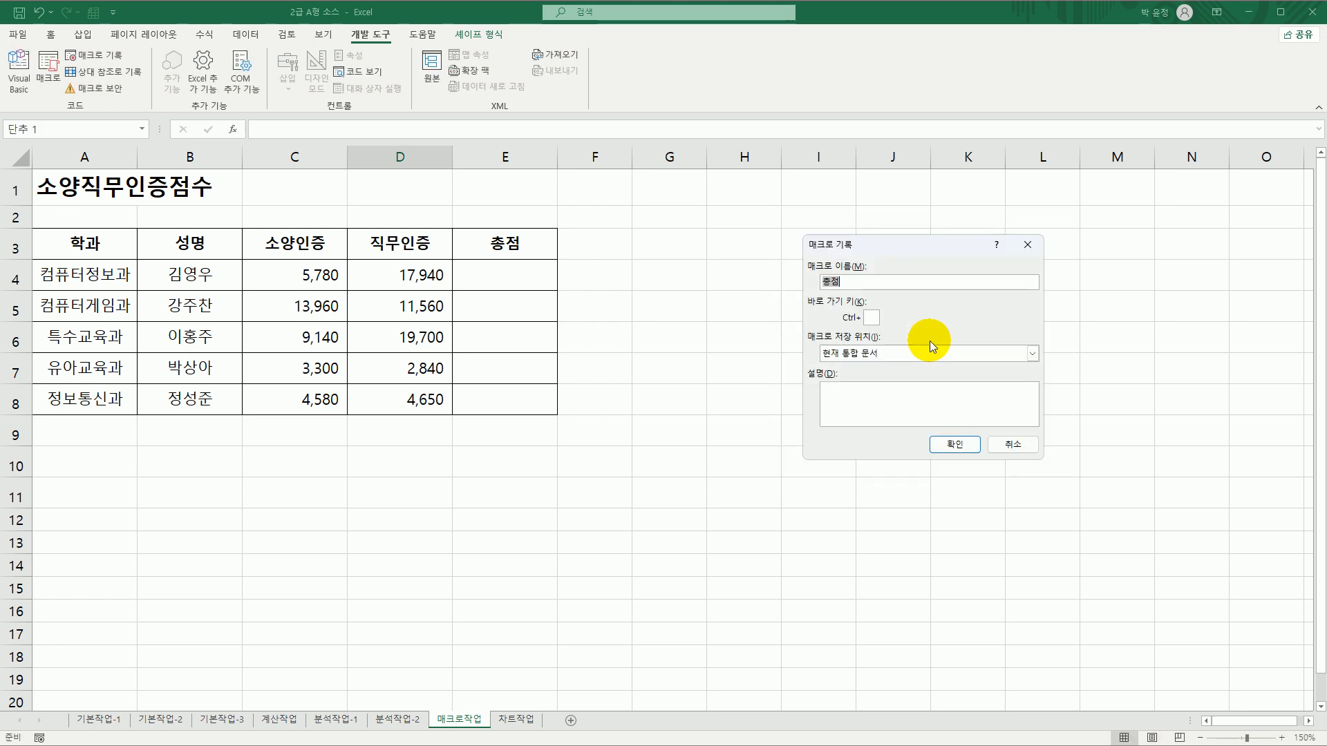
pyautogui.click(965, 447)
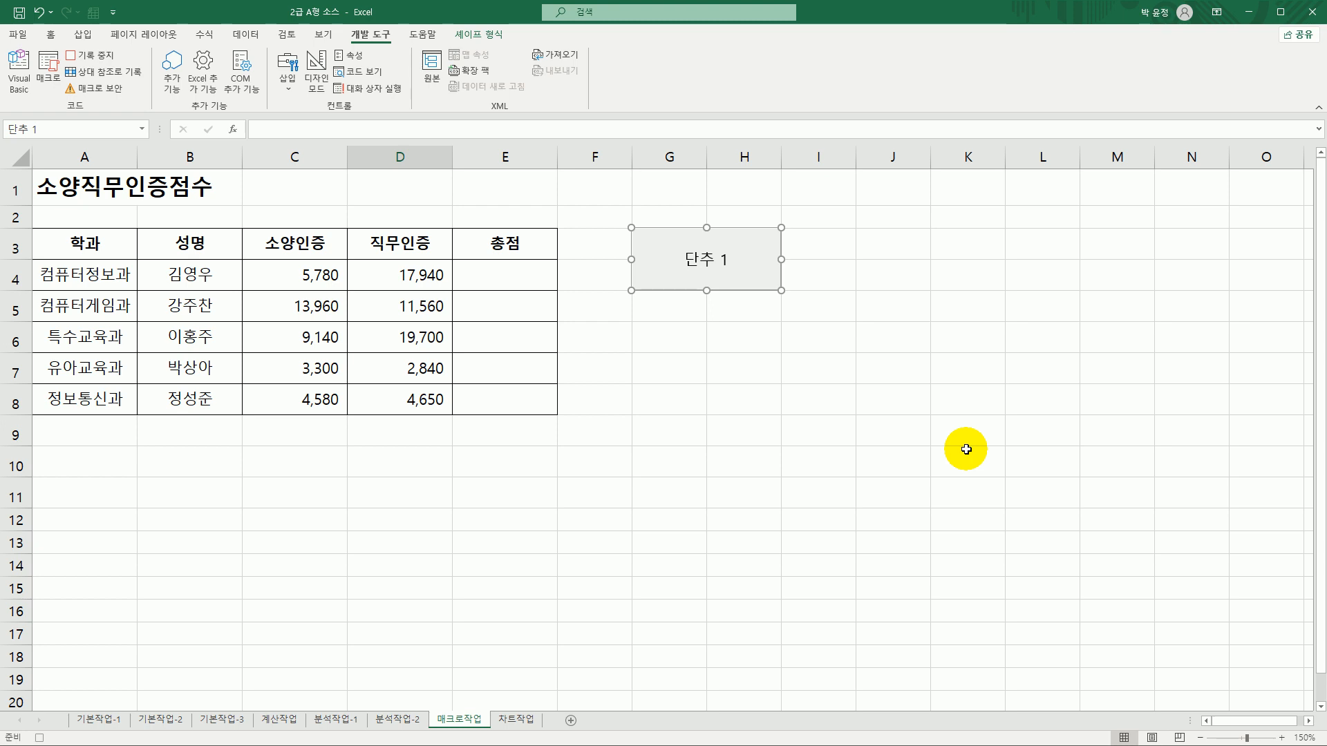
# Enter the formula =C4+D4 in E4 to total 소양인증 and 직무인증
pyautogui.click(492, 283)
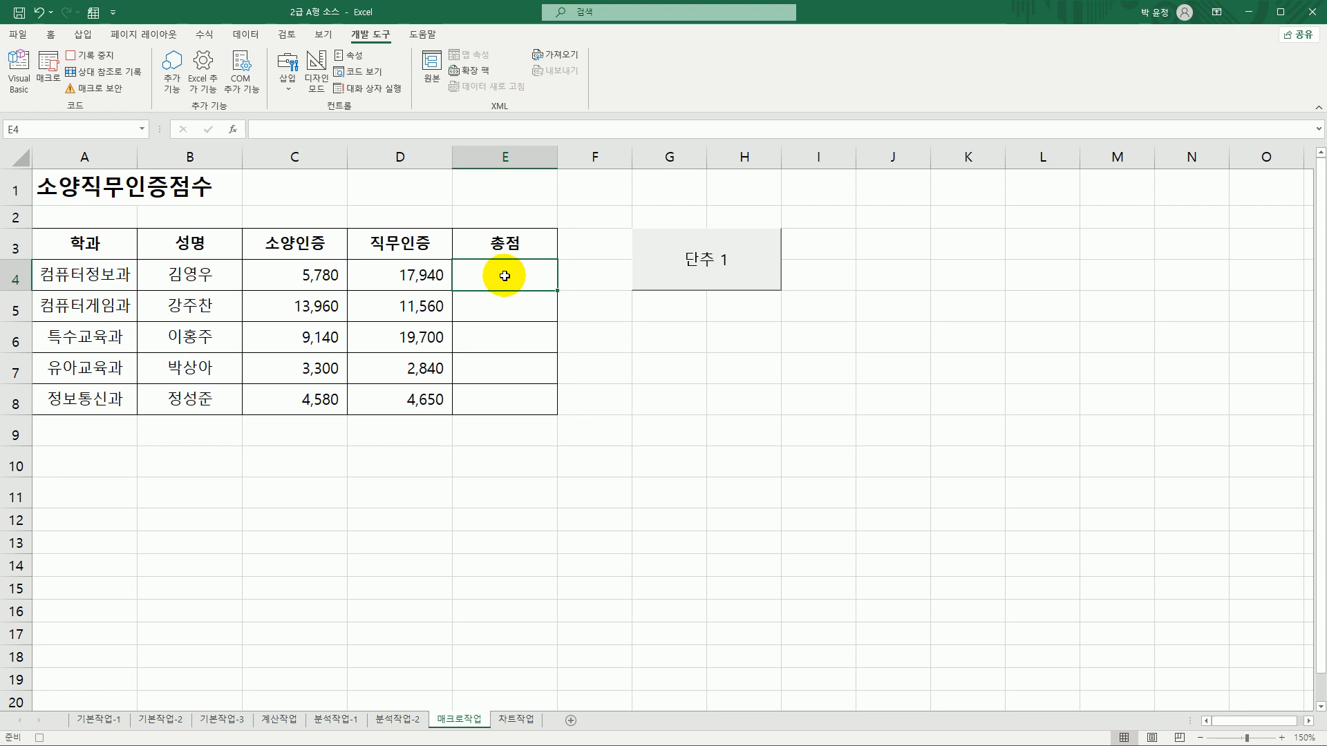
pyautogui.write('=')
pyautogui.click(321, 270)
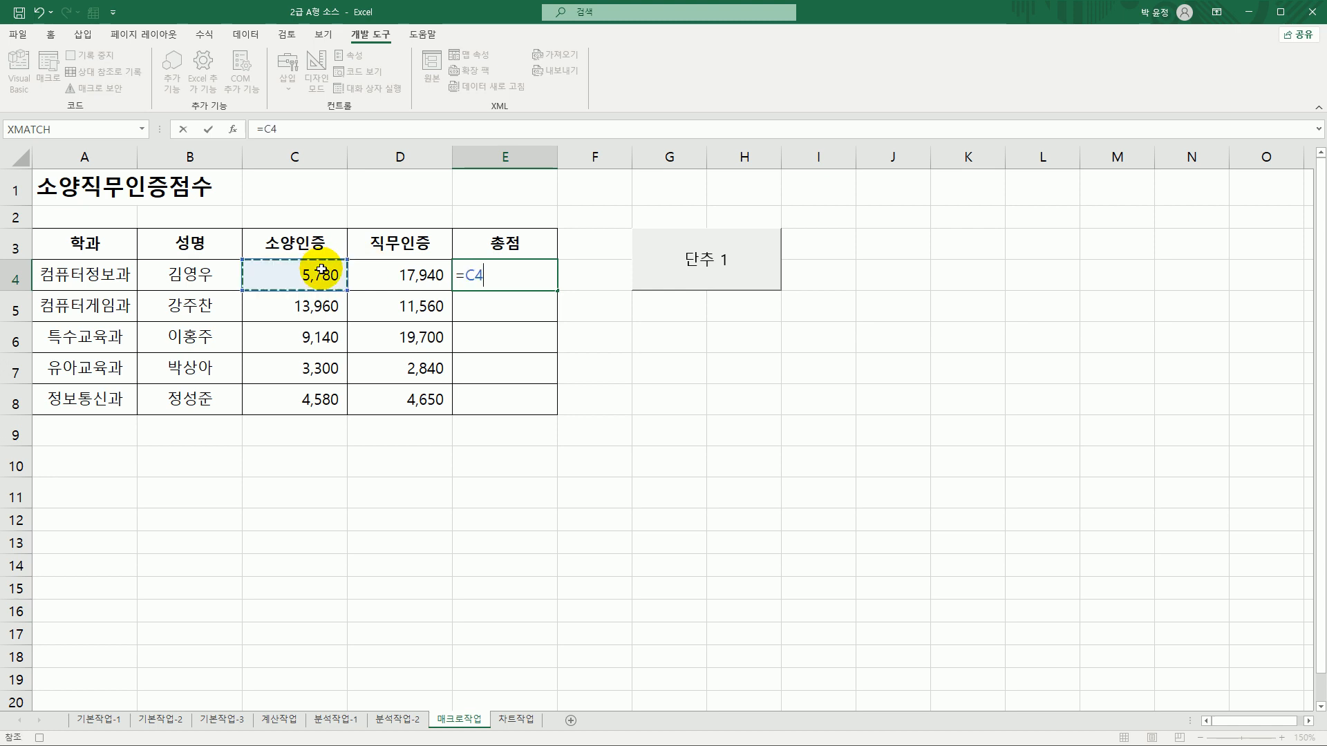
pyautogui.write('+')
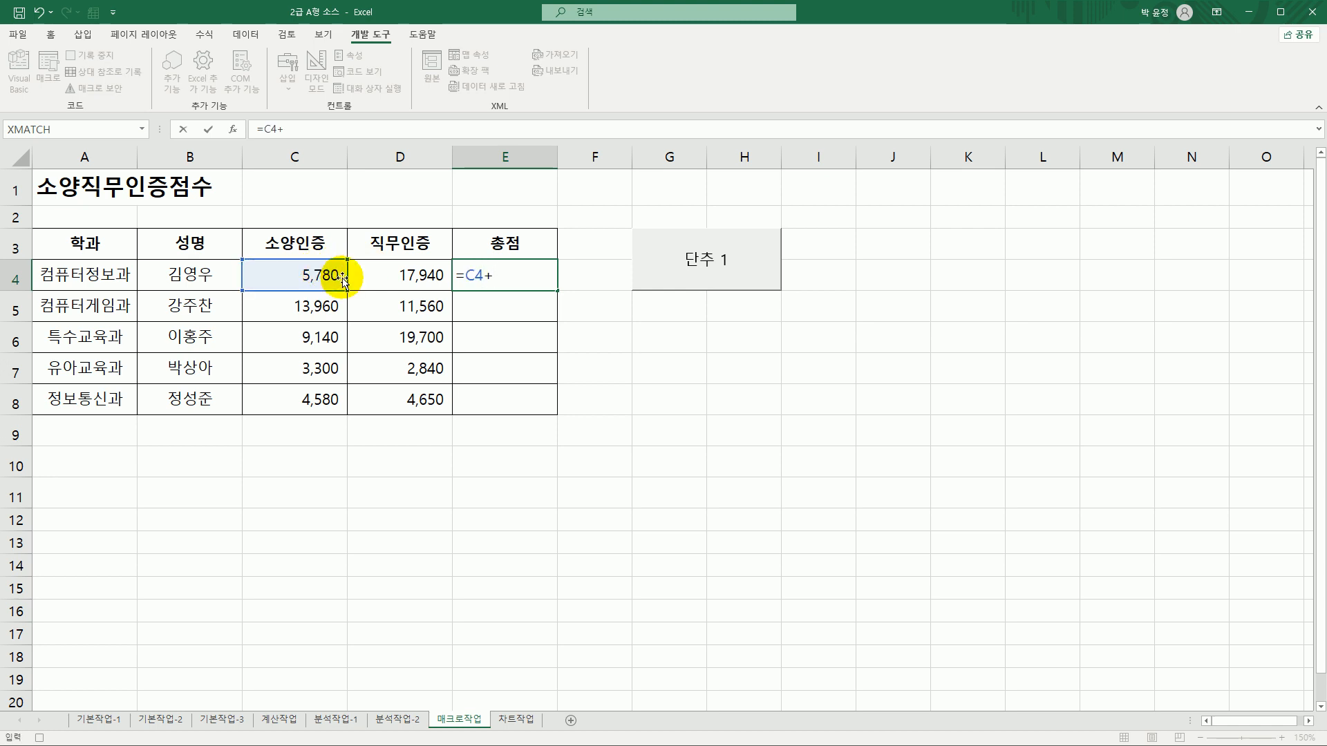
pyautogui.click(403, 275)
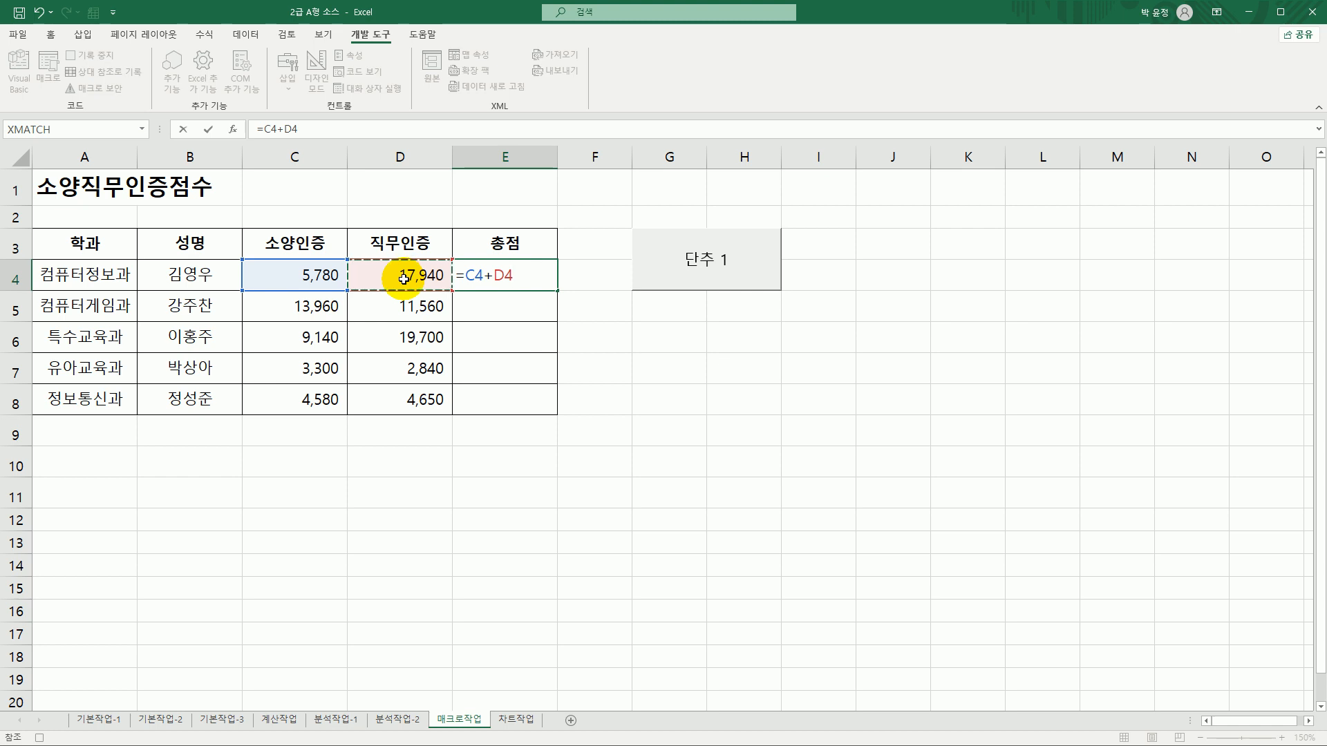
pyautogui.press('Return')
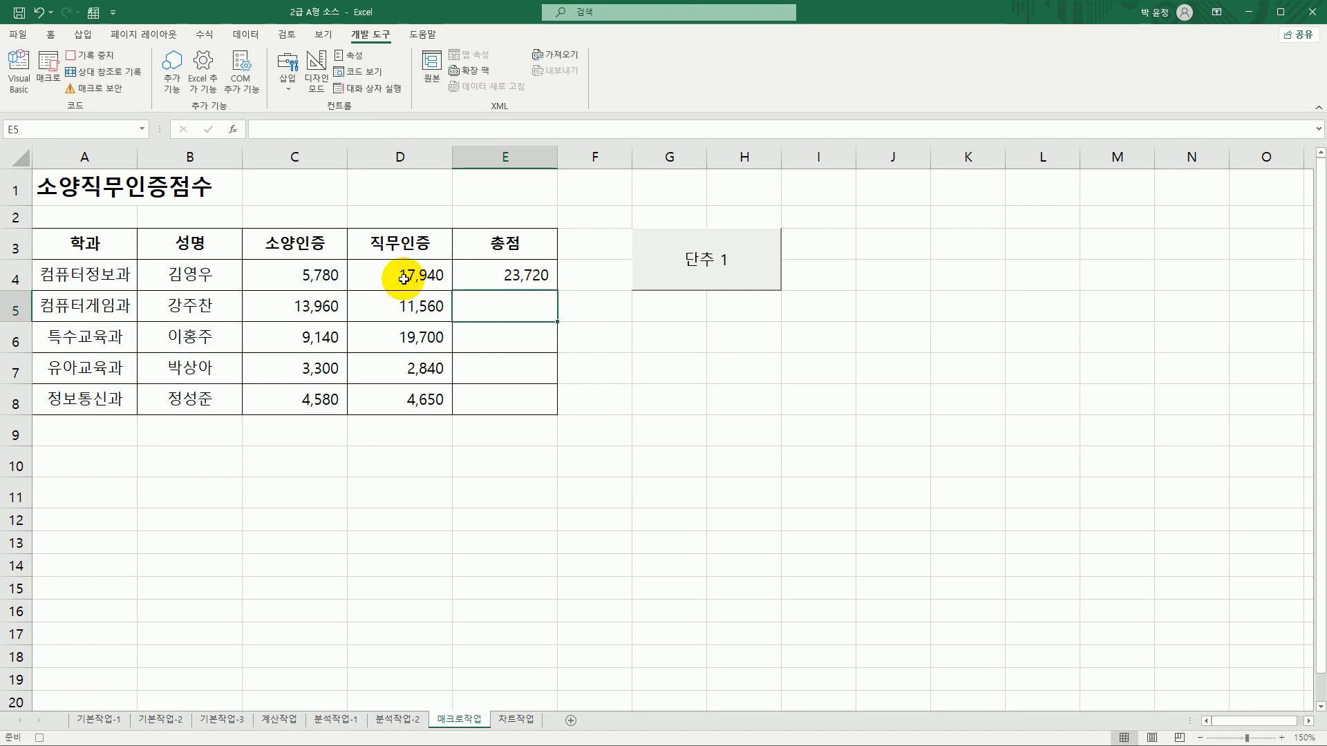
# Fill the E4 formula down to E8 and stop the macro recording
pyautogui.click(529, 276)
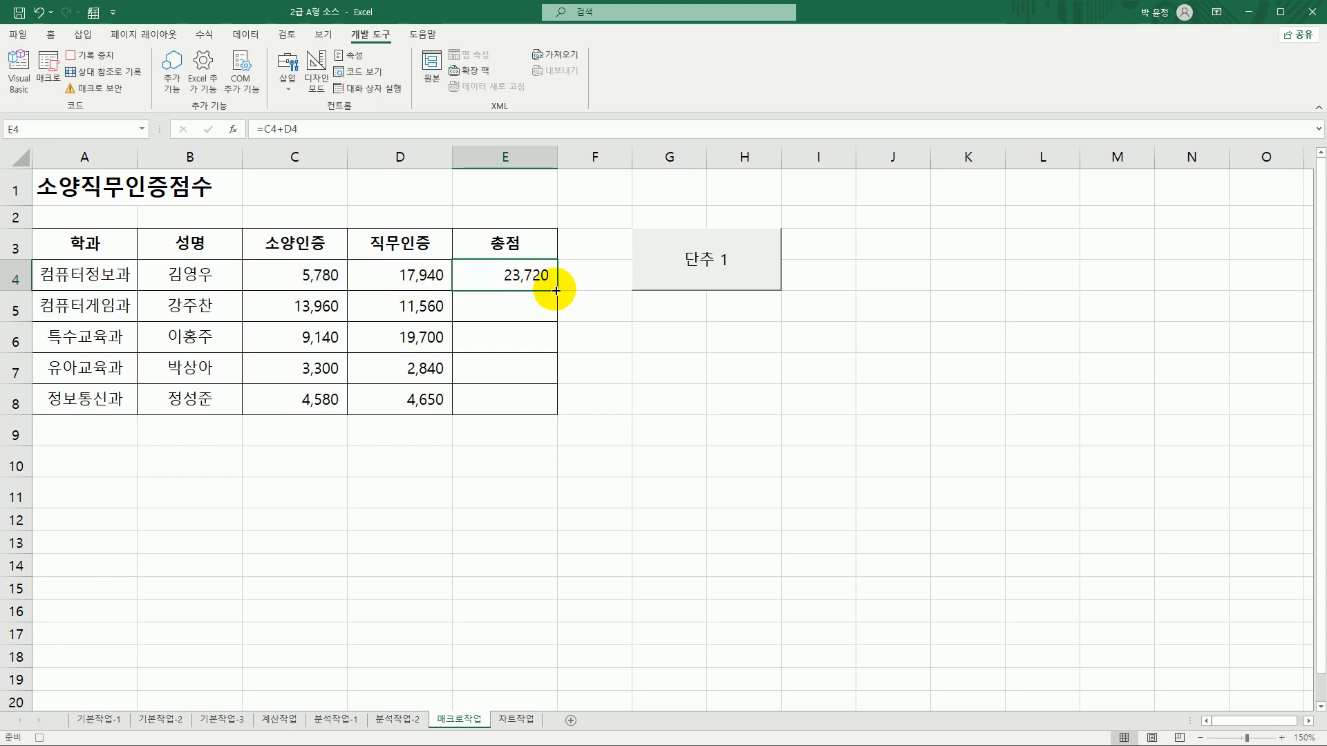
pyautogui.moveTo(557, 290); pyautogui.dragTo(557, 415)
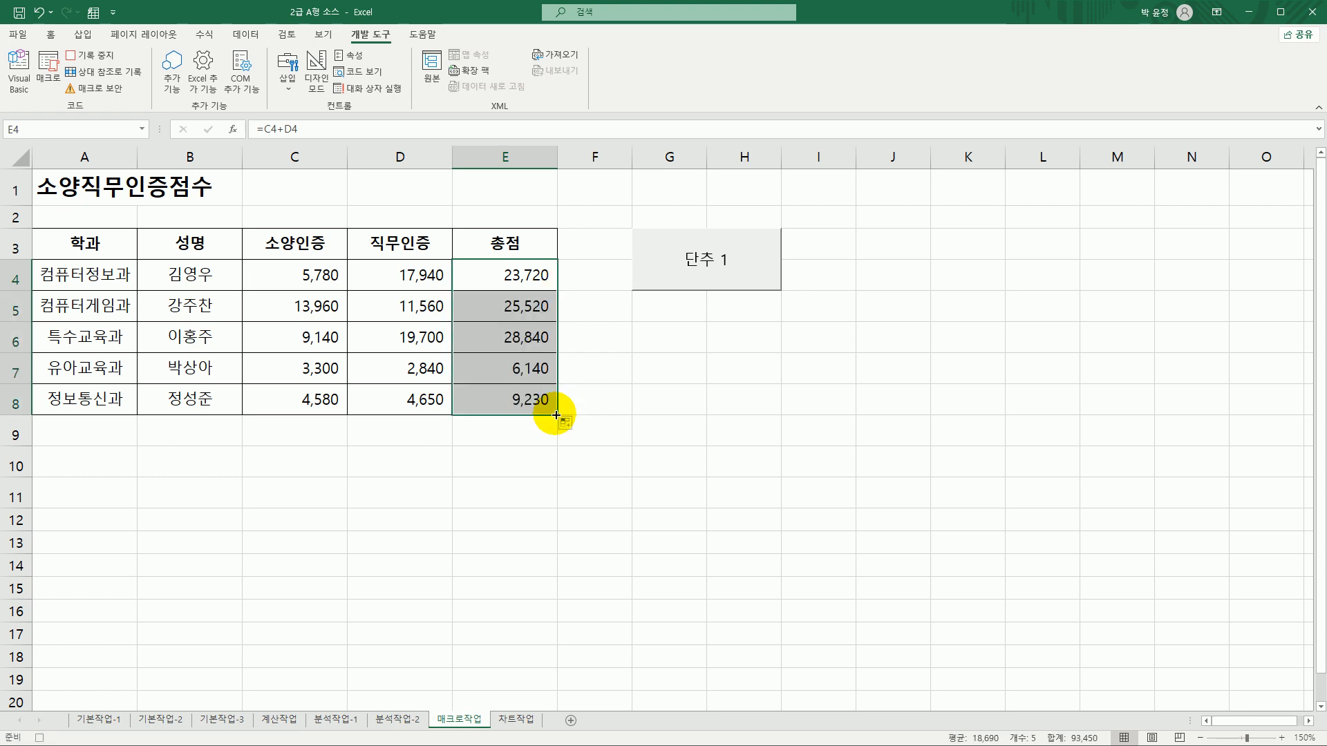
pyautogui.hotkey('shift', 'Up')
pyautogui.hotkey('shift', 'Up')
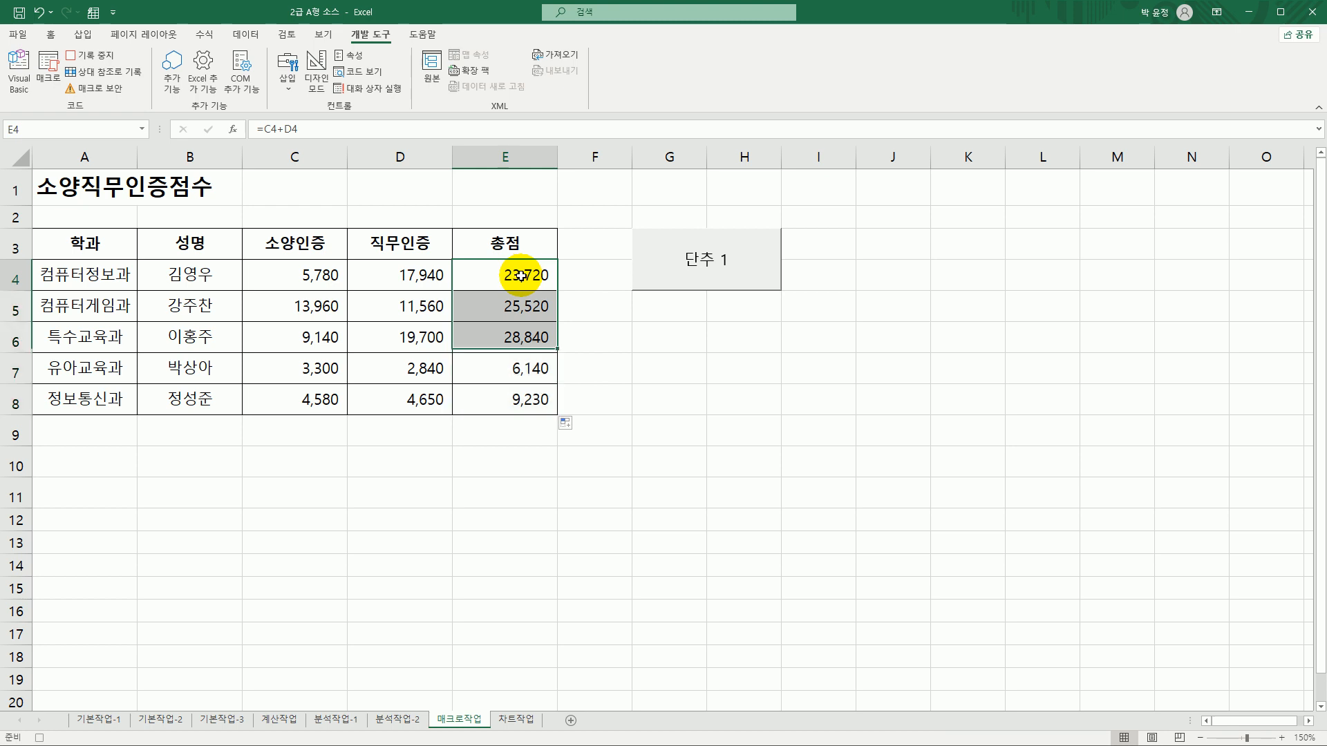
pyautogui.click(520, 276)
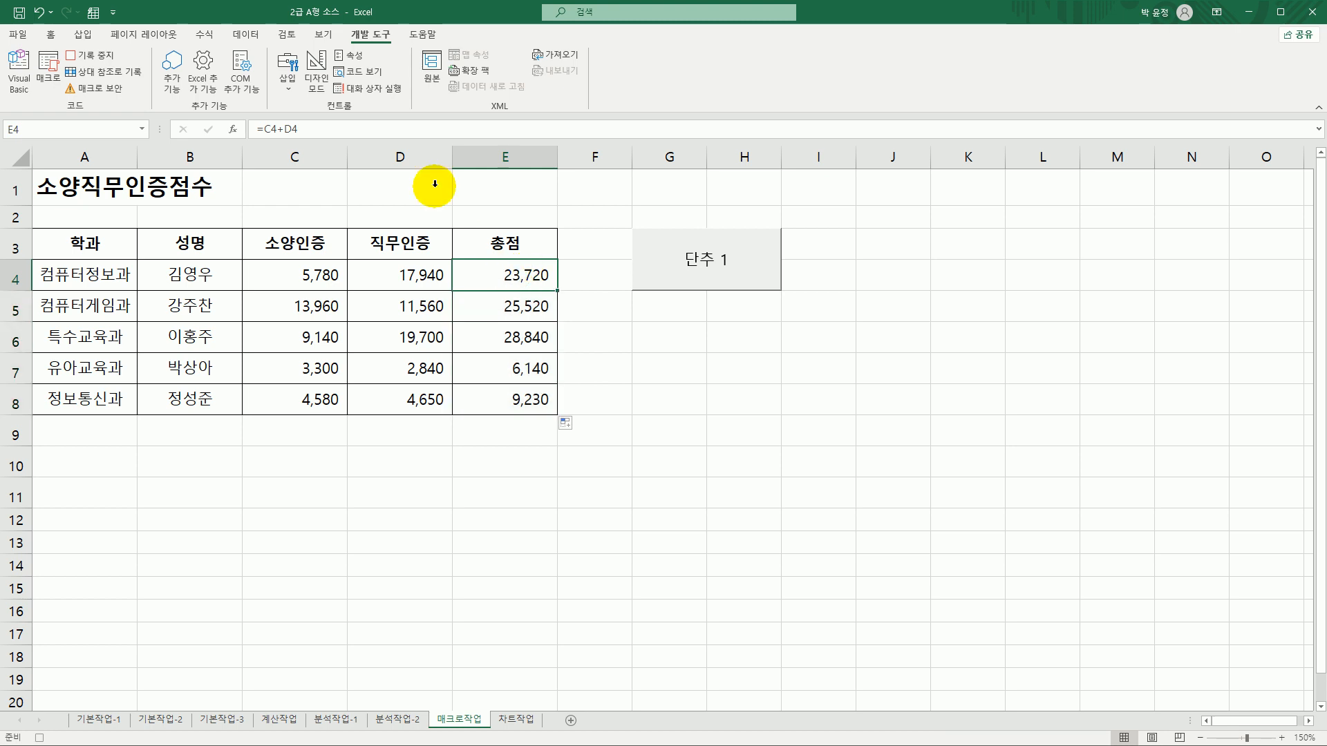
pyautogui.click(105, 58)
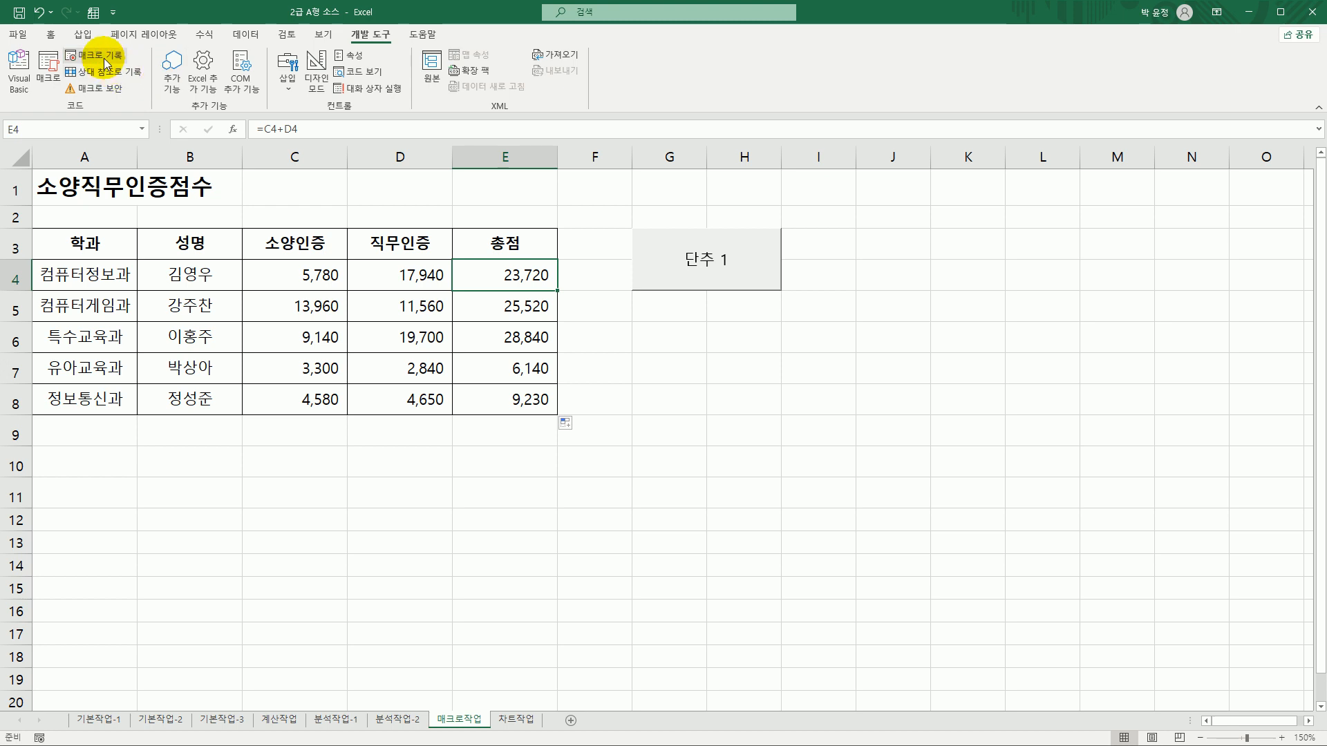
pyautogui.click(506, 410)
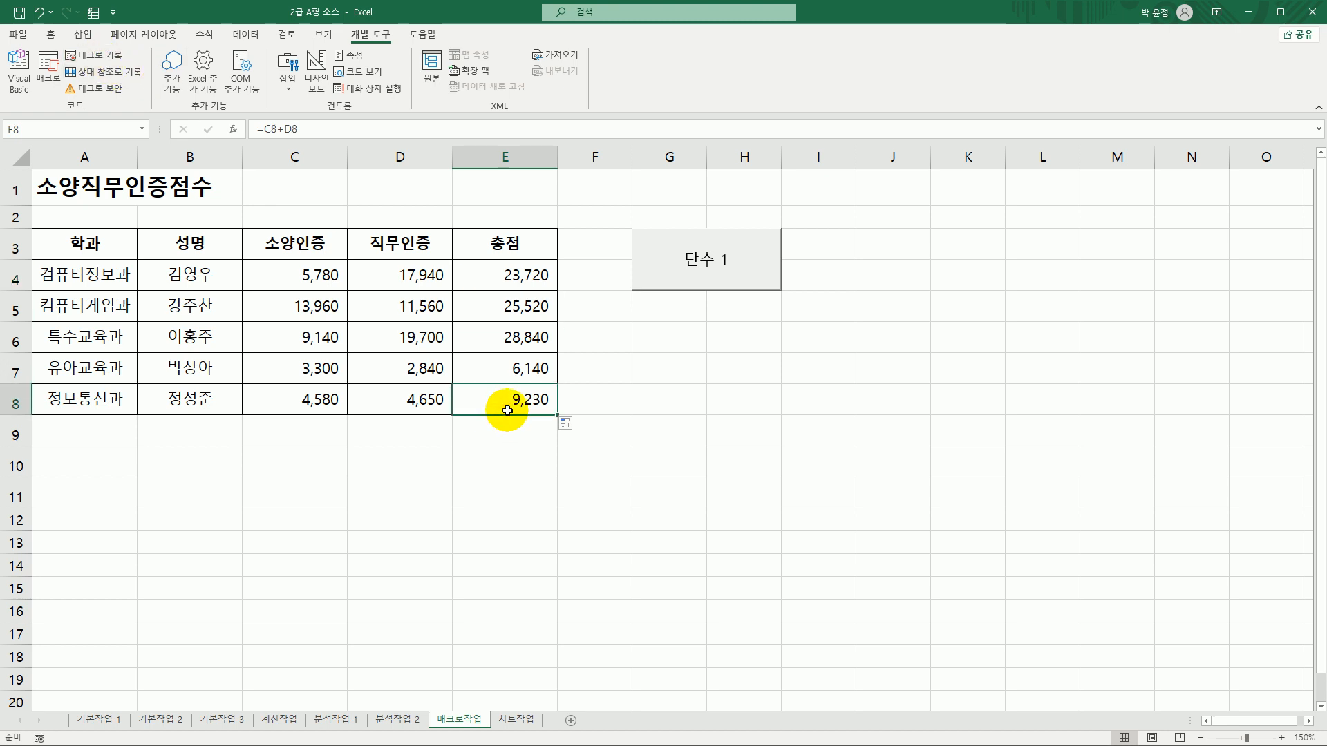
# Change the form button's caption to 총점
pyautogui.rightClick(714, 275)
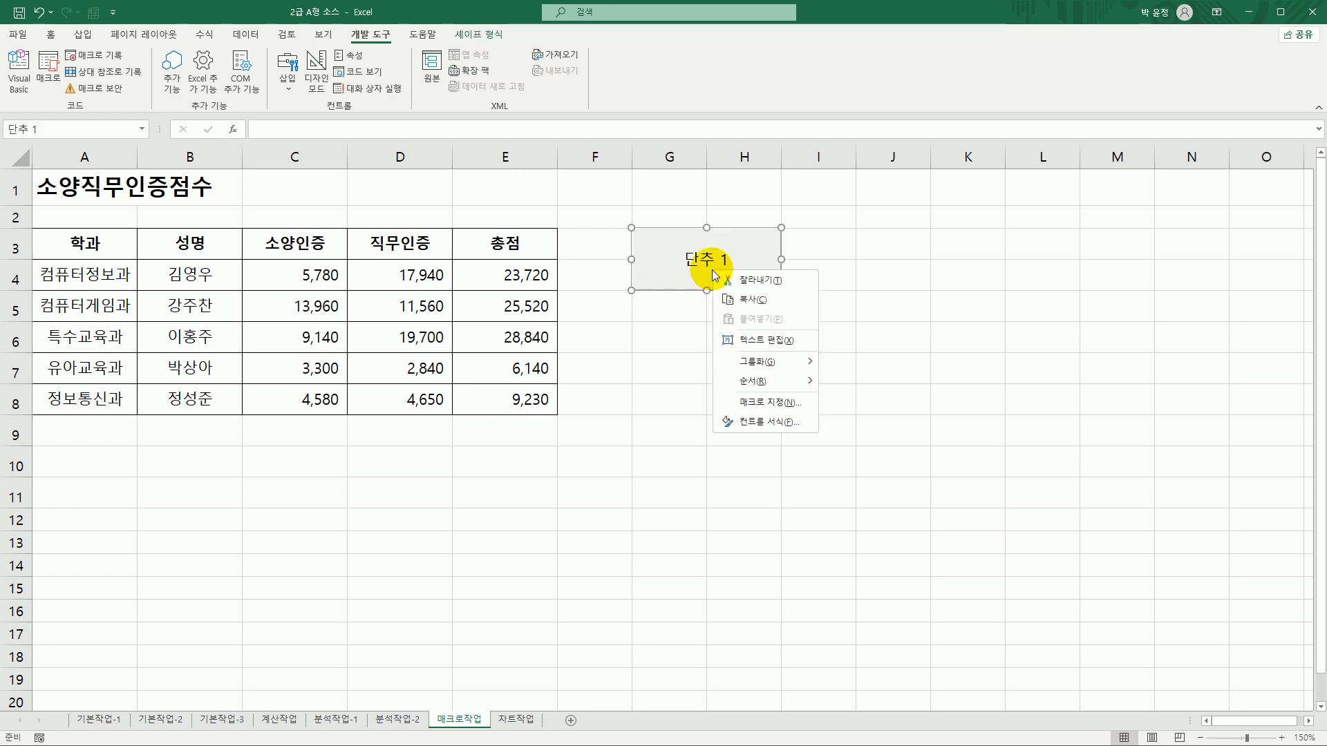
pyautogui.click(782, 337)
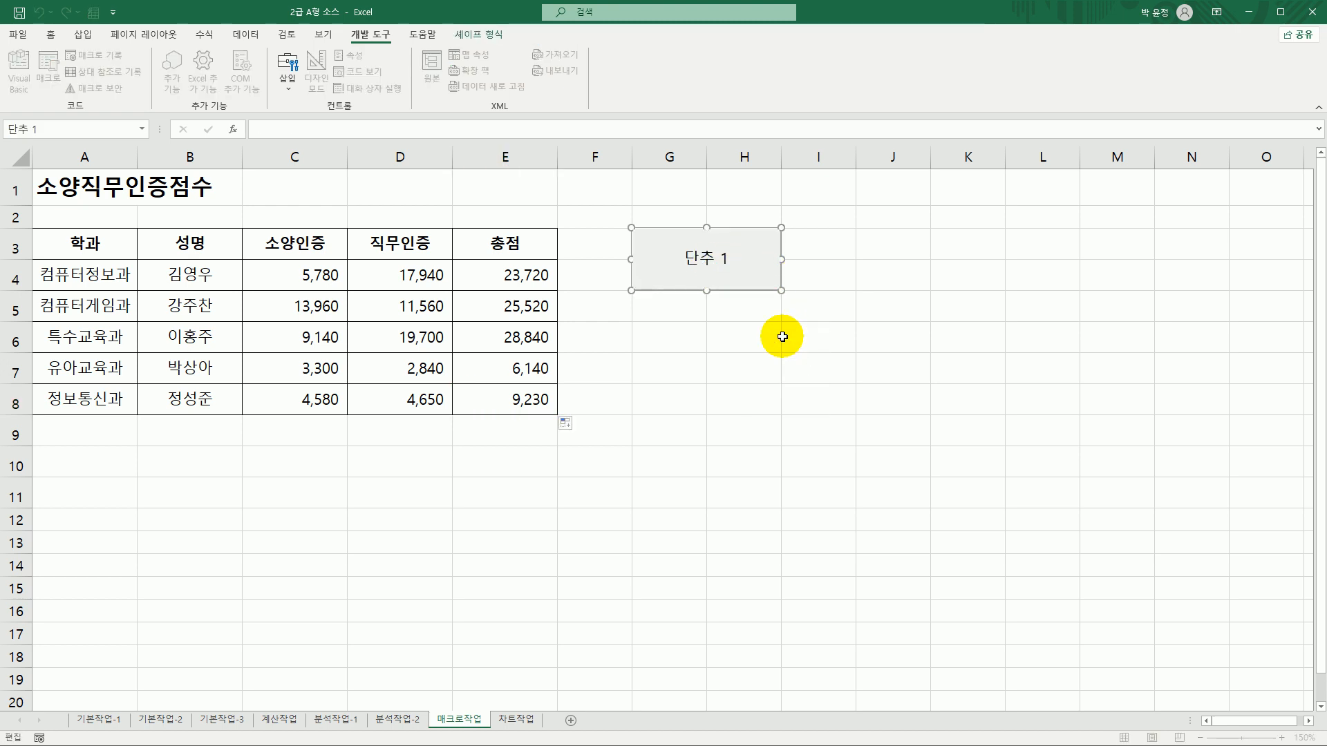
pyautogui.hotkey('shift', 'Right')
pyautogui.hotkey('shift', 'Right')
pyautogui.hotkey('shift', 'Right')
pyautogui.hotkey('shift', 'Right')
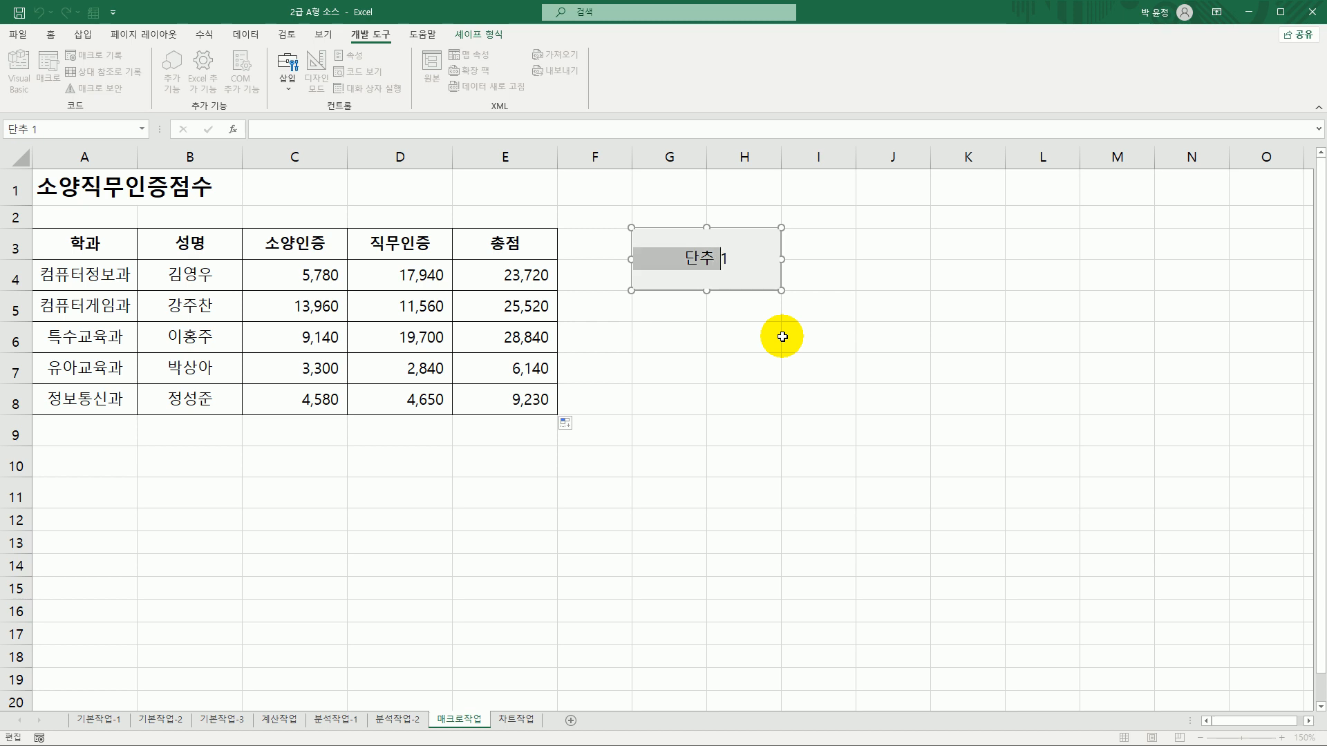
pyautogui.write('총점')
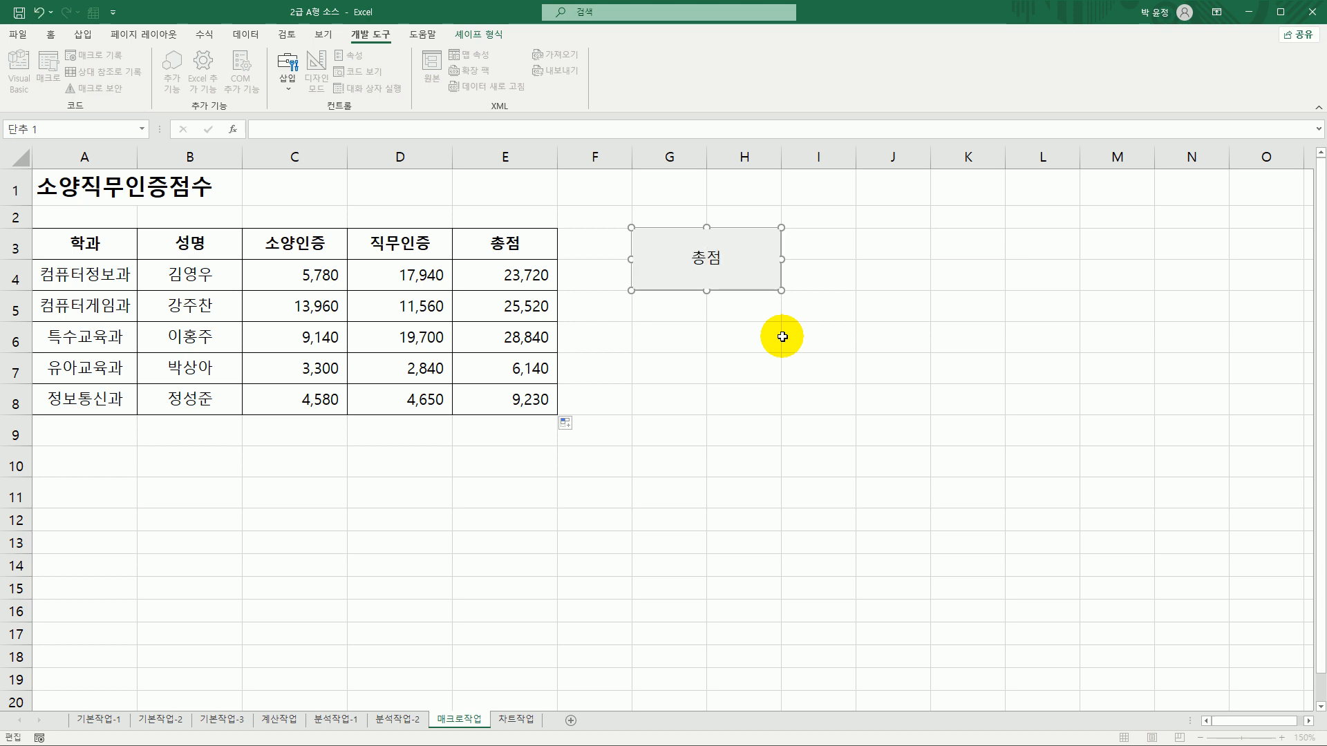
pyautogui.click(869, 345)
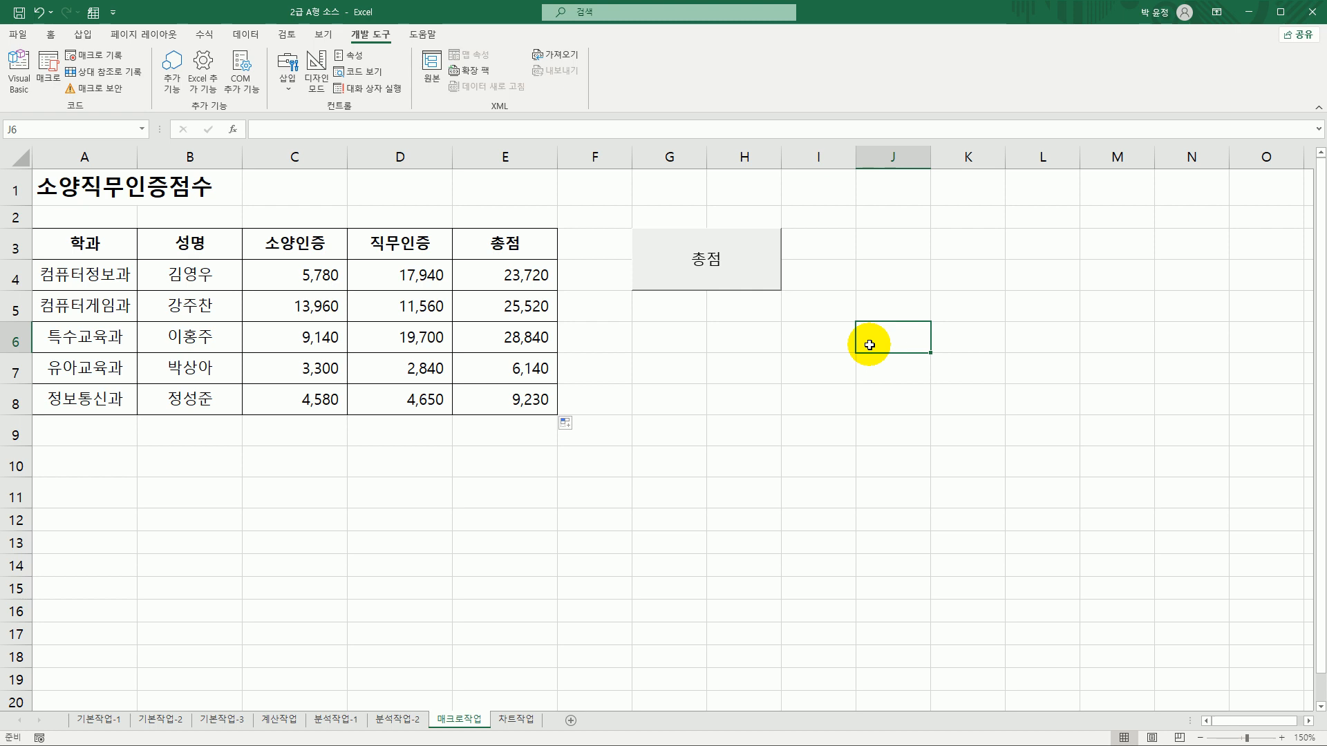
# Draw a bevel (빗면) shape snapped to G6:H7, 1.59 cm high and 3.81 cm wide, with the text 채우기
pyautogui.click(94, 36)
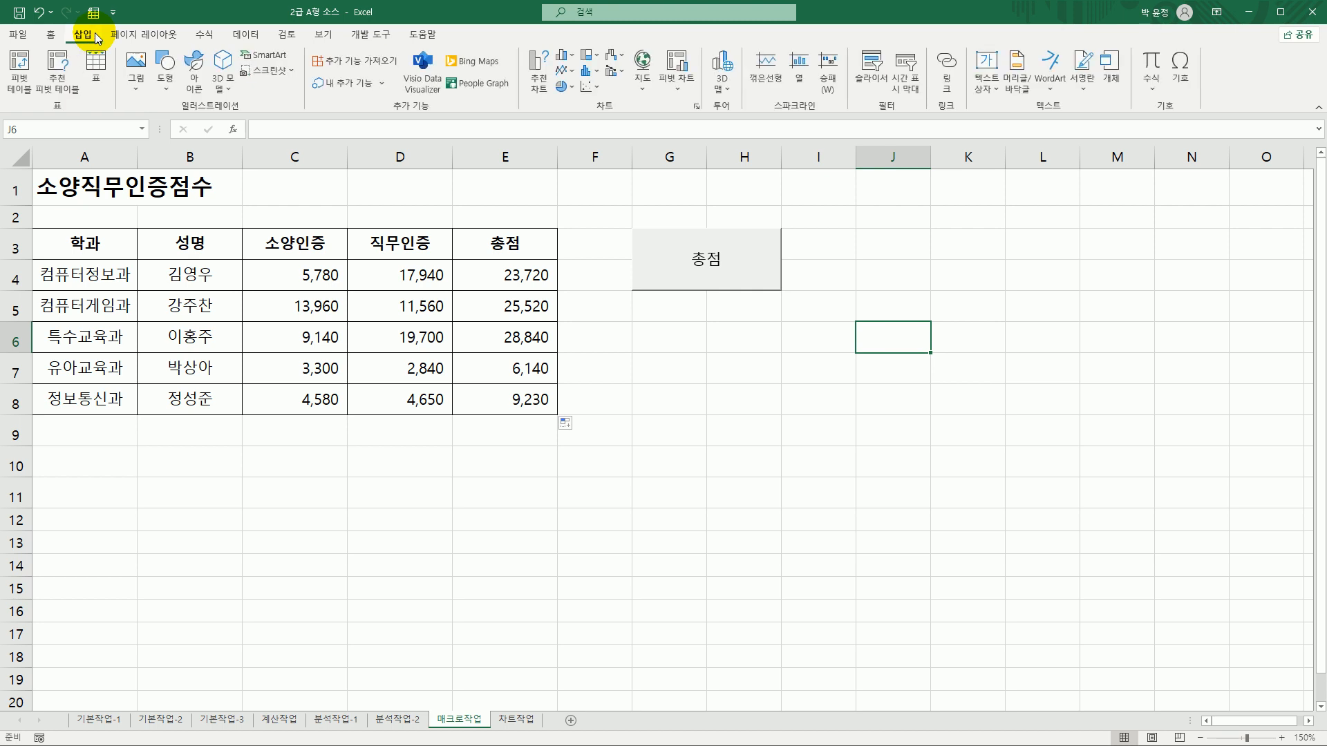
pyautogui.click(165, 77)
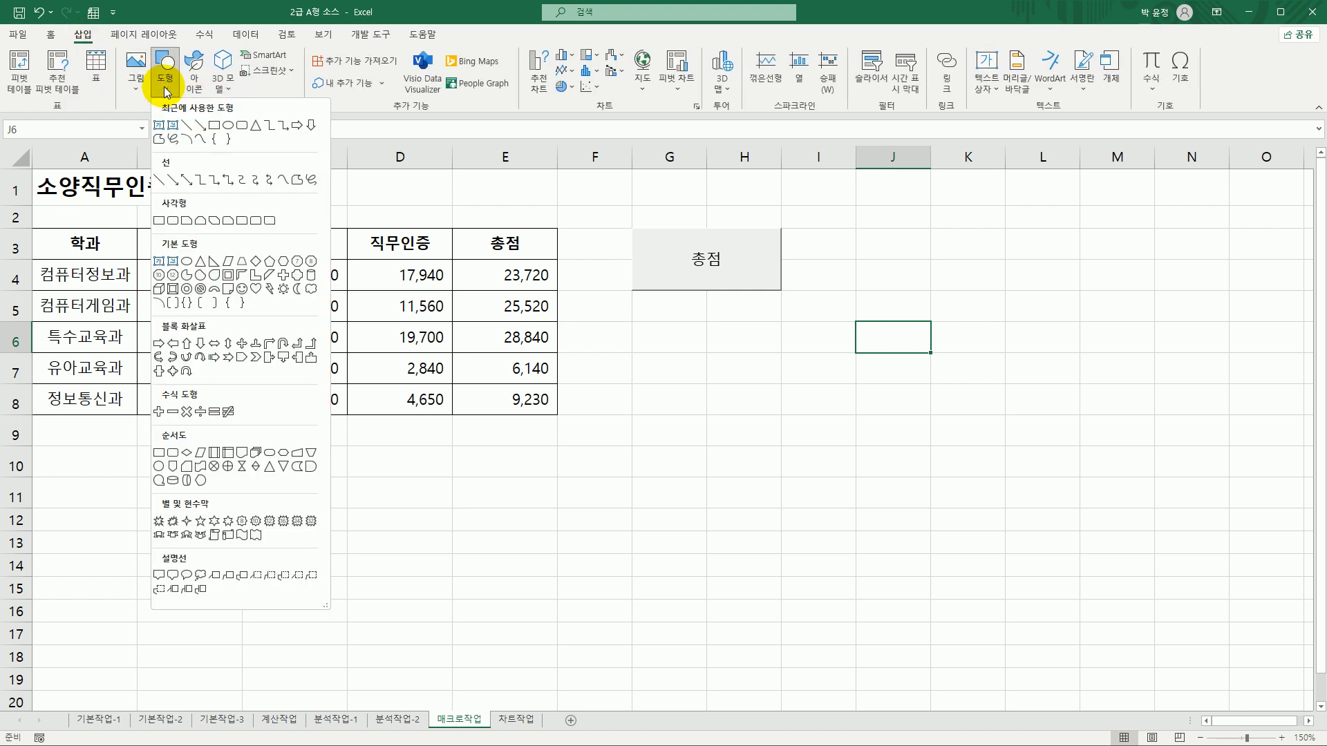
pyautogui.click(172, 295)
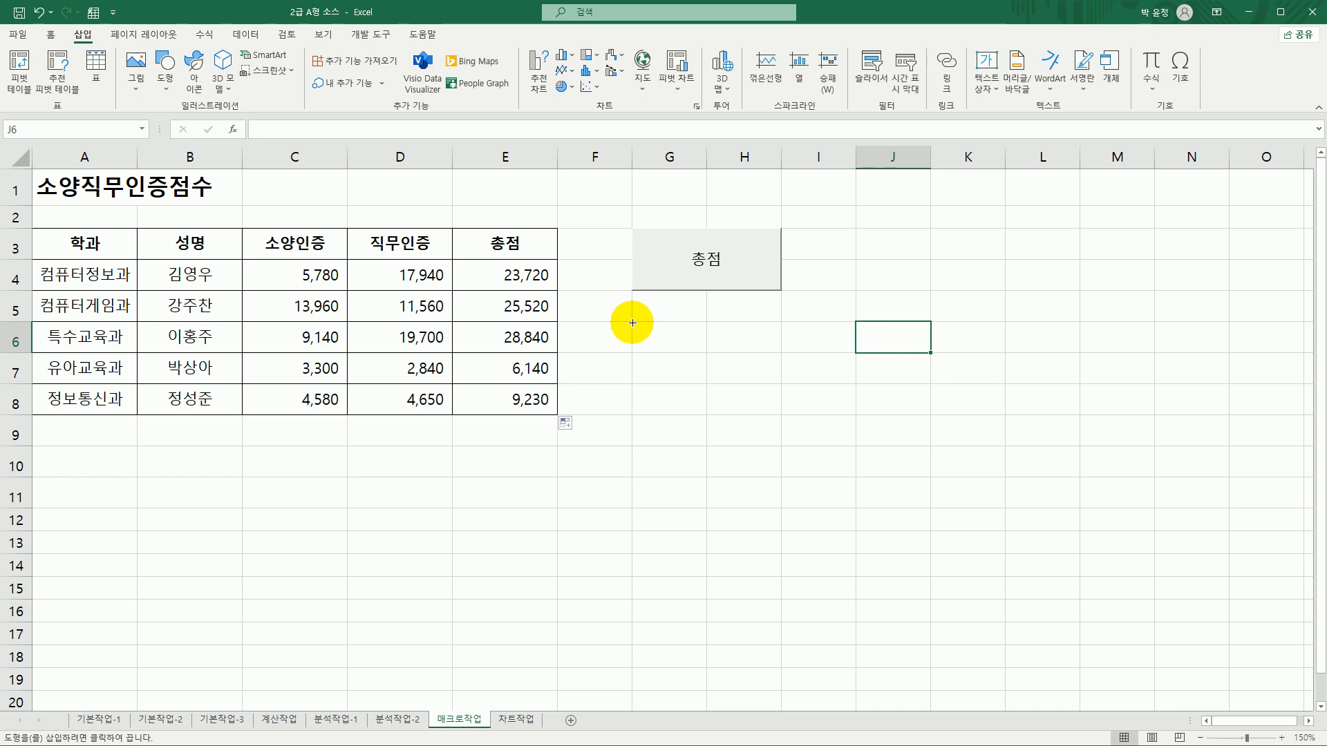
pyautogui.press('alt')
pyautogui.moveTo(631, 322); pyautogui.dragTo(757, 380)
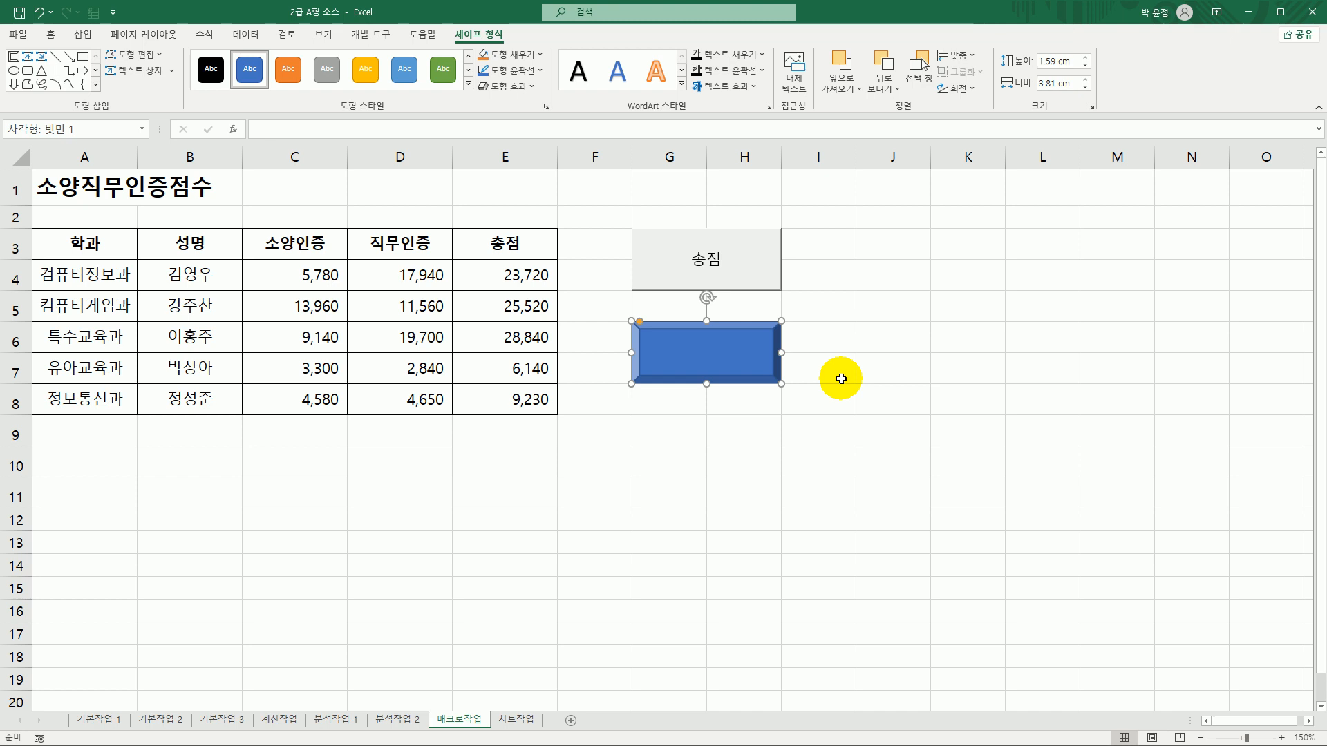
pyautogui.write('채우기')
# Assign a new macro named 채우기 to the bevel shape and start recording it in the current workbook
pyautogui.click(747, 334)
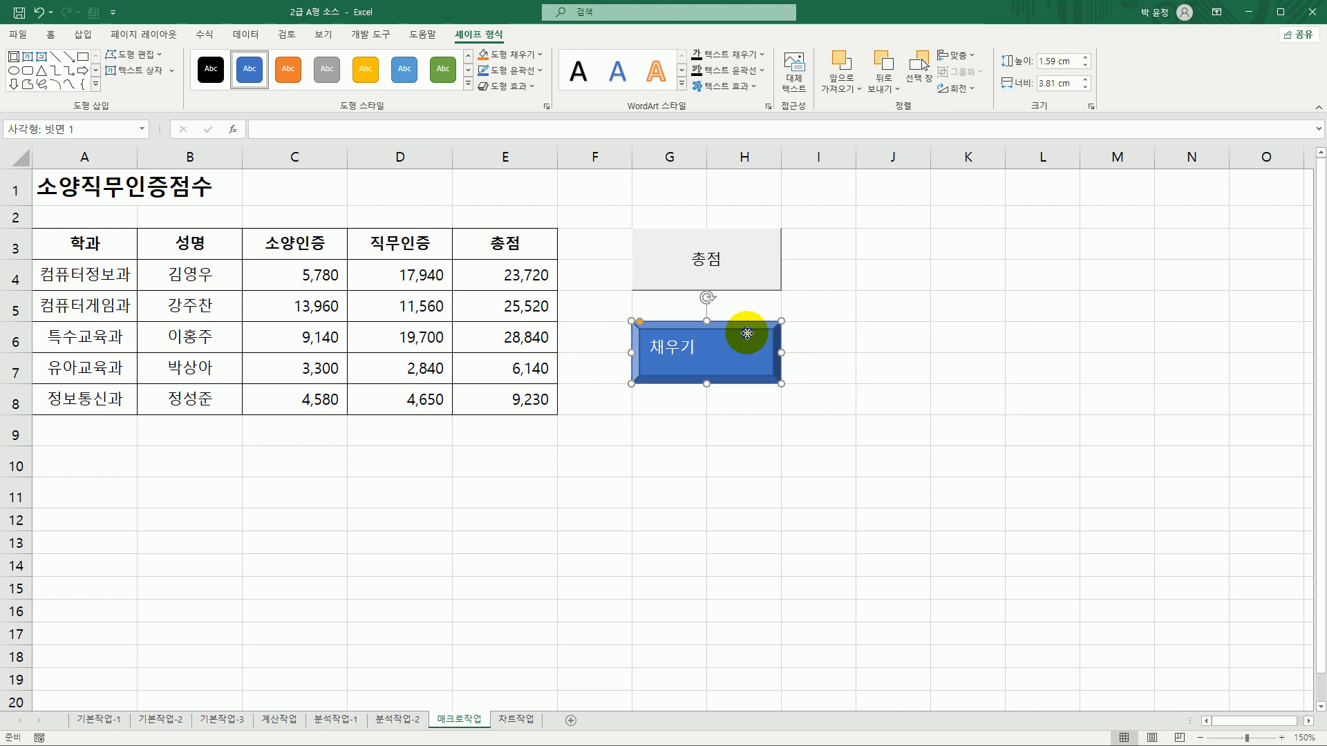
pyautogui.rightClick(747, 333)
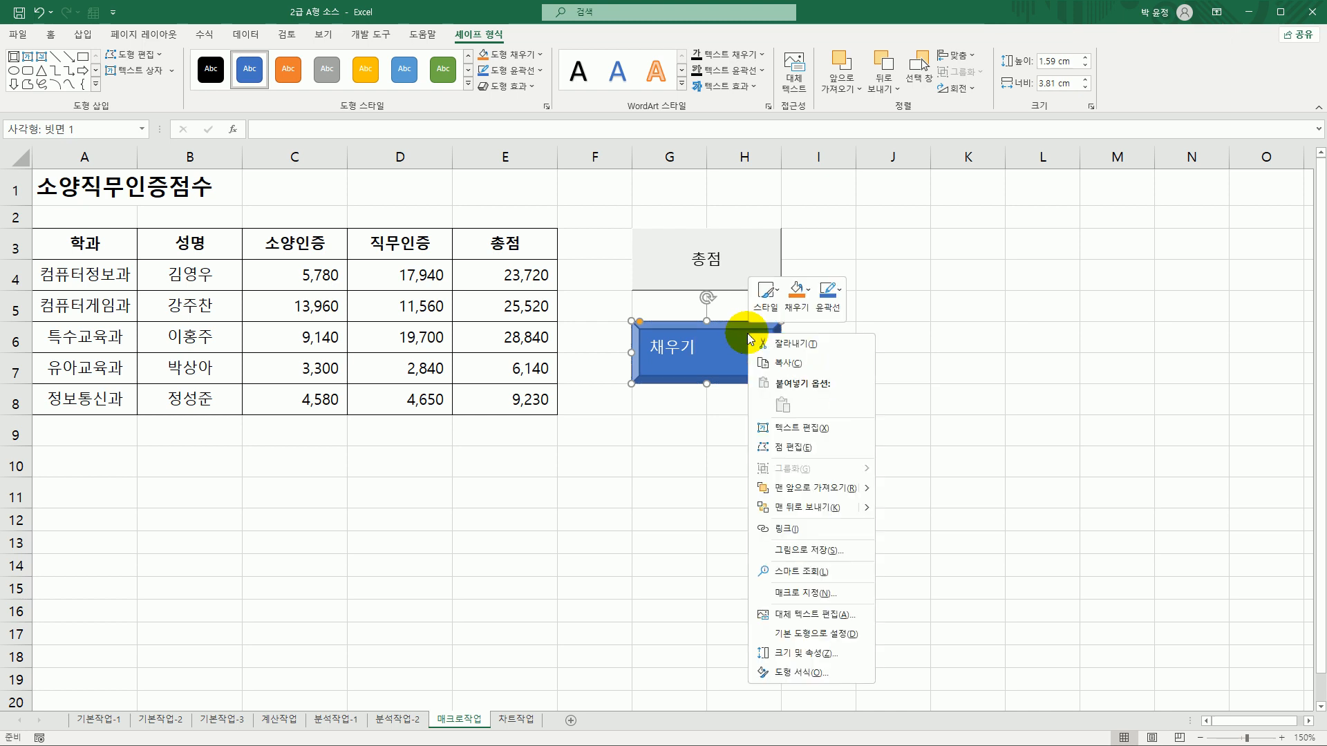
pyautogui.click(835, 595)
pyautogui.moveTo(835, 466); pyautogui.dragTo(969, 215)
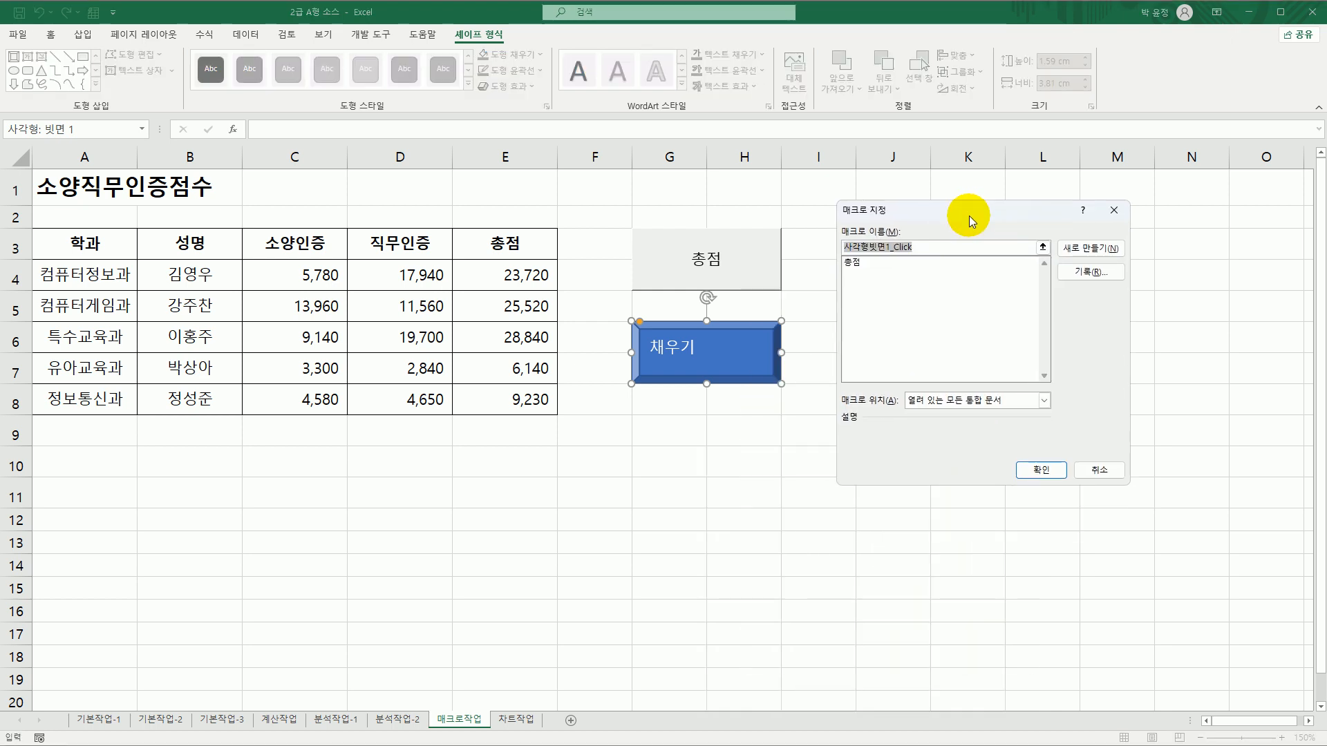
pyautogui.write('채우기')
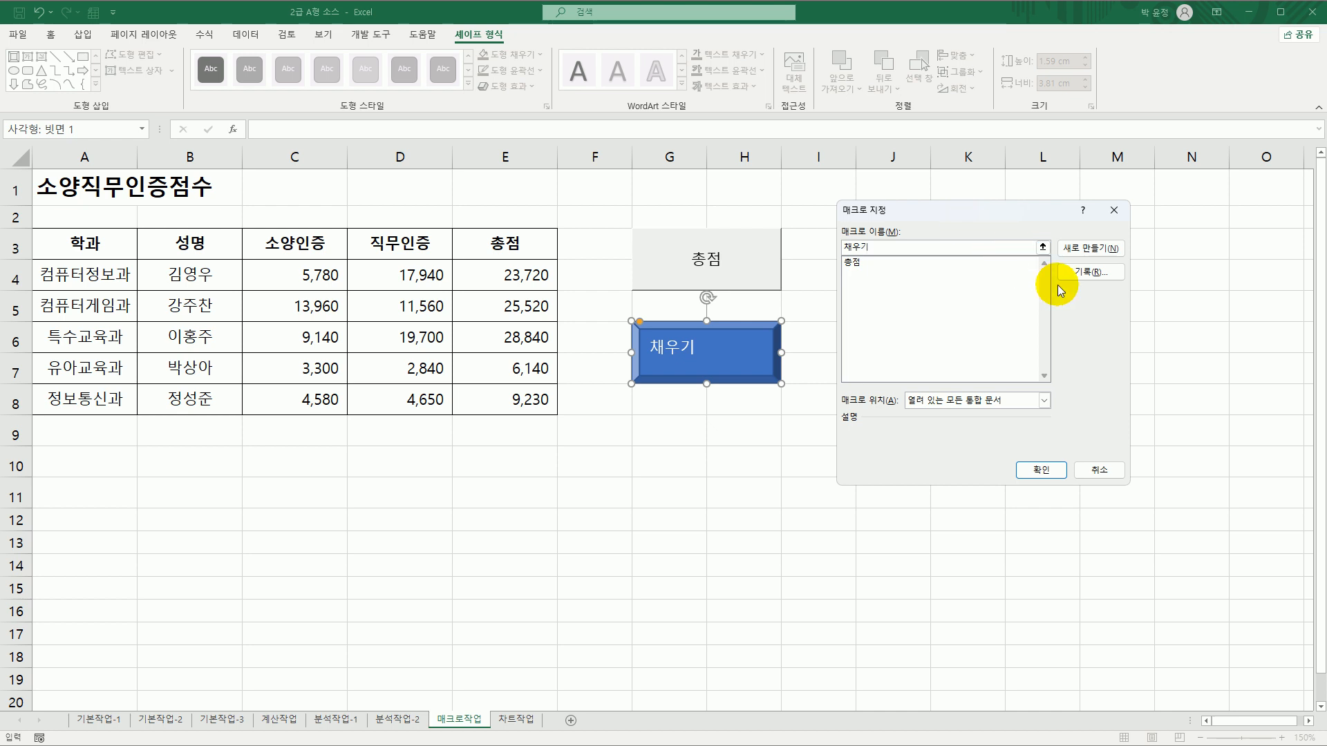
pyautogui.click(1090, 271)
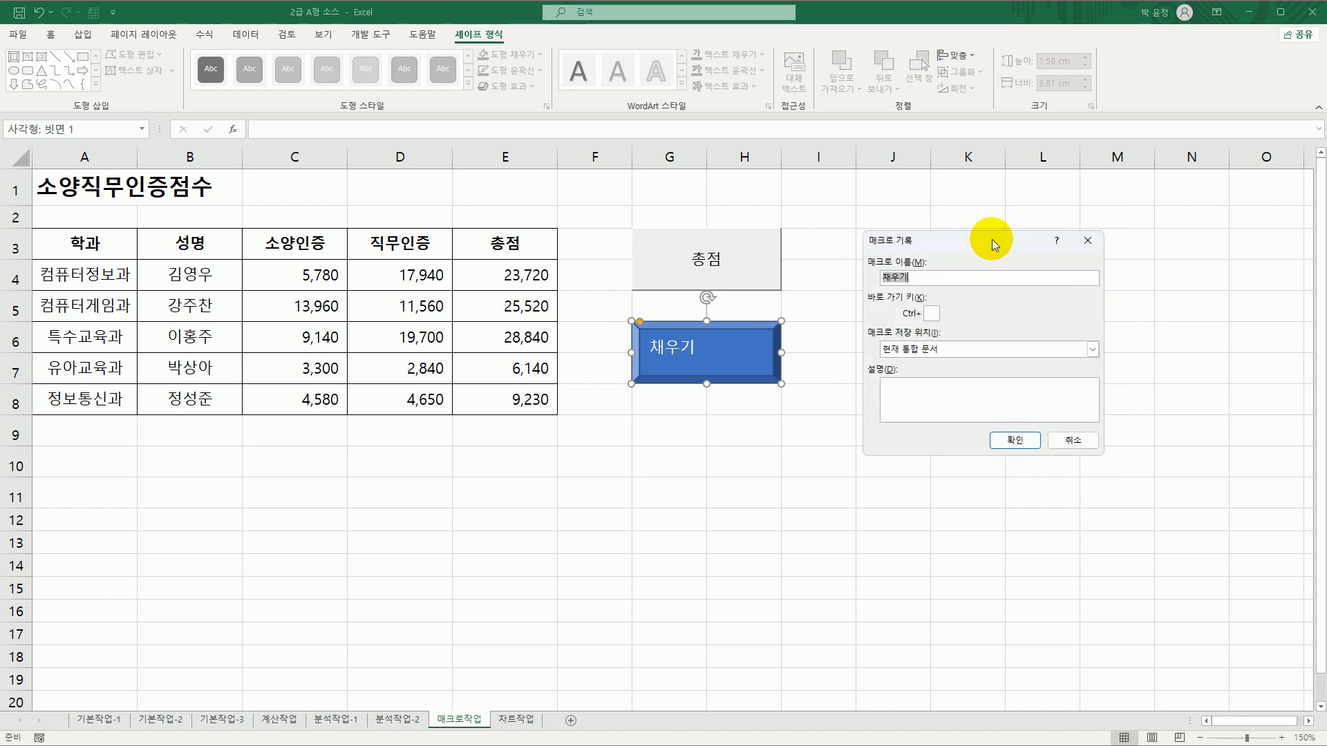
pyautogui.moveTo(995, 240); pyautogui.dragTo(956, 218)
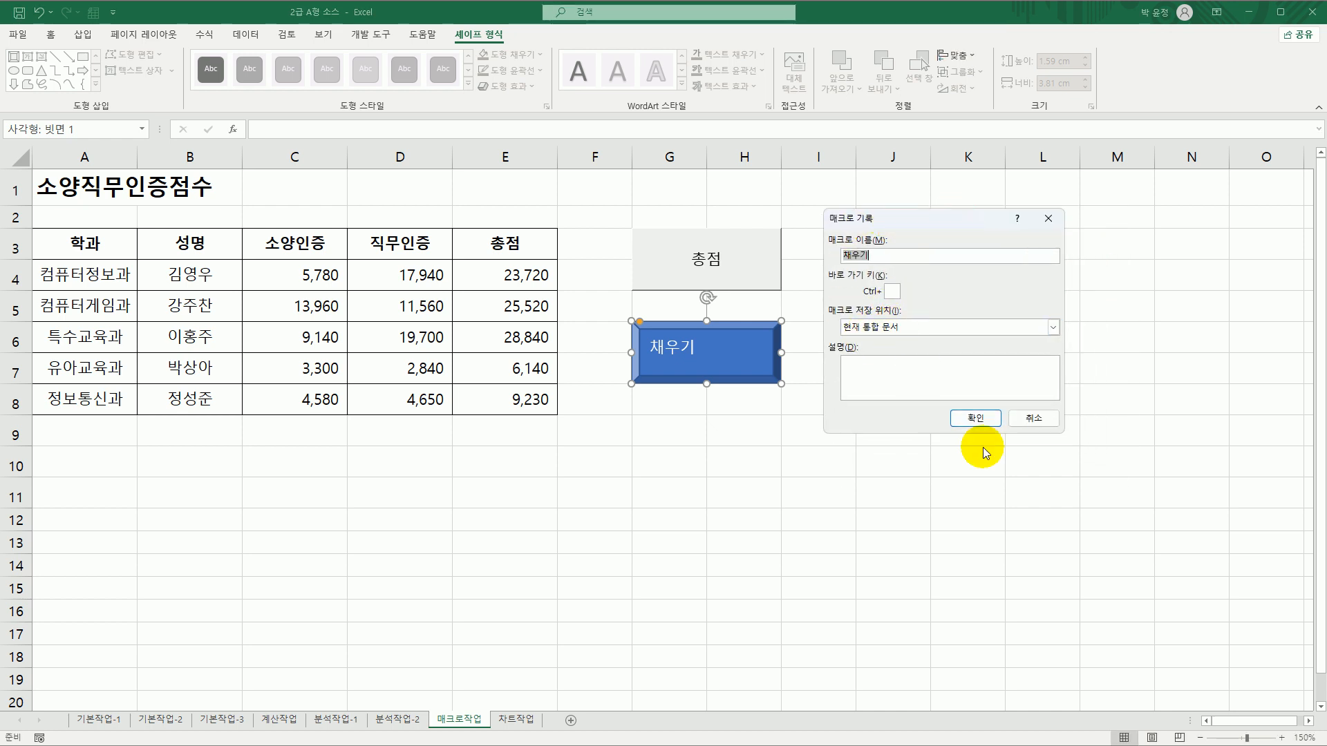
pyautogui.click(976, 418)
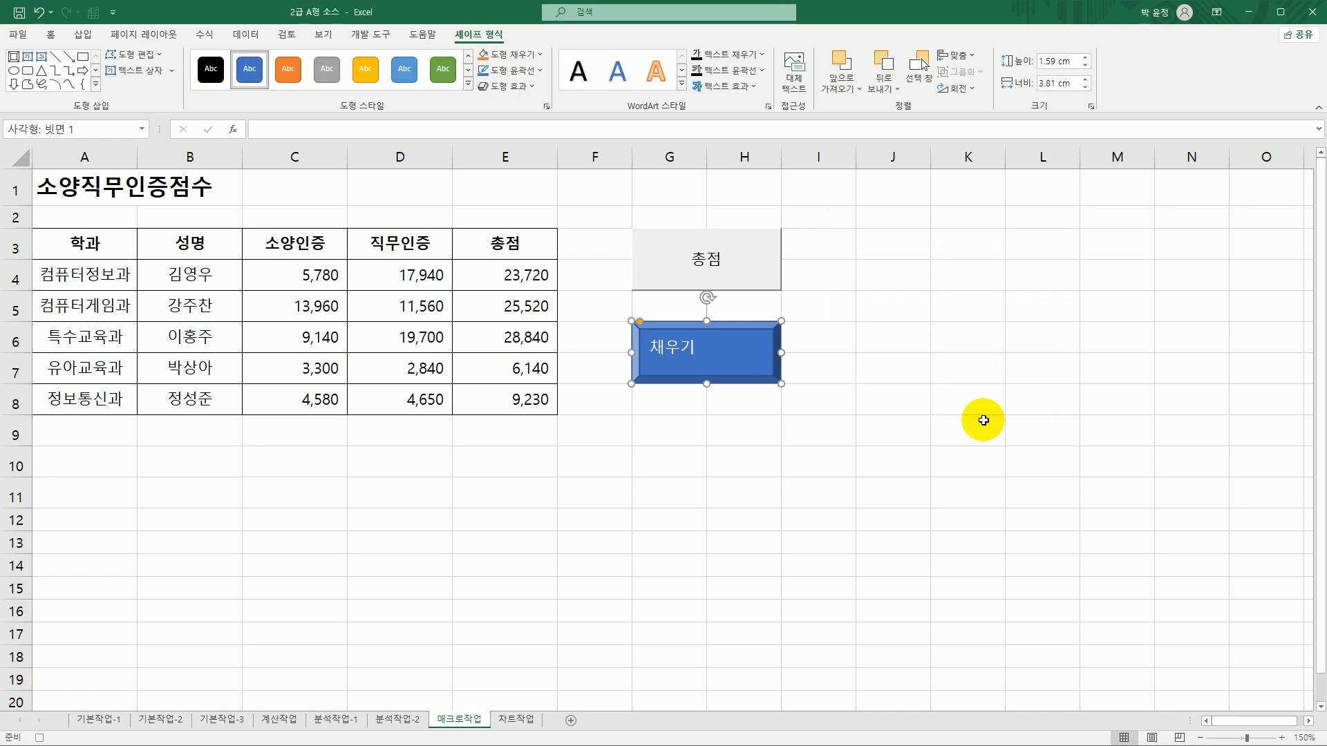
# Fill the header cells A3:E3 with the standard yellow colour
pyautogui.moveTo(105, 249); pyautogui.dragTo(482, 247)
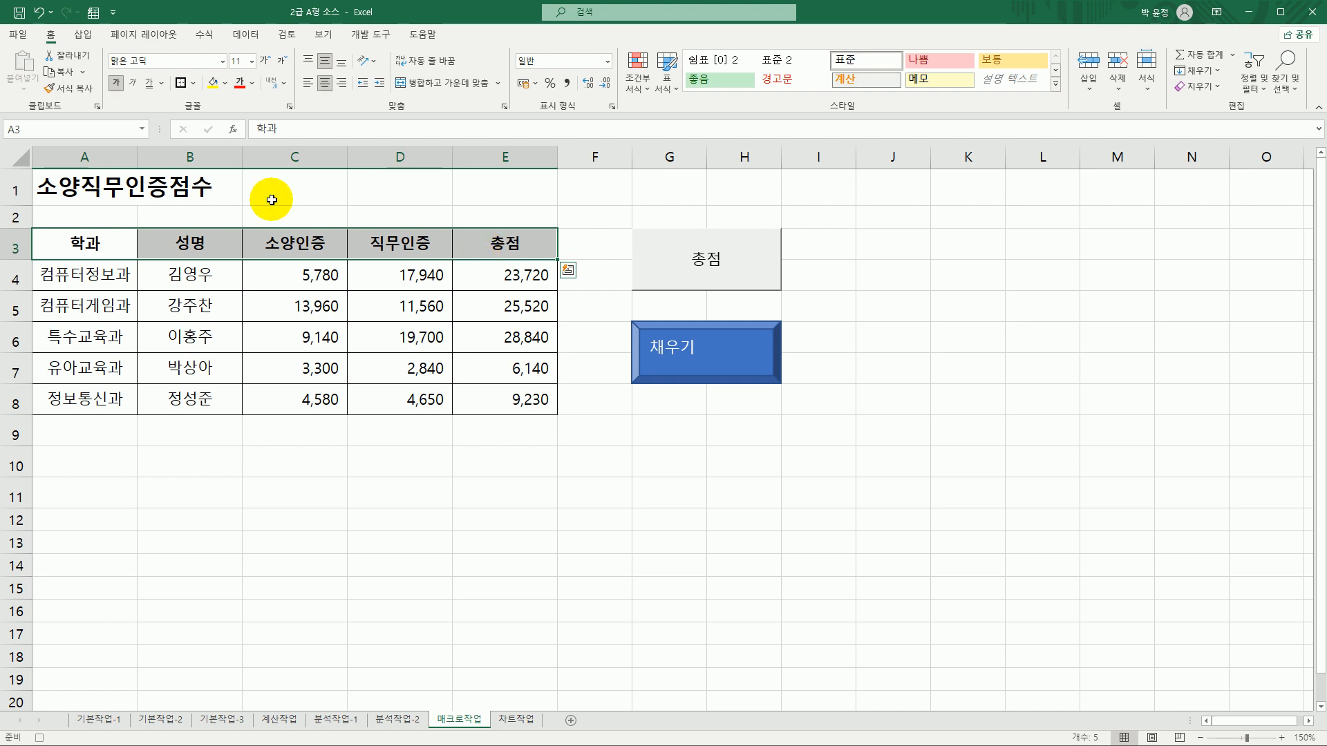
pyautogui.click(225, 83)
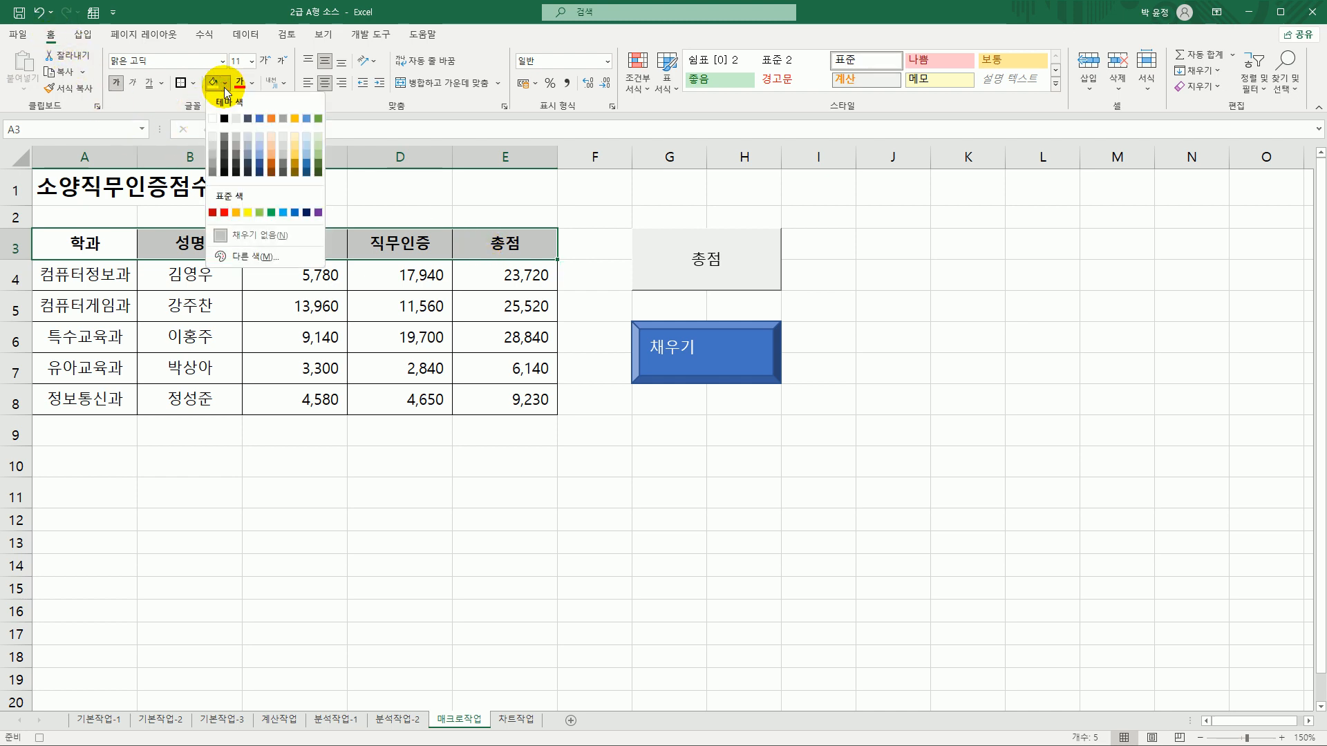
pyautogui.click(248, 212)
pyautogui.click(509, 251)
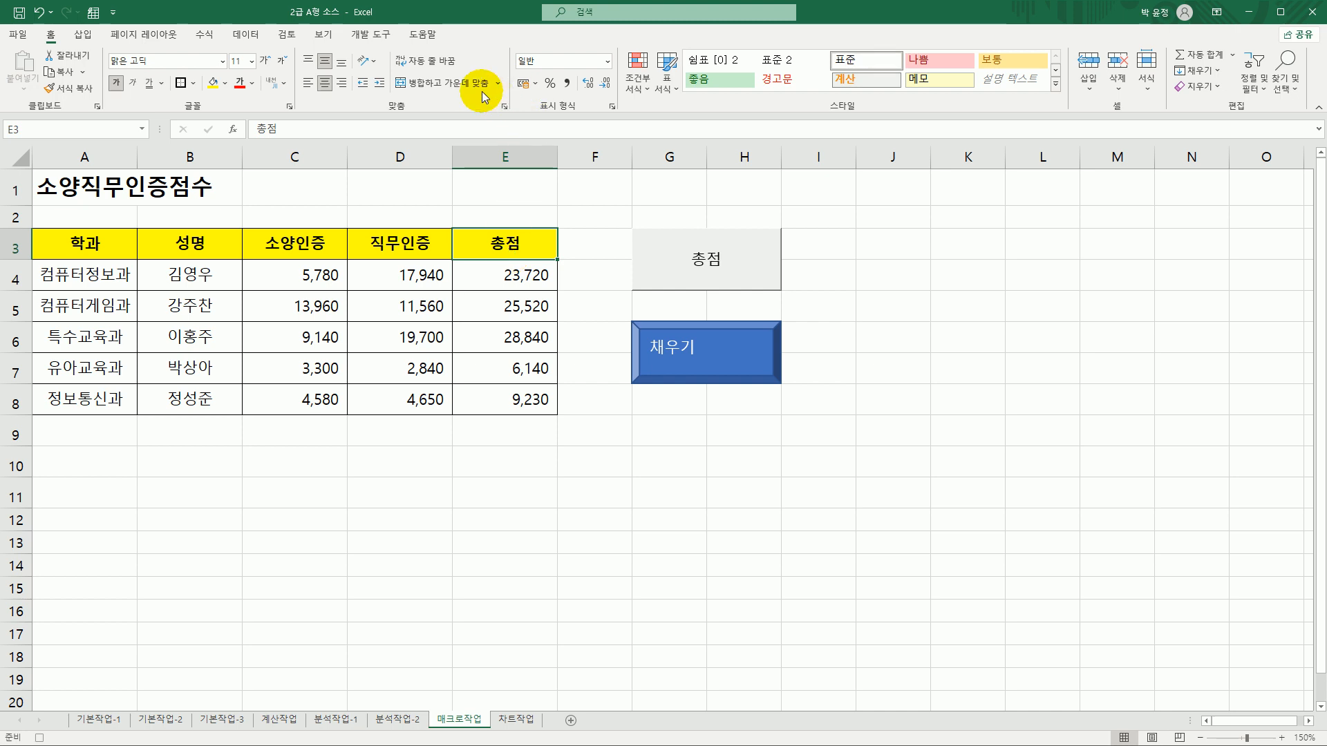
# Stop the macro recording and run the 채우기 macro from its bevel shape
pyautogui.click(372, 34)
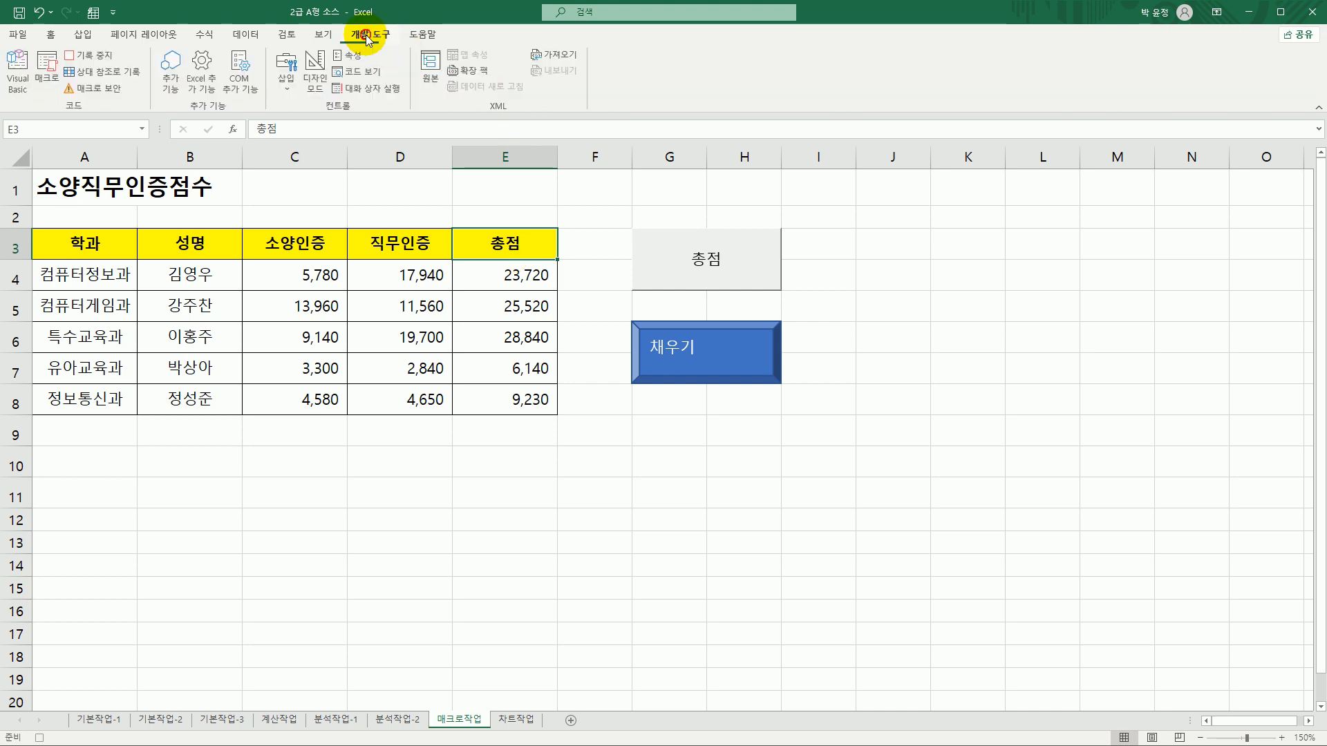
pyautogui.click(77, 55)
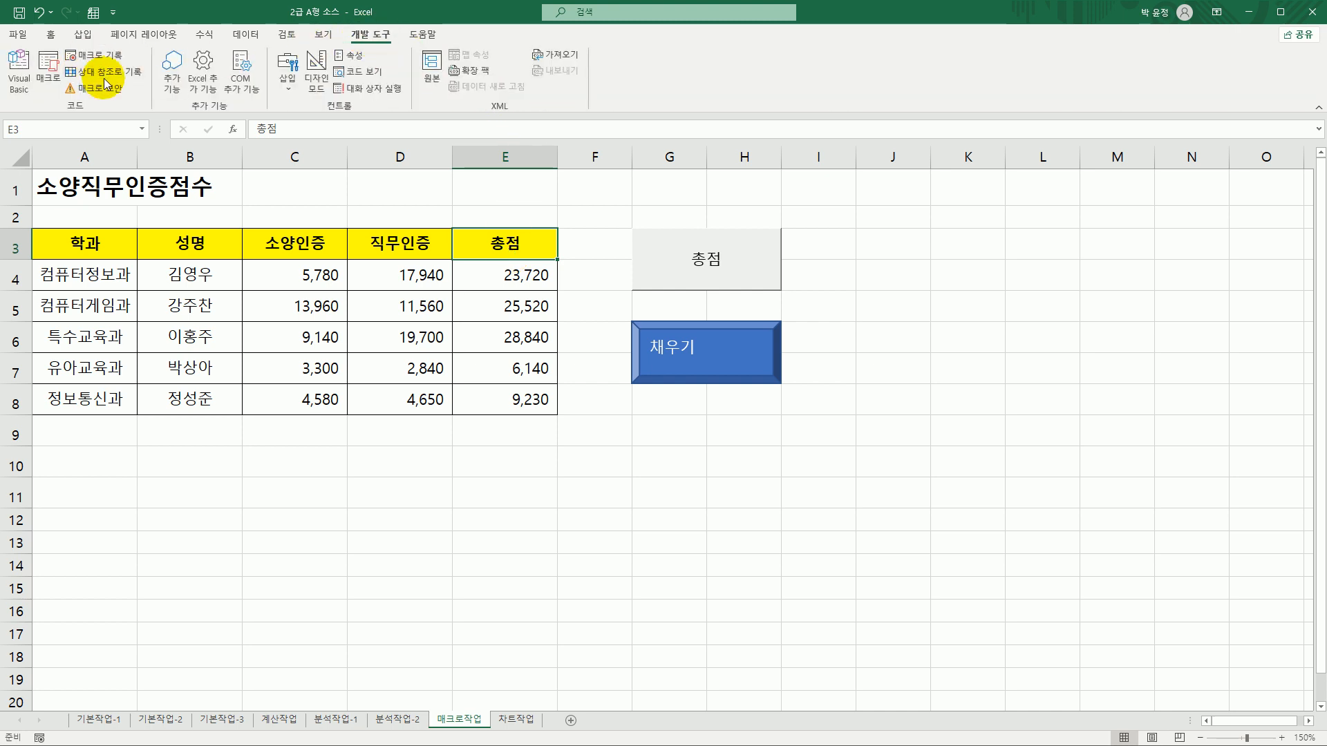
pyautogui.click(596, 497)
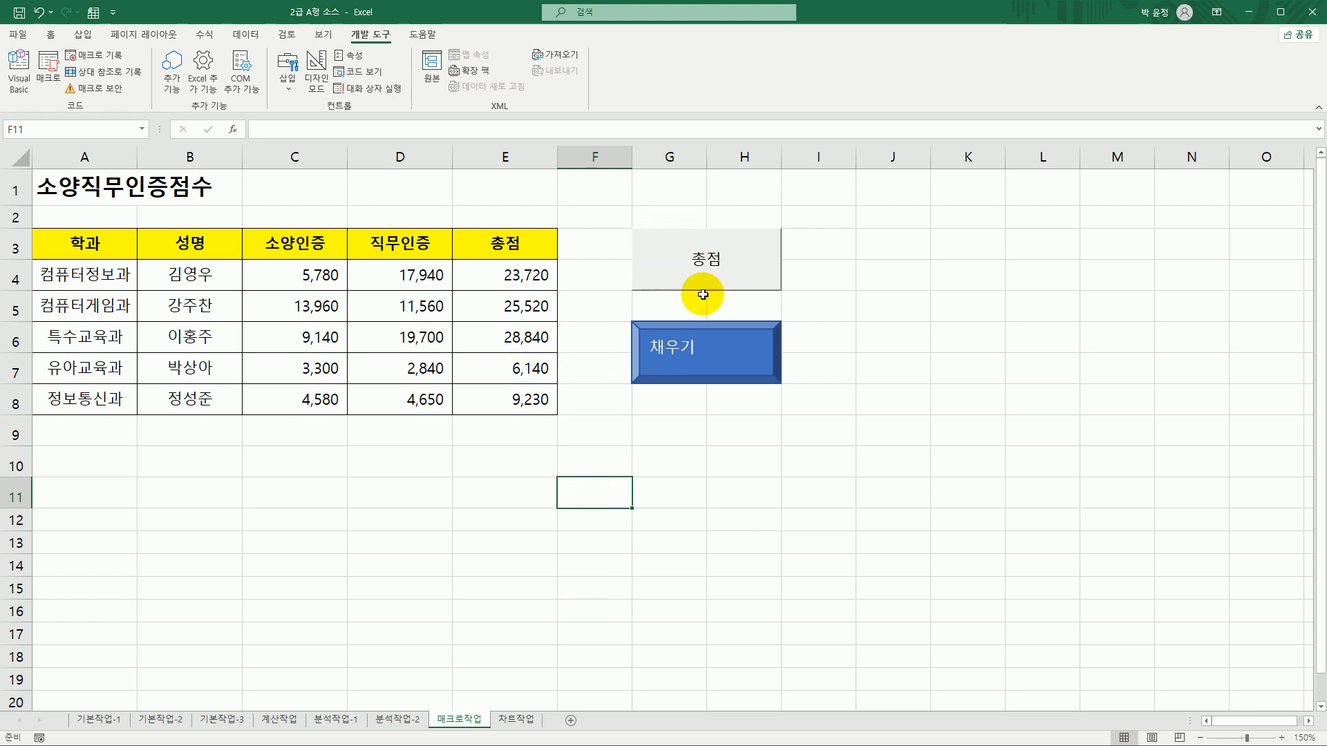
pyautogui.click(706, 355)
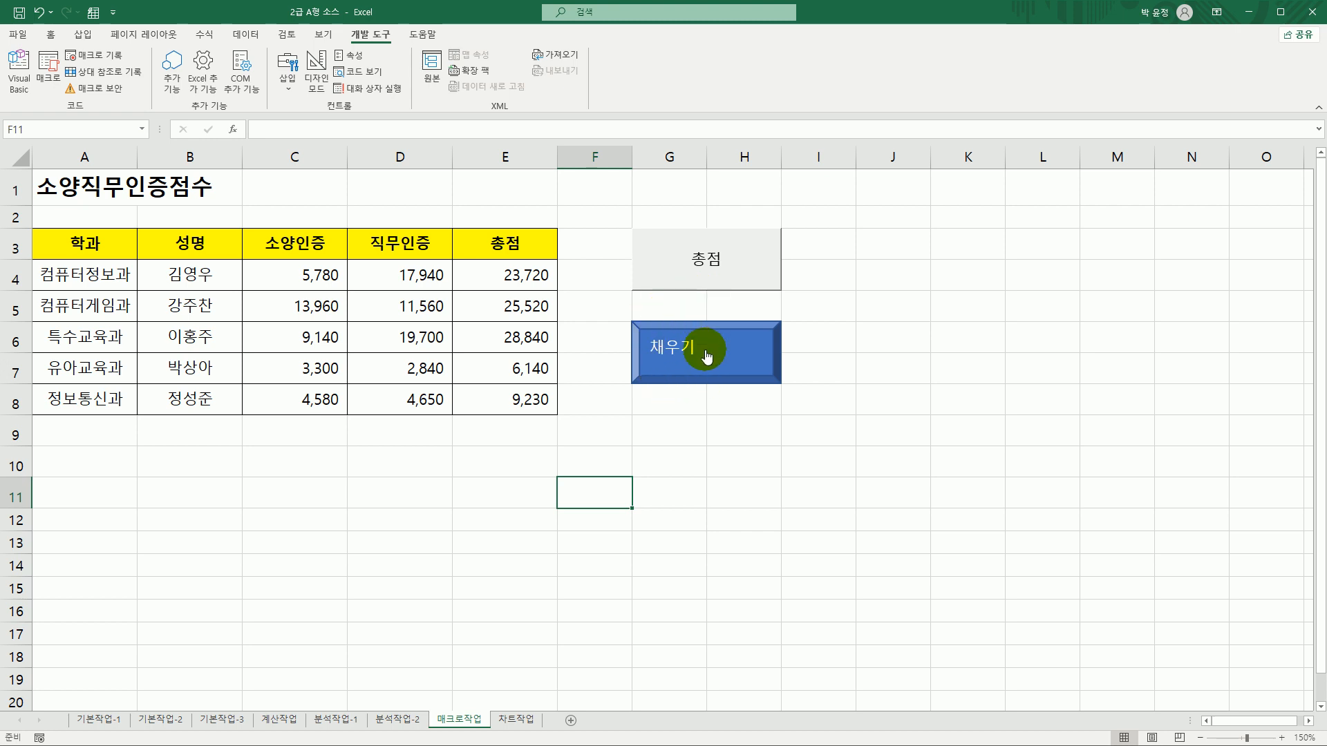
# On the 차트작업 sheet, open the column chart's data source selection and clear its chart data range
pyautogui.click(520, 720)
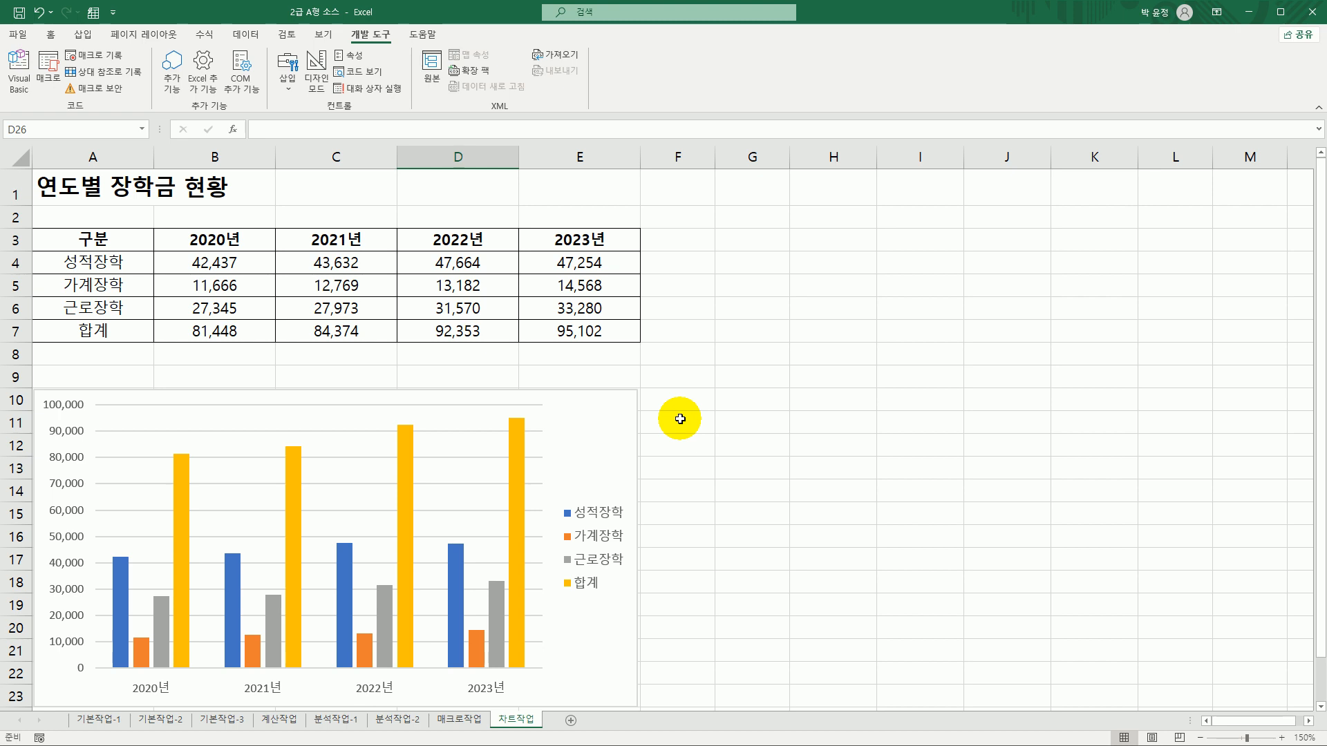
pyautogui.scroll(-1, 680, 418)
pyautogui.click(593, 334)
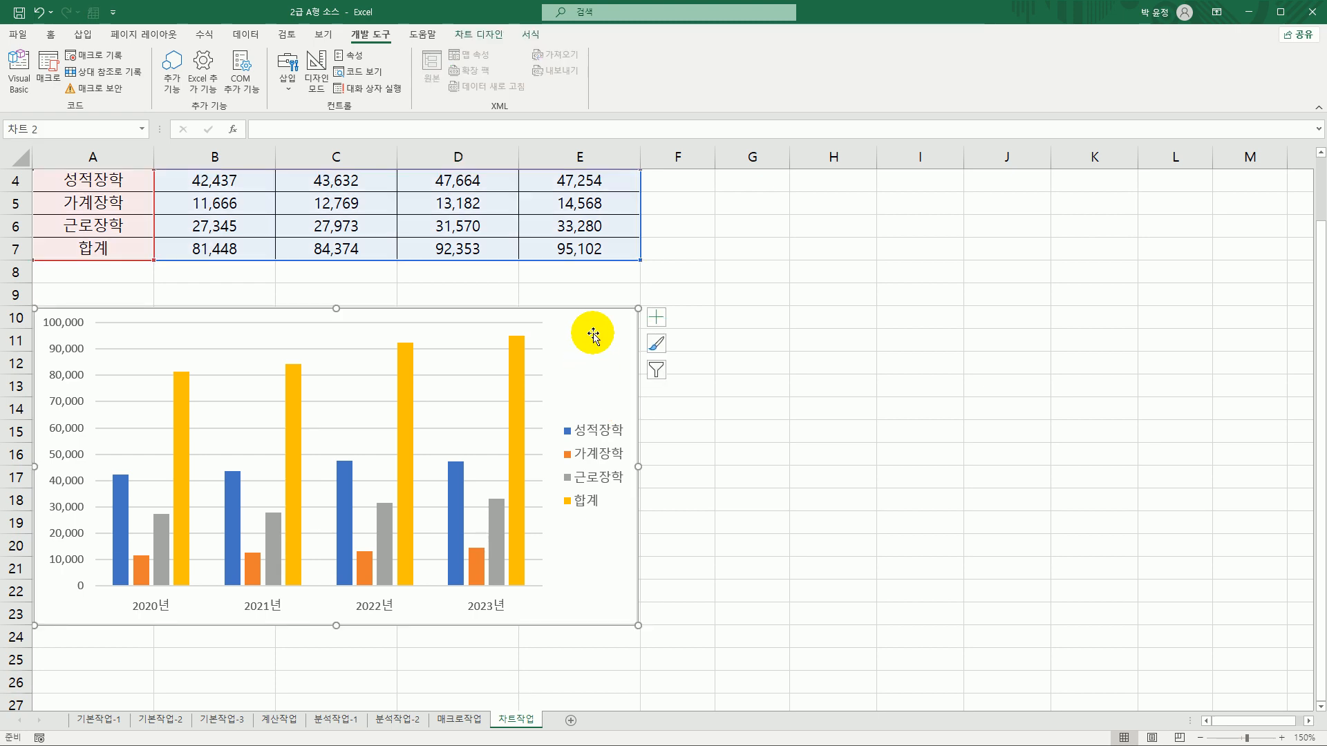
pyautogui.scroll(-1, 591, 332)
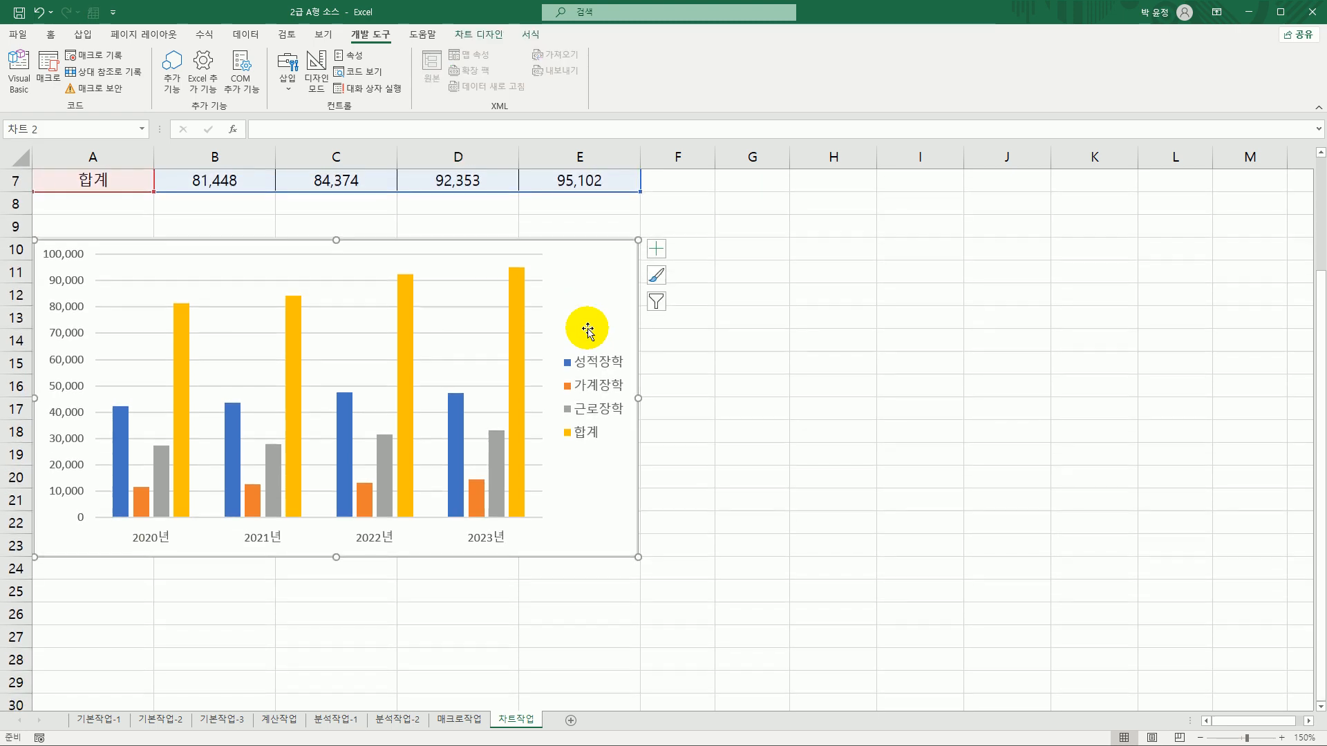
pyautogui.rightClick(580, 264)
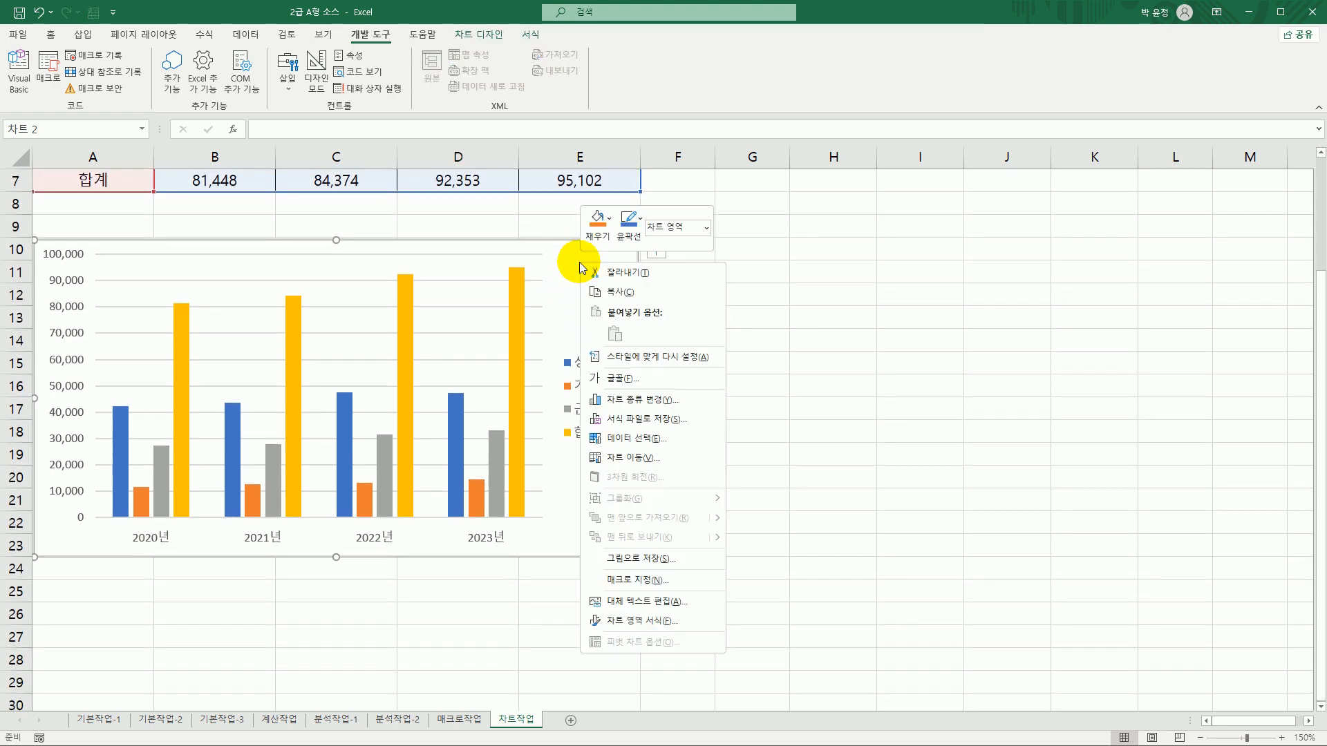
pyautogui.click(645, 440)
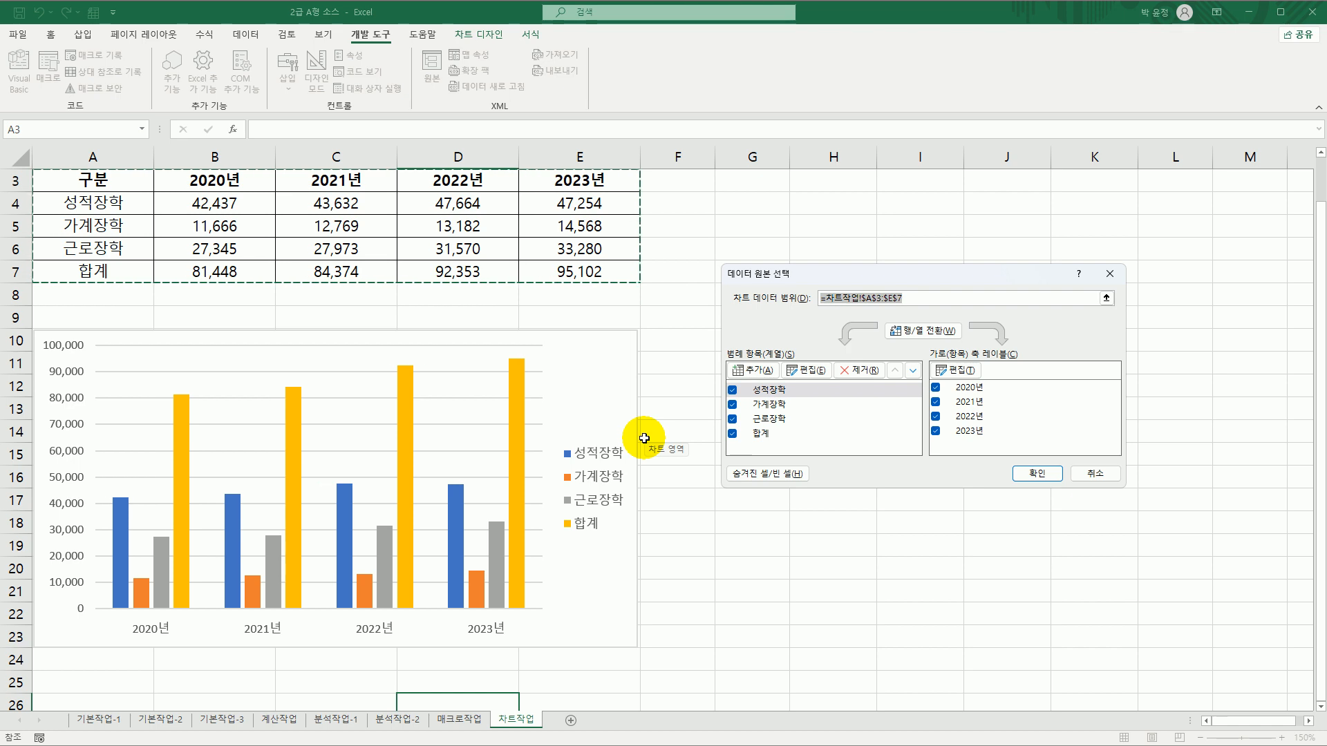
pyautogui.scroll(1, 644, 438)
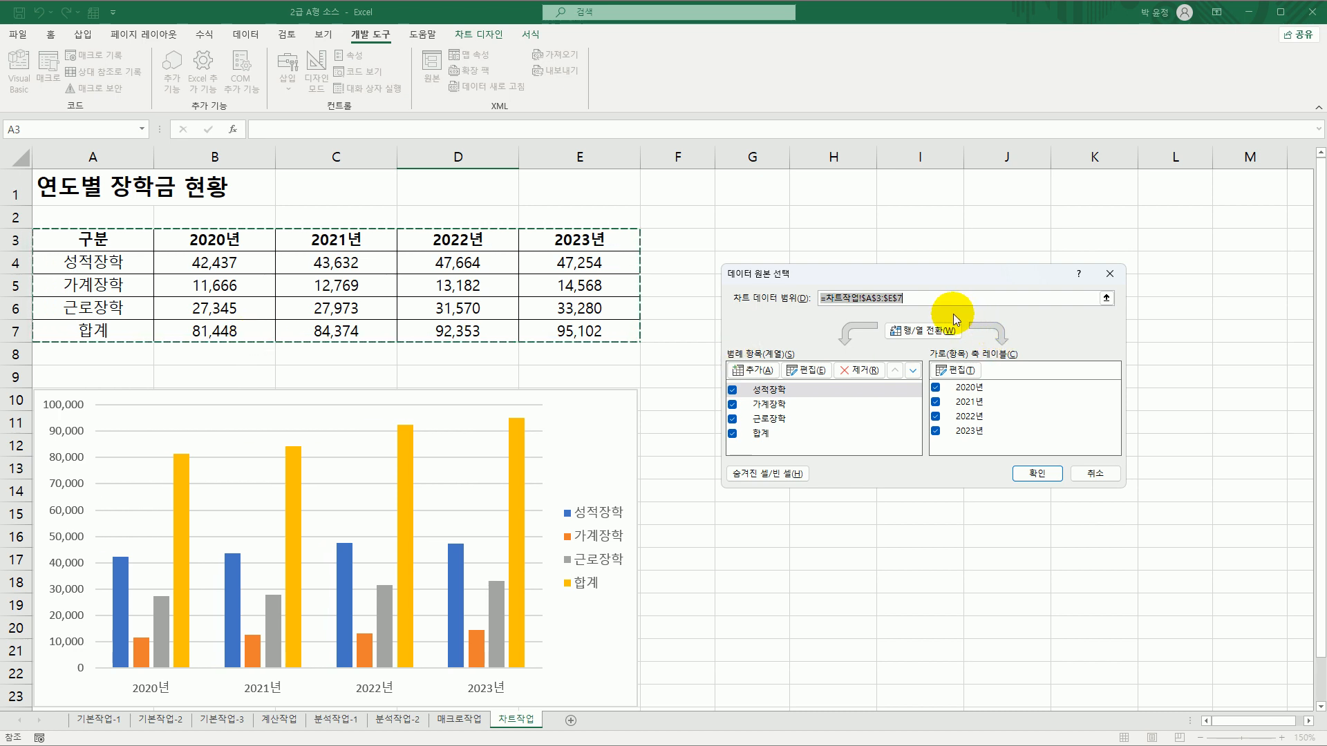
pyautogui.press('Delete')
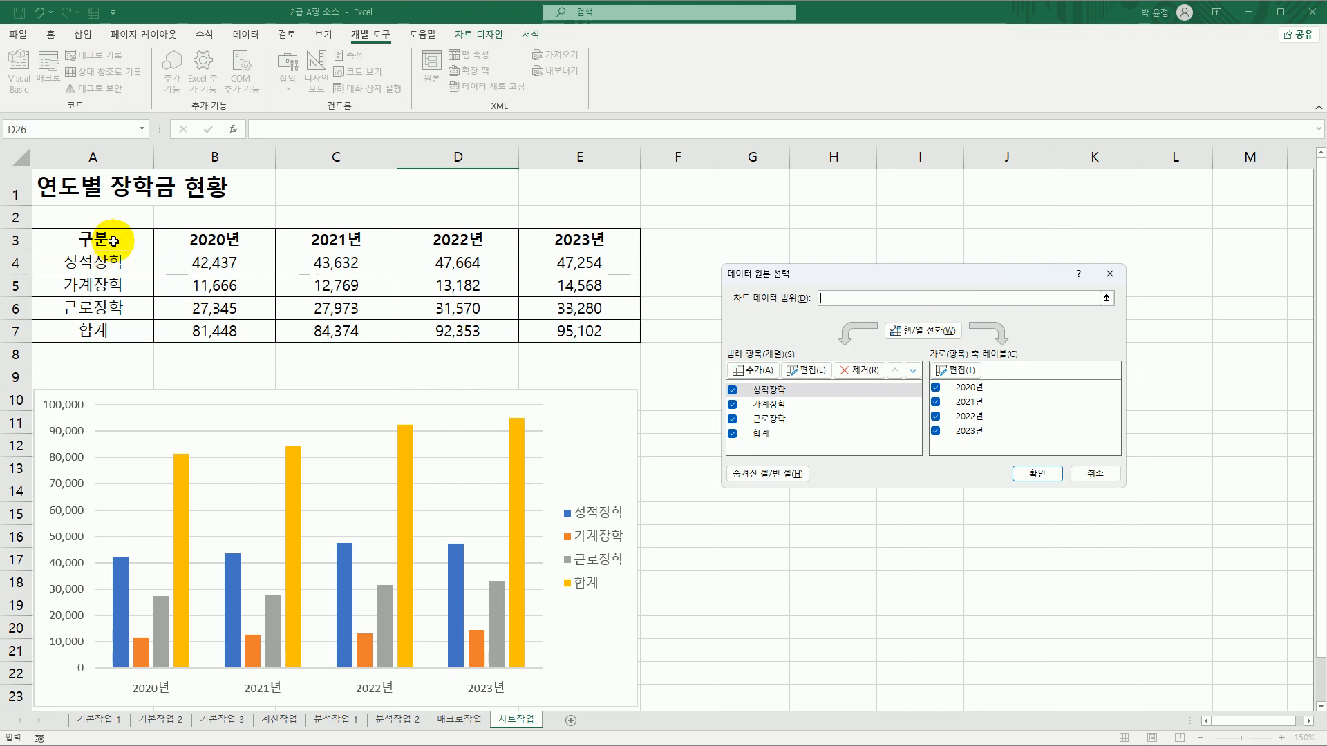
pyautogui.moveTo(112, 242)
pyautogui.mouseDown()
pyautogui.moveTo(582, 254)
pyautogui.moveTo(107, 246)
pyautogui.mouseUp()
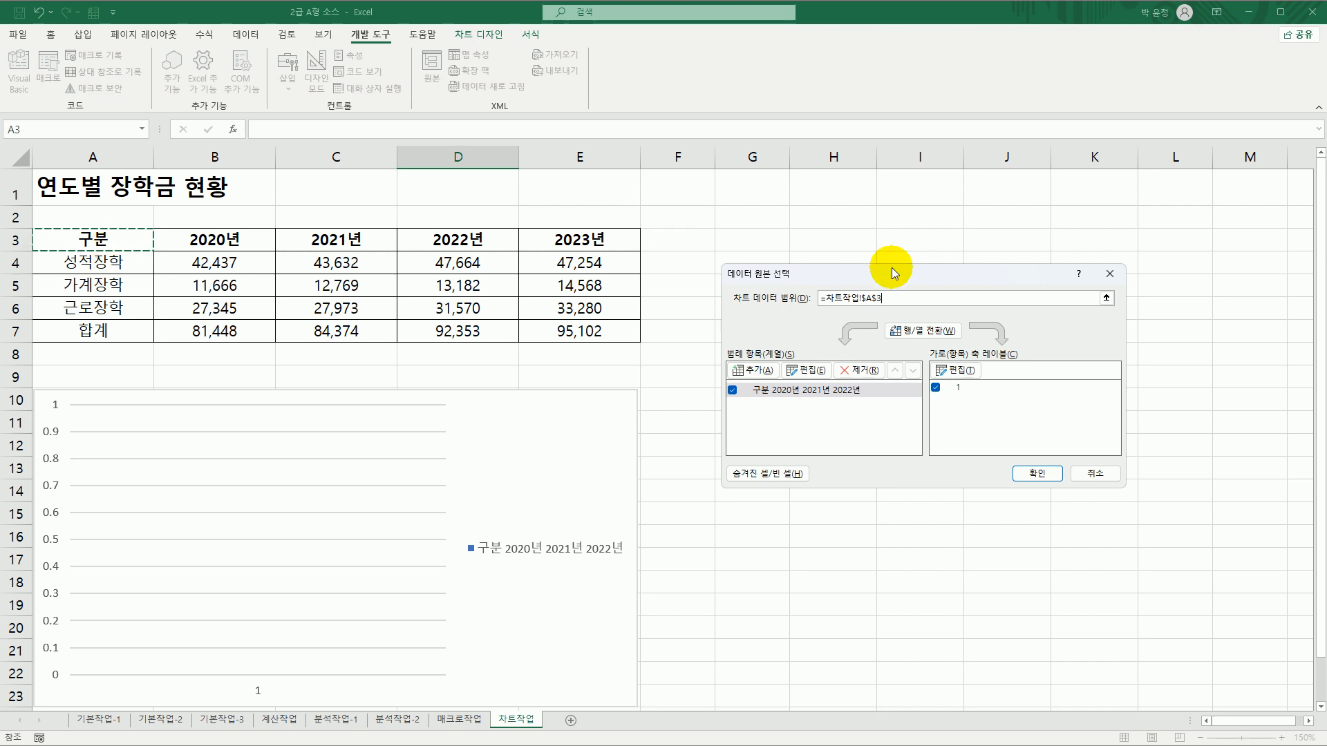
pyautogui.moveTo(892, 298); pyautogui.dragTo(819, 297)
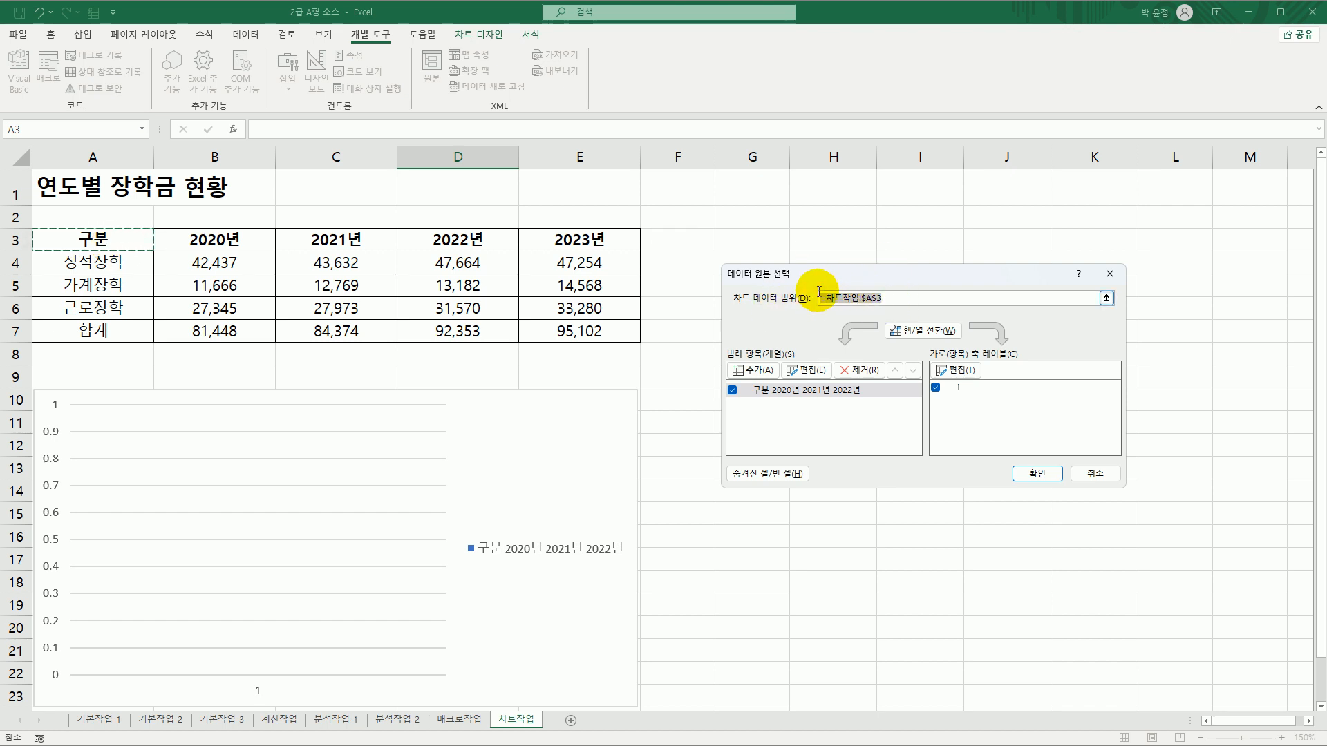
pyautogui.press('BackSpace')
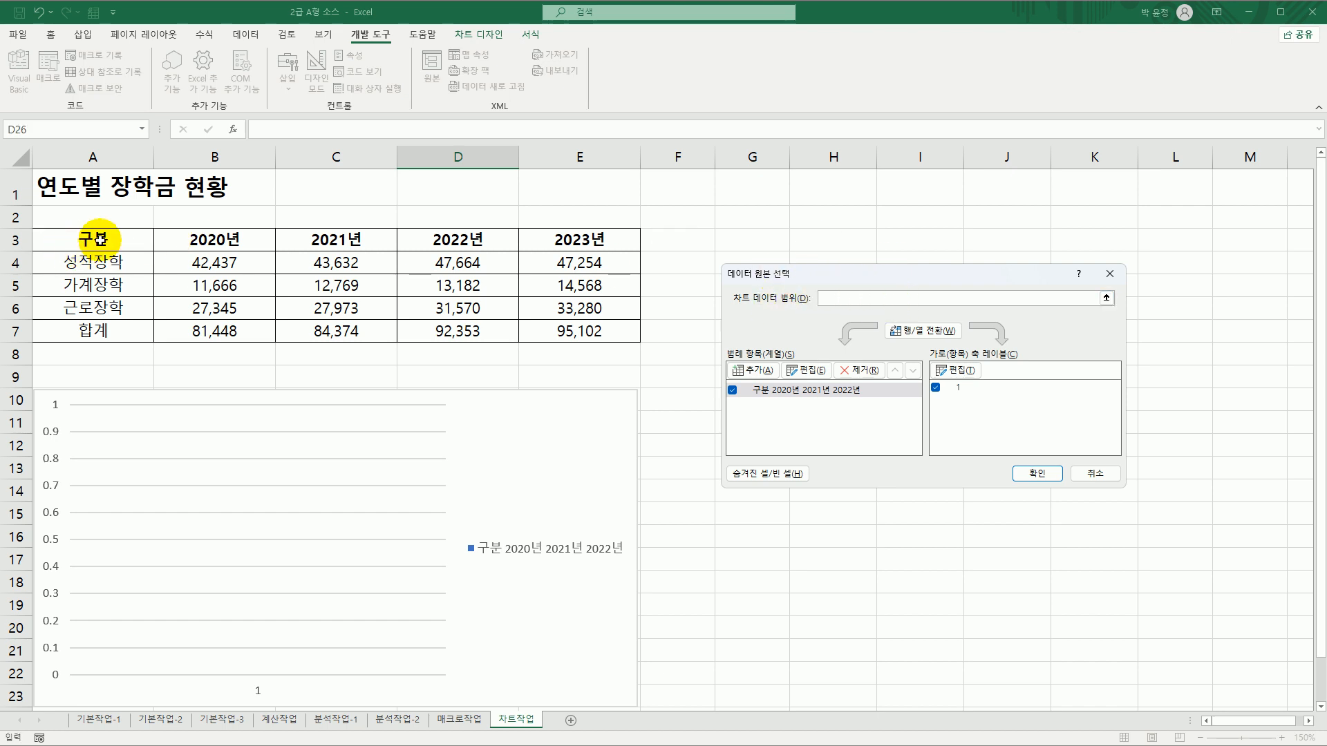
# Set the chart data range to A3:A6 and C3:E6 and apply the new data source
pyautogui.moveTo(92, 239); pyautogui.dragTo(99, 275)
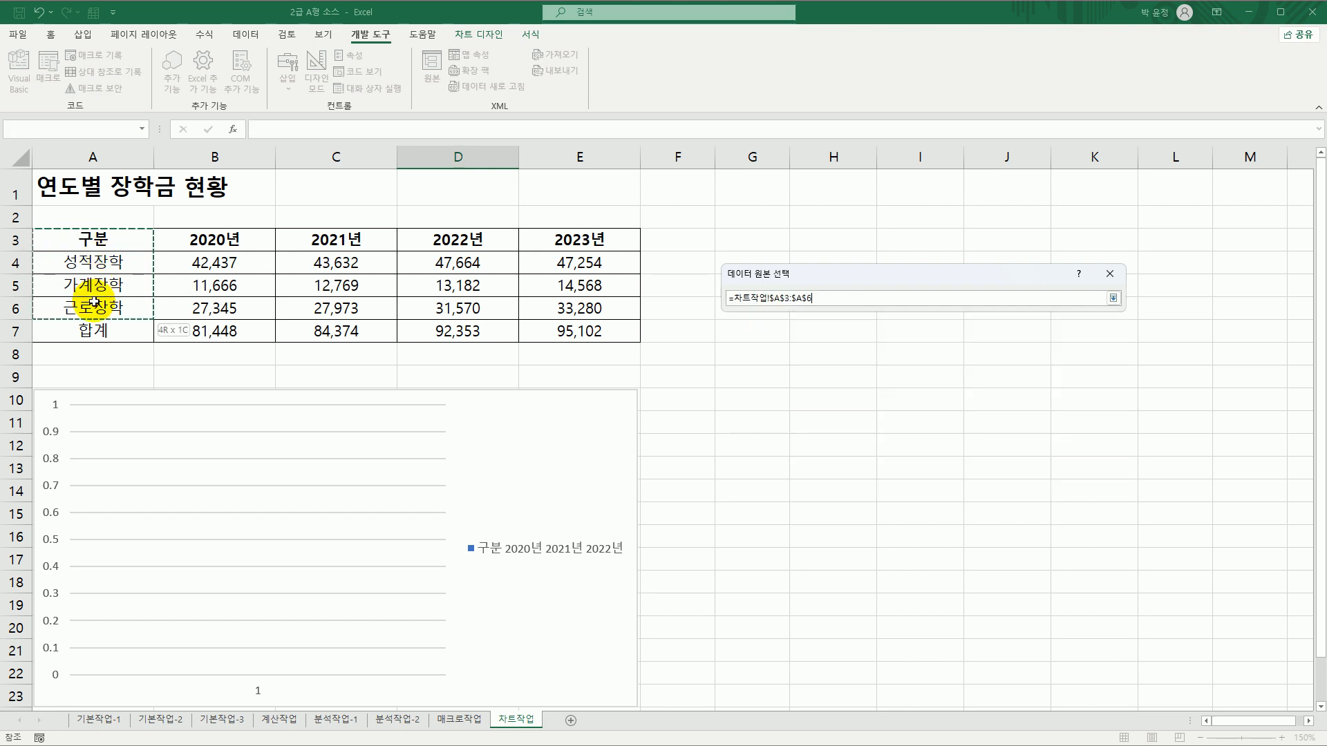
pyautogui.moveTo(94, 302); pyautogui.dragTo(92, 305)
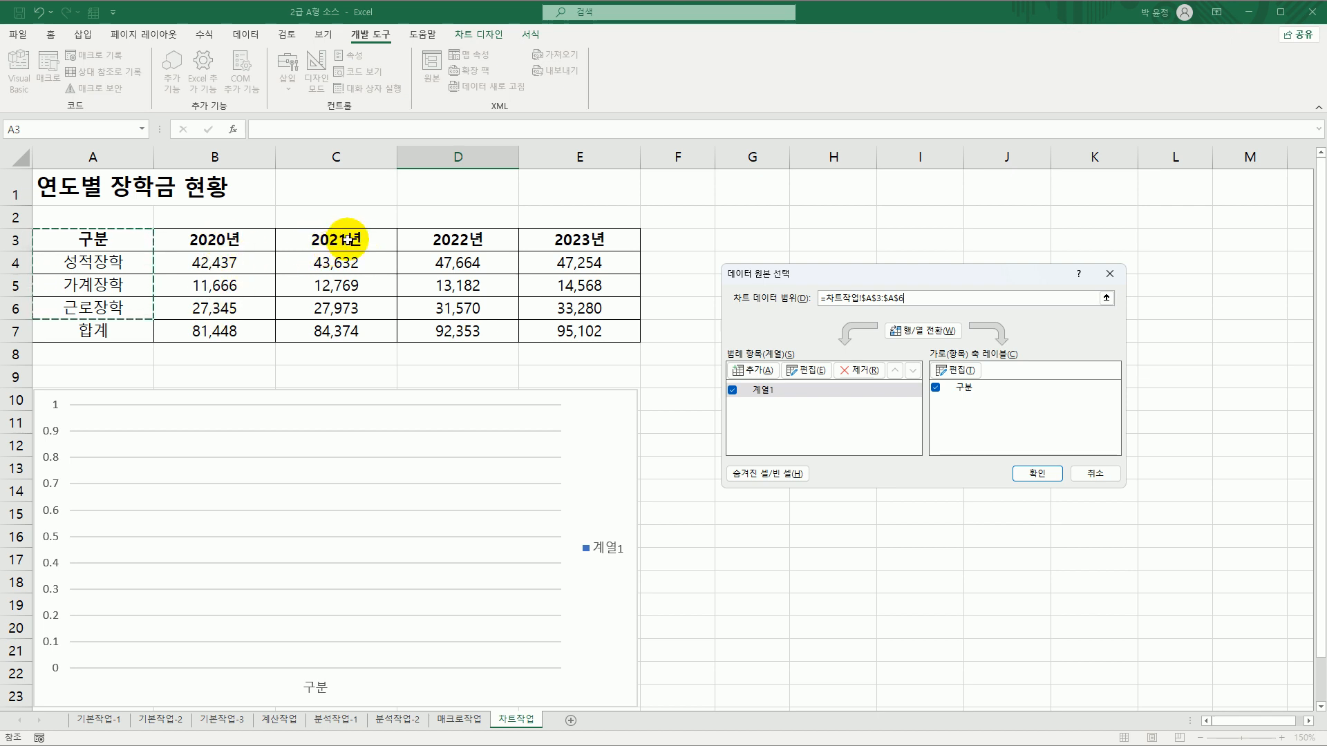
pyautogui.moveTo(348, 239); pyautogui.dragTo(548, 301)
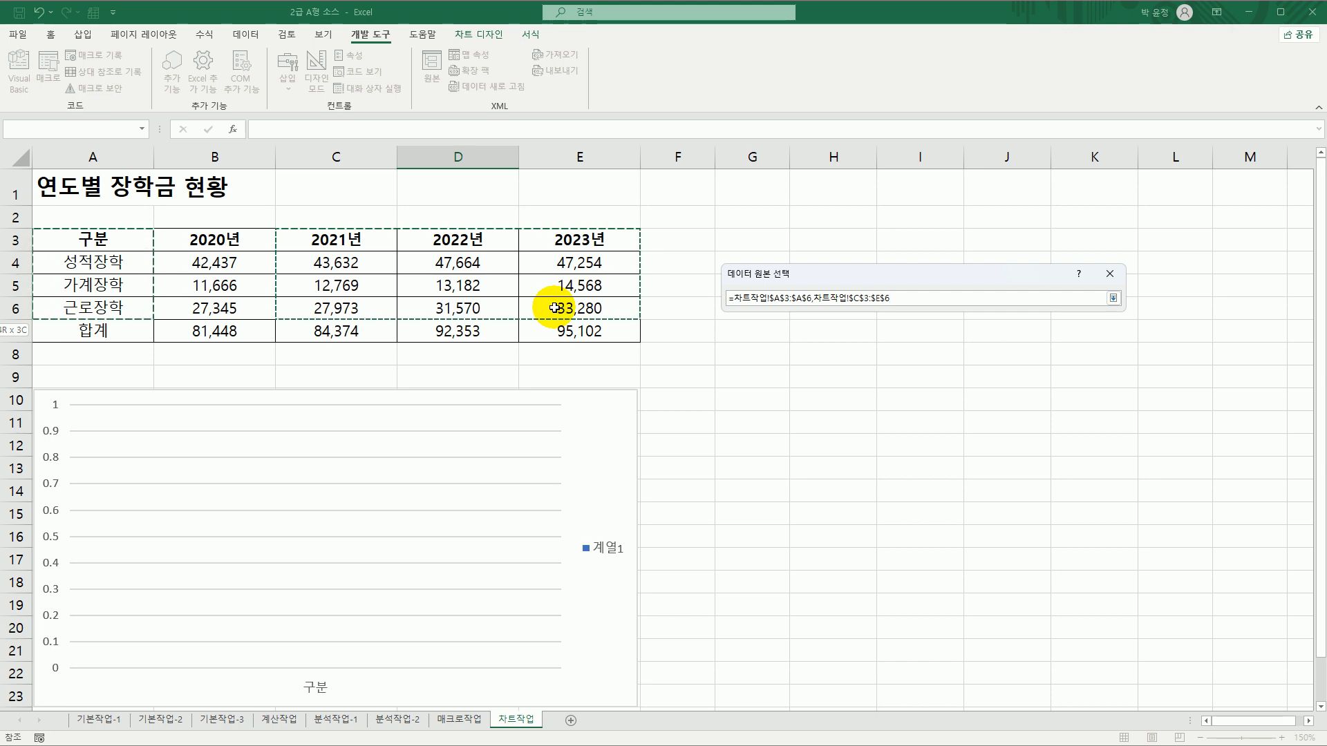
pyautogui.press('Return')
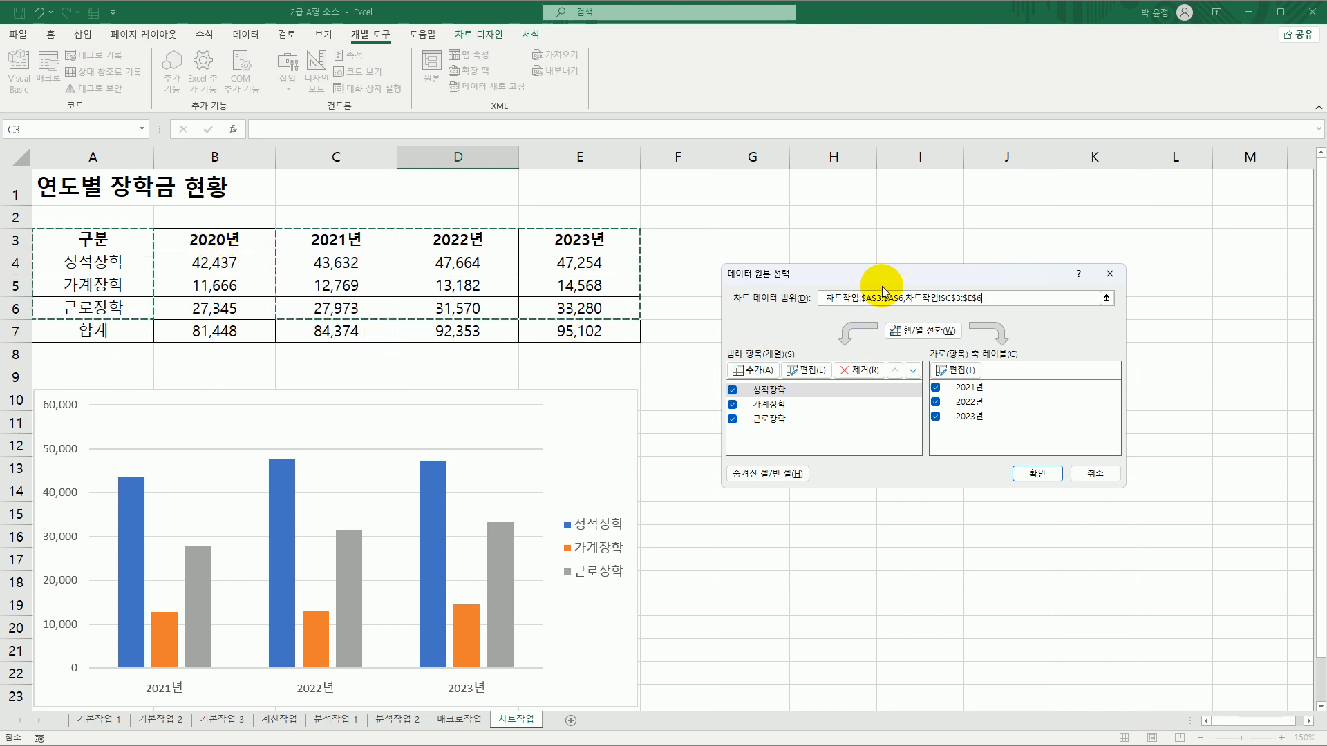
pyautogui.moveTo(880, 275); pyautogui.dragTo(807, 204)
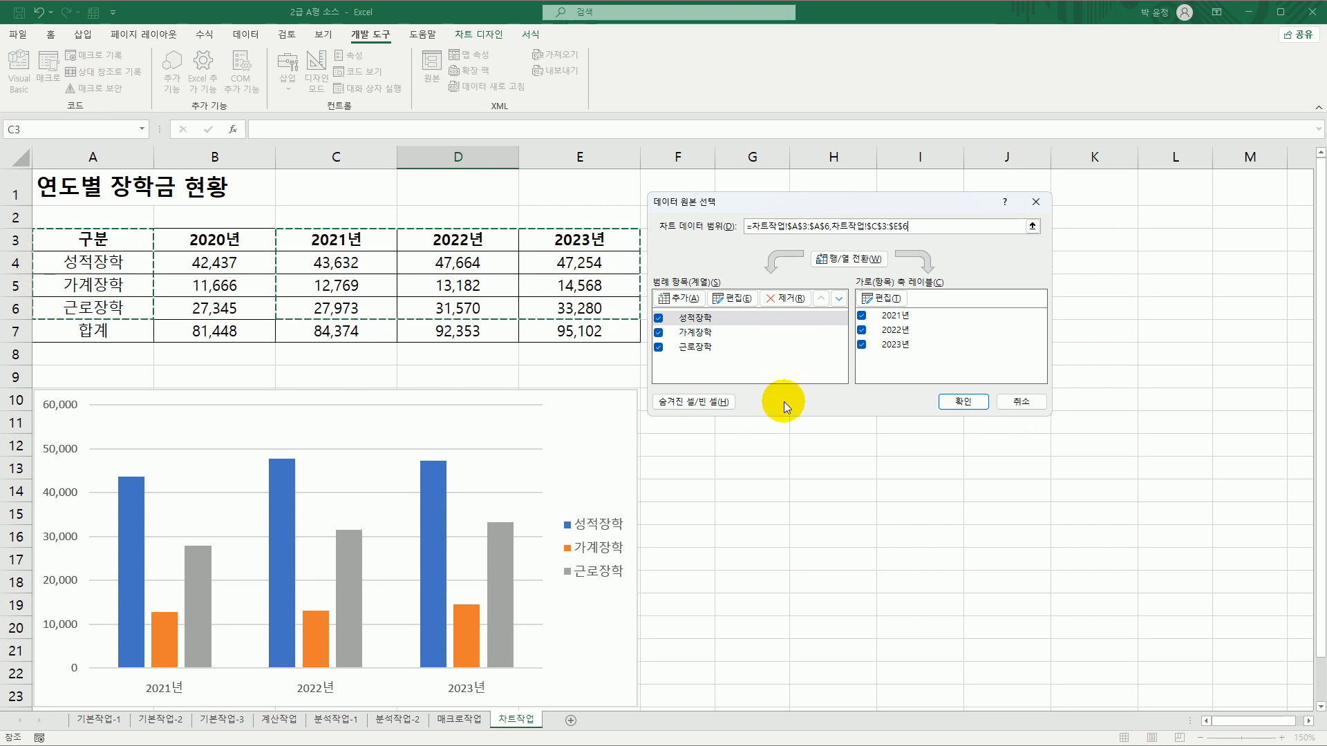
pyautogui.click(954, 398)
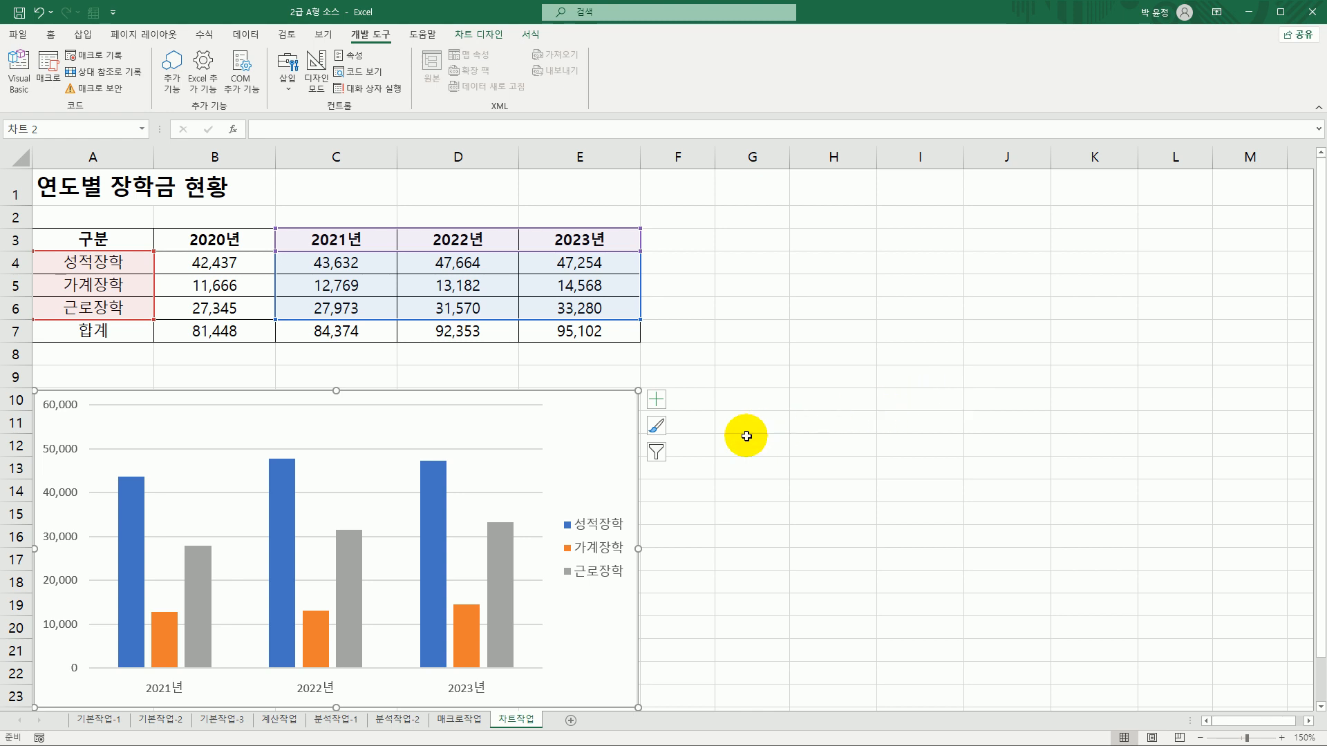
# Change the chart type to stacked column (누적 세로 막대형)
pyautogui.scroll(-2, 747, 436)
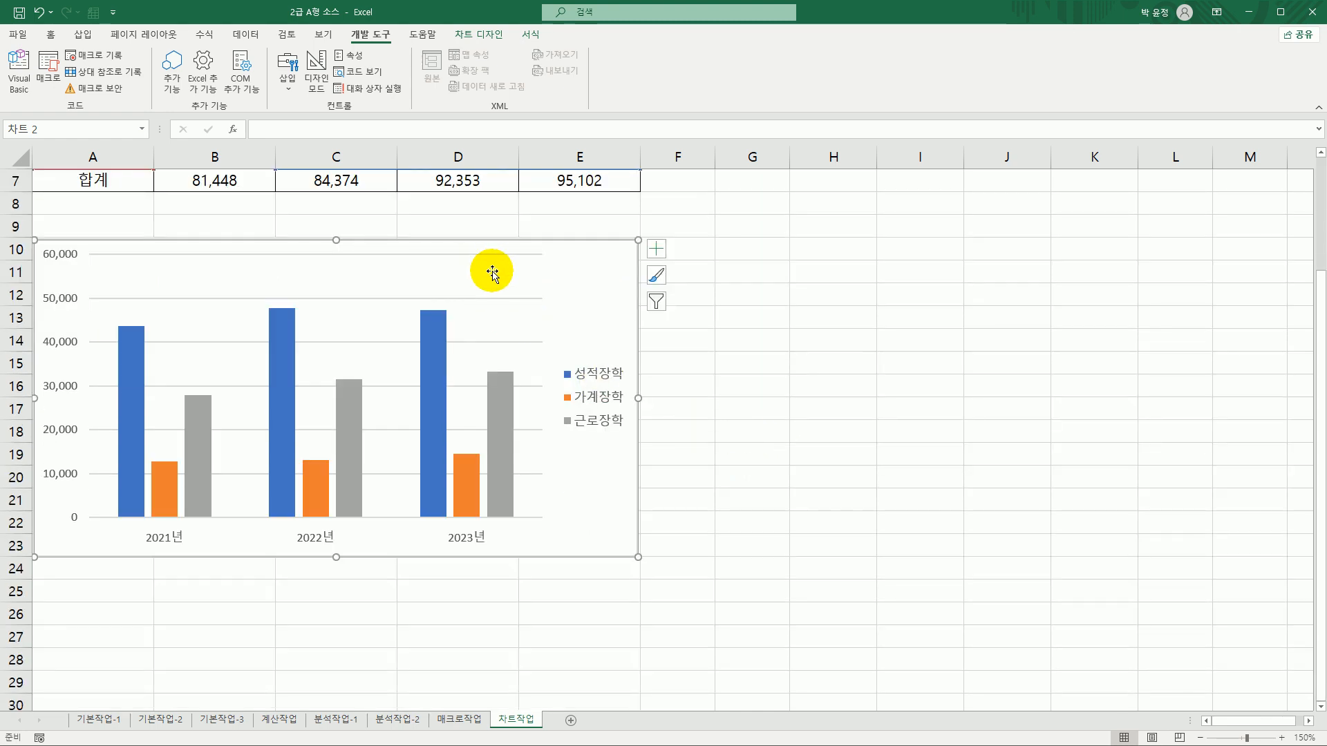
pyautogui.rightClick(408, 278)
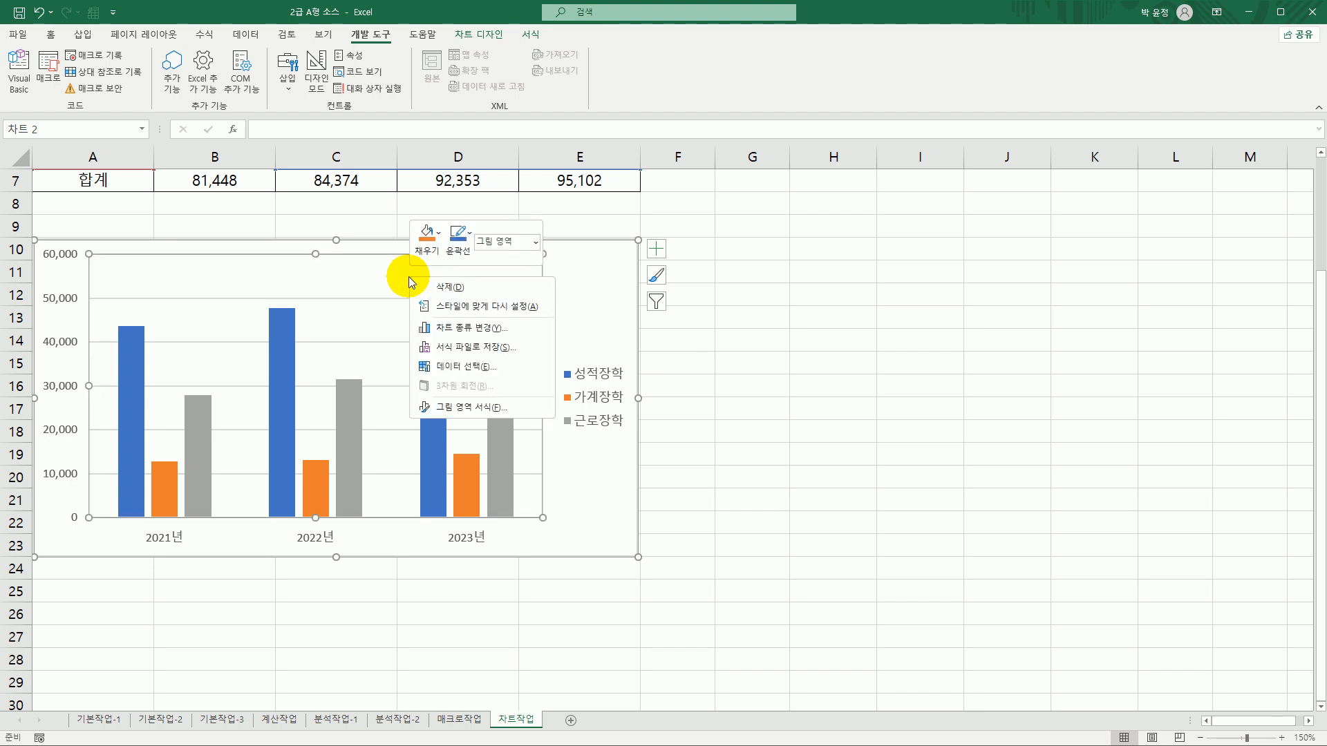
pyautogui.click(486, 329)
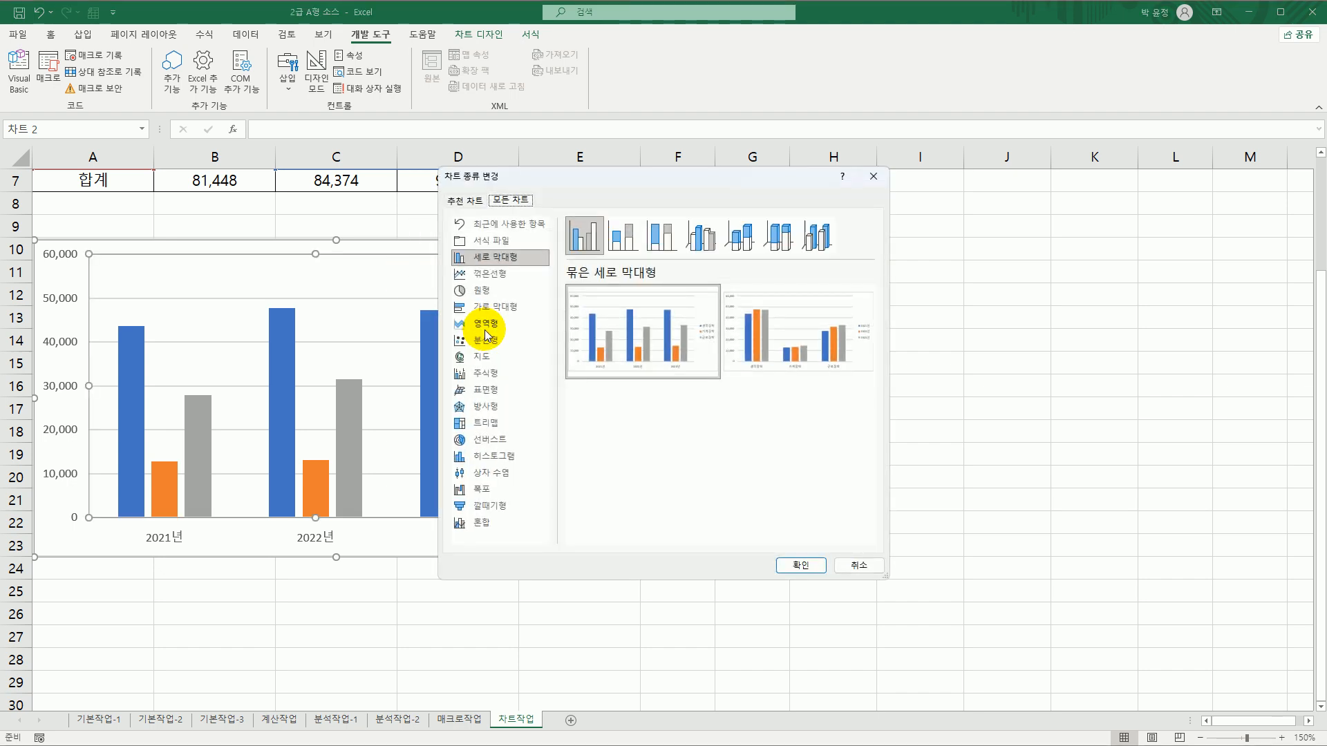
pyautogui.click(620, 242)
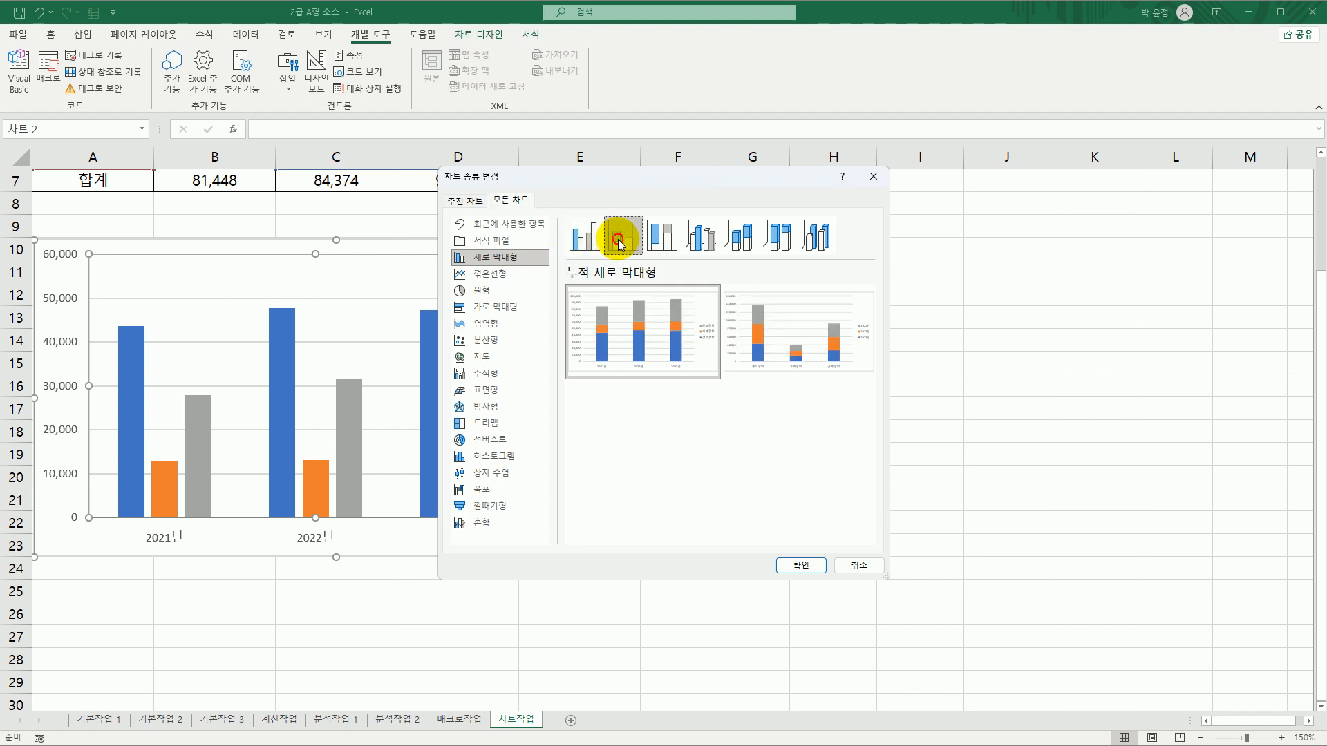
pyautogui.click(800, 566)
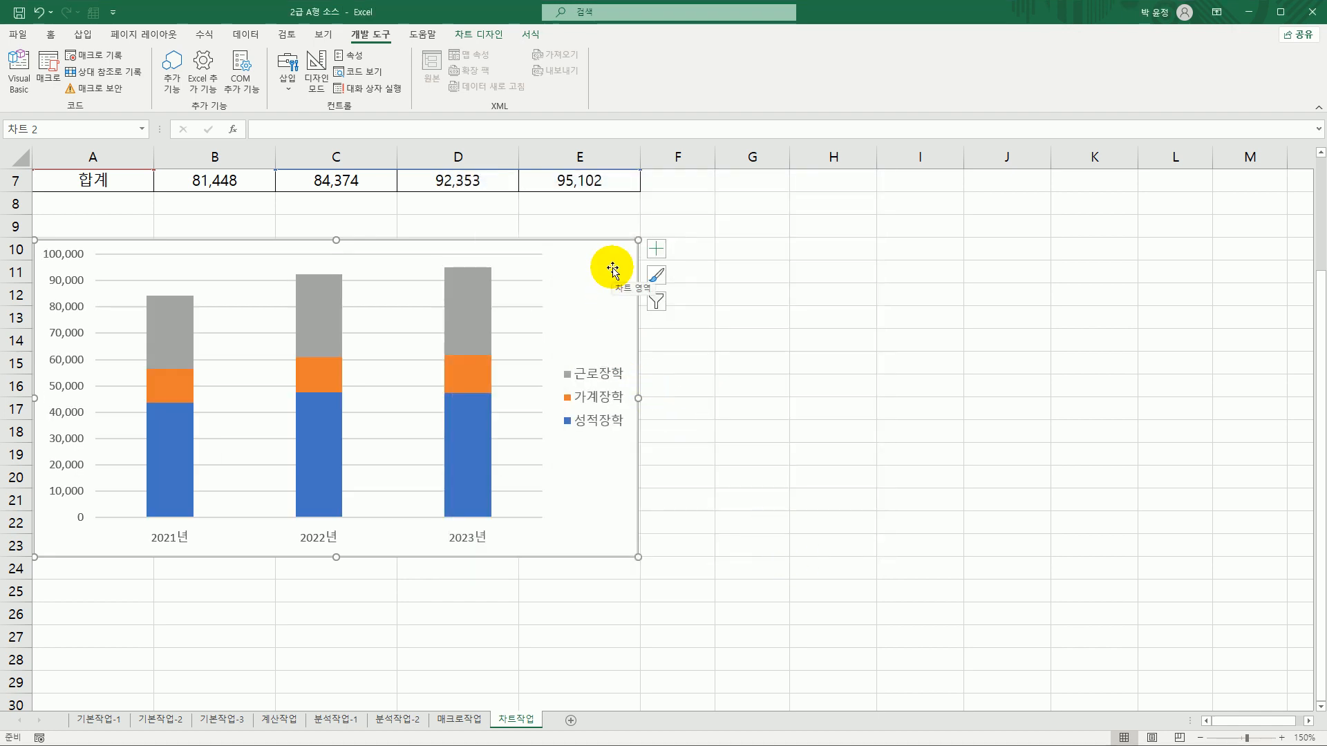
# Add a chart title and link it to cell A1 with the reference =차트작업!$A$1
pyautogui.click(654, 255)
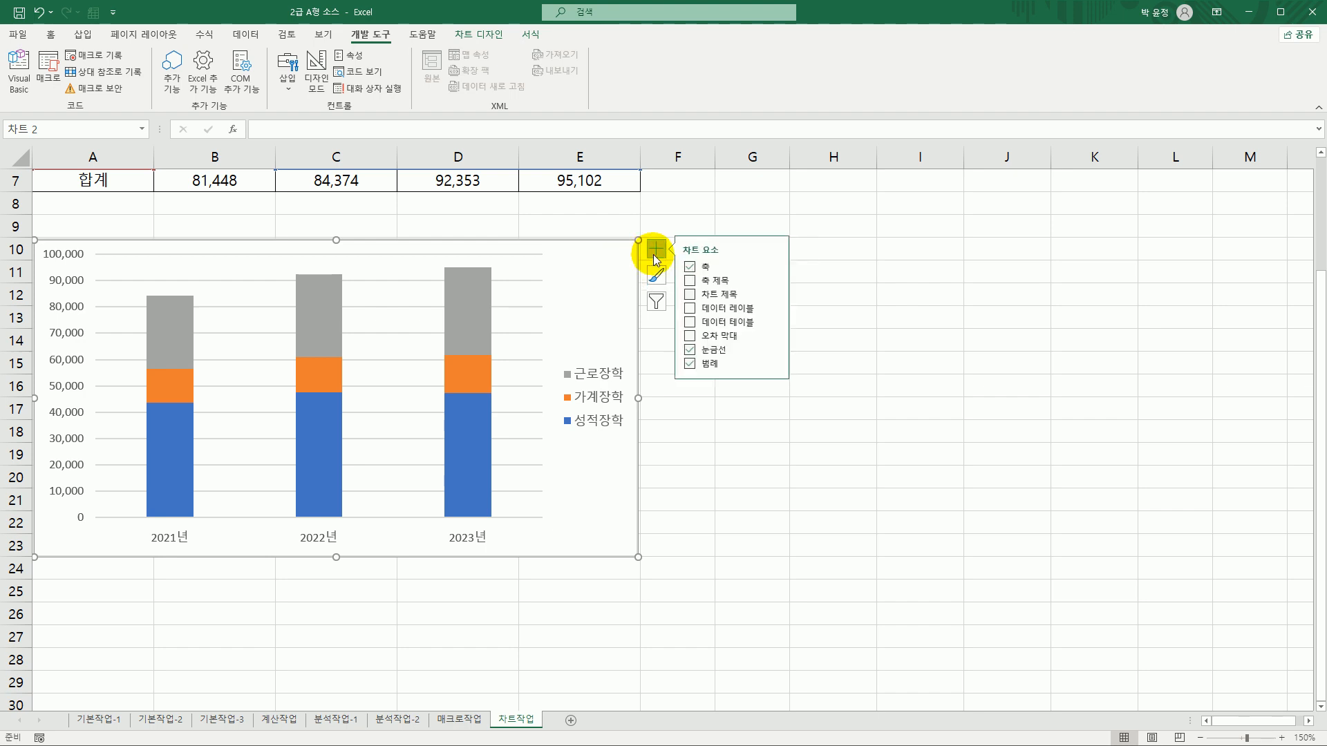
pyautogui.click(723, 295)
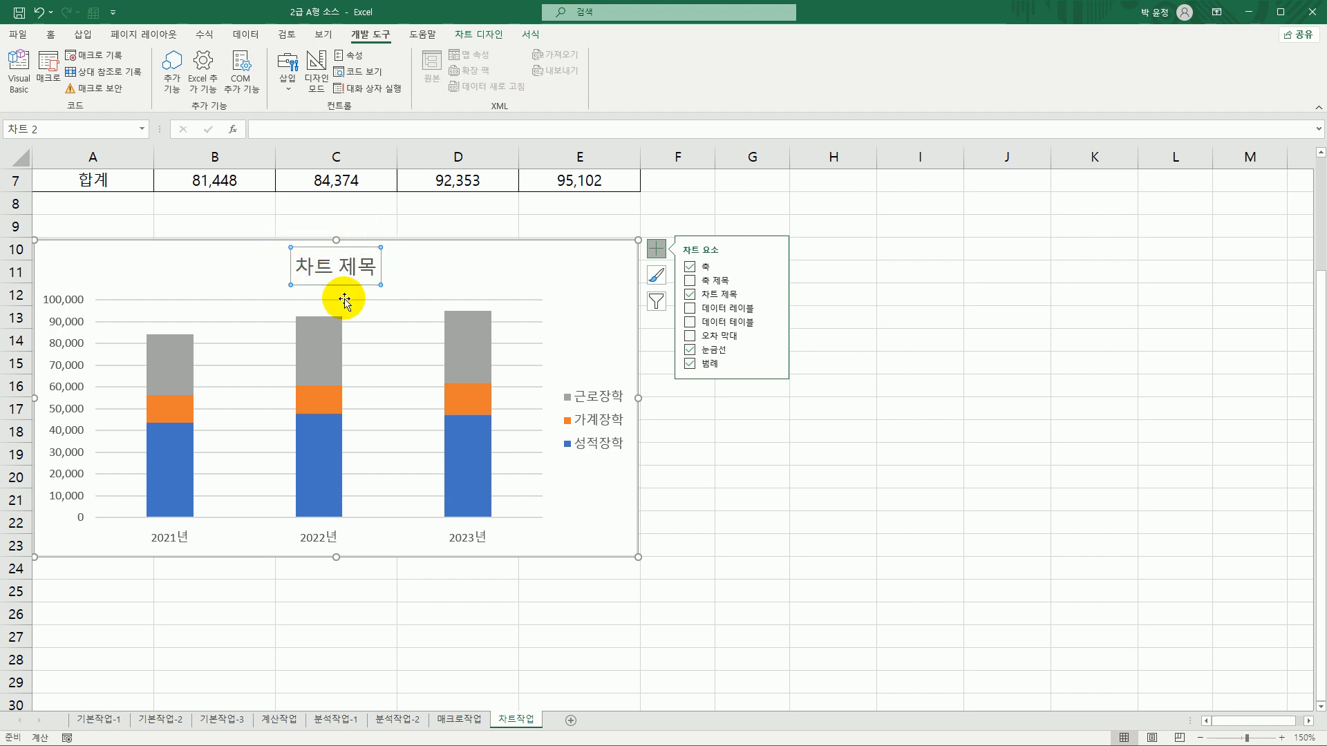
pyautogui.click(276, 130)
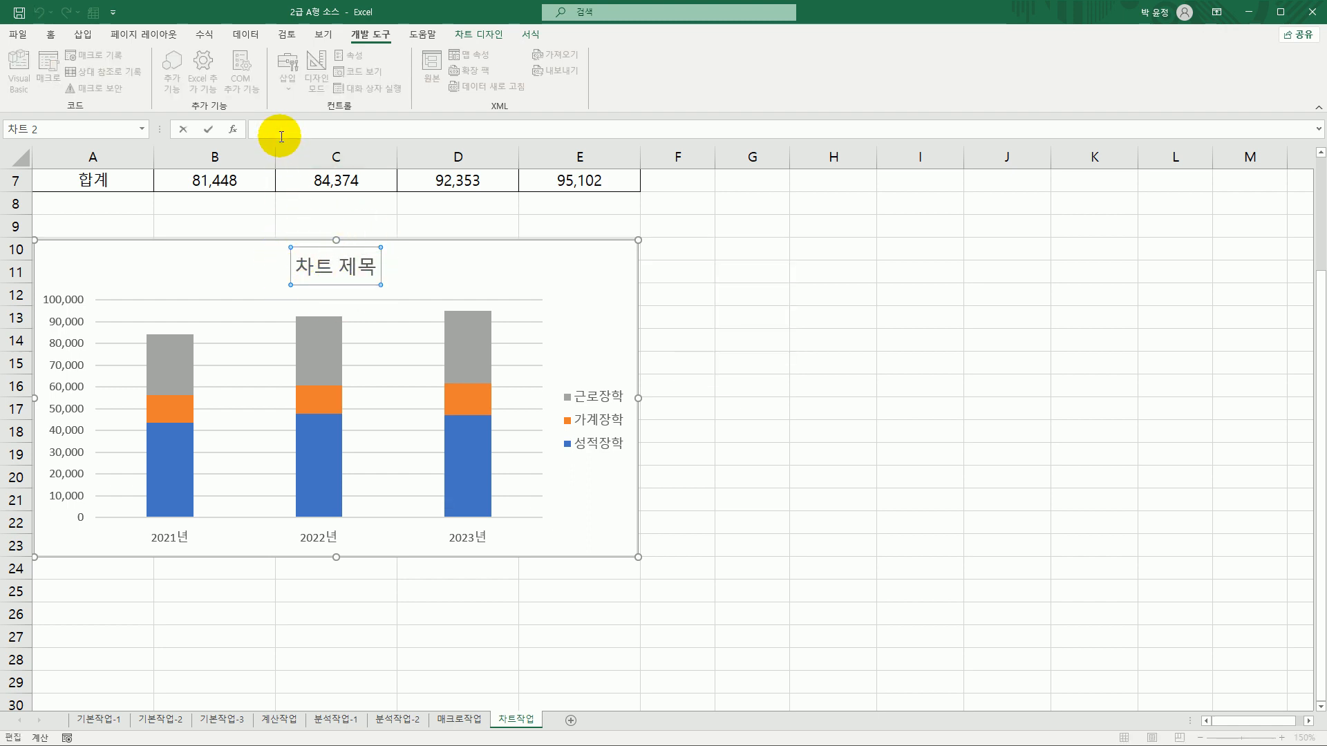
pyautogui.write('=')
pyautogui.scroll(2, 301, 338)
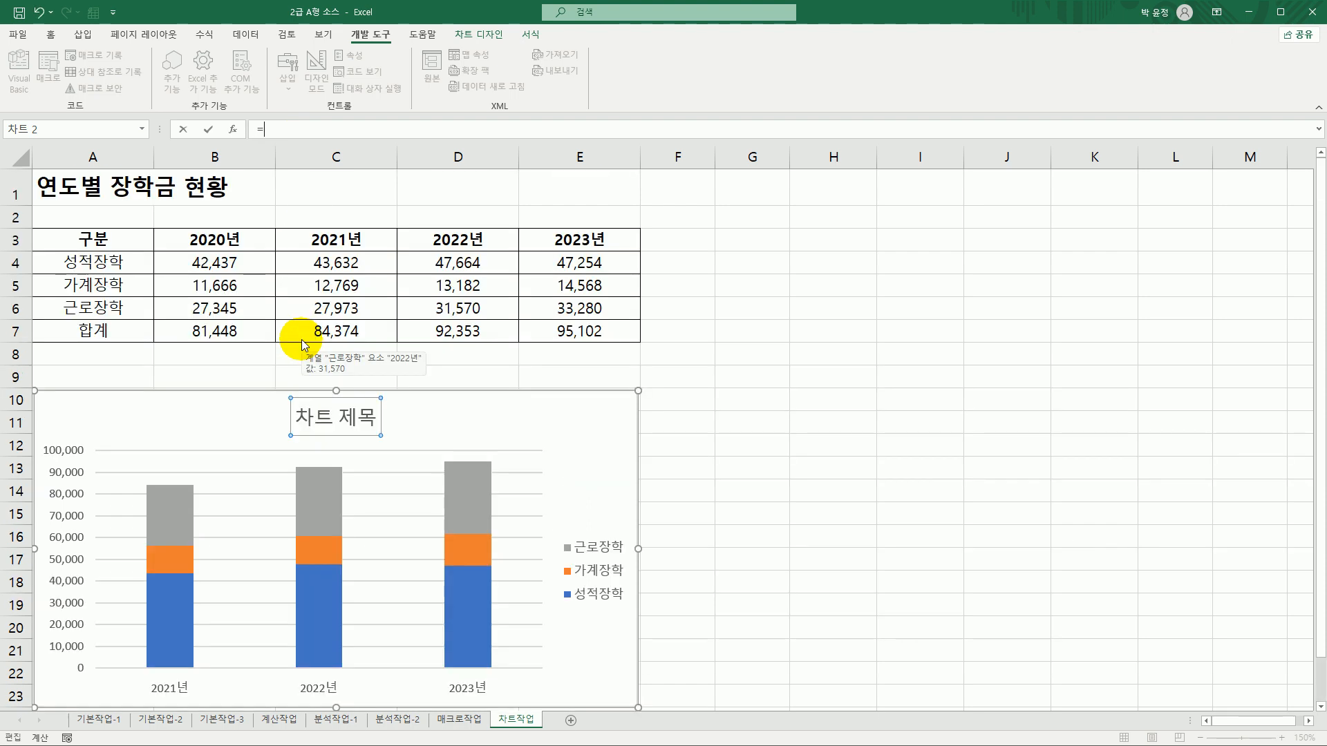
pyautogui.click(63, 183)
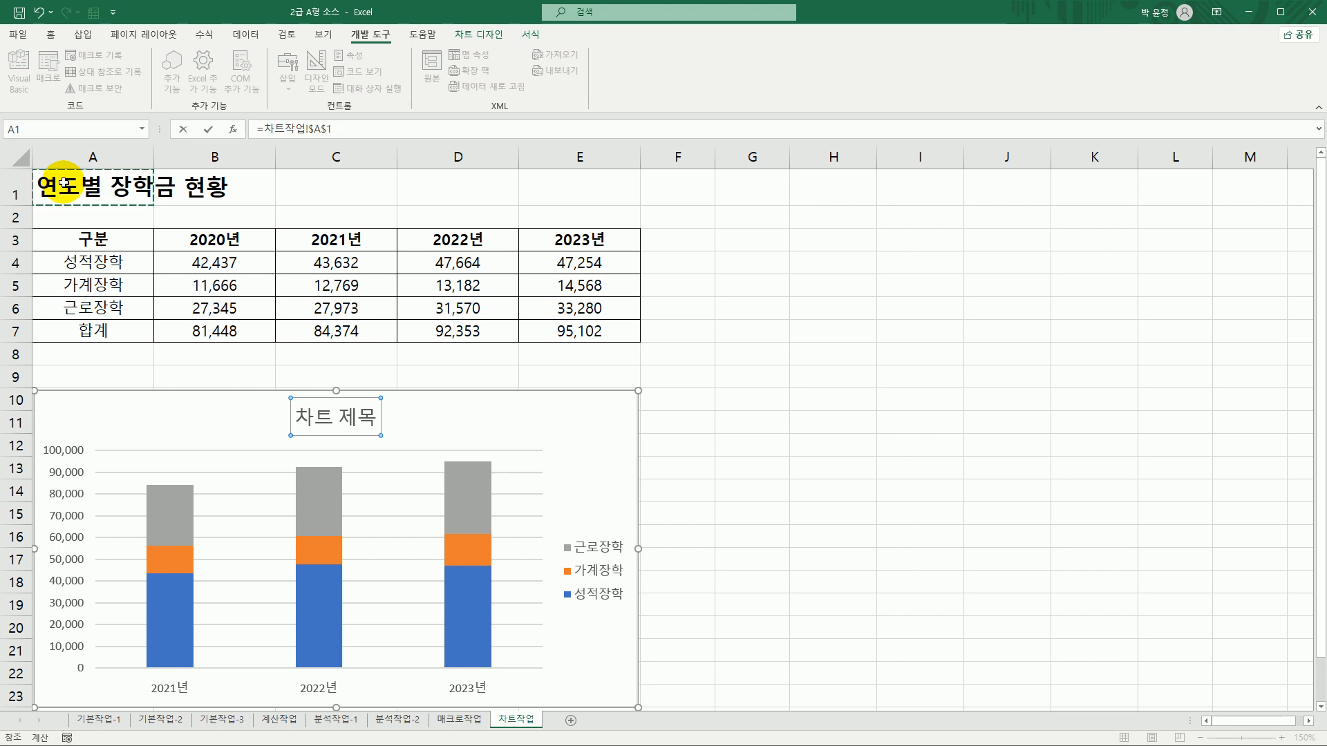
pyautogui.press('Return')
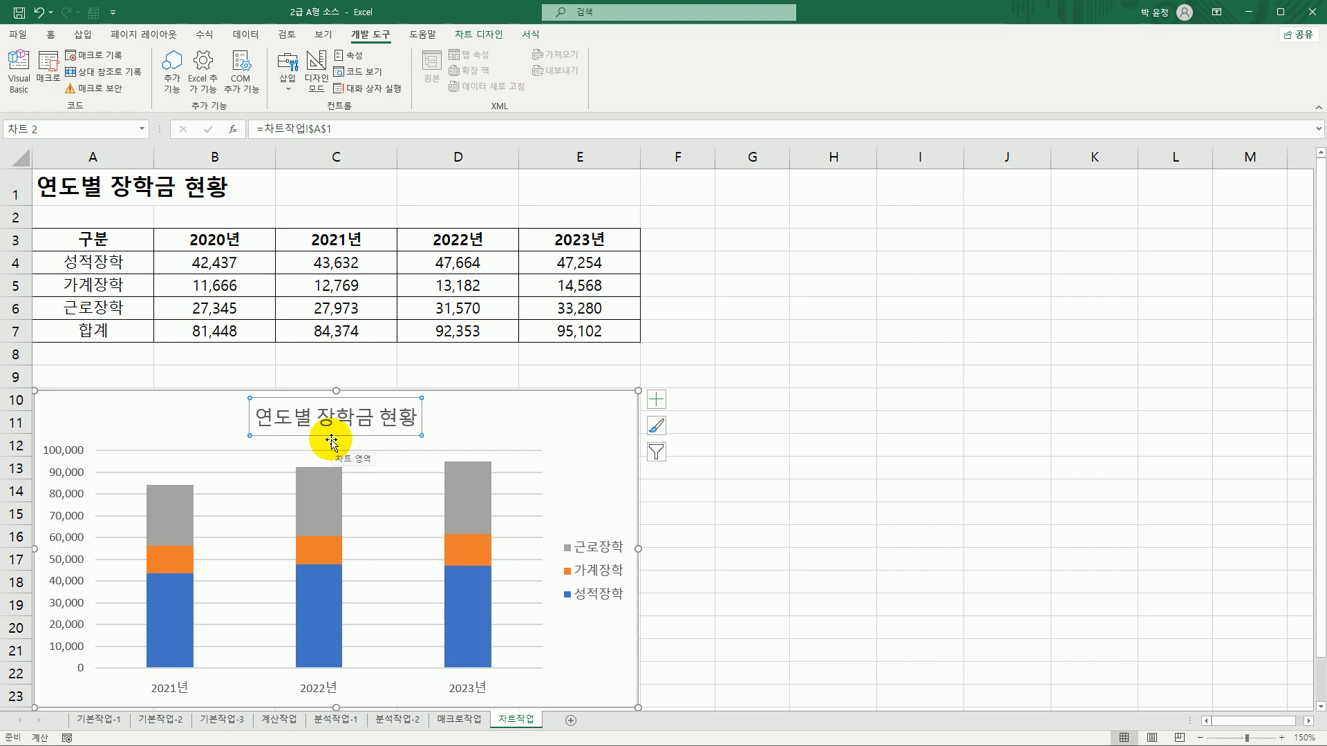
pyautogui.scroll(-1, 510, 515)
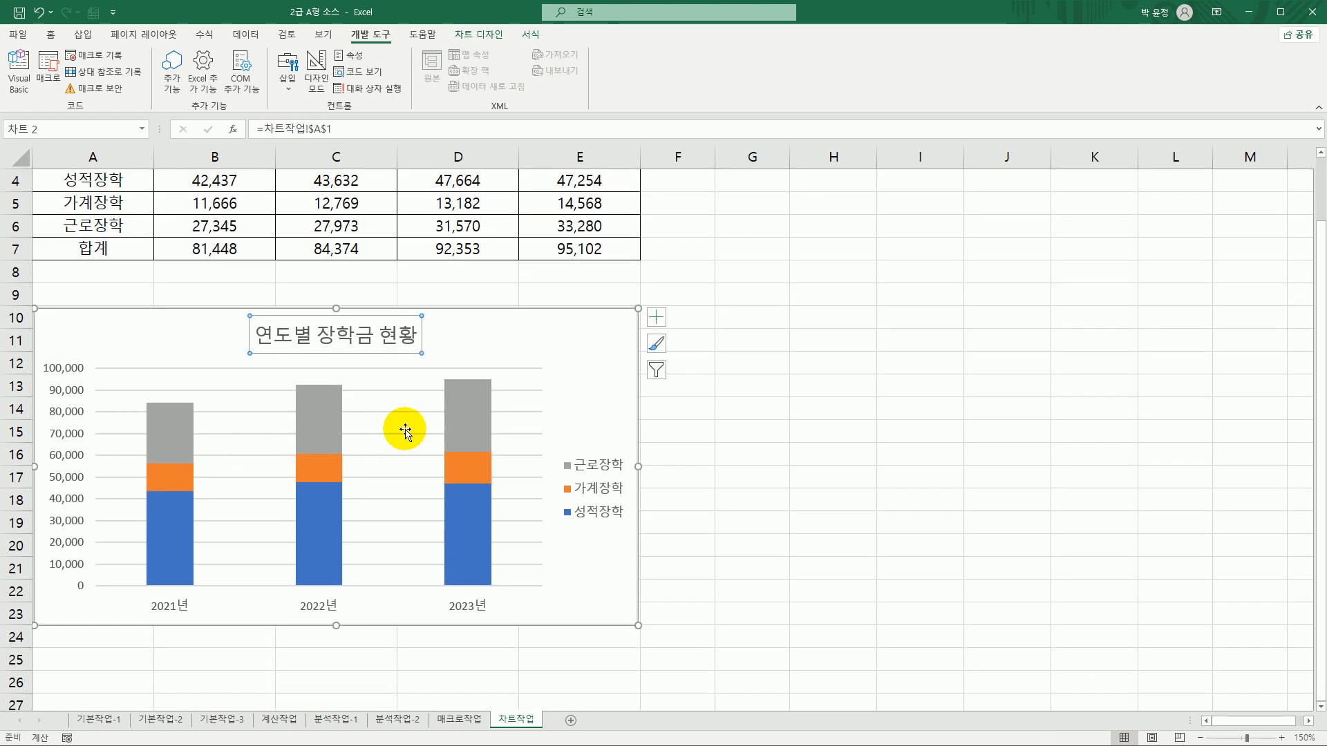
# Add data labels to the 근로장학 series only, positioned at the inside end (안쪽 끝에) of its columns
pyautogui.click(471, 423)
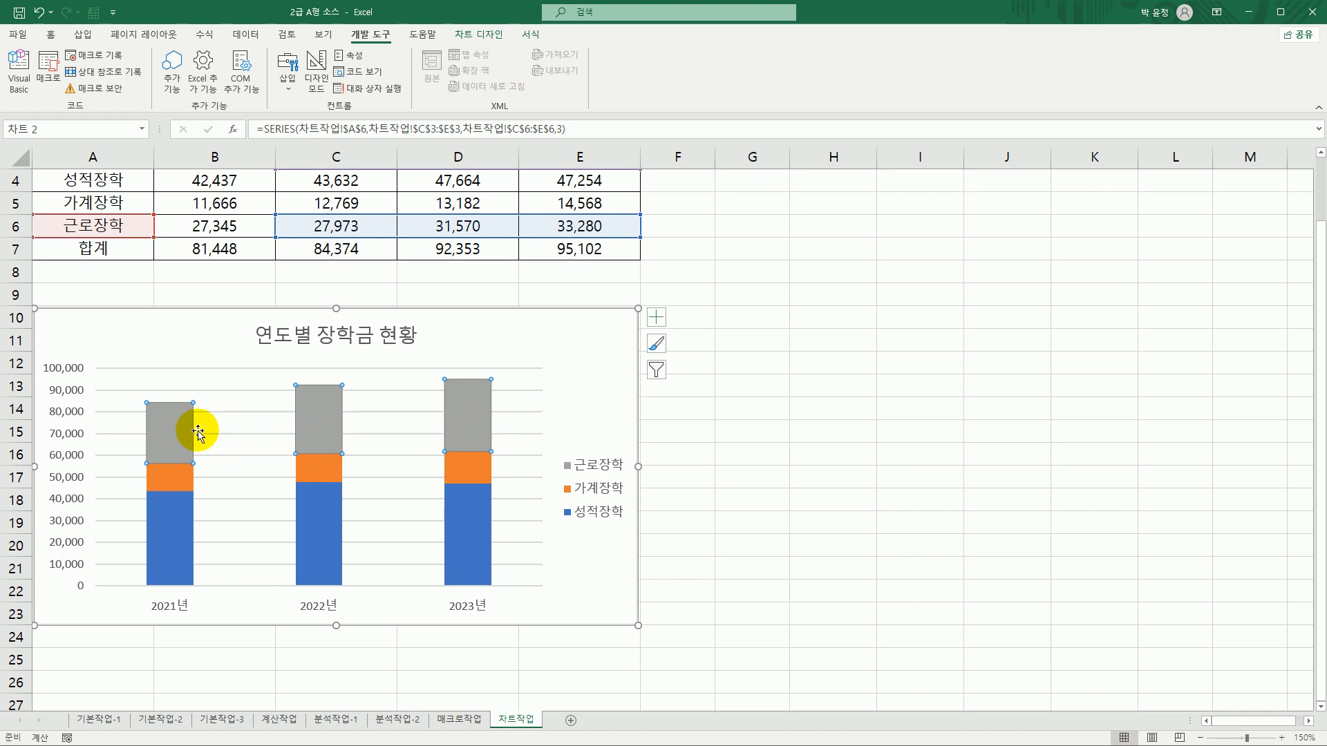
pyautogui.click(657, 317)
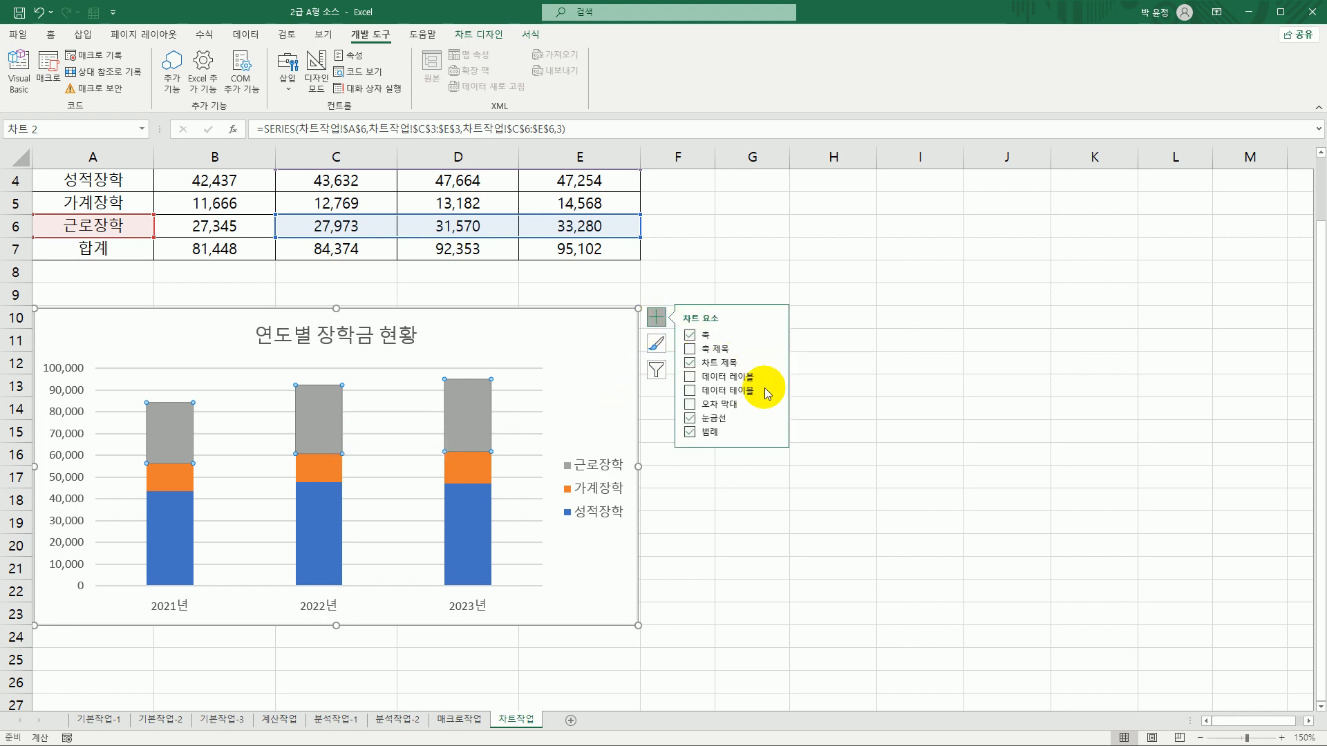
pyautogui.moveTo(776, 381)
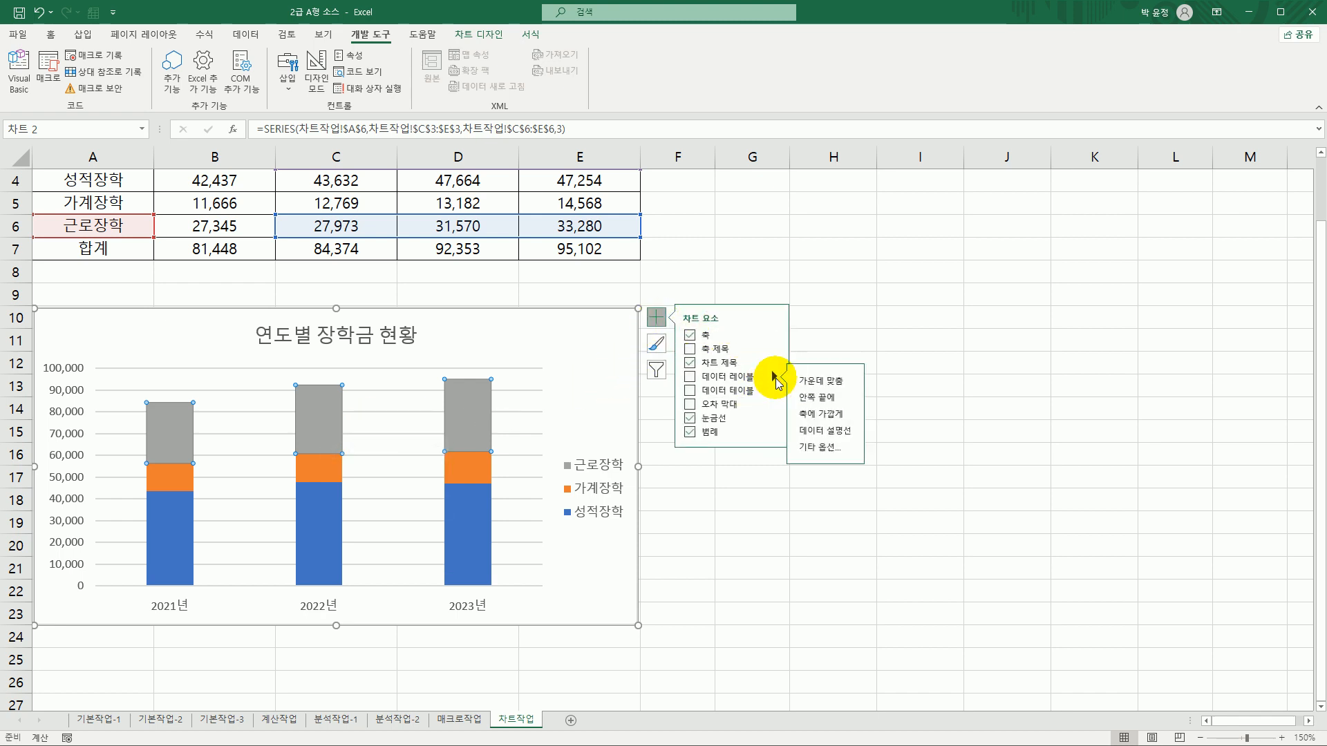
pyautogui.click(856, 404)
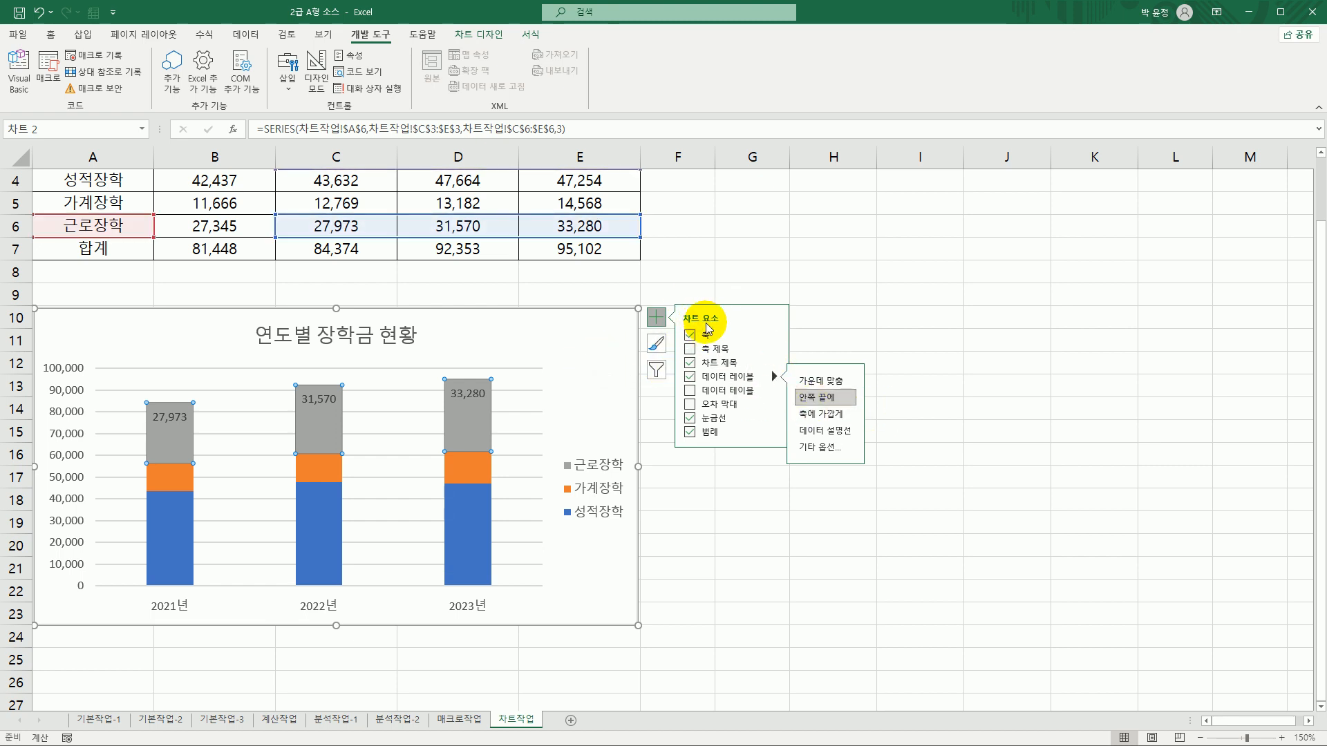
pyautogui.click(500, 43)
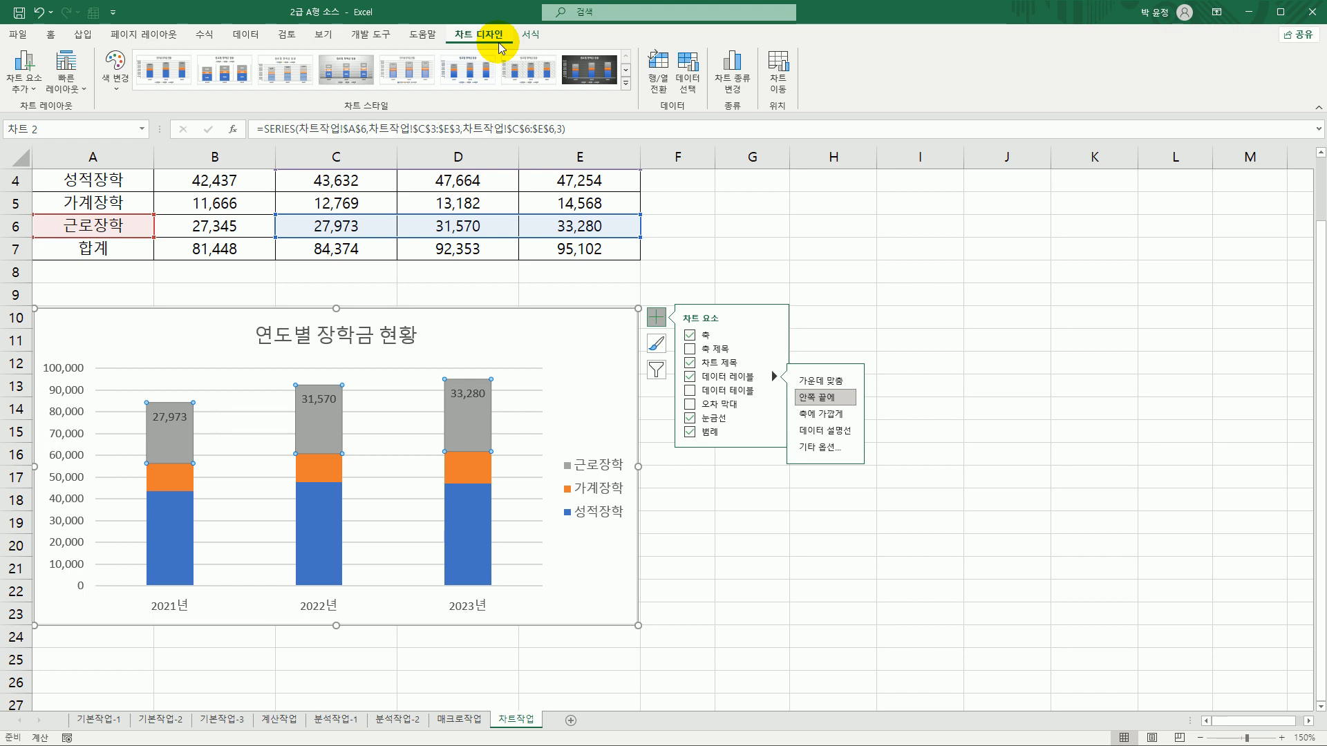
pyautogui.click(27, 89)
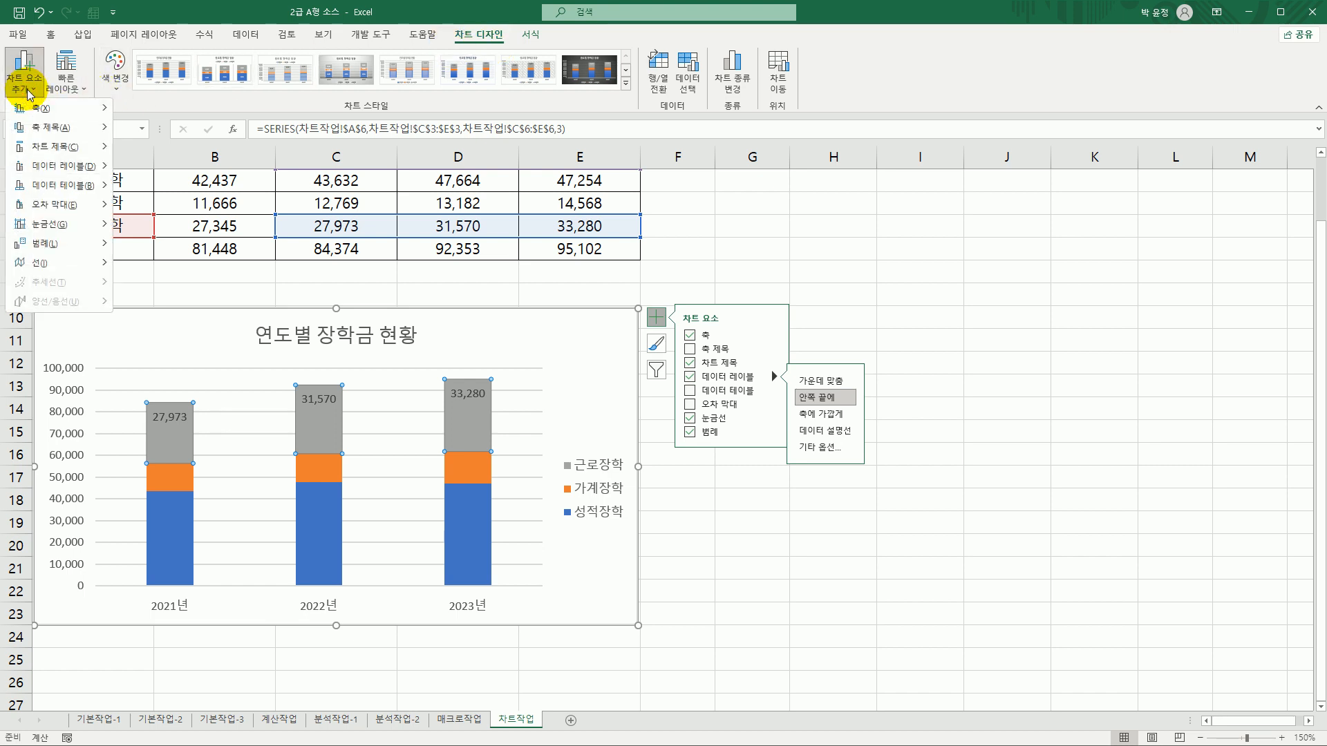
pyautogui.moveTo(105, 170)
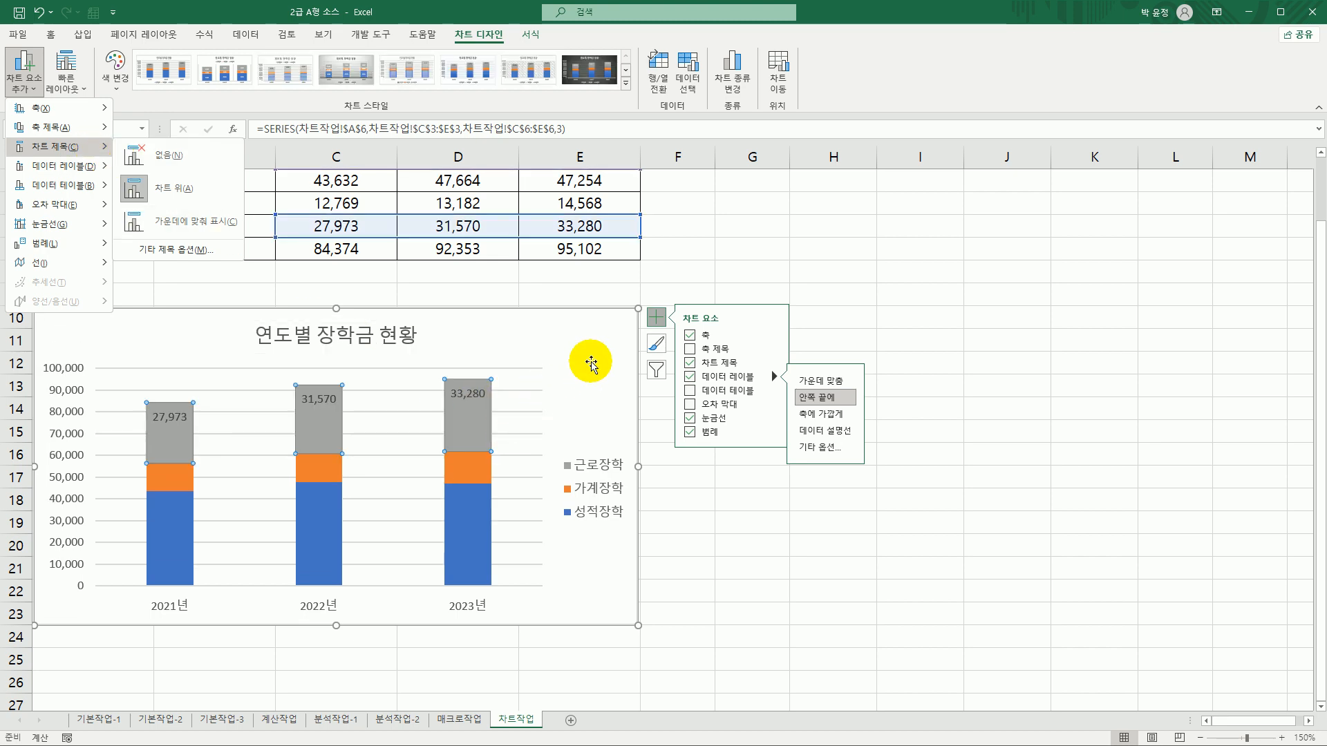
pyautogui.click(591, 363)
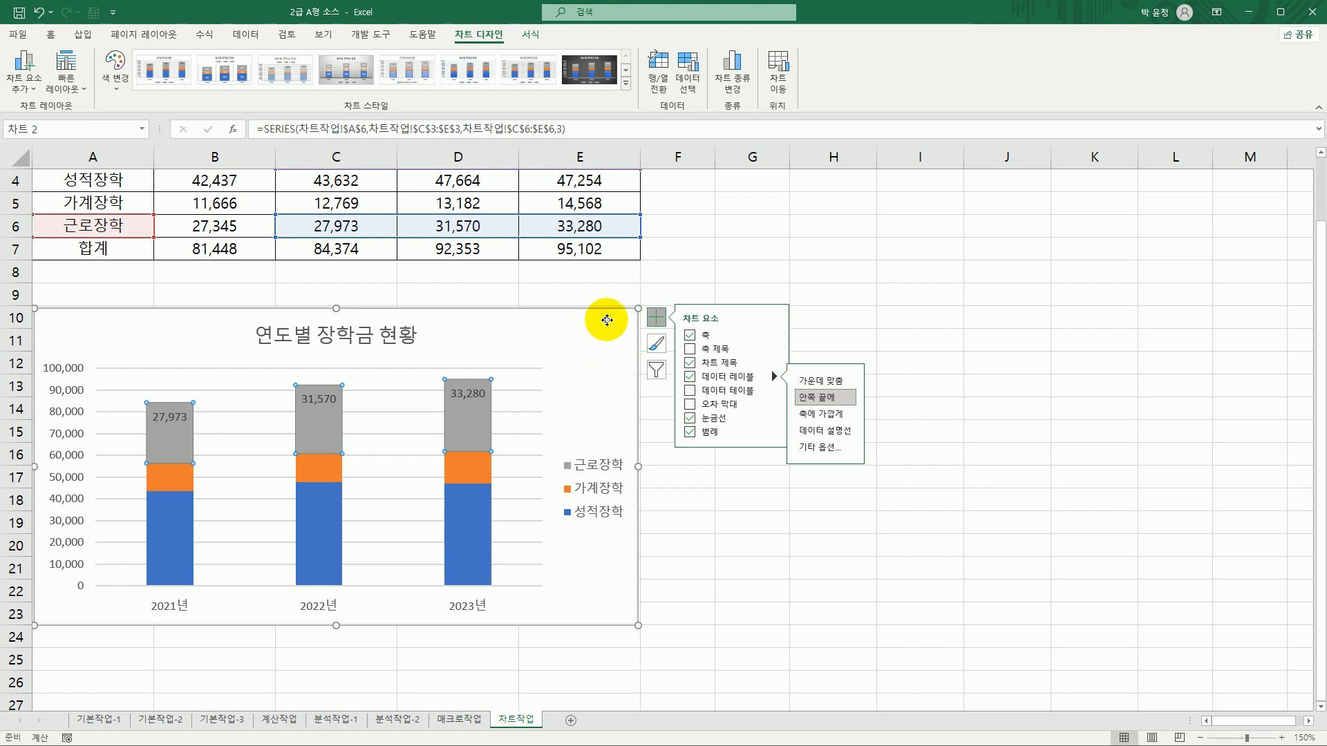
# Format the chart area's border with rounded corners (둥근 모서리) and deselect the chart
pyautogui.rightClick(606, 320)
pyautogui.click(686, 678)
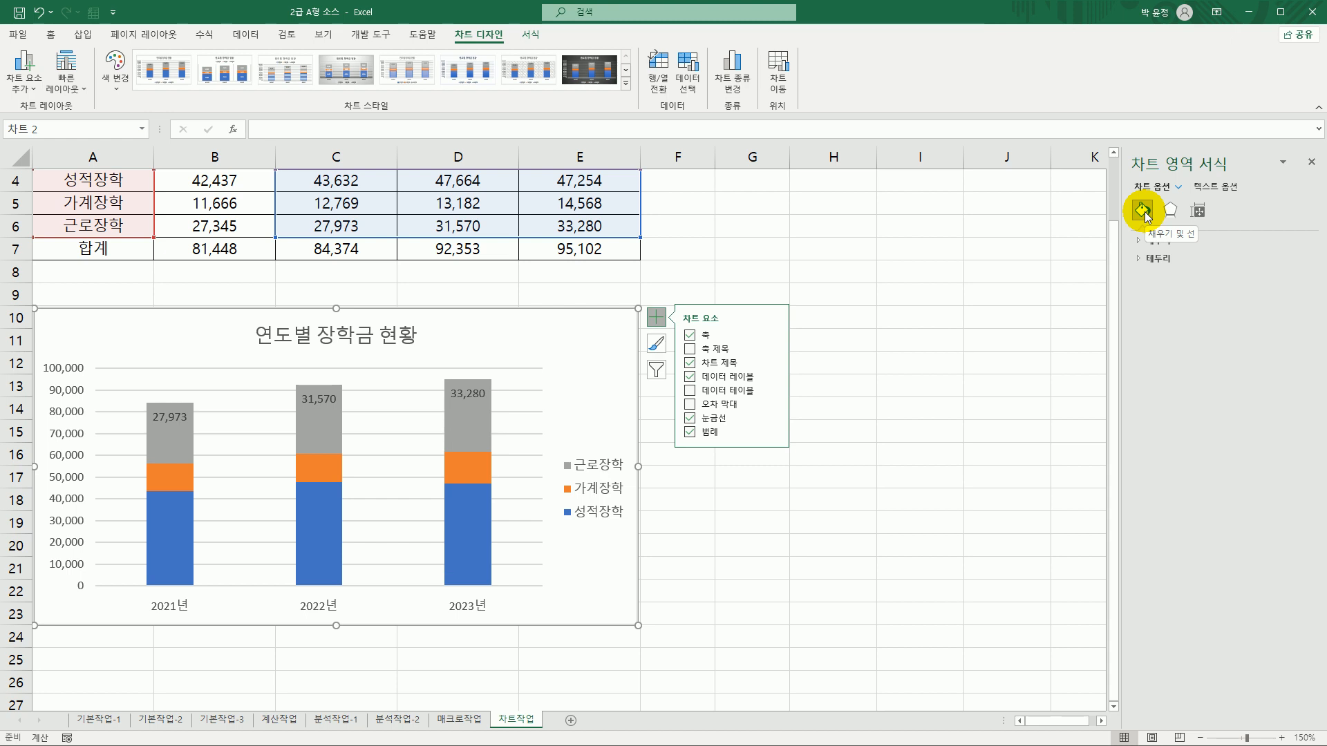
pyautogui.click(1164, 263)
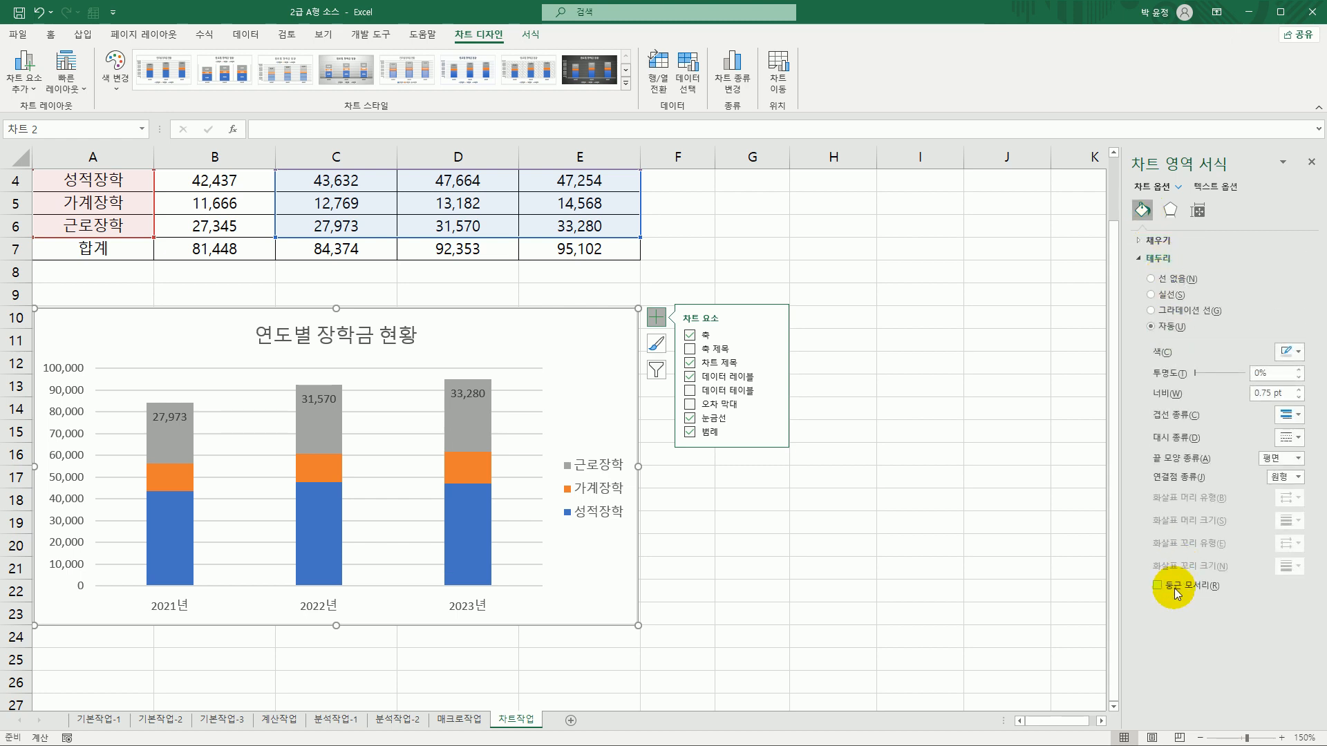
pyautogui.click(1175, 589)
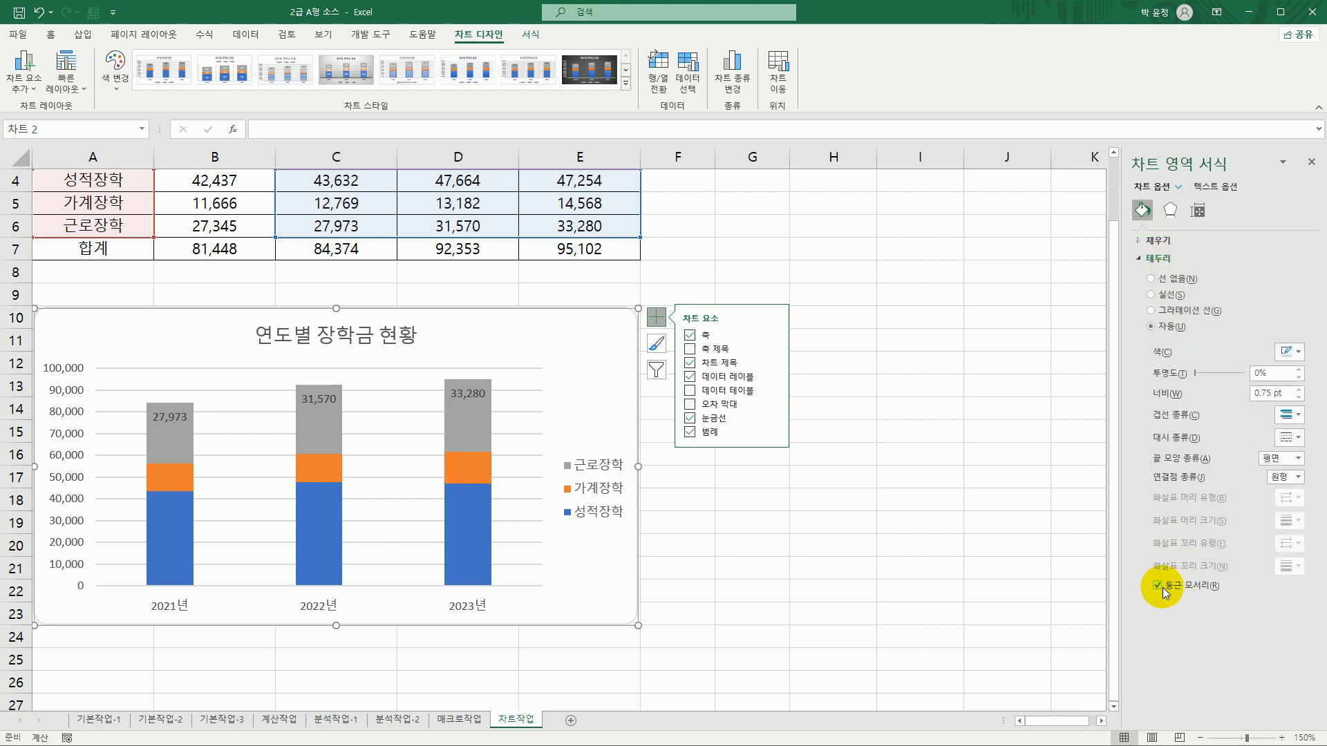
pyautogui.click(971, 577)
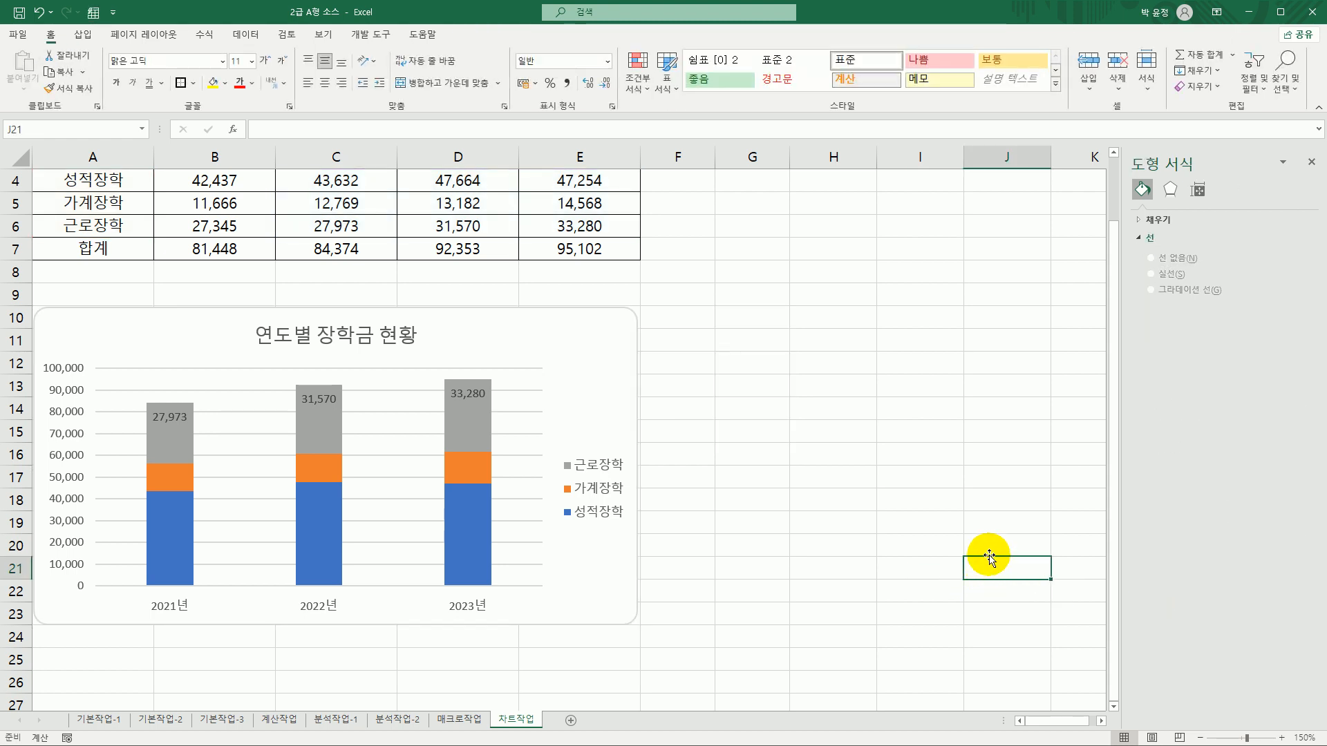
pyautogui.scroll(-1, 989, 554)
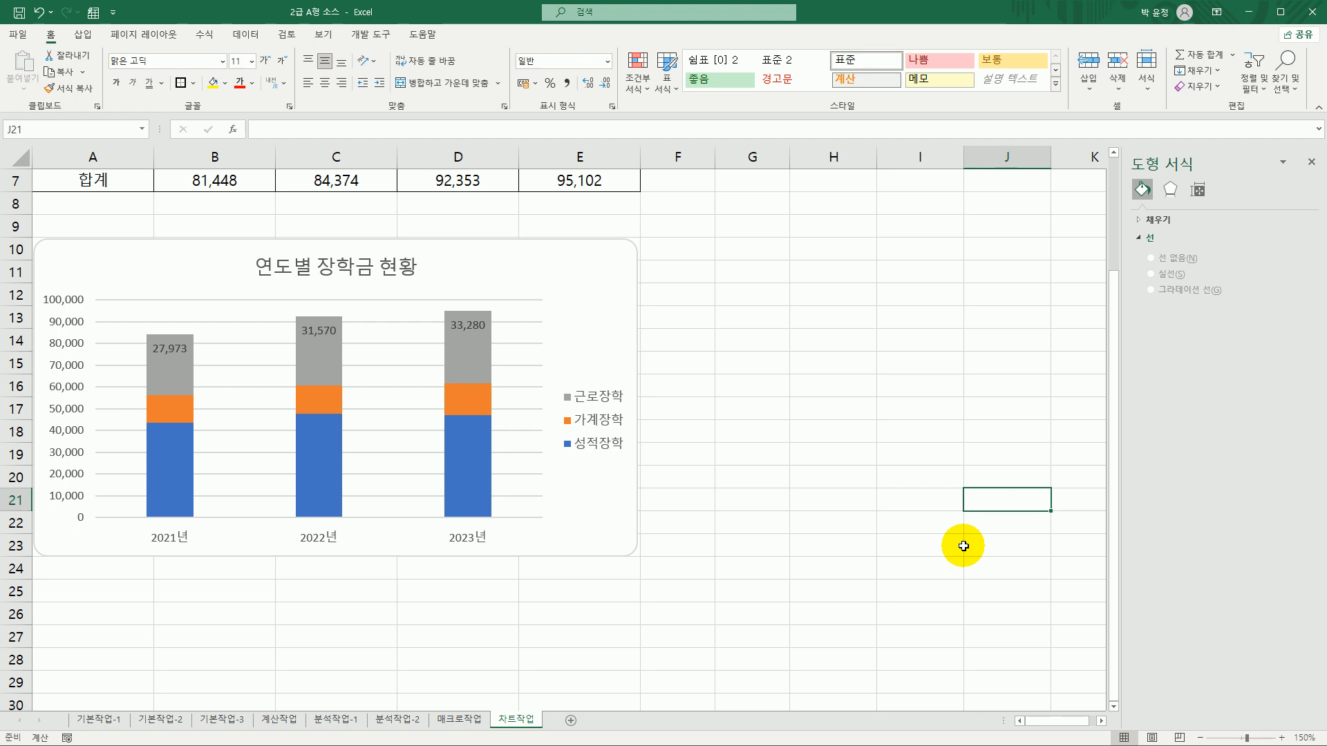
pyautogui.click(853, 591)
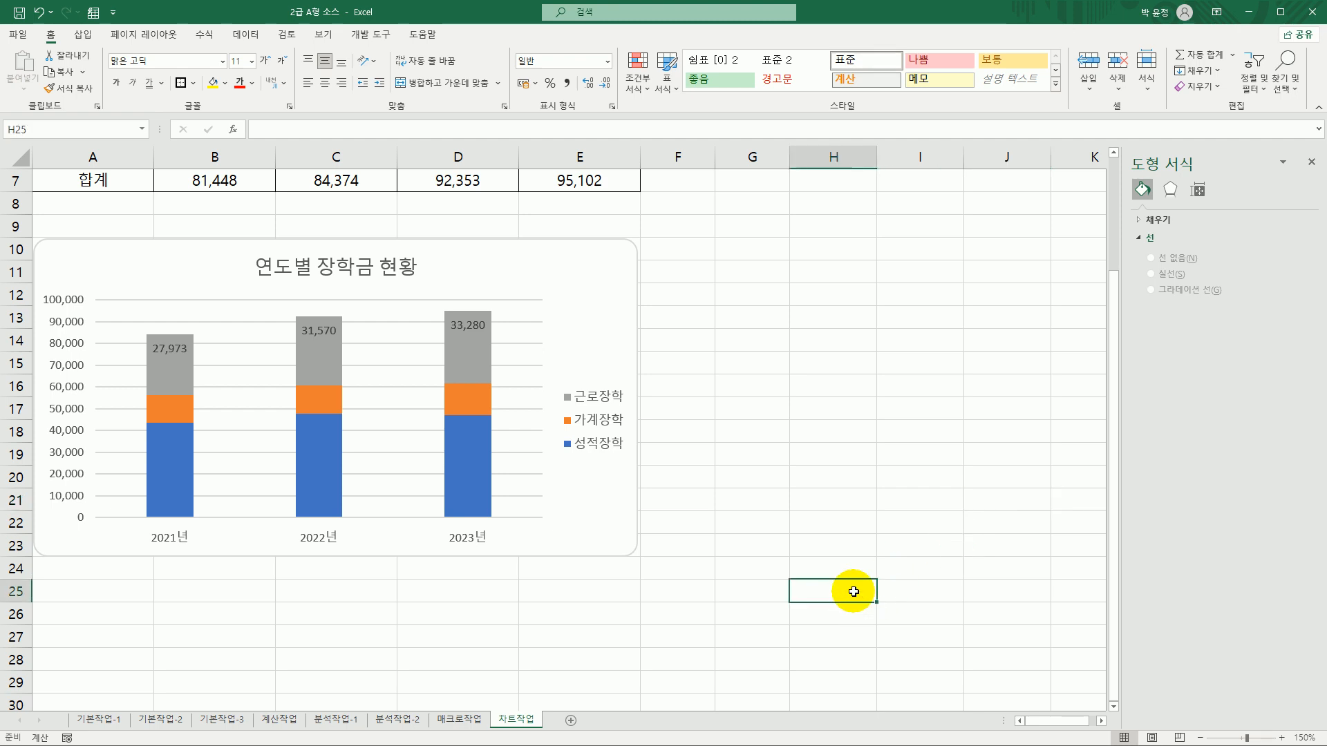